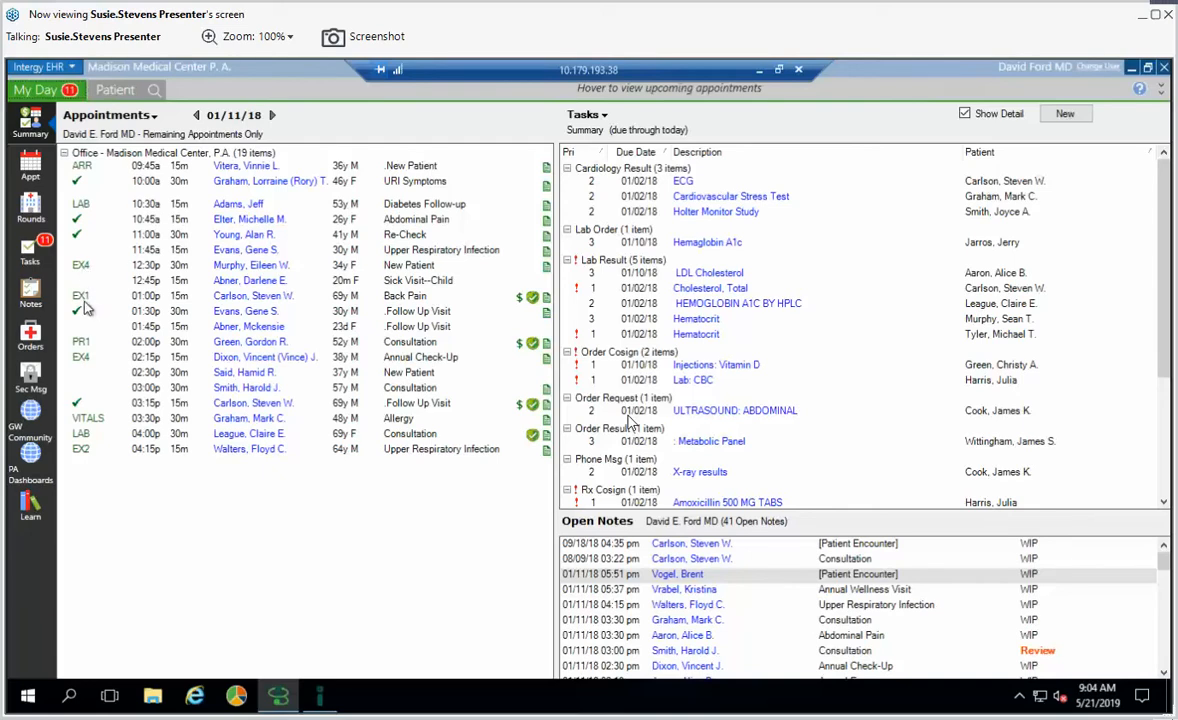
- View the selectable tracking events for the 01:00p Back Pain appointment and close the list without choosing one
{"action": "left_click", "coordinate": [84, 304]}
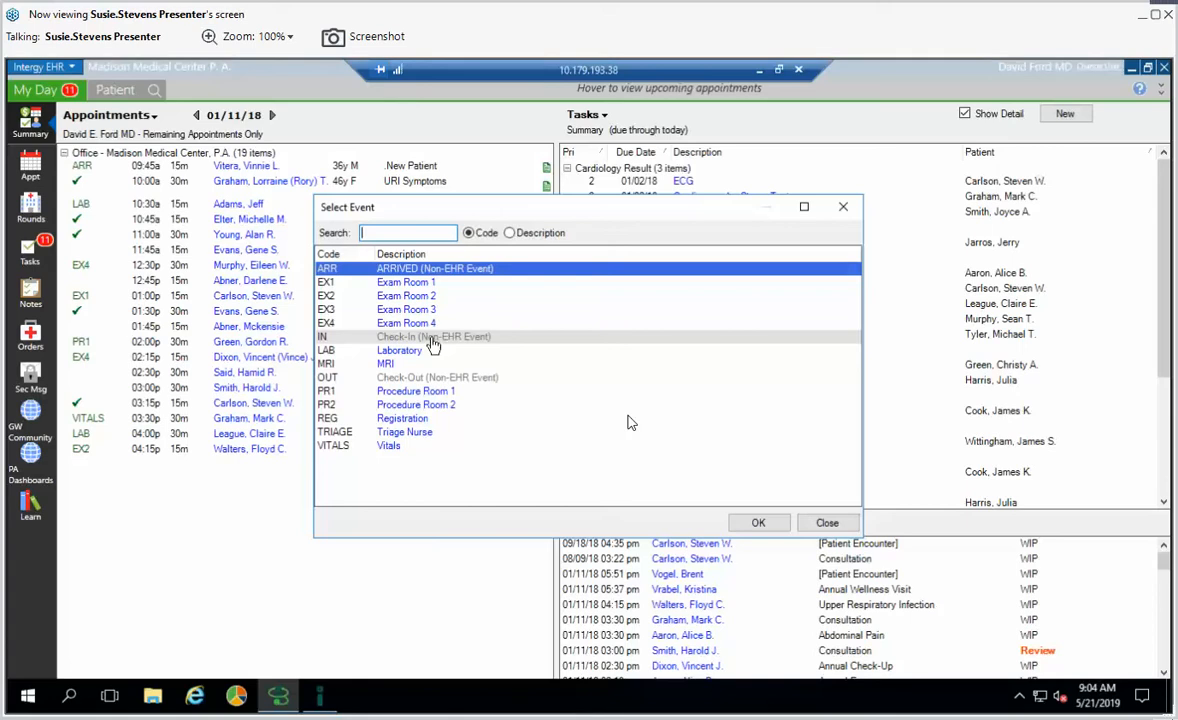
{"action": "left_click", "coordinate": [826, 524]}
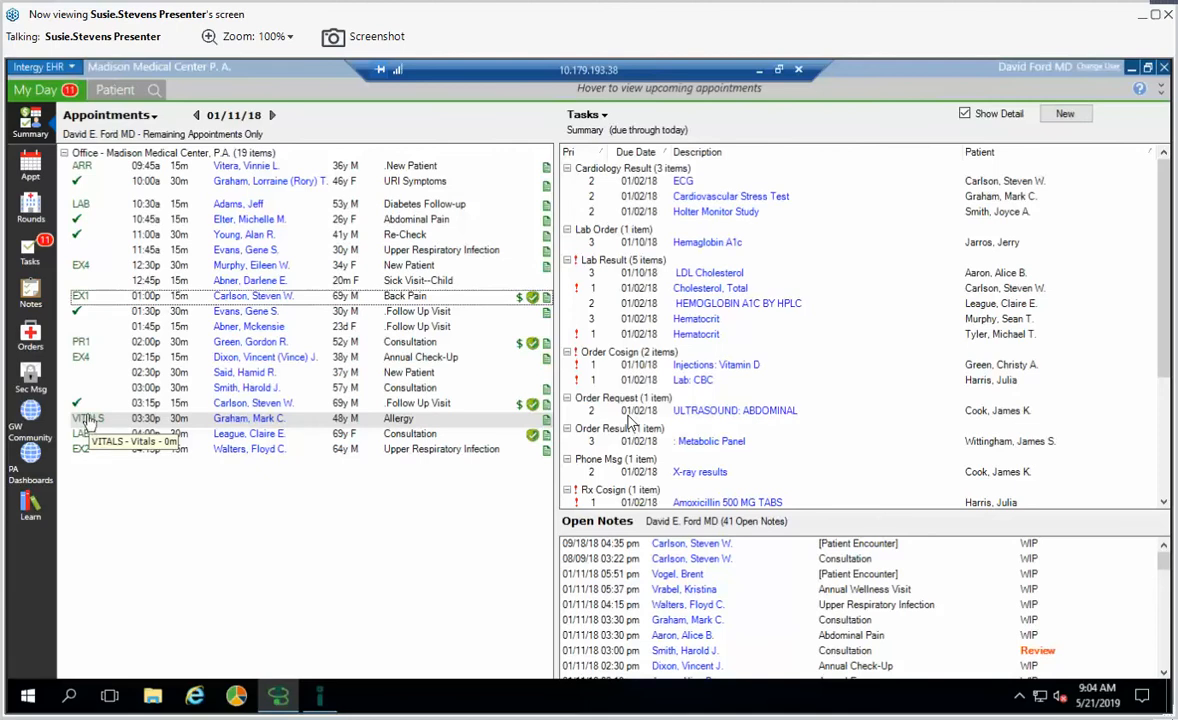
{"action": "mouse_move", "coordinate": [84, 366]}
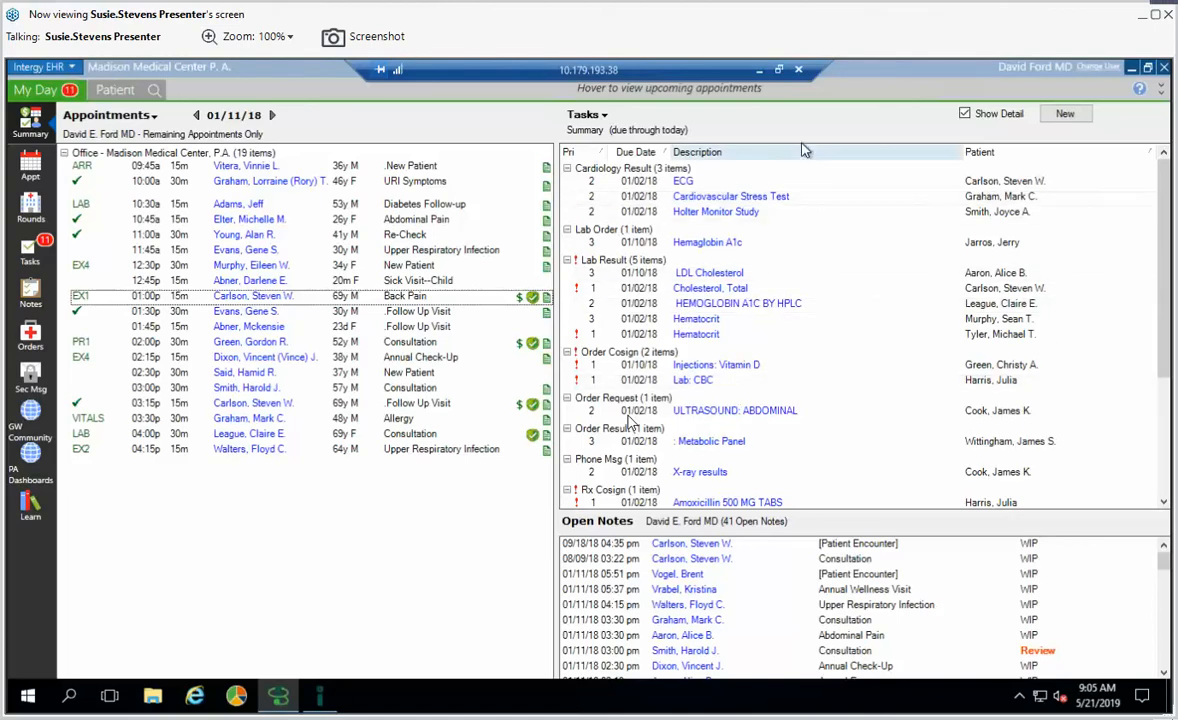
- Turn off the detail display in the task summary and check the item inside the Rx Cosign group
{"action": "left_click", "coordinate": [965, 115]}
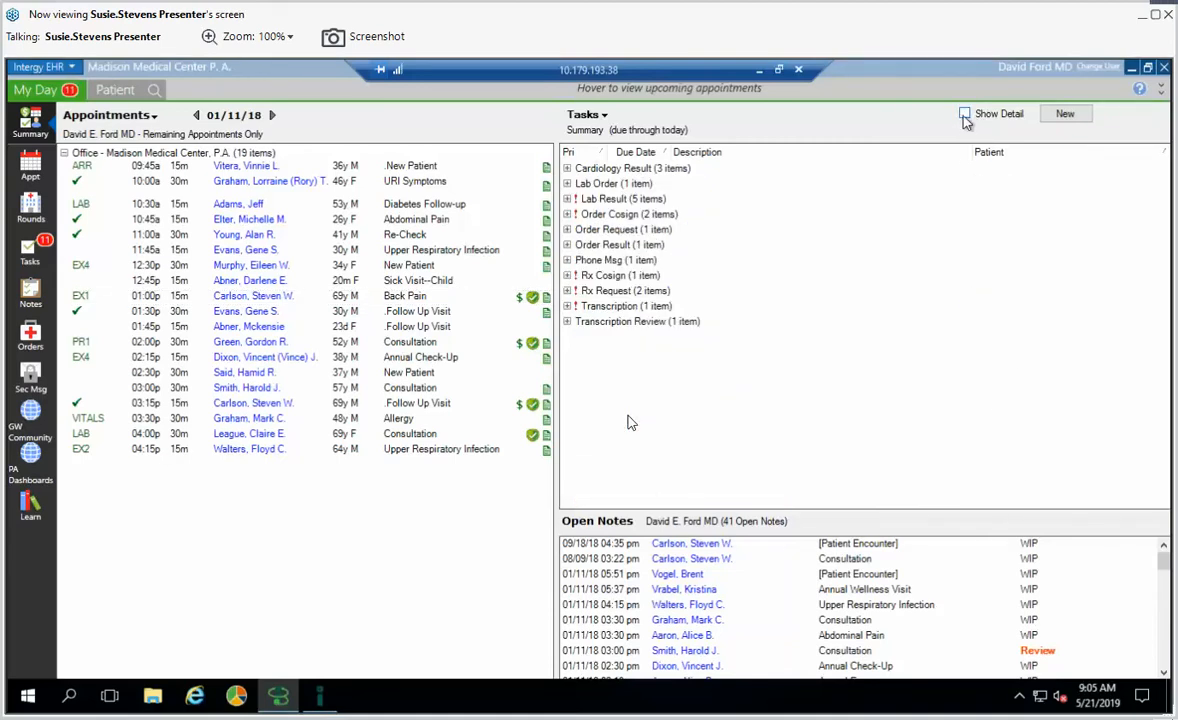
{"action": "left_click", "coordinate": [965, 115]}
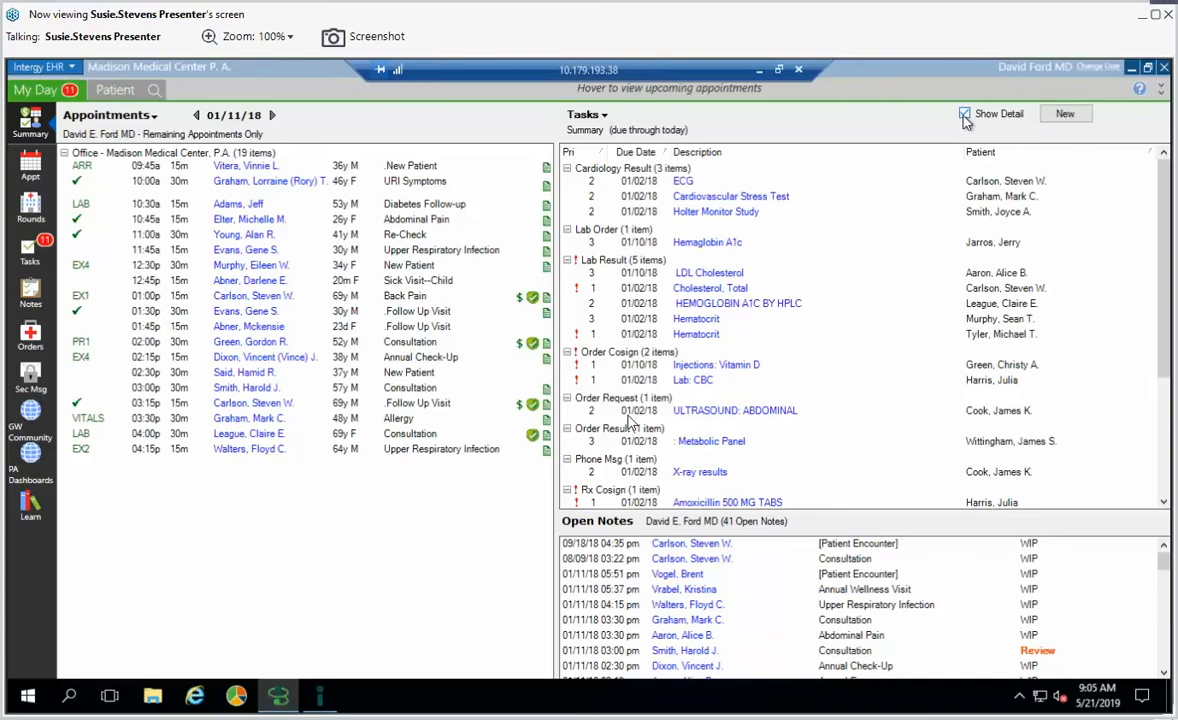
{"action": "left_click", "coordinate": [965, 115]}
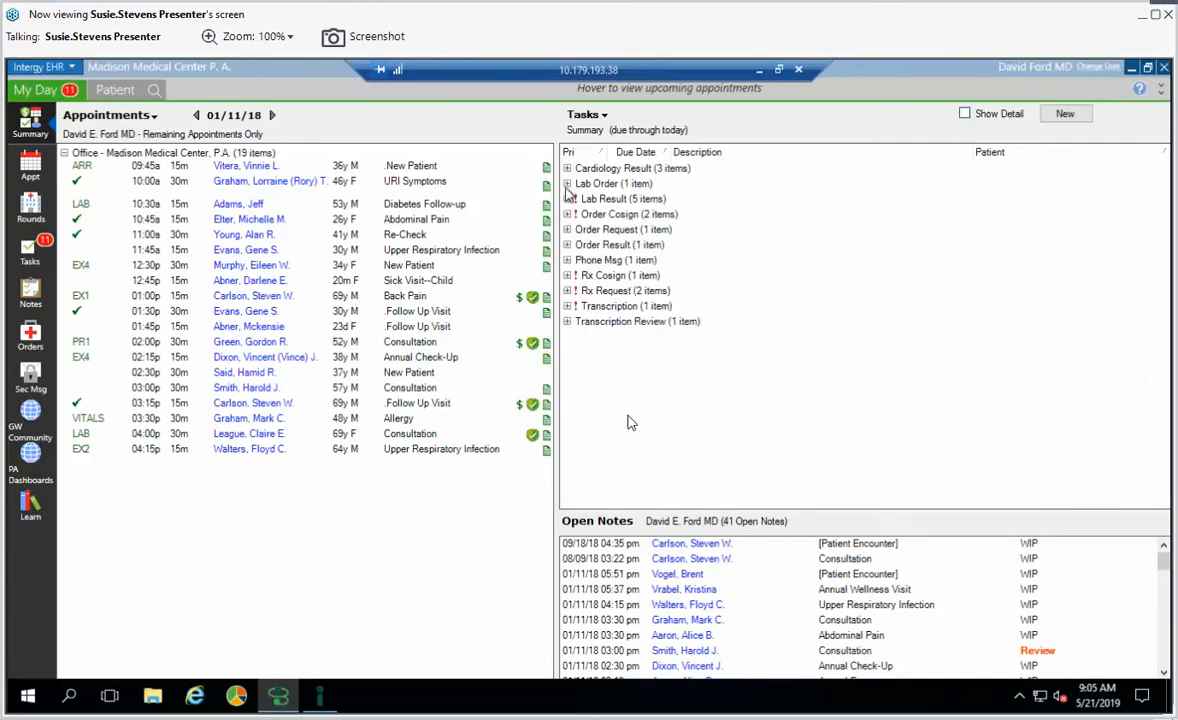
{"action": "left_click", "coordinate": [567, 276]}
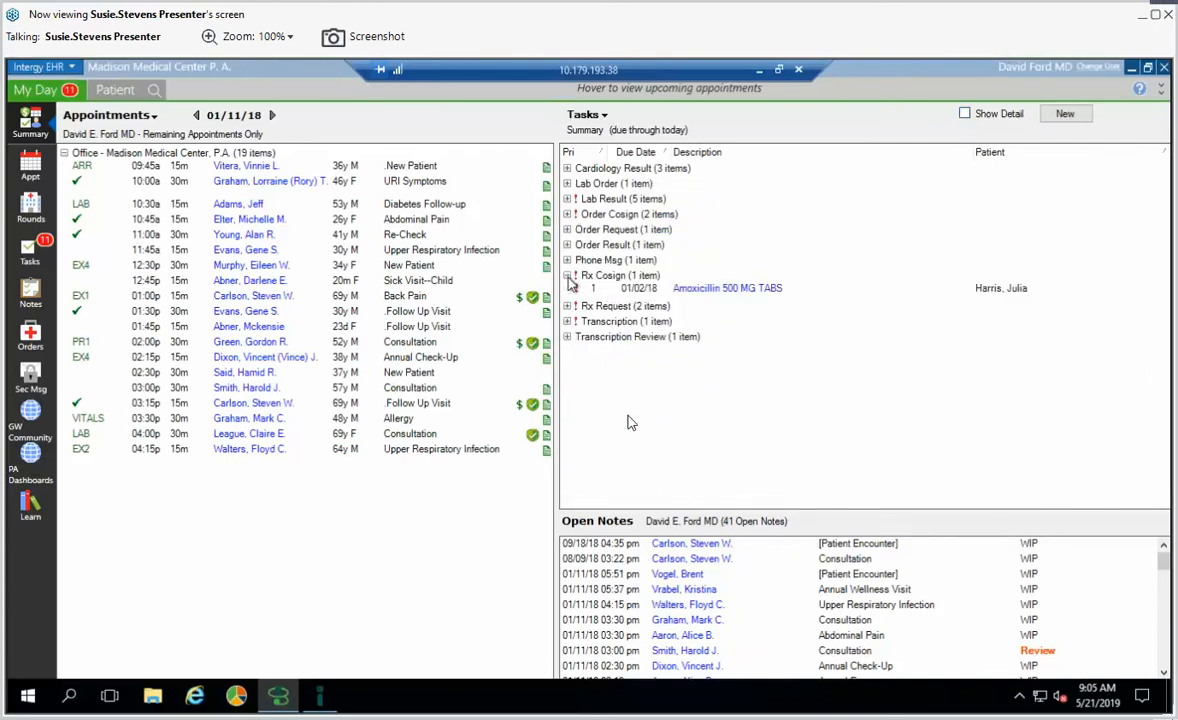
{"action": "left_click", "coordinate": [567, 276]}
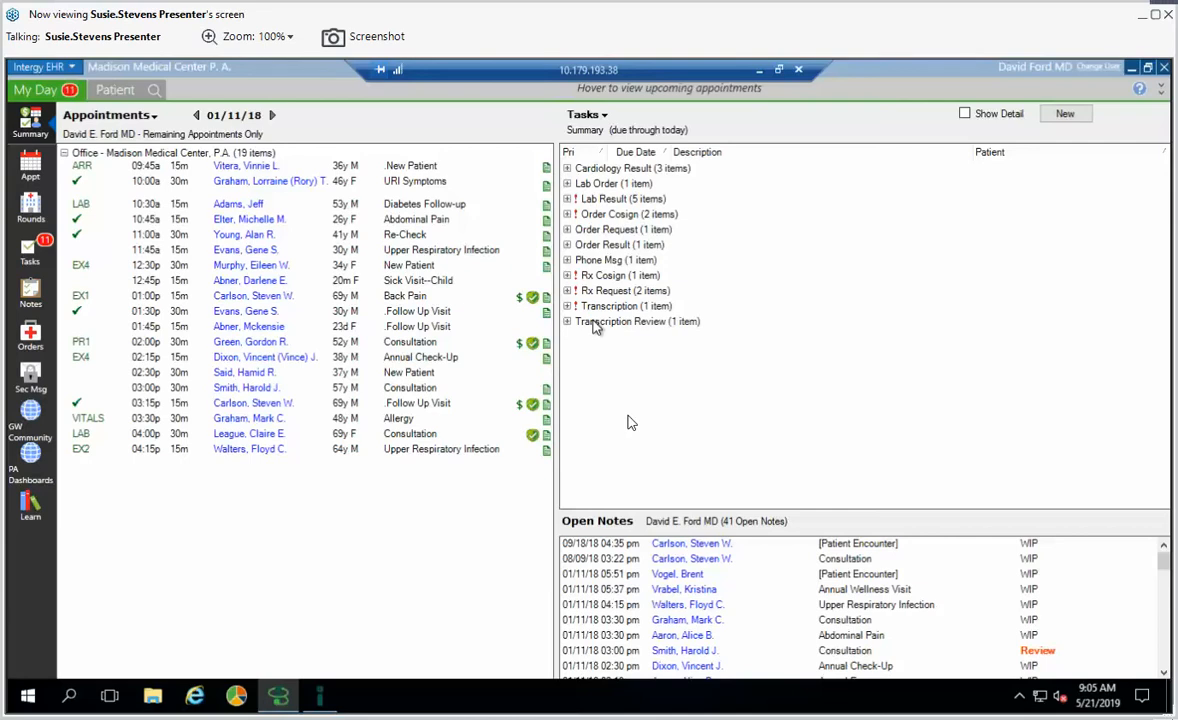
- View the task list as All Tasks and return it to the Summary view
{"action": "left_click", "coordinate": [603, 117]}
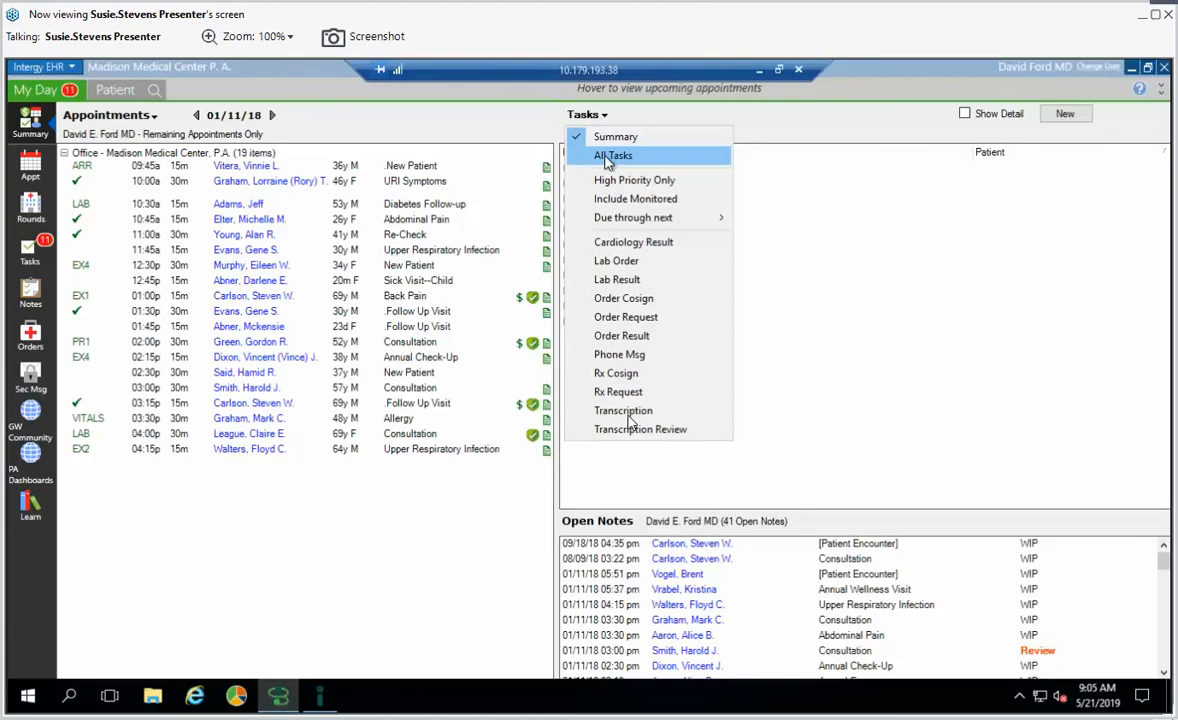
{"action": "left_click", "coordinate": [607, 155]}
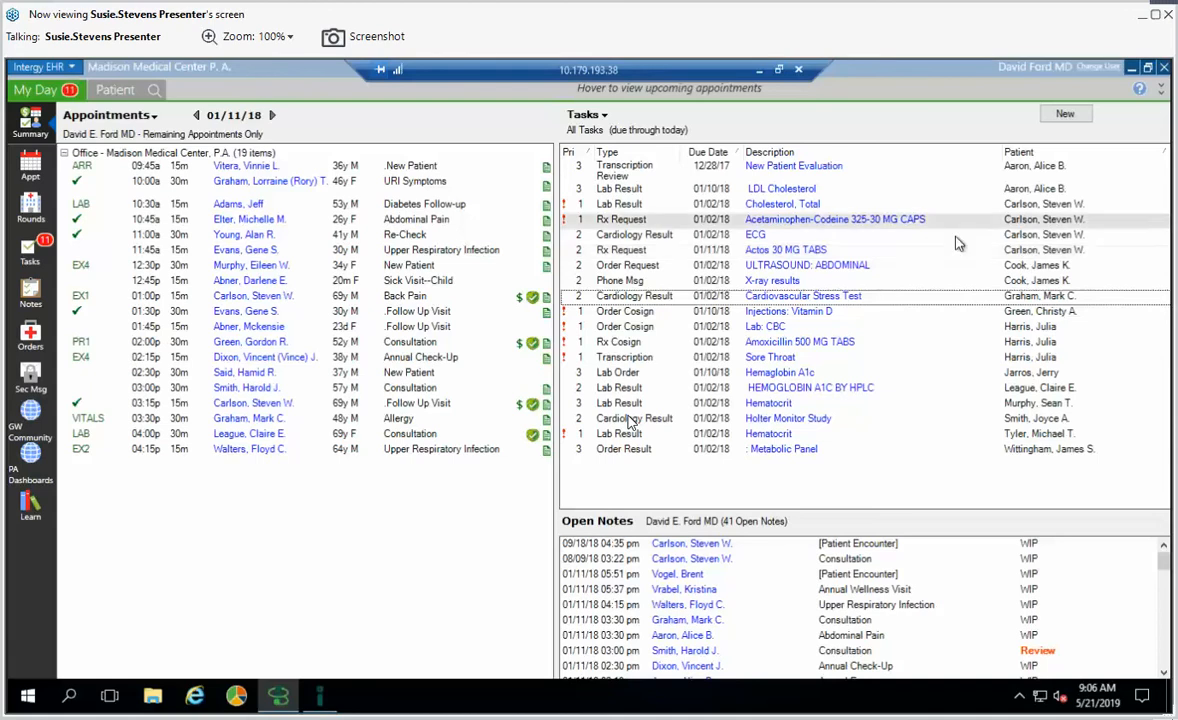
{"action": "left_click", "coordinate": [602, 116]}
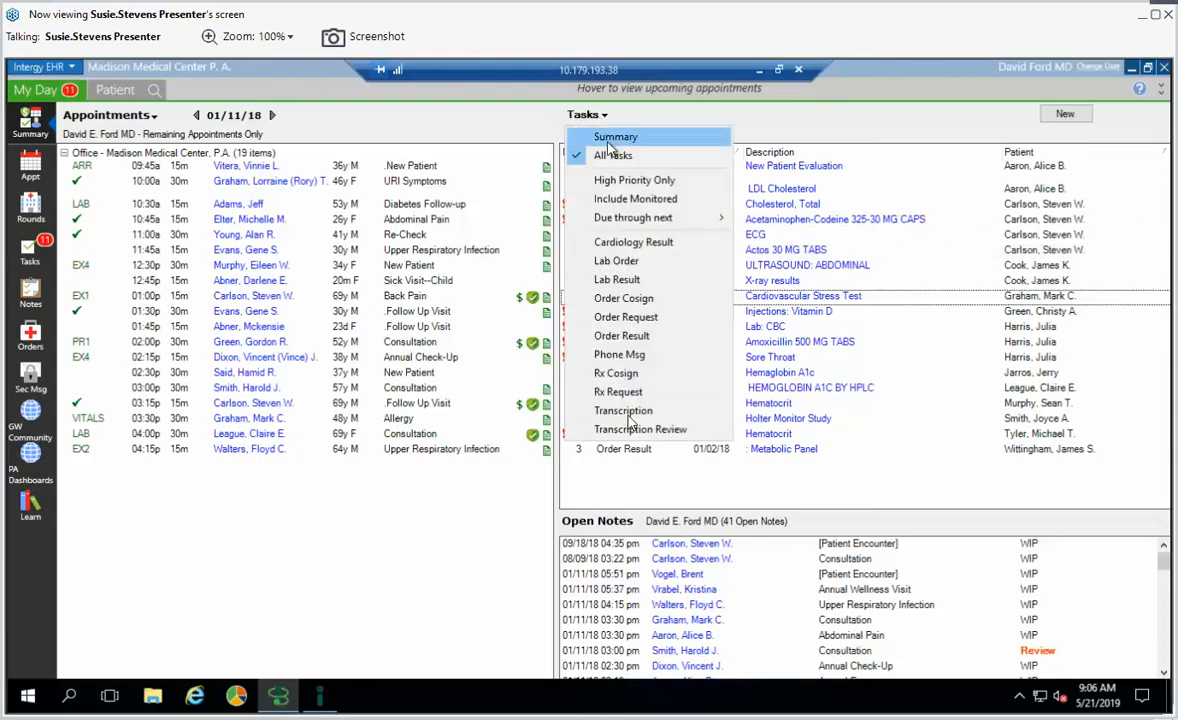
{"action": "left_click", "coordinate": [608, 140]}
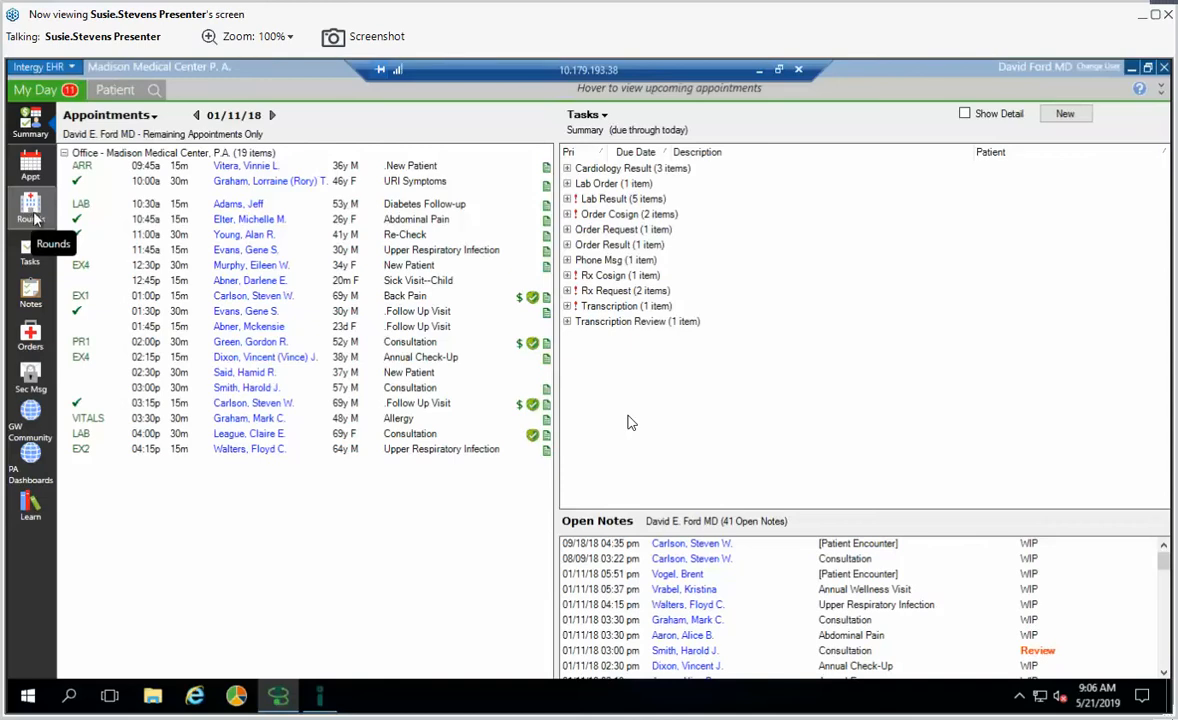
- Open the orders list for all patients and filter it by order type REF
{"action": "left_click", "coordinate": [33, 334]}
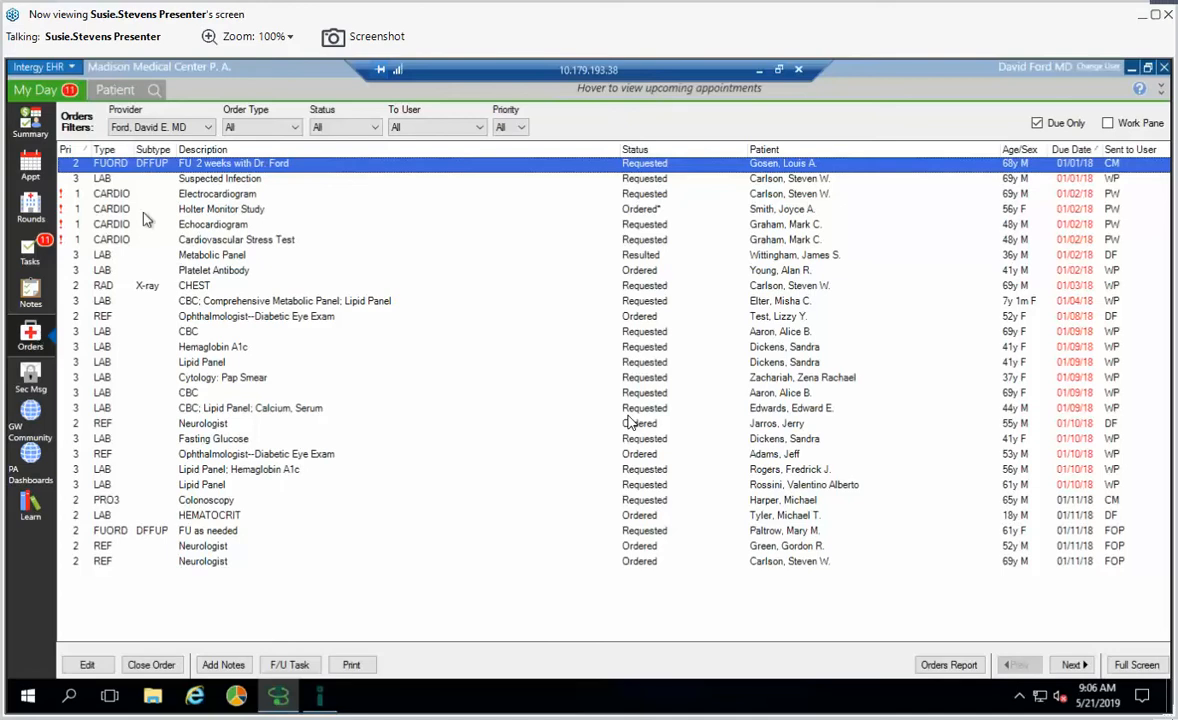
{"action": "left_click", "coordinate": [296, 134]}
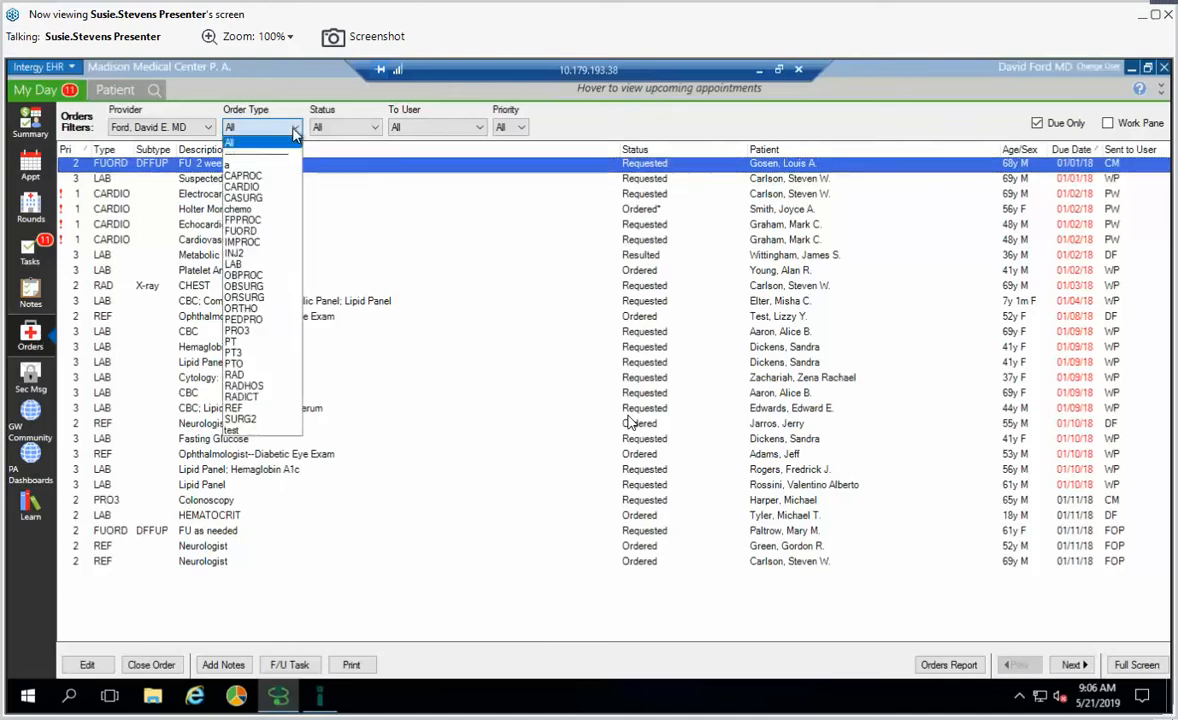
{"action": "left_click", "coordinate": [233, 341]}
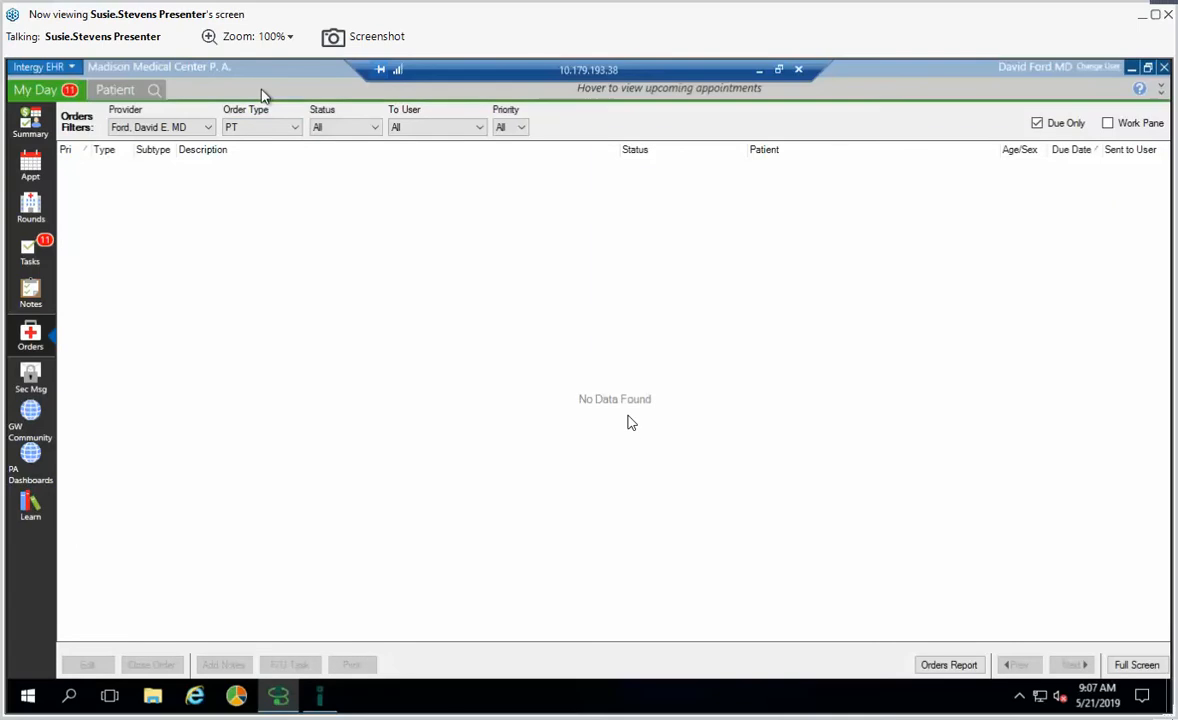
{"action": "left_click", "coordinate": [293, 134]}
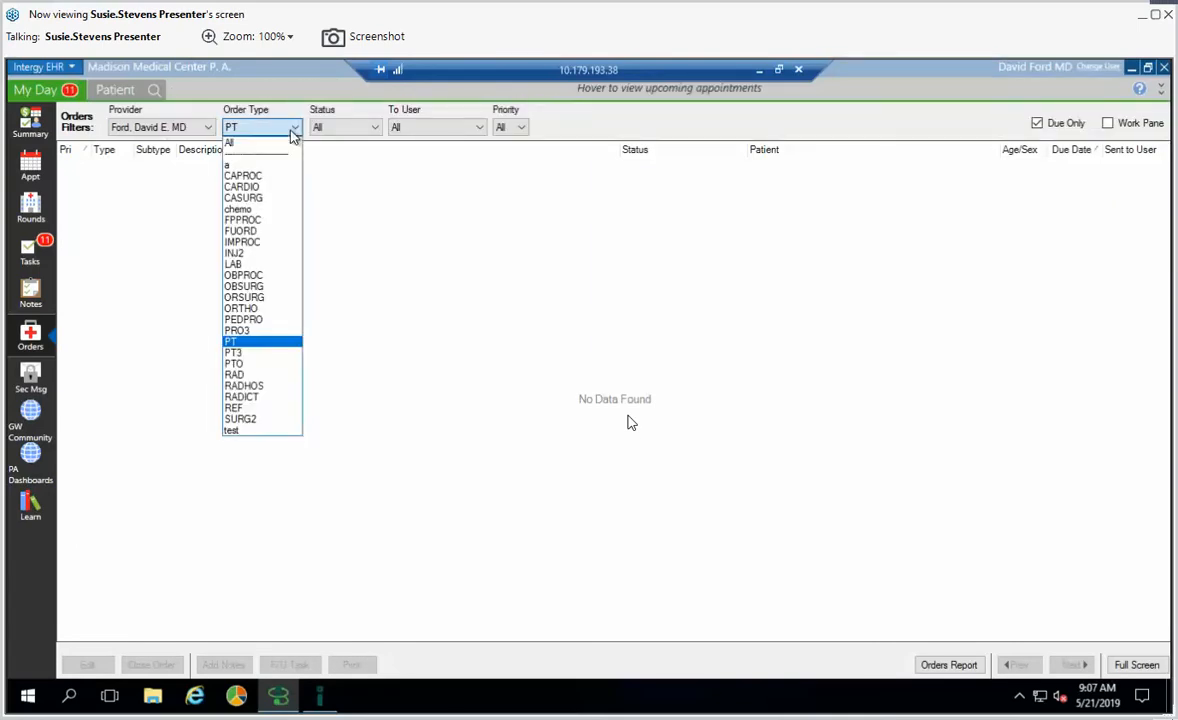
{"action": "left_click", "coordinate": [233, 410]}
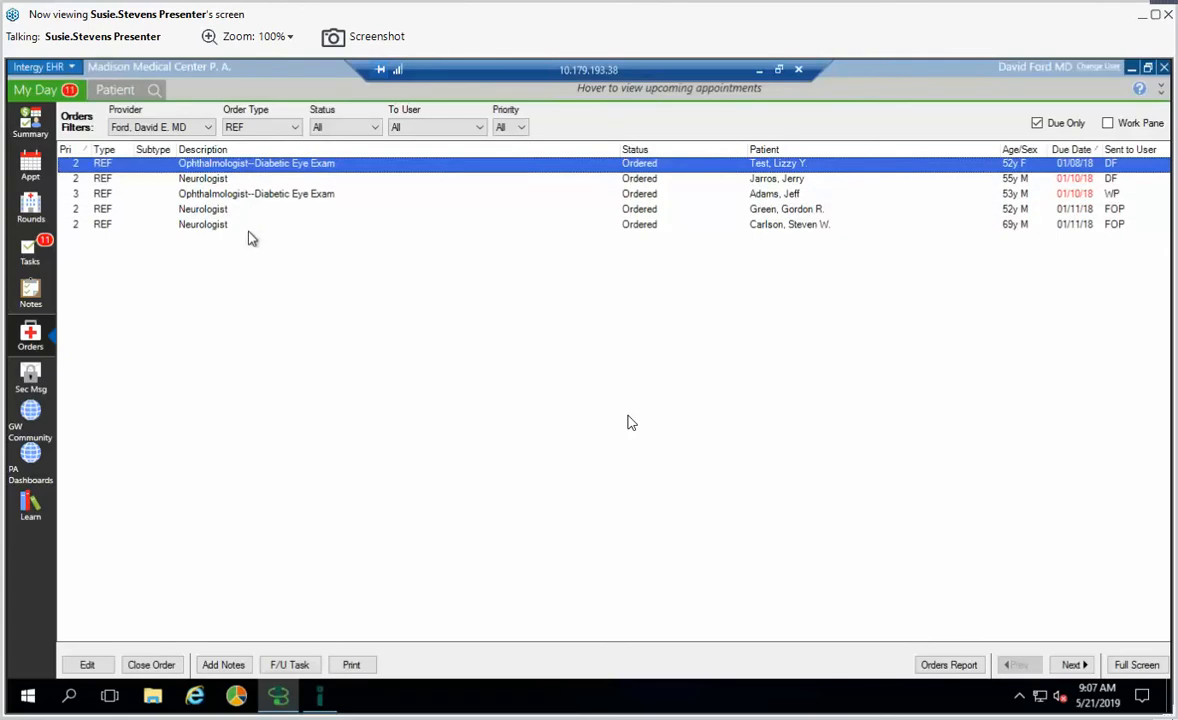
- Review the choices offered by the Status, To User and Priority filters of the orders list
{"action": "left_click", "coordinate": [375, 128]}
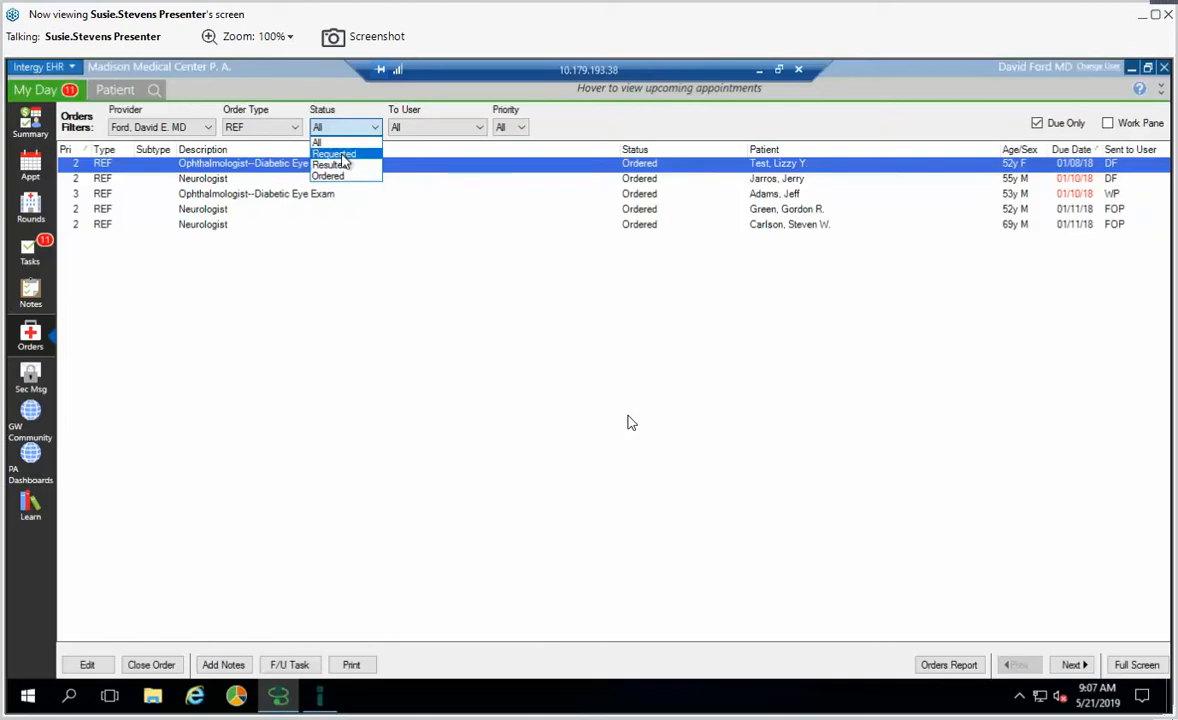
{"action": "left_click", "coordinate": [342, 299]}
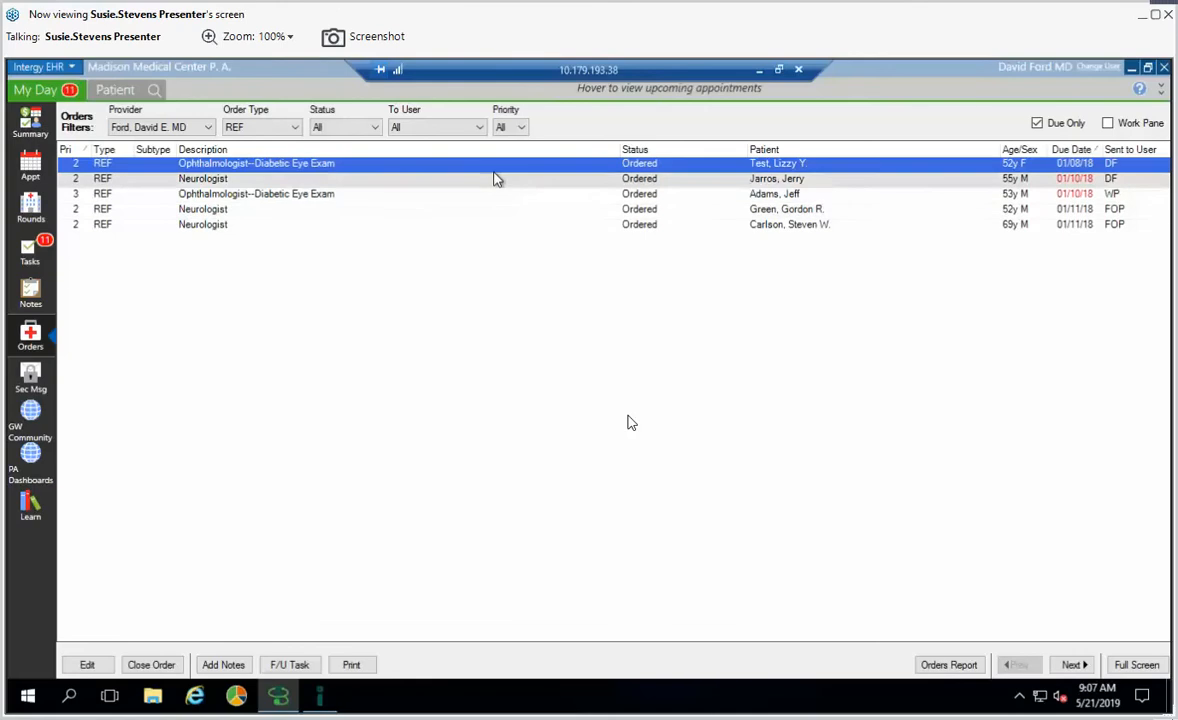
{"action": "left_click", "coordinate": [481, 133]}
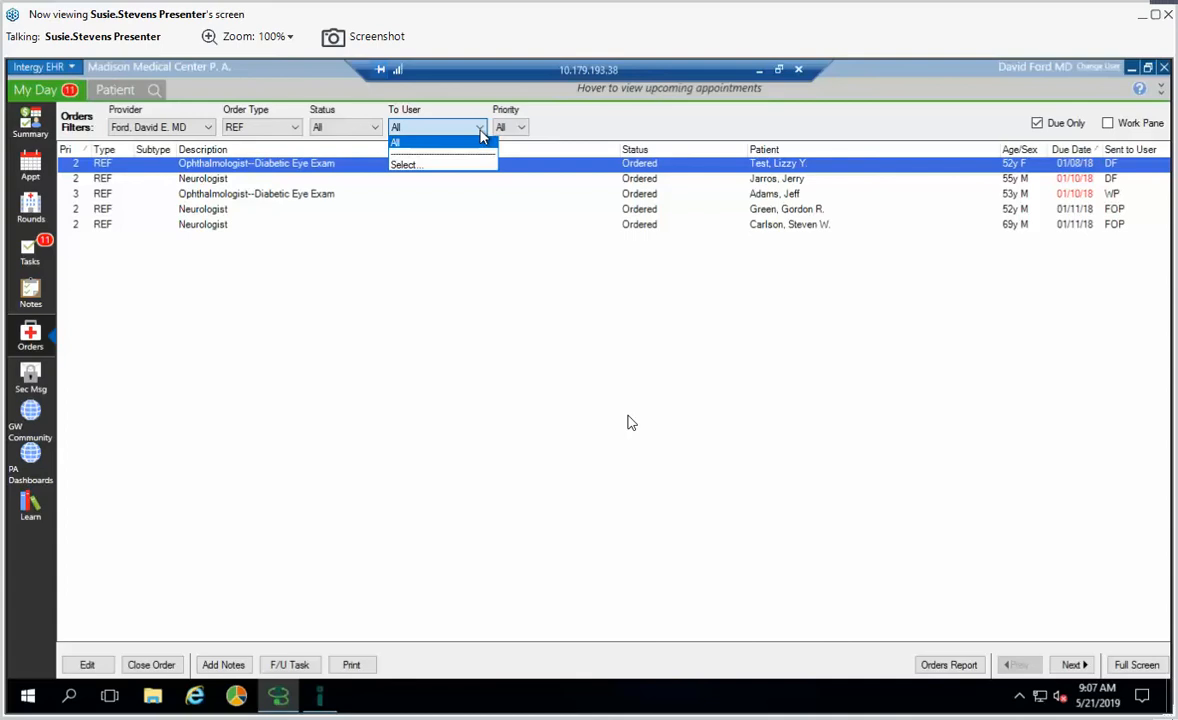
{"action": "left_click", "coordinate": [482, 133]}
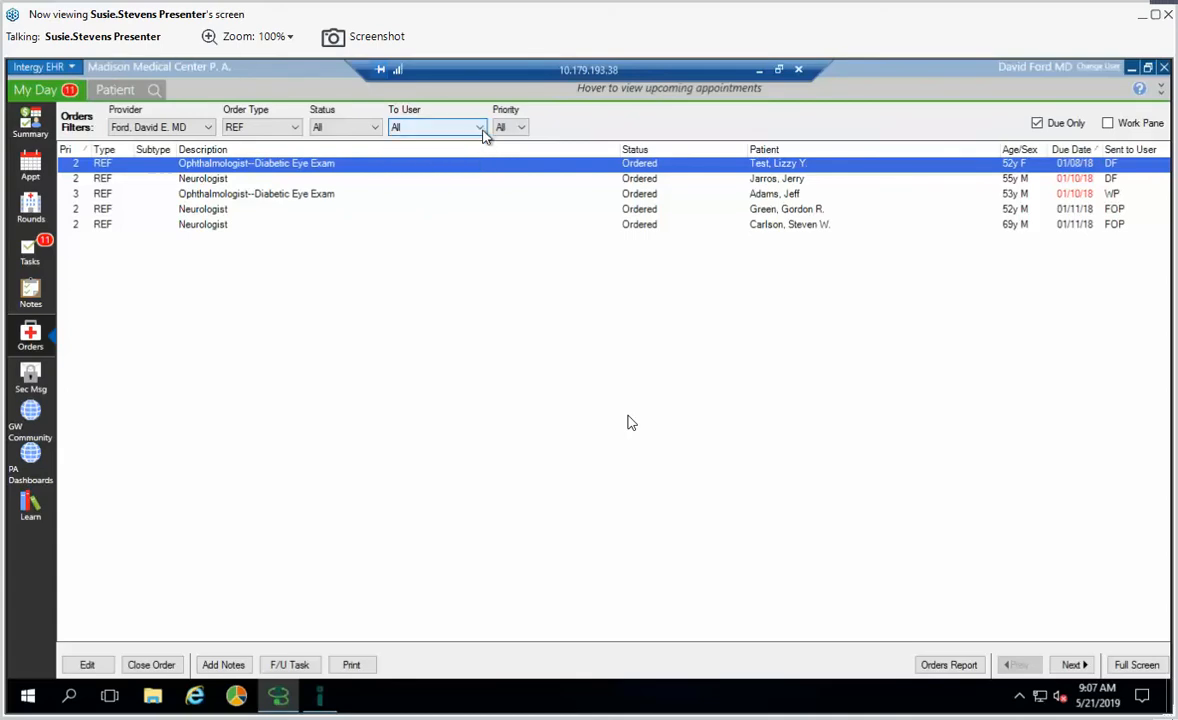
{"action": "left_click", "coordinate": [522, 128]}
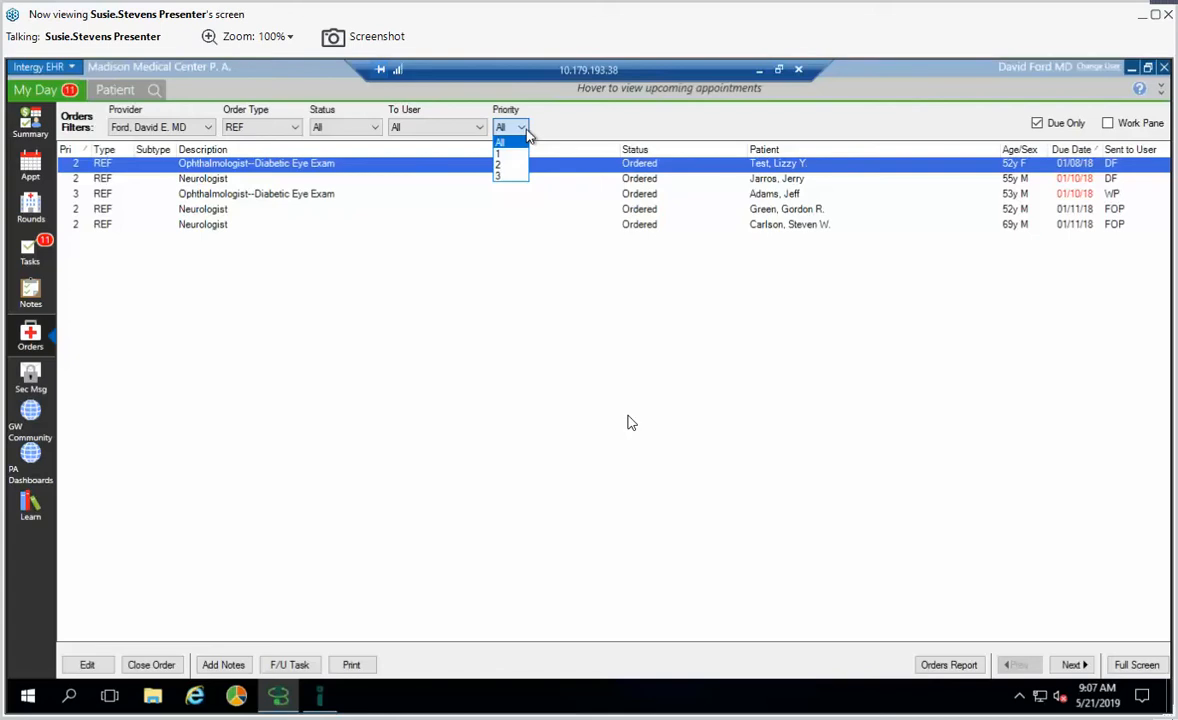
- Open the full appointments list and the chart of the patient with the 03:15p follow-up visit
{"action": "left_click", "coordinate": [33, 180]}
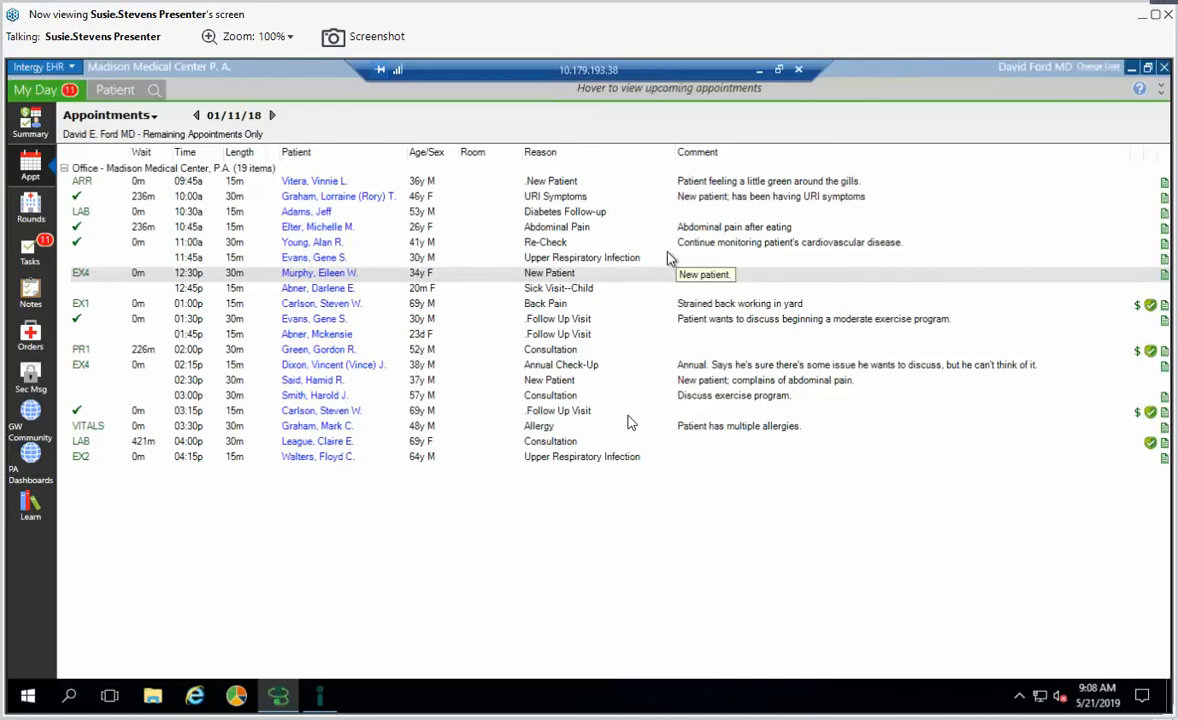
{"action": "left_click", "coordinate": [330, 411]}
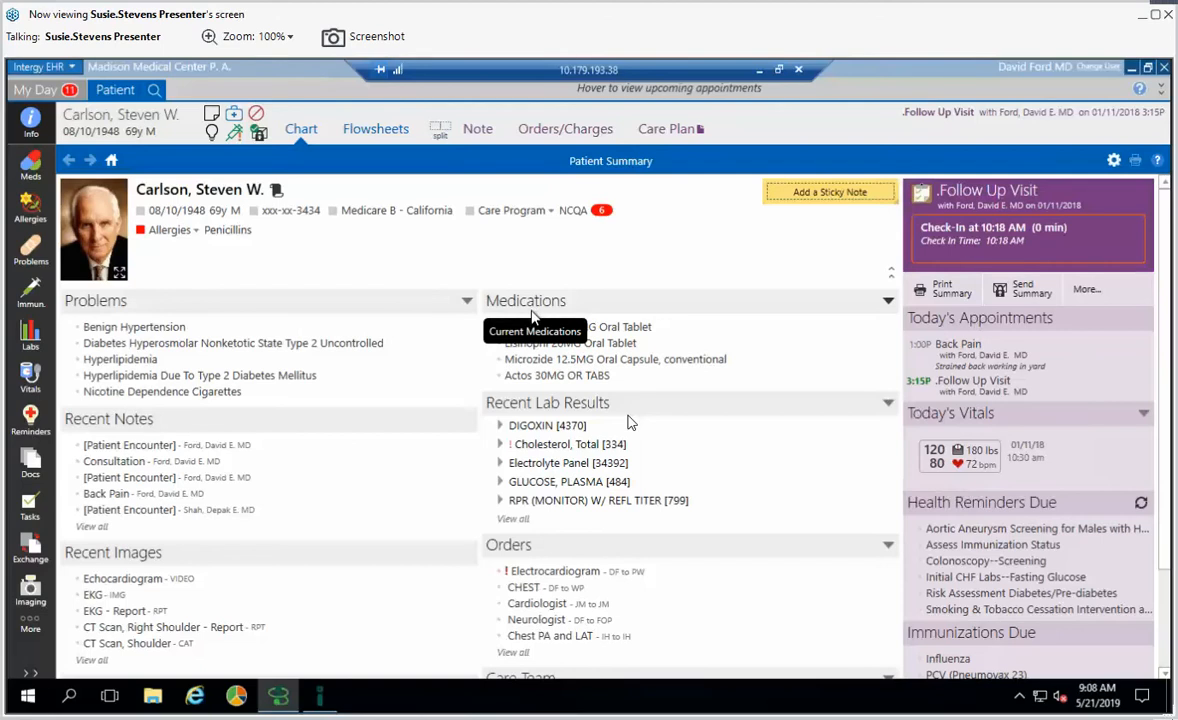
- Review the actions available for Problems and Medications and check the Cholesterol, Total lab result in the patient summary
{"action": "left_click", "coordinate": [466, 301]}
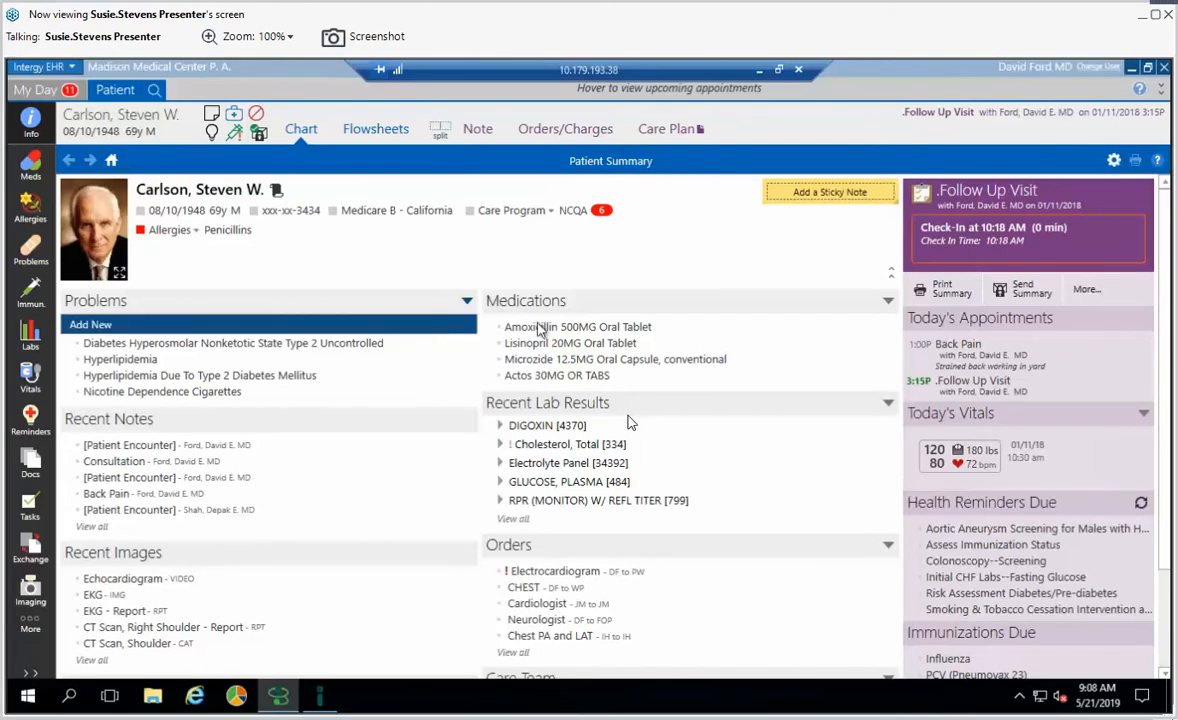
{"action": "left_click", "coordinate": [887, 303]}
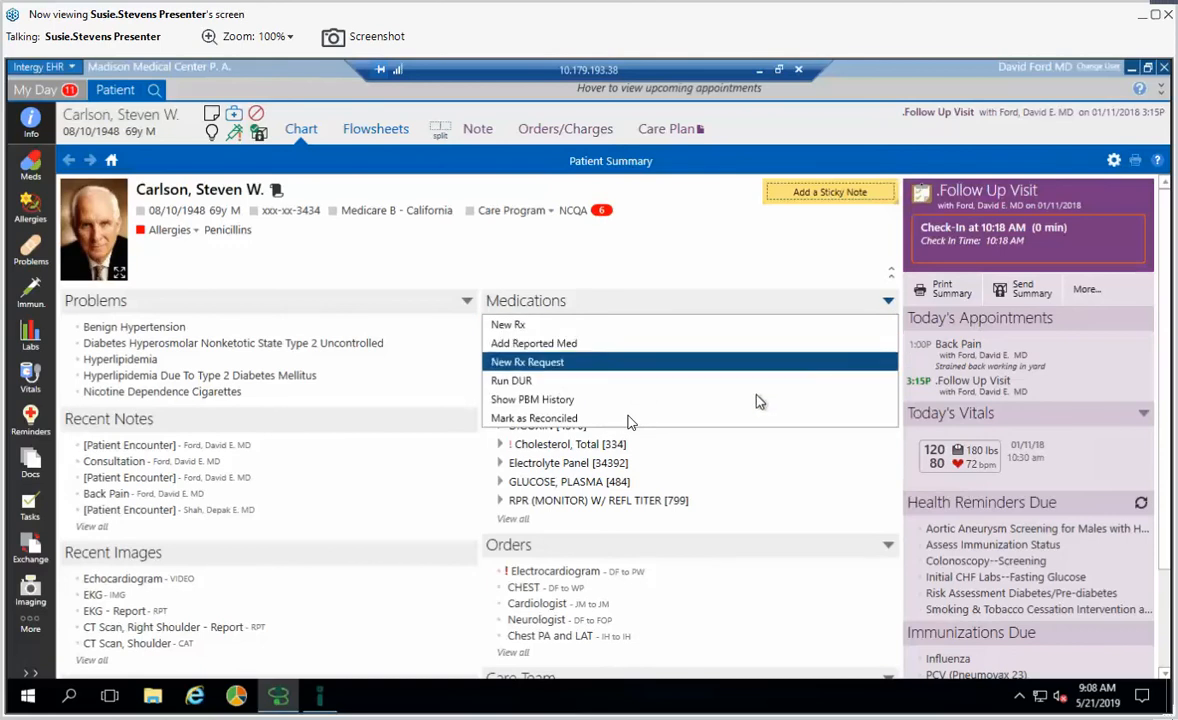
{"action": "left_click", "coordinate": [745, 418]}
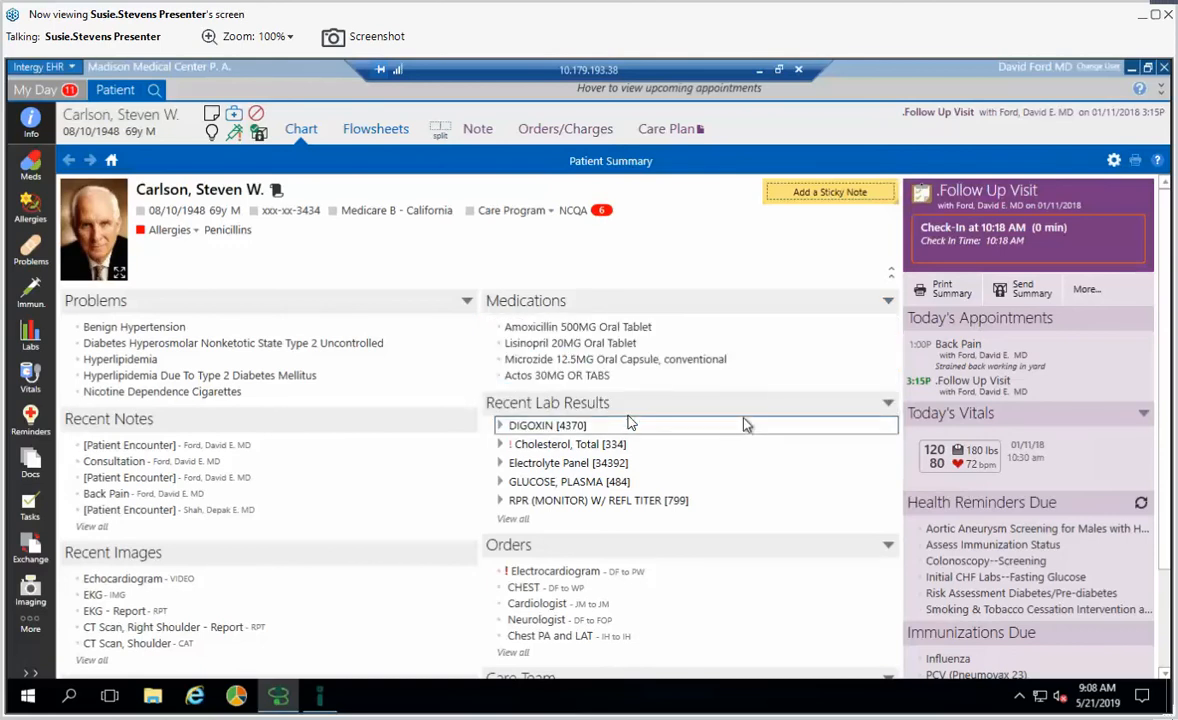
{"action": "left_click", "coordinate": [501, 446]}
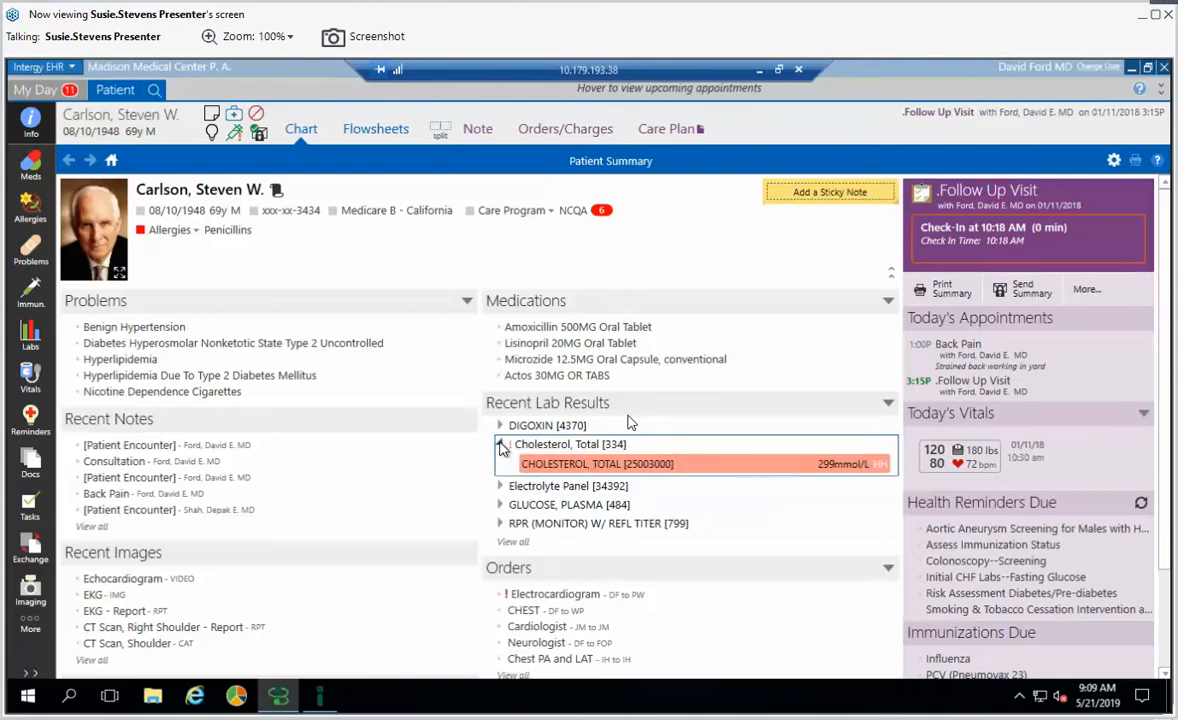
{"action": "left_click", "coordinate": [501, 446]}
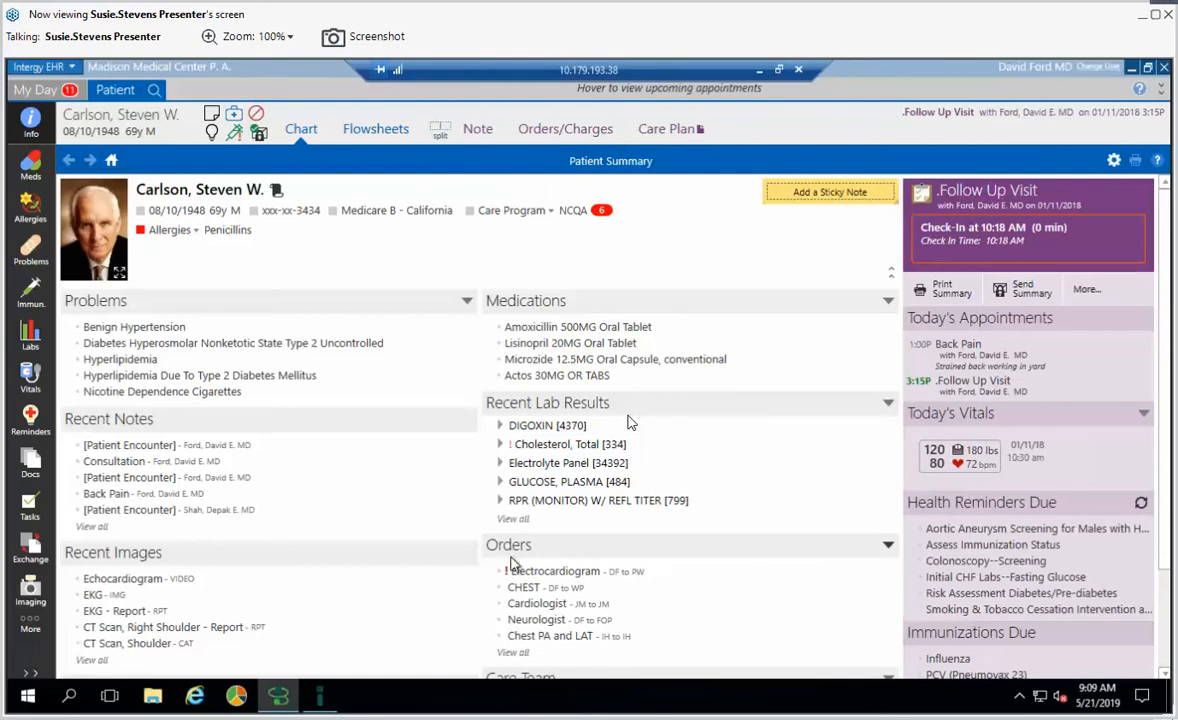
- View the entry form for adding today's vitals and close it without recording anything
{"action": "mouse_move", "coordinate": [509, 577]}
{"action": "mouse_move", "coordinate": [960, 389]}
{"action": "mouse_move", "coordinate": [963, 482]}
{"action": "left_click", "coordinate": [950, 439]}
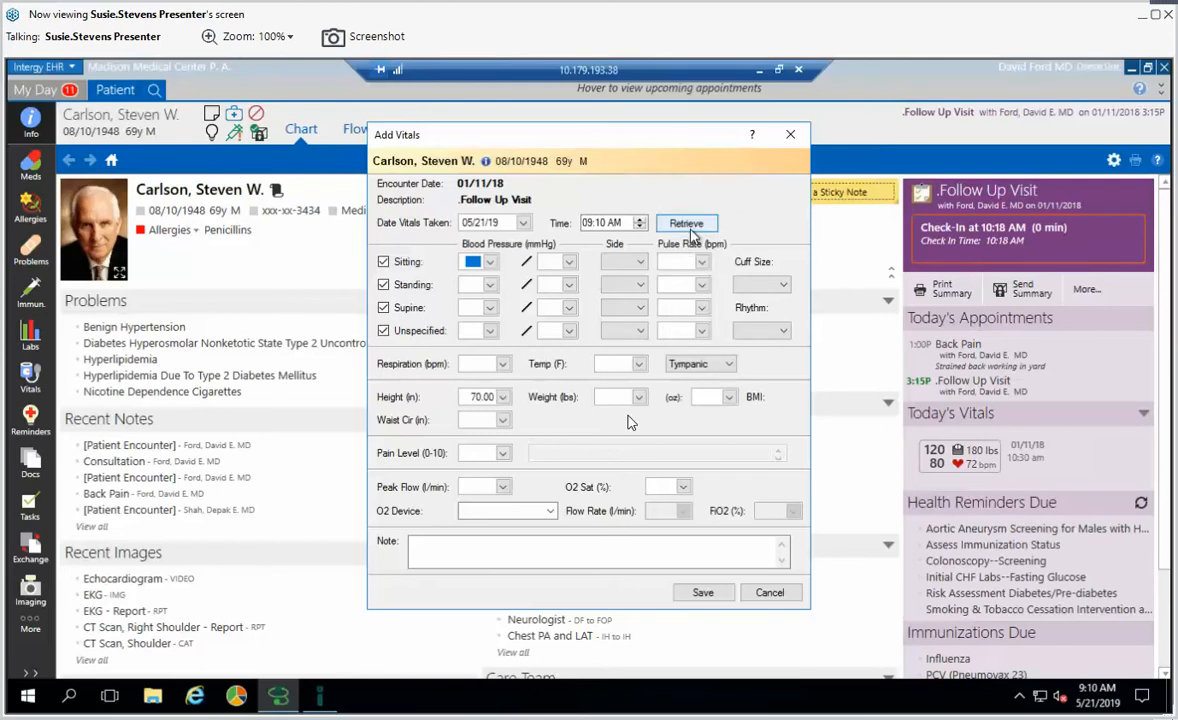
{"action": "left_click", "coordinate": [790, 136]}
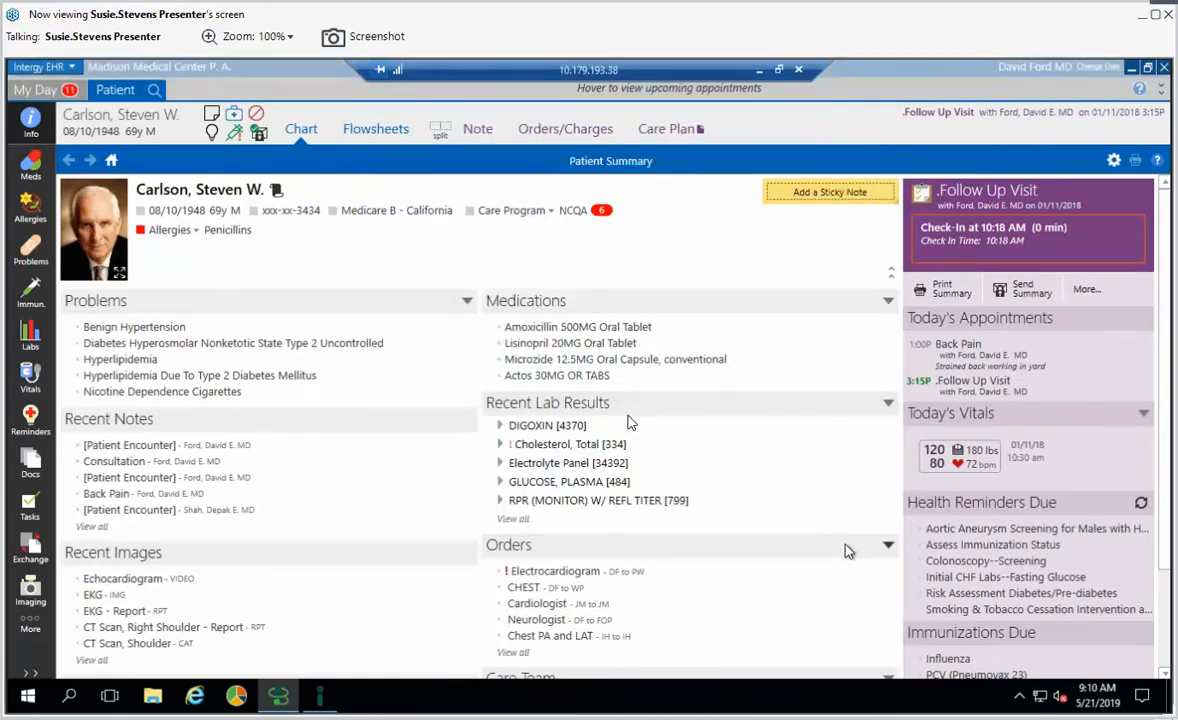
- Examine the due health reminders for colonoscopy screening and for smoking and tobacco cessation counseling
{"action": "left_click", "coordinate": [983, 562]}
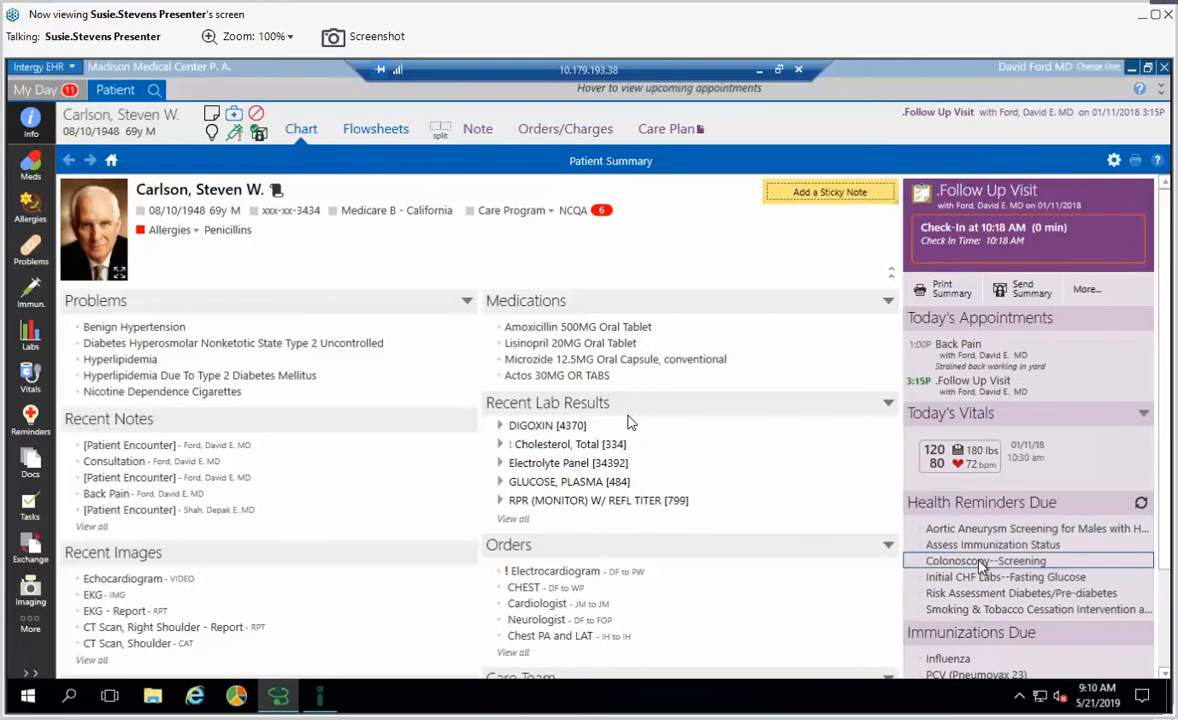
{"action": "mouse_move", "coordinate": [983, 564]}
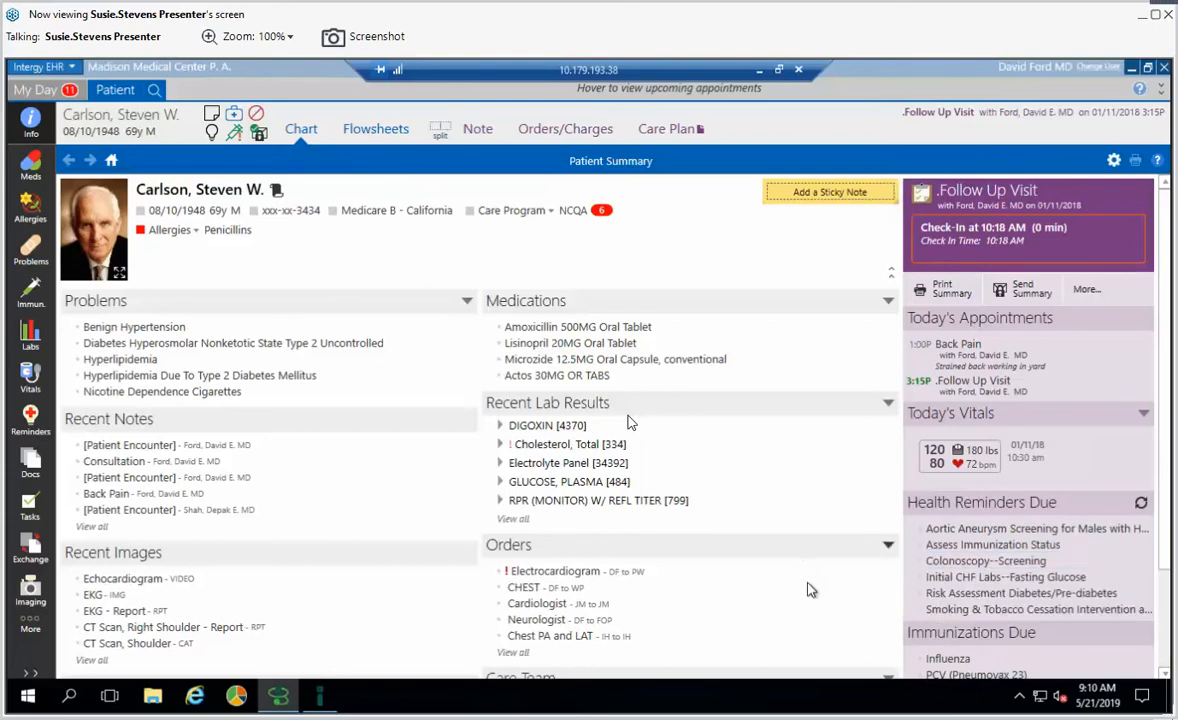
{"action": "mouse_move", "coordinate": [815, 604]}
{"action": "left_click", "coordinate": [910, 612]}
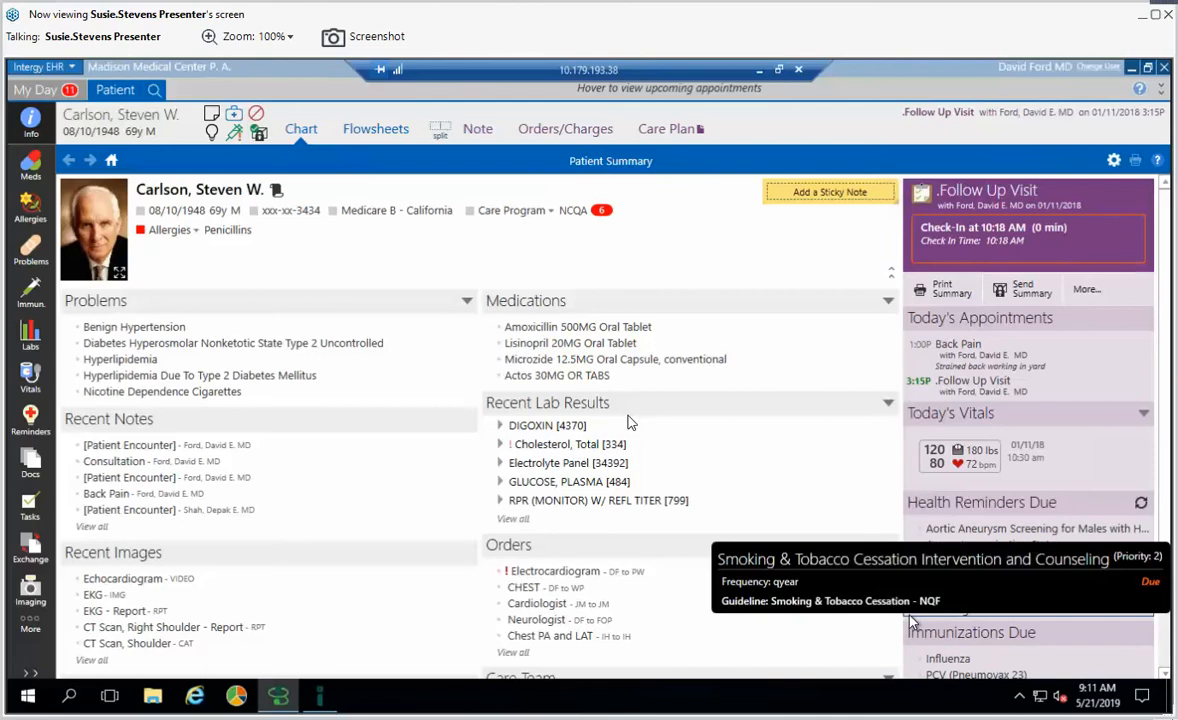
{"action": "left_click", "coordinate": [955, 562]}
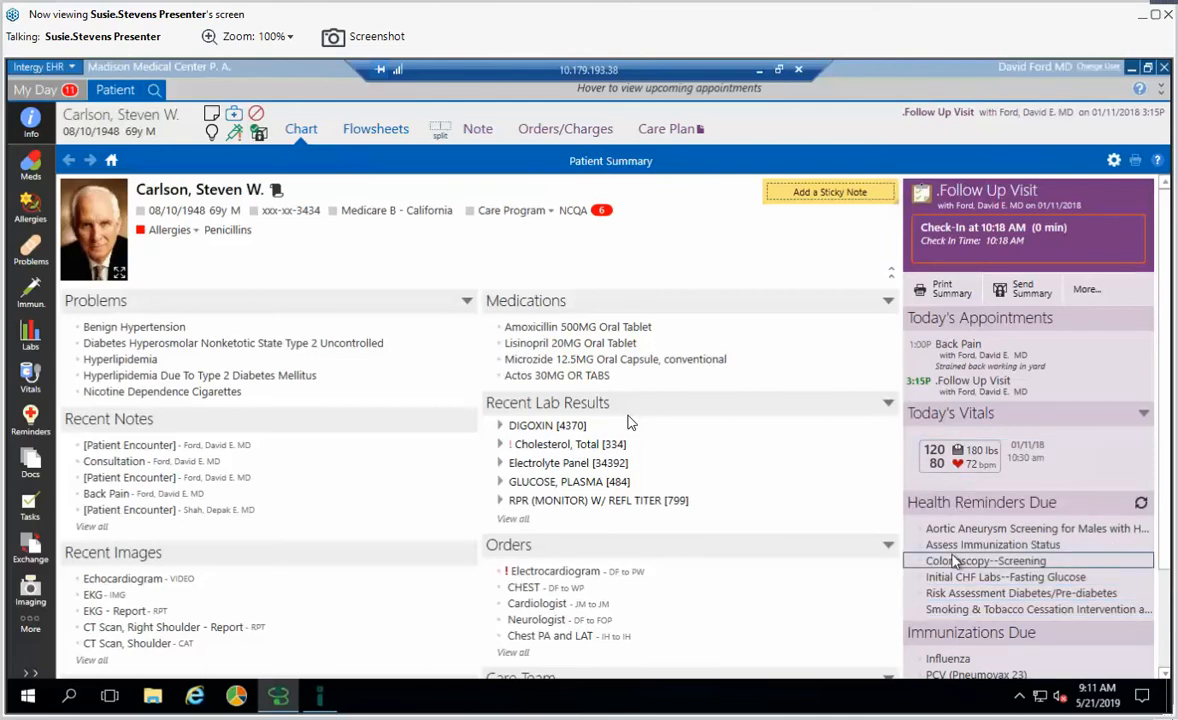
- Open the due health reminders and record the aortic aneurysm screening as Refused while keeping the reminder
{"action": "double_click", "coordinate": [955, 562]}
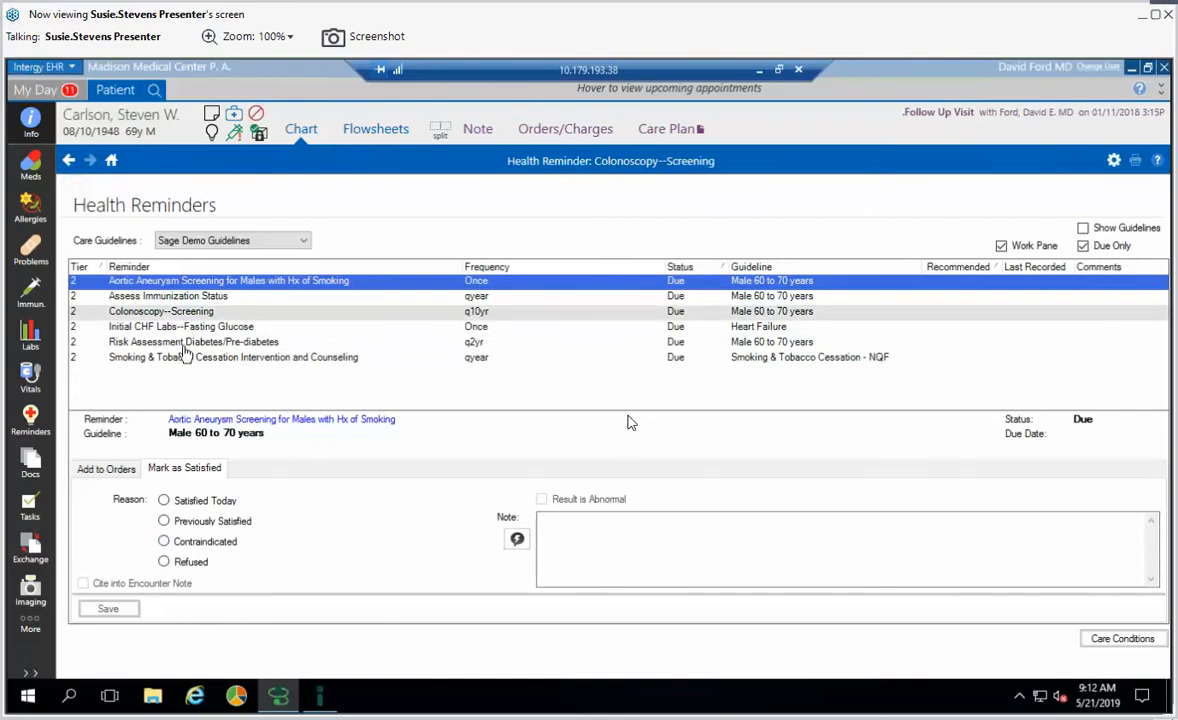
{"action": "left_click", "coordinate": [165, 563]}
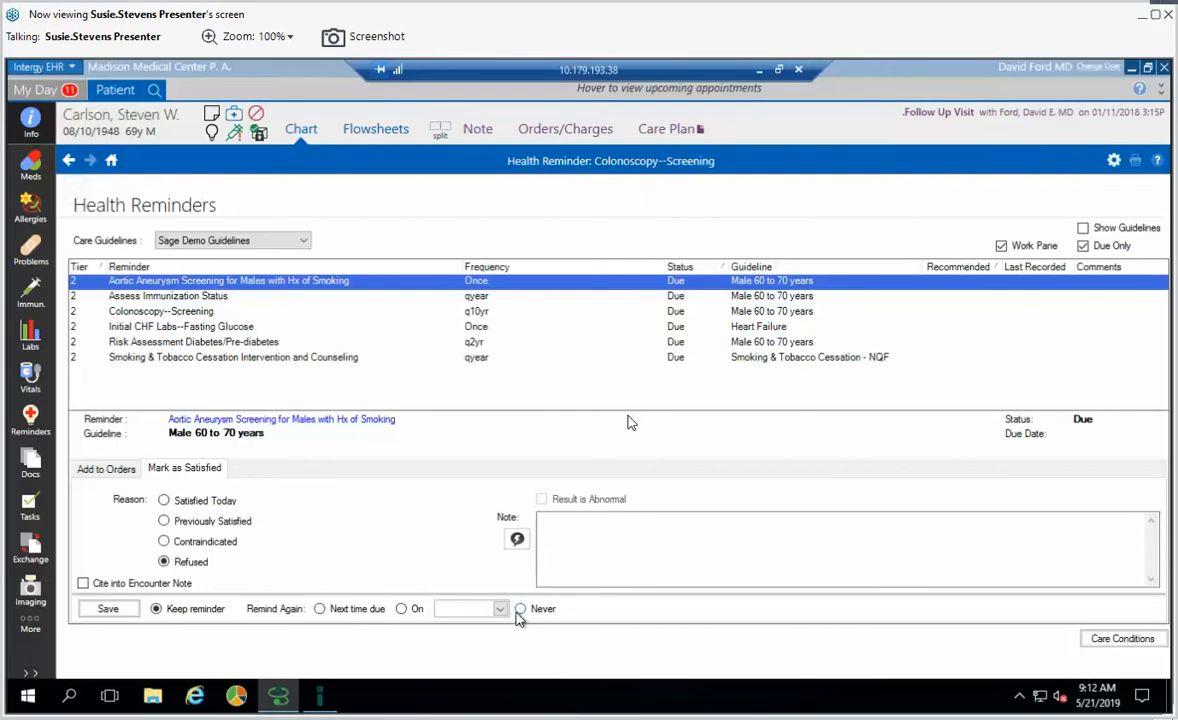
{"action": "left_click", "coordinate": [110, 609]}
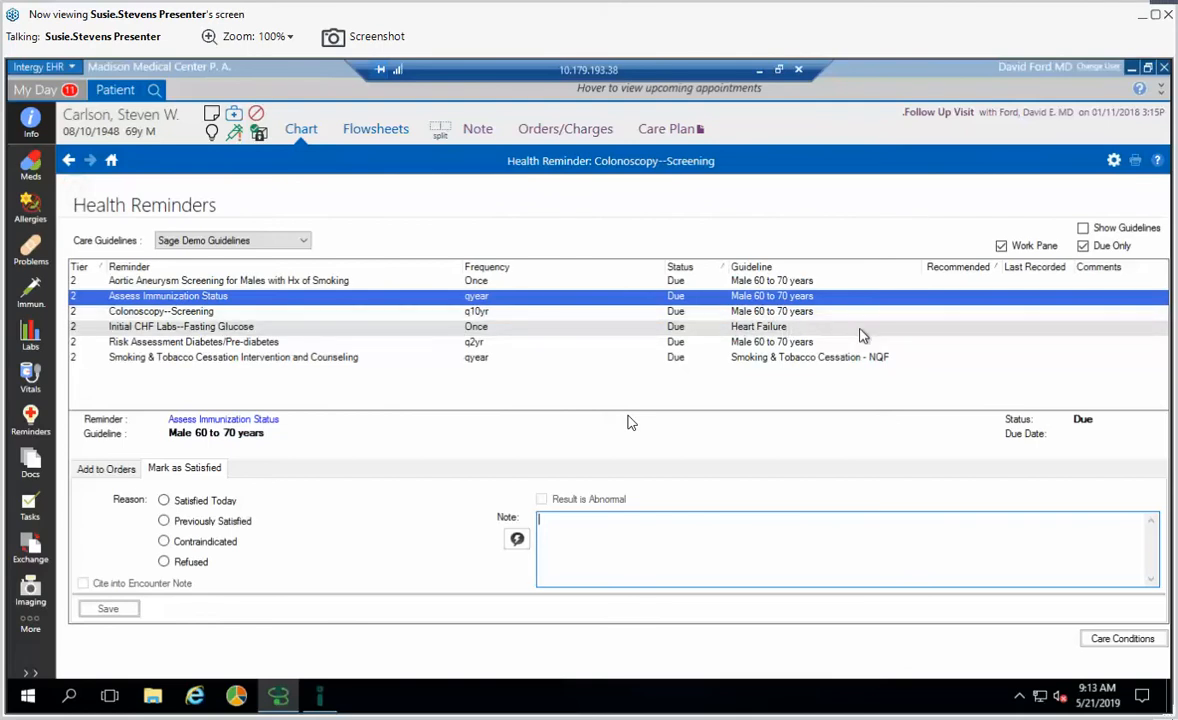
- View all health reminders including those not due, restore the due-only list, and return to the patient summary
{"action": "left_click", "coordinate": [1083, 247]}
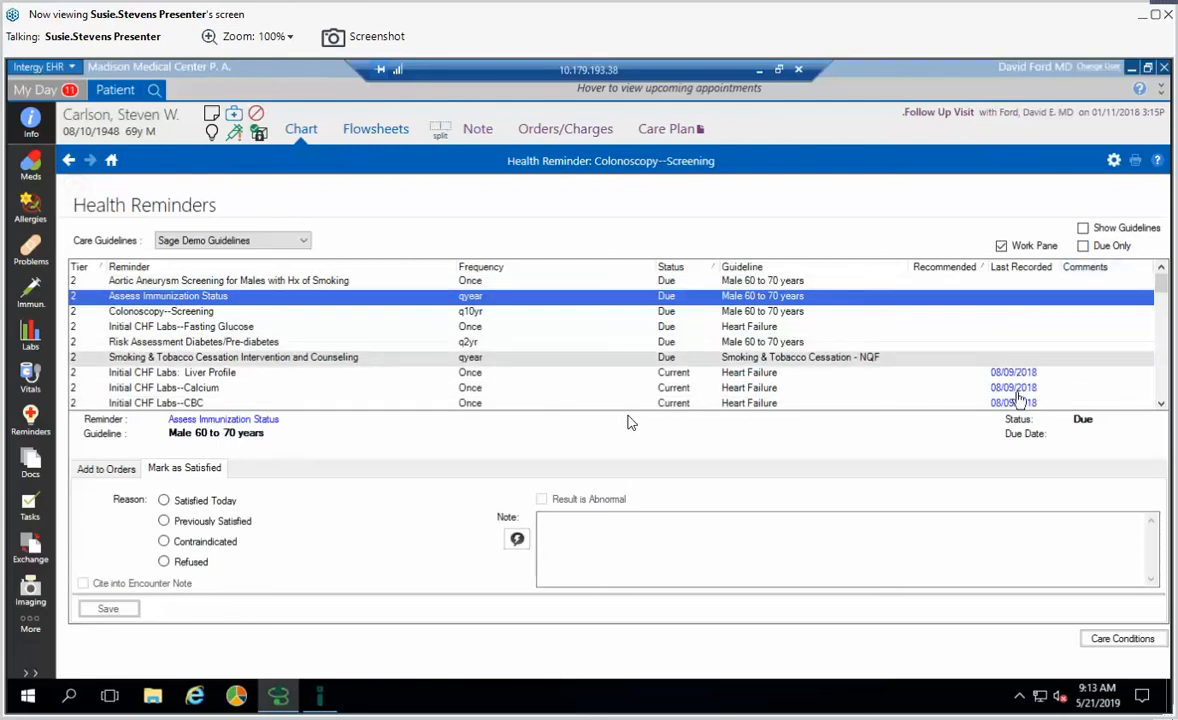
{"action": "left_click", "coordinate": [1083, 246]}
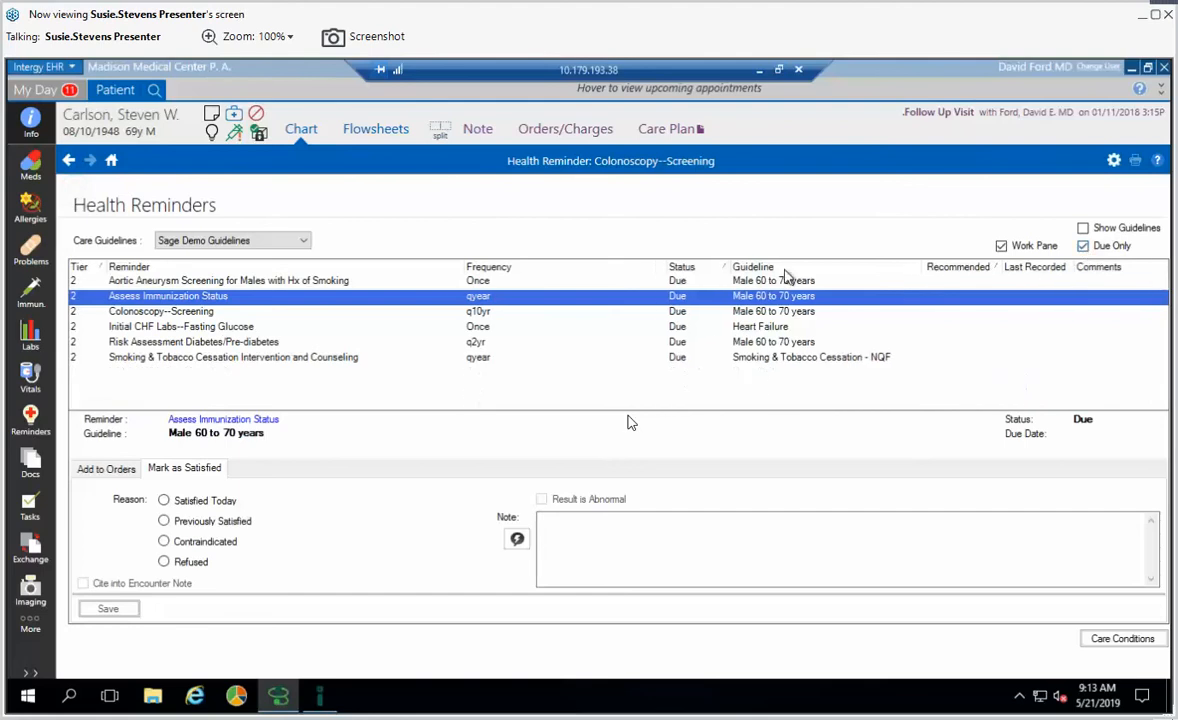
{"action": "left_click", "coordinate": [69, 161]}
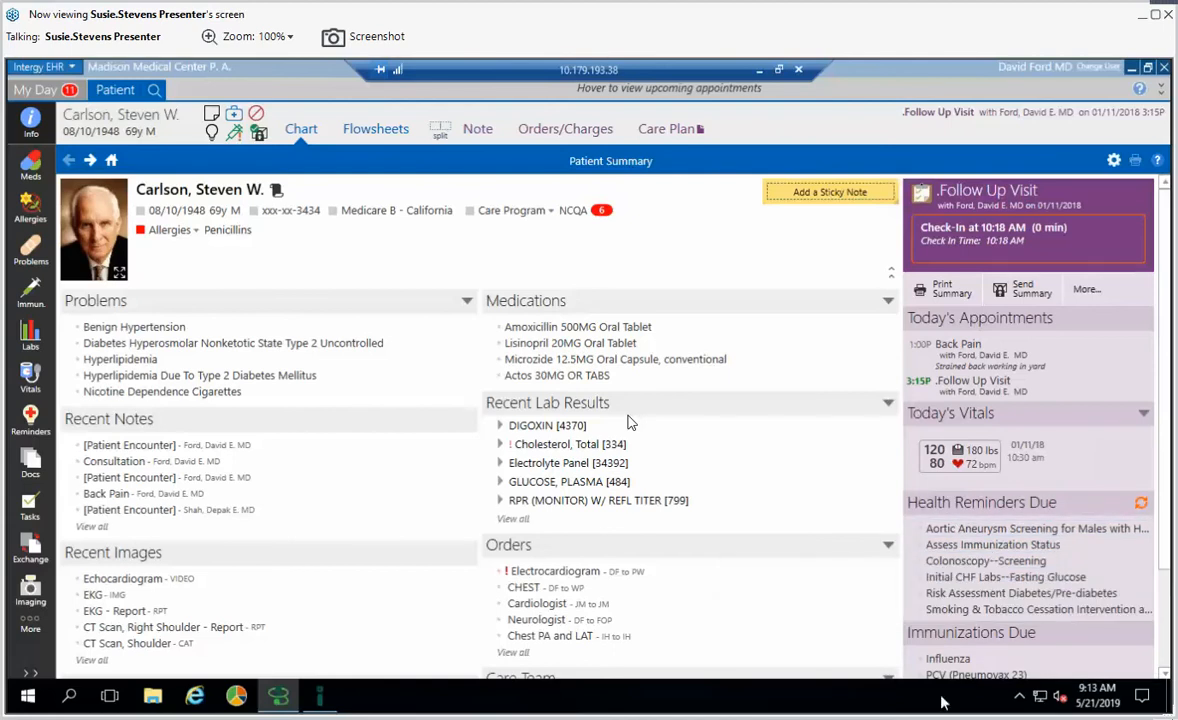
- Look through the chart's quick lists of lab results, immunizations and problems, and close them
{"action": "mouse_move", "coordinate": [947, 676]}
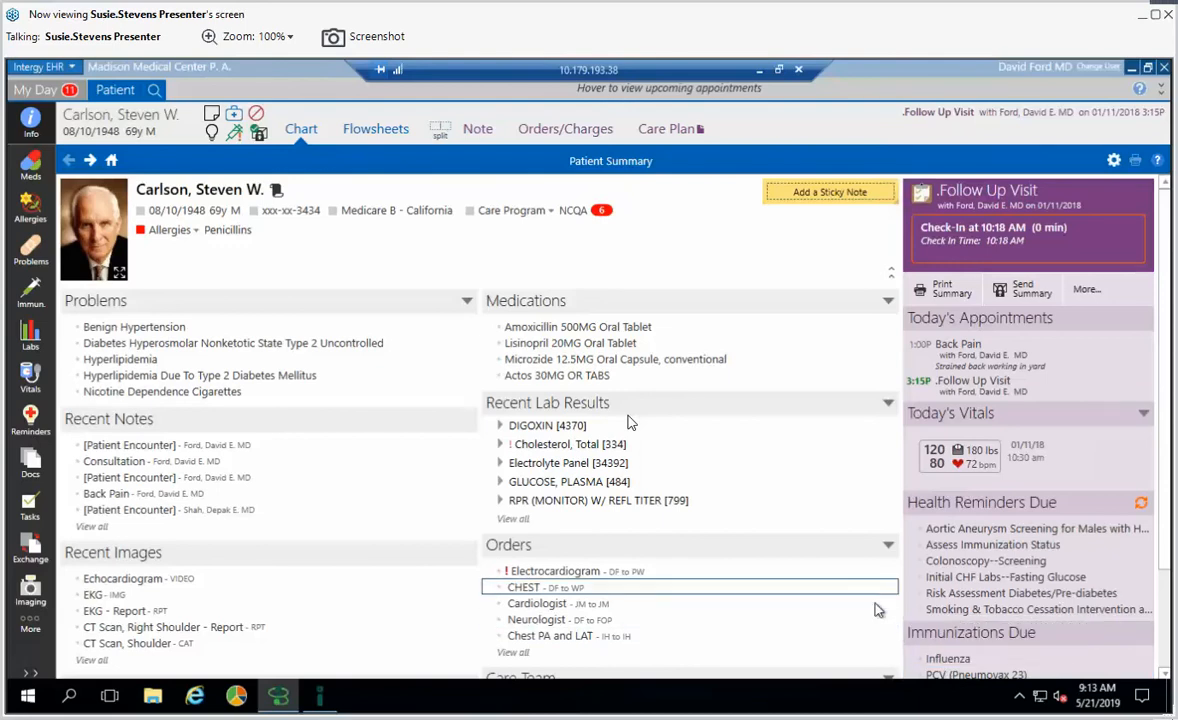
{"action": "mouse_move", "coordinate": [878, 611]}
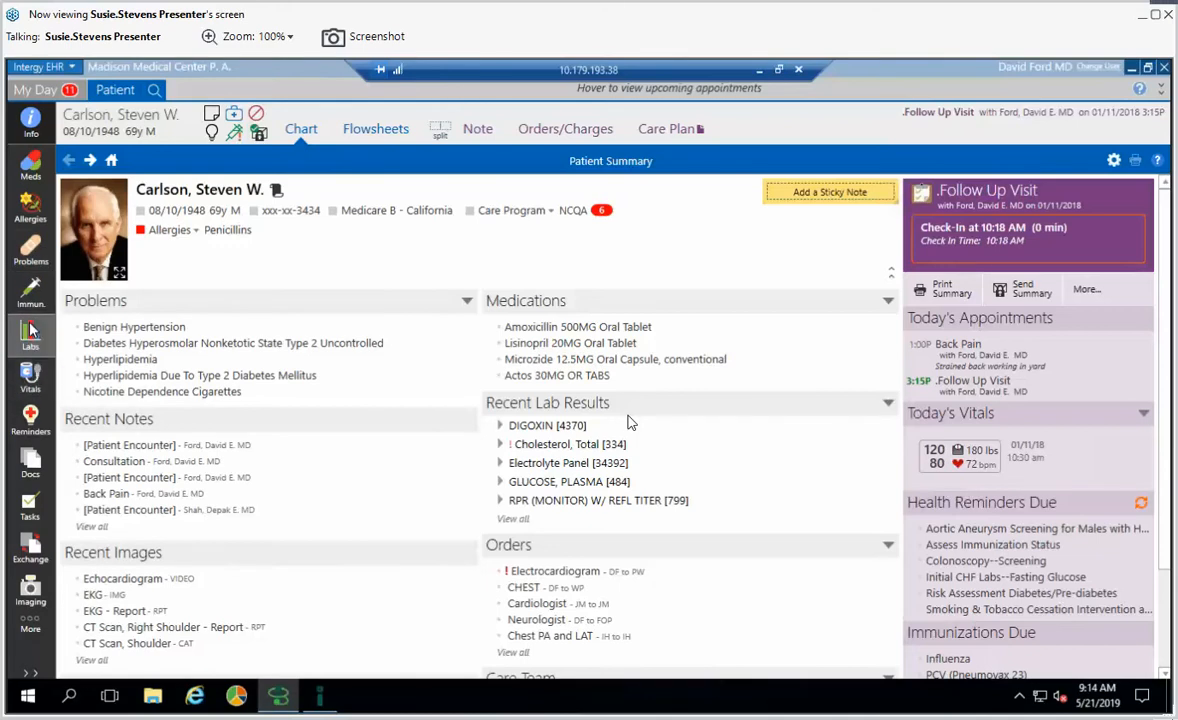
{"action": "left_click", "coordinate": [30, 330]}
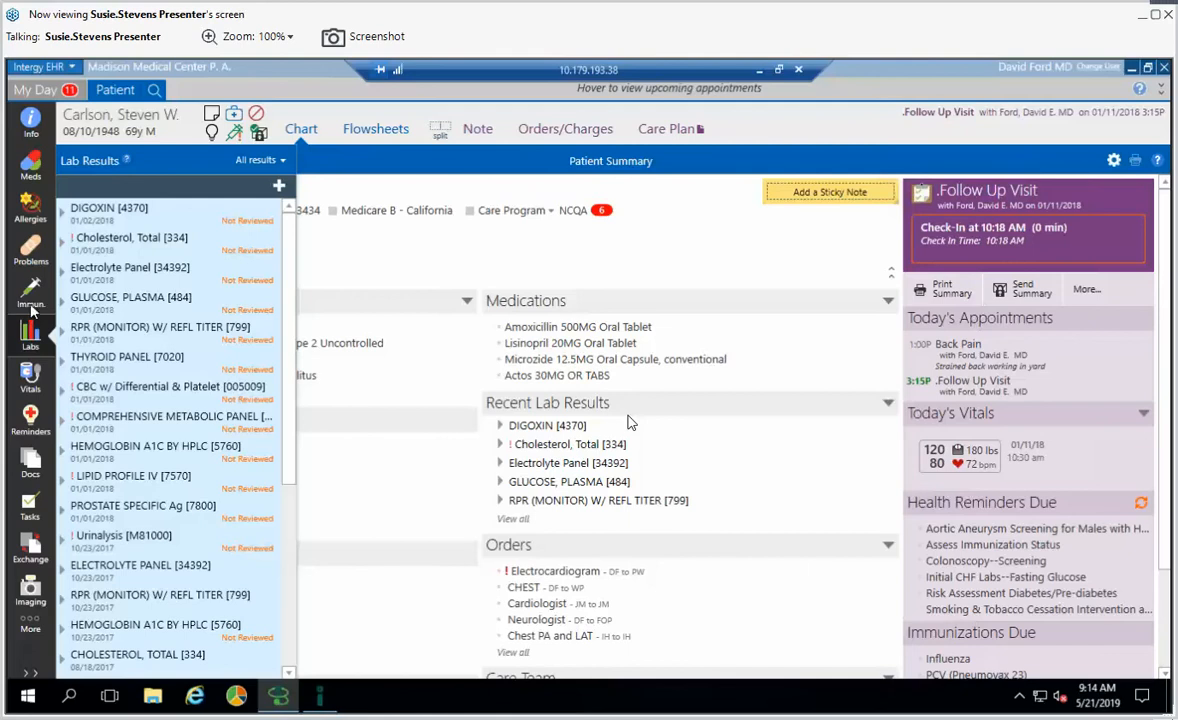
{"action": "left_click", "coordinate": [31, 298]}
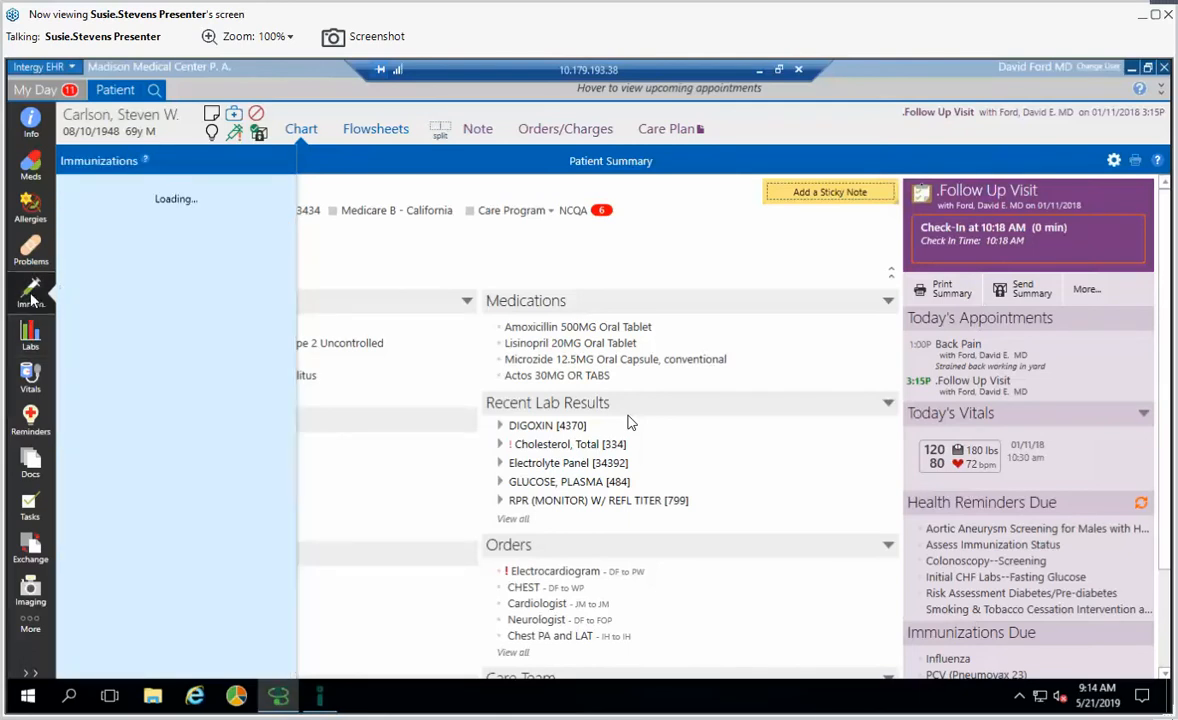
{"action": "left_click", "coordinate": [33, 250]}
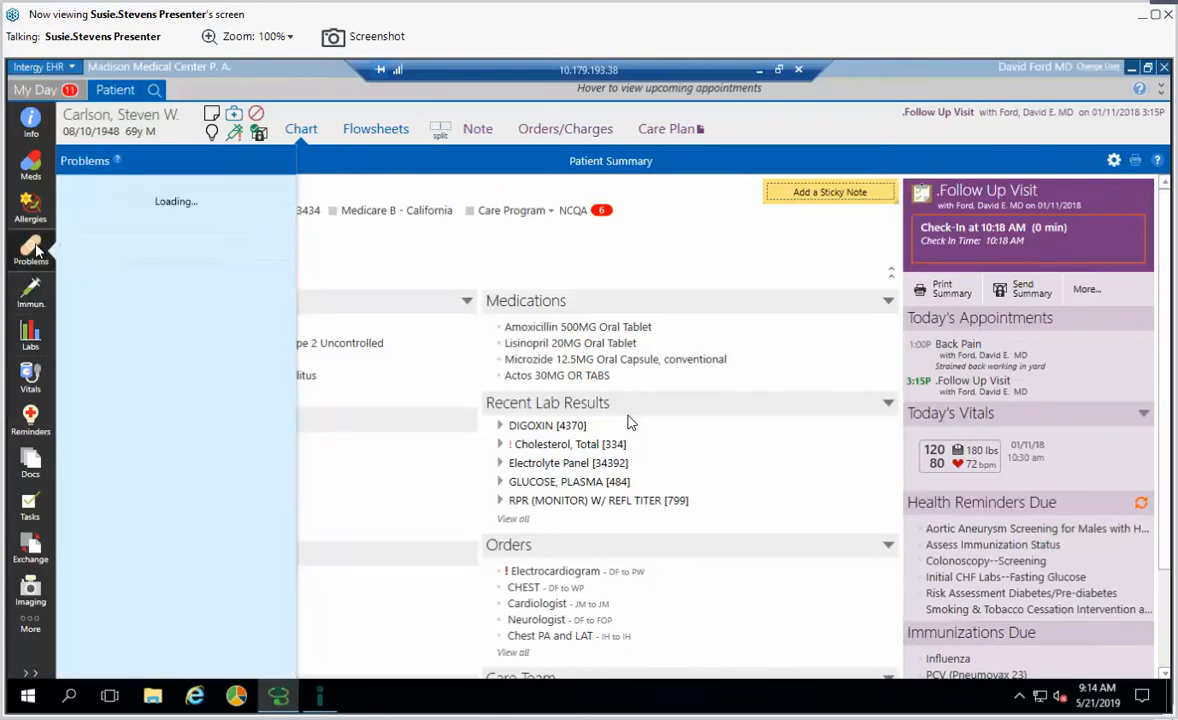
{"action": "left_click", "coordinate": [405, 259]}
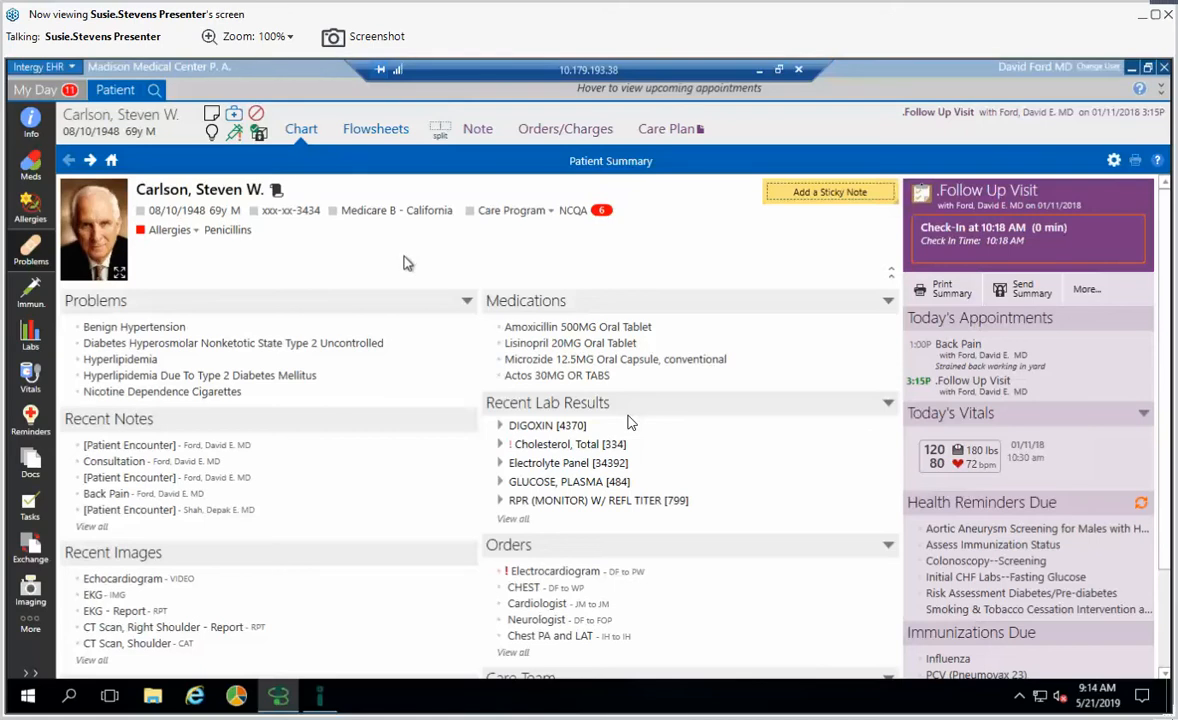
- Browse the upcoming appointments for 01/11/2018 and open the chart of the patient scheduled at 3:30P
{"action": "mouse_move", "coordinate": [436, 90]}
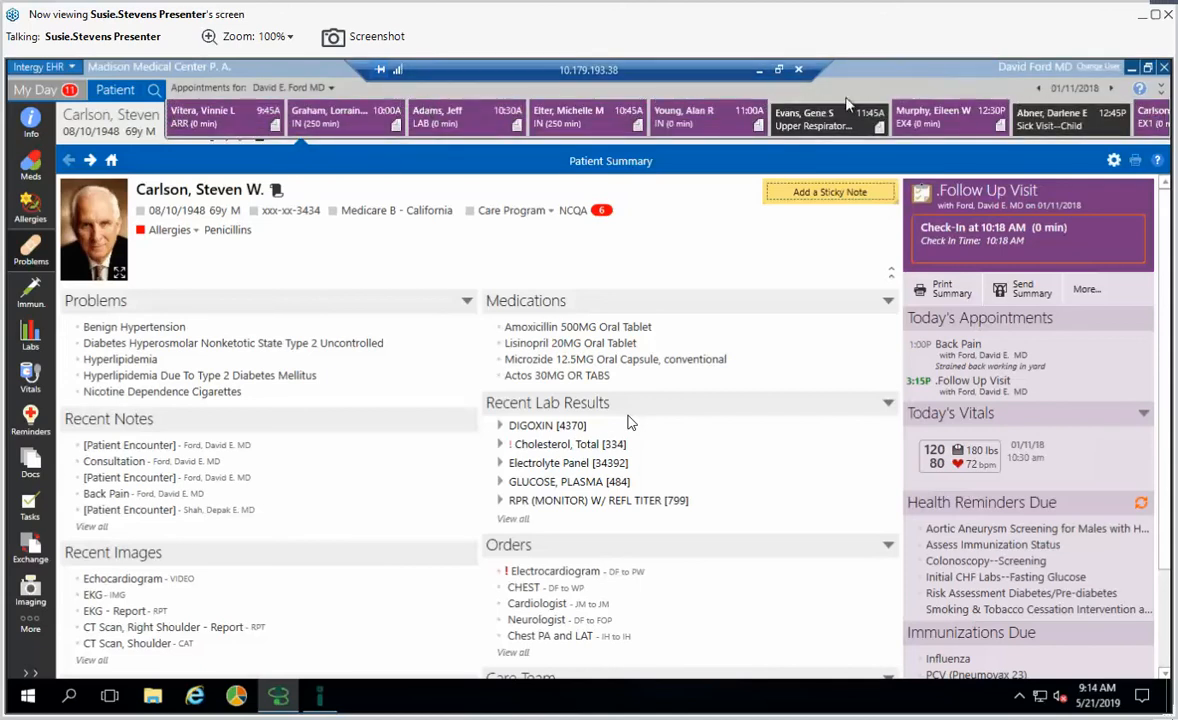
{"action": "left_click", "coordinate": [1155, 120]}
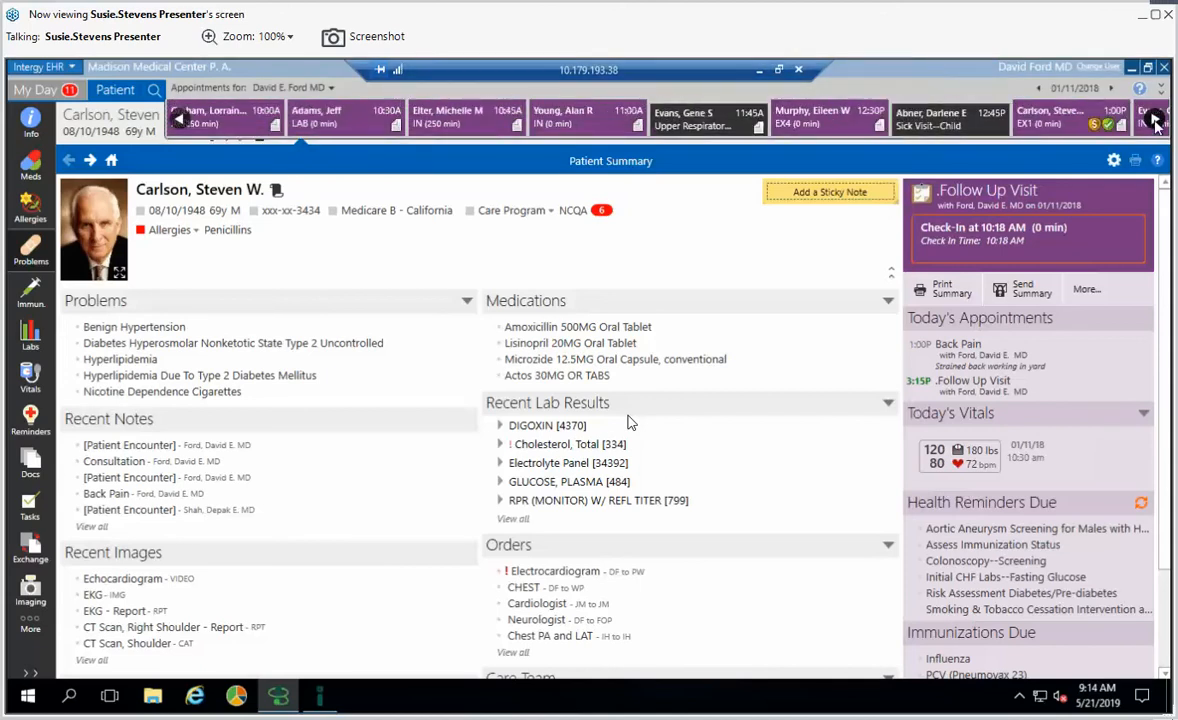
{"action": "left_click", "coordinate": [1155, 120]}
{"action": "left_click", "coordinate": [1155, 120]}
{"action": "left_click", "coordinate": [1155, 120]}
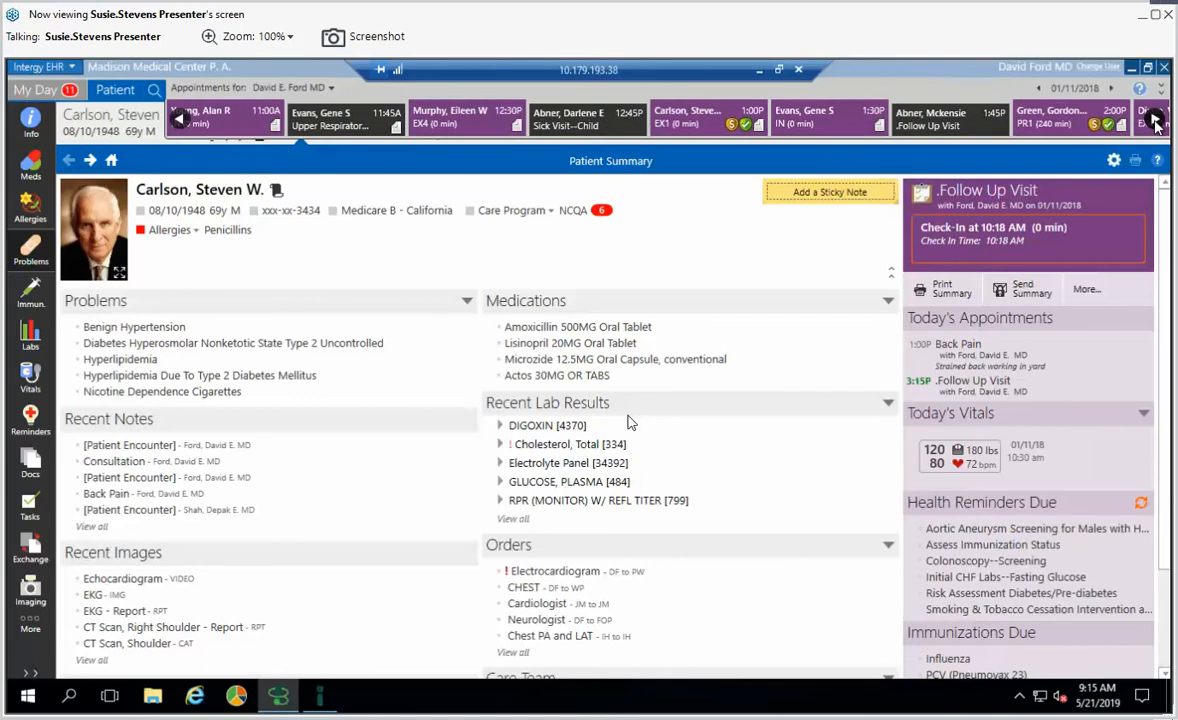
{"action": "left_click", "coordinate": [1155, 120]}
{"action": "left_click", "coordinate": [1155, 120]}
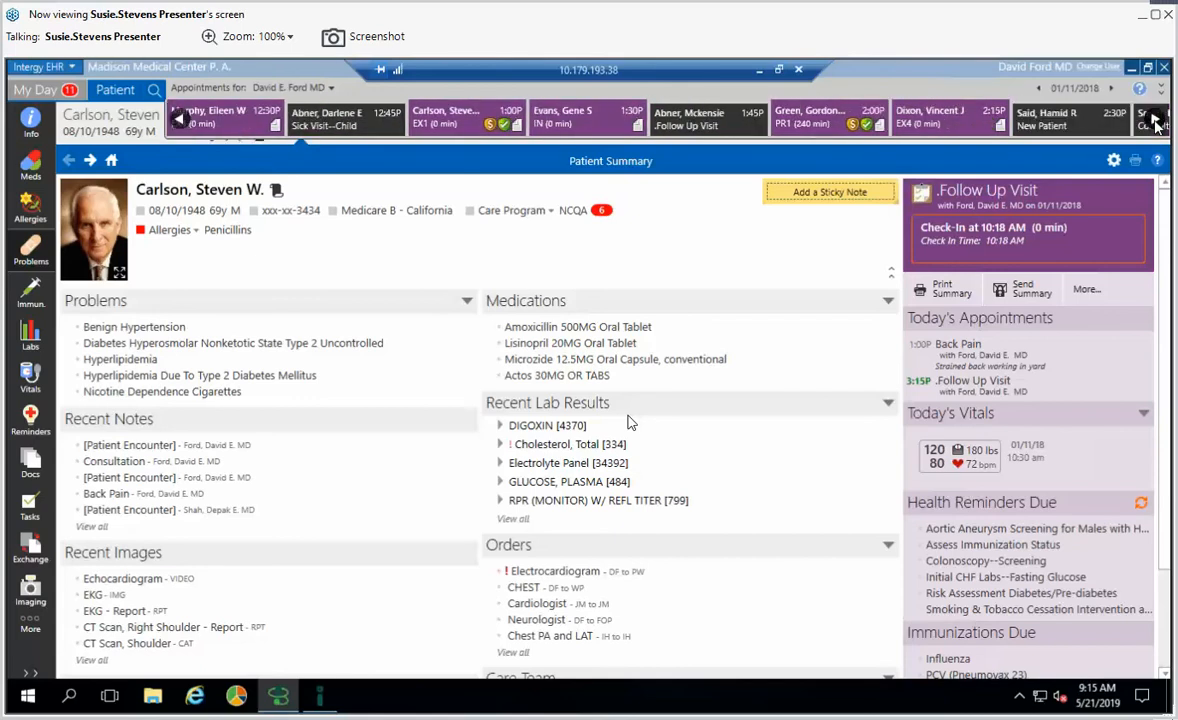
{"action": "left_click", "coordinate": [1155, 120]}
{"action": "left_click", "coordinate": [1155, 120]}
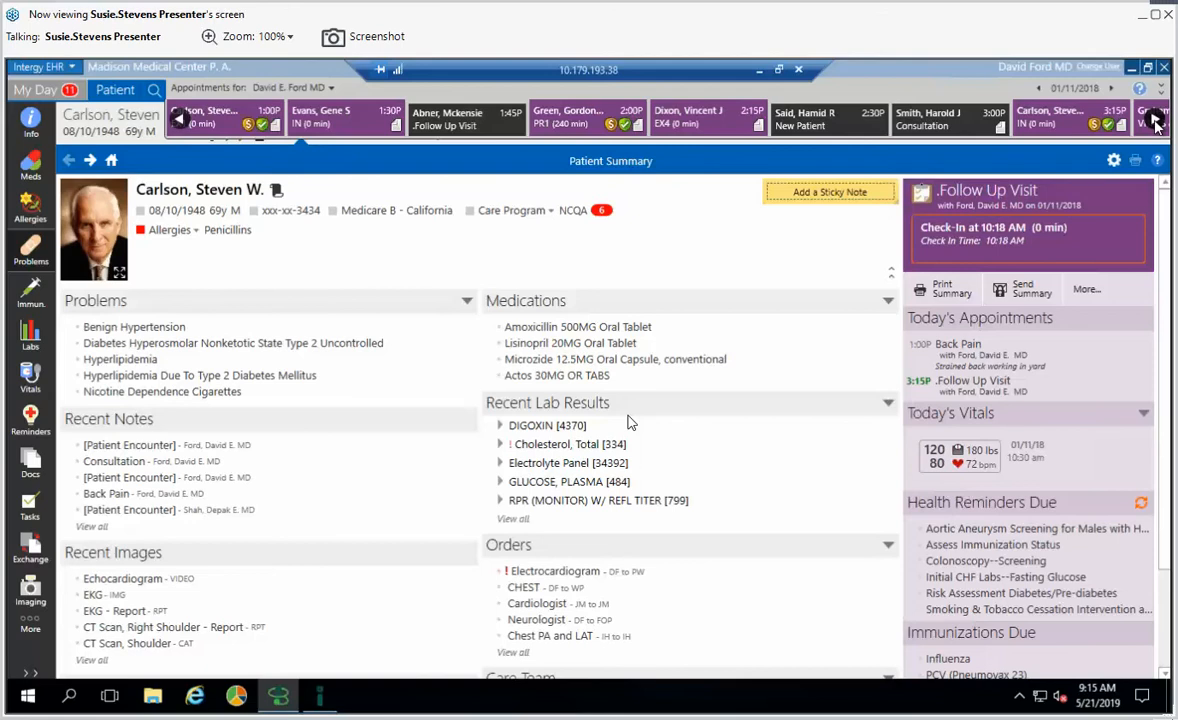
{"action": "left_click", "coordinate": [1155, 120]}
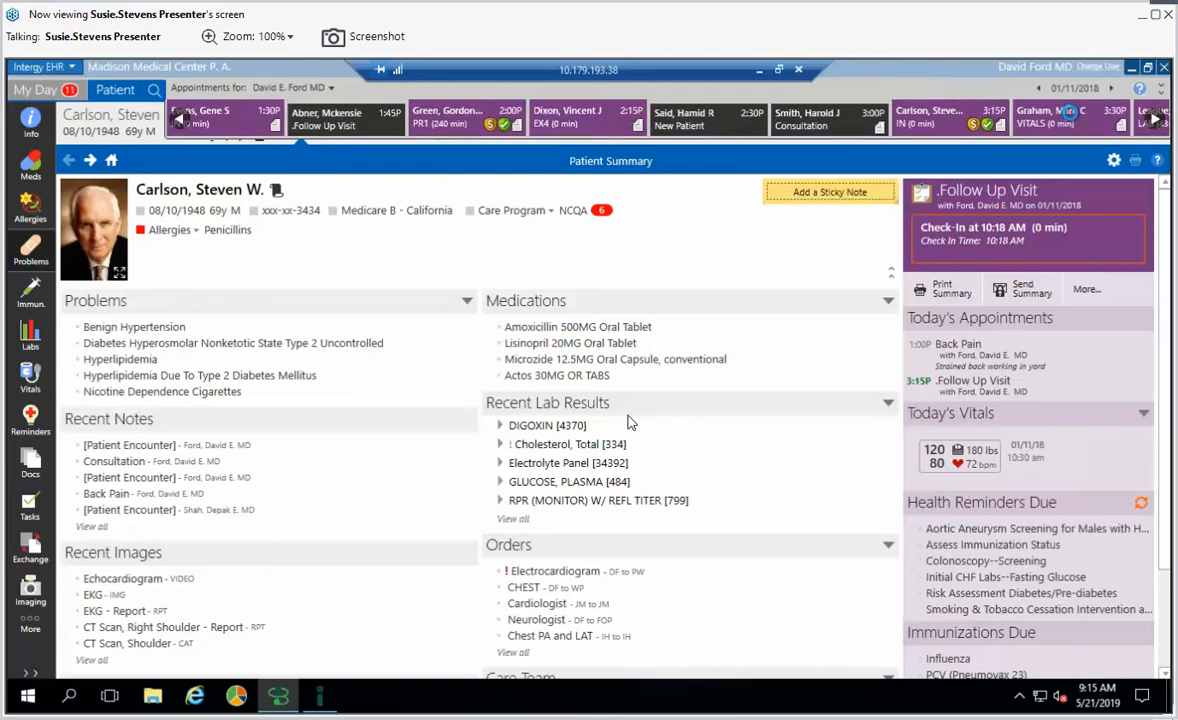
{"action": "left_click", "coordinate": [1072, 120]}
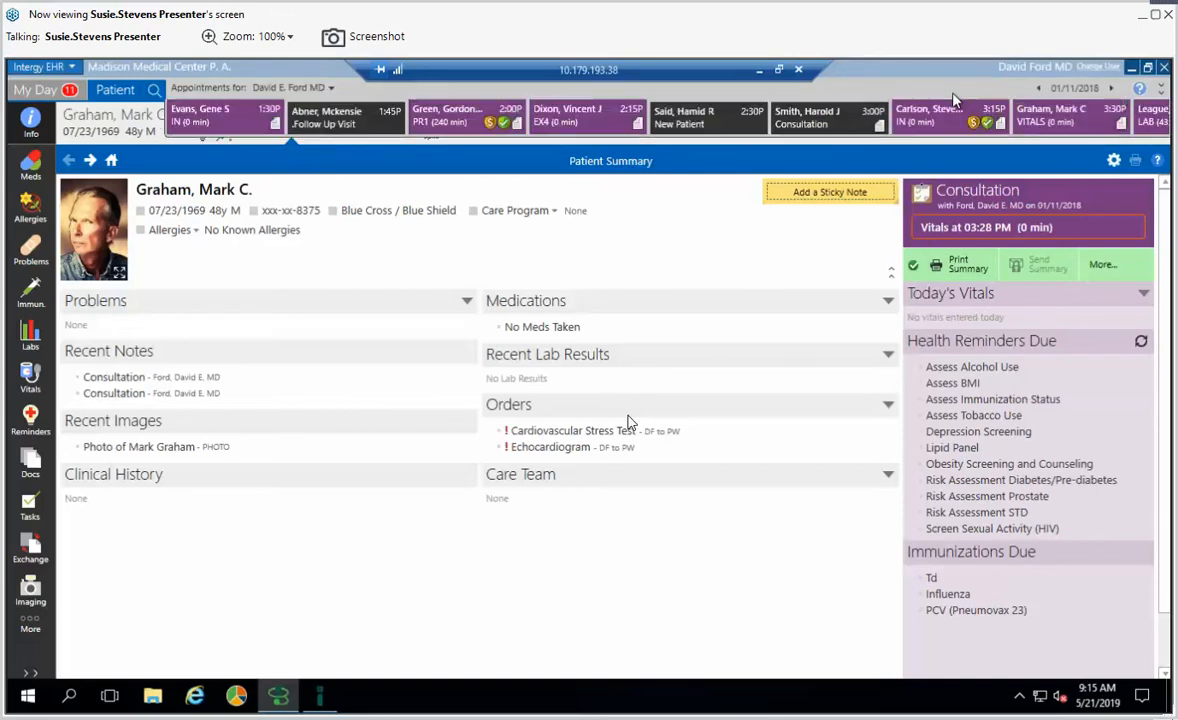
- View the patient's recent encounters and the New Encounter form, and close them without creating or selecting an encounter
{"action": "left_click", "coordinate": [929, 114]}
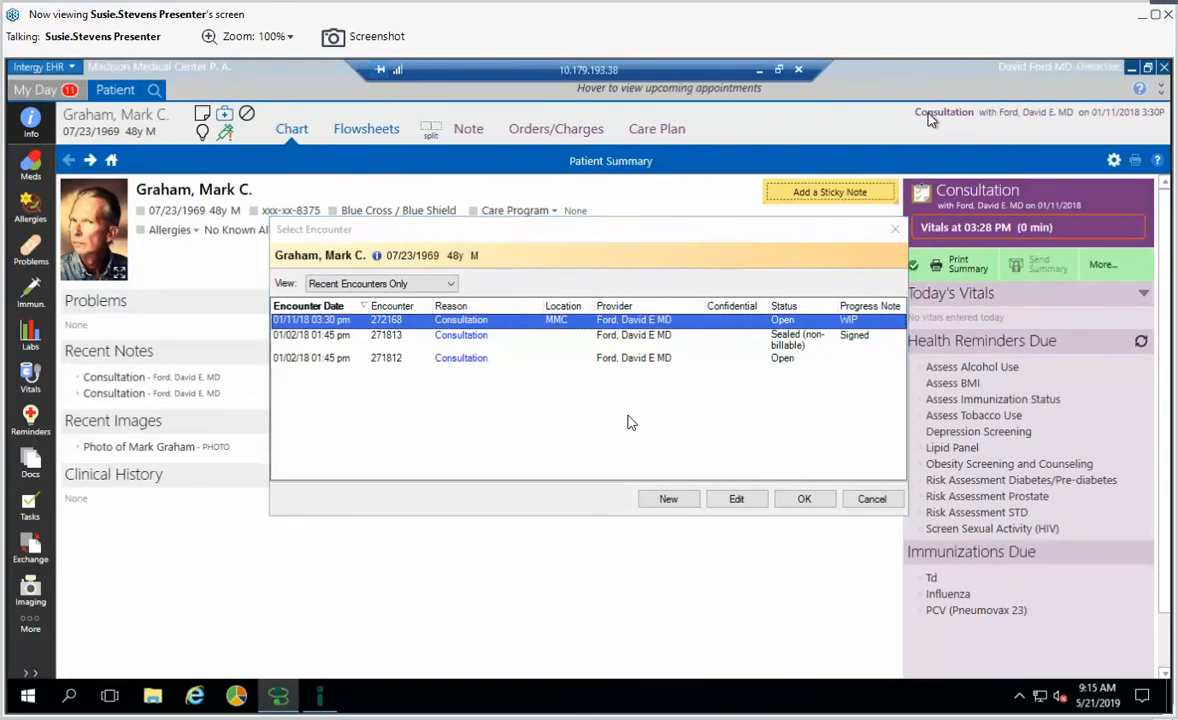
{"action": "left_click", "coordinate": [868, 498]}
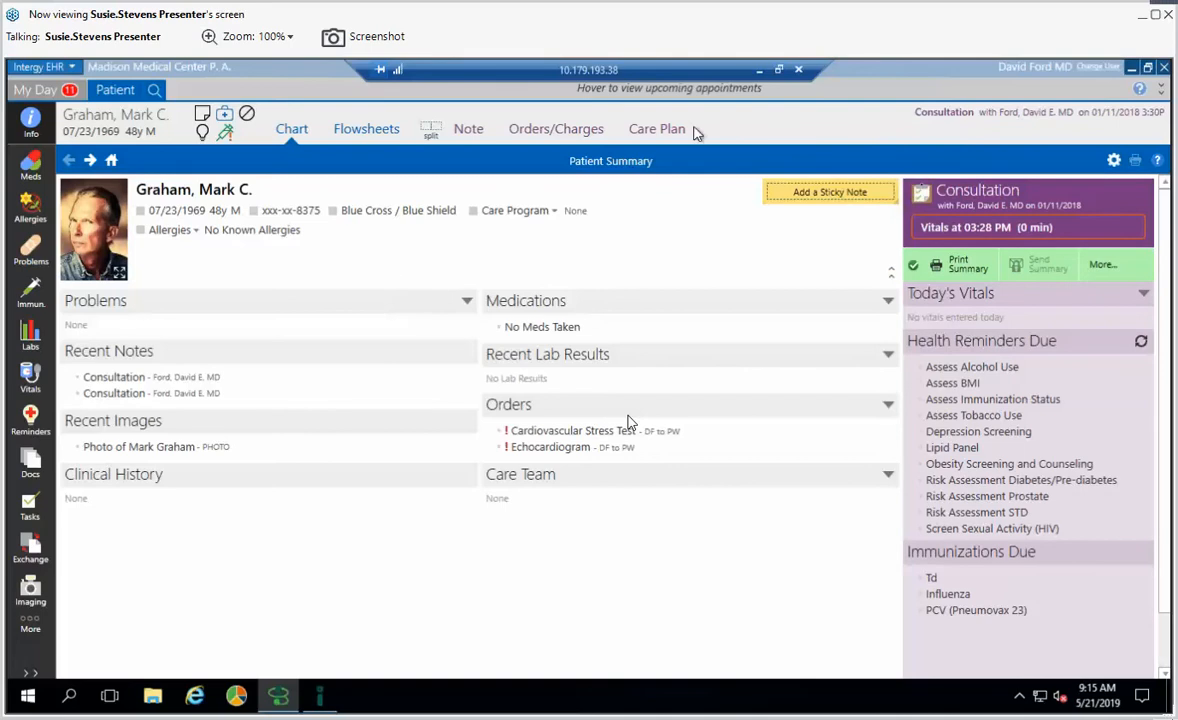
{"action": "left_click", "coordinate": [925, 115]}
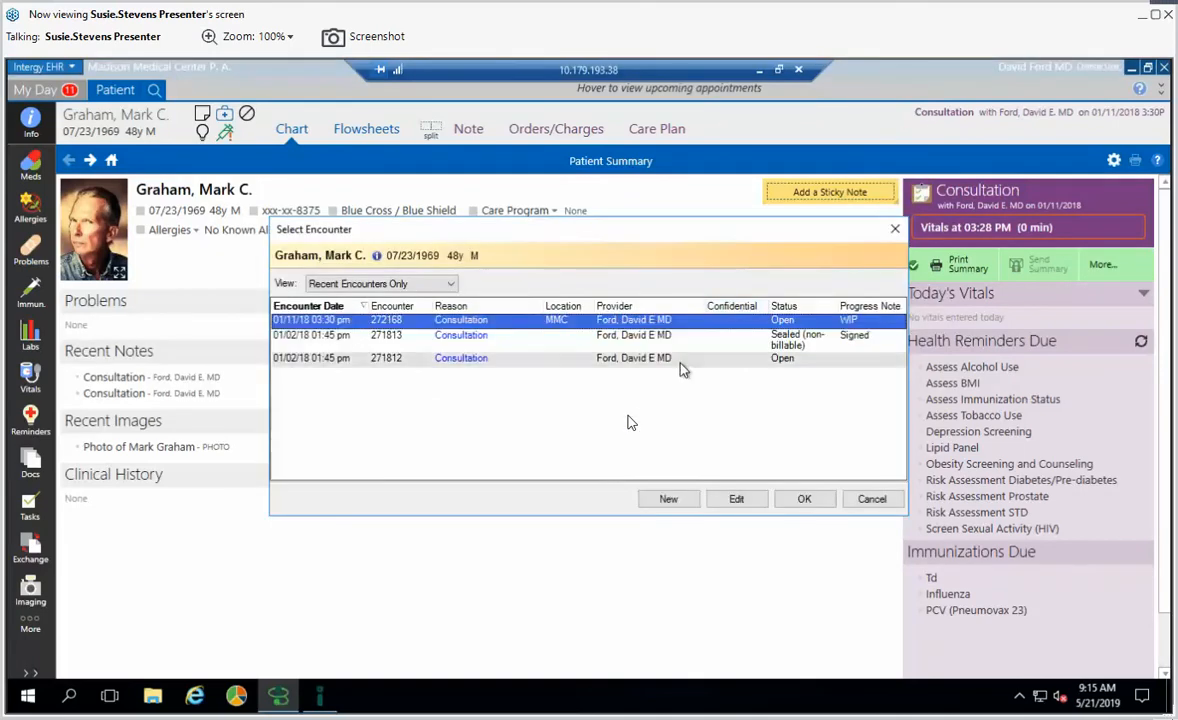
{"action": "left_click", "coordinate": [666, 500]}
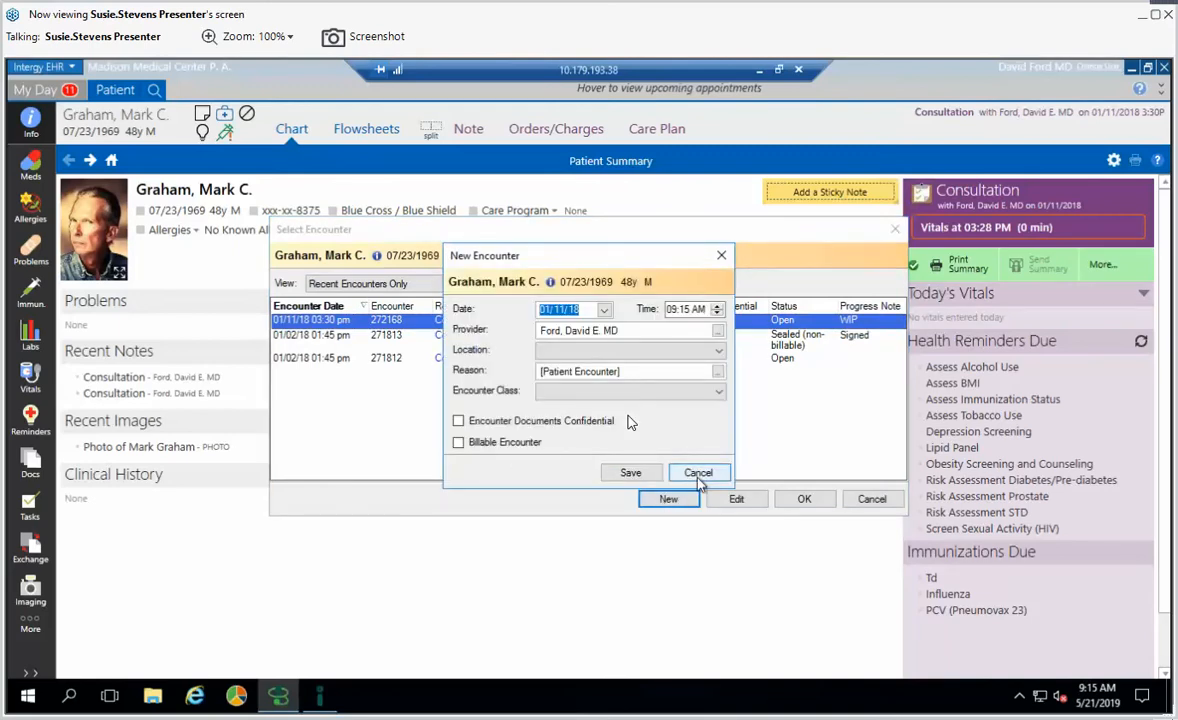
{"action": "left_click", "coordinate": [699, 476]}
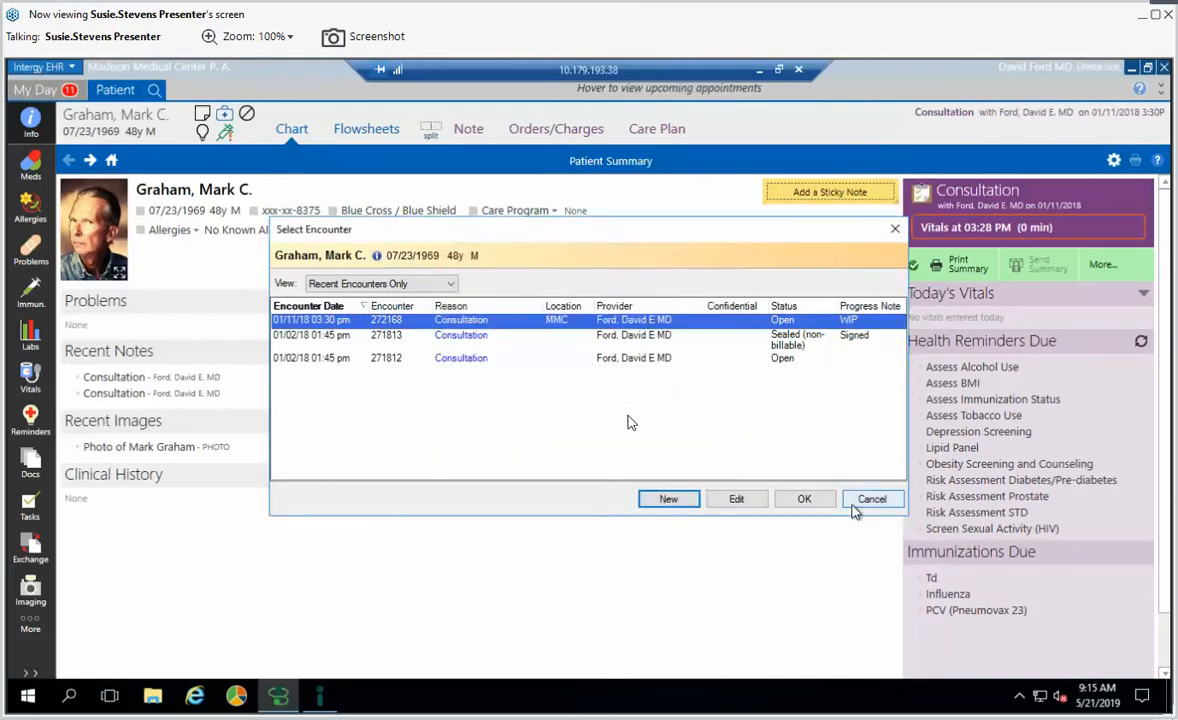
{"action": "left_click", "coordinate": [858, 502]}
- Go back through the upcoming appointments and open the chart of the patient scheduled at 10:30A
{"action": "mouse_move", "coordinate": [754, 80]}
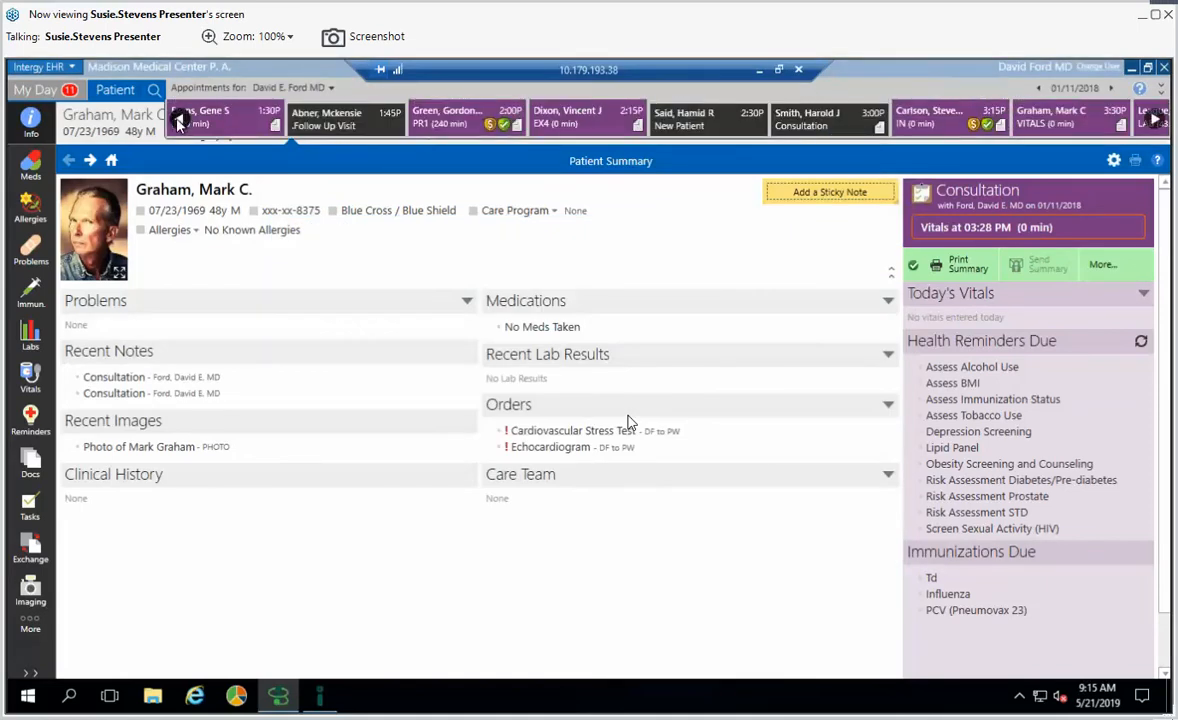
{"action": "left_click", "coordinate": [178, 119]}
{"action": "left_click", "coordinate": [178, 119]}
{"action": "left_click", "coordinate": [178, 119]}
{"action": "left_click", "coordinate": [178, 119]}
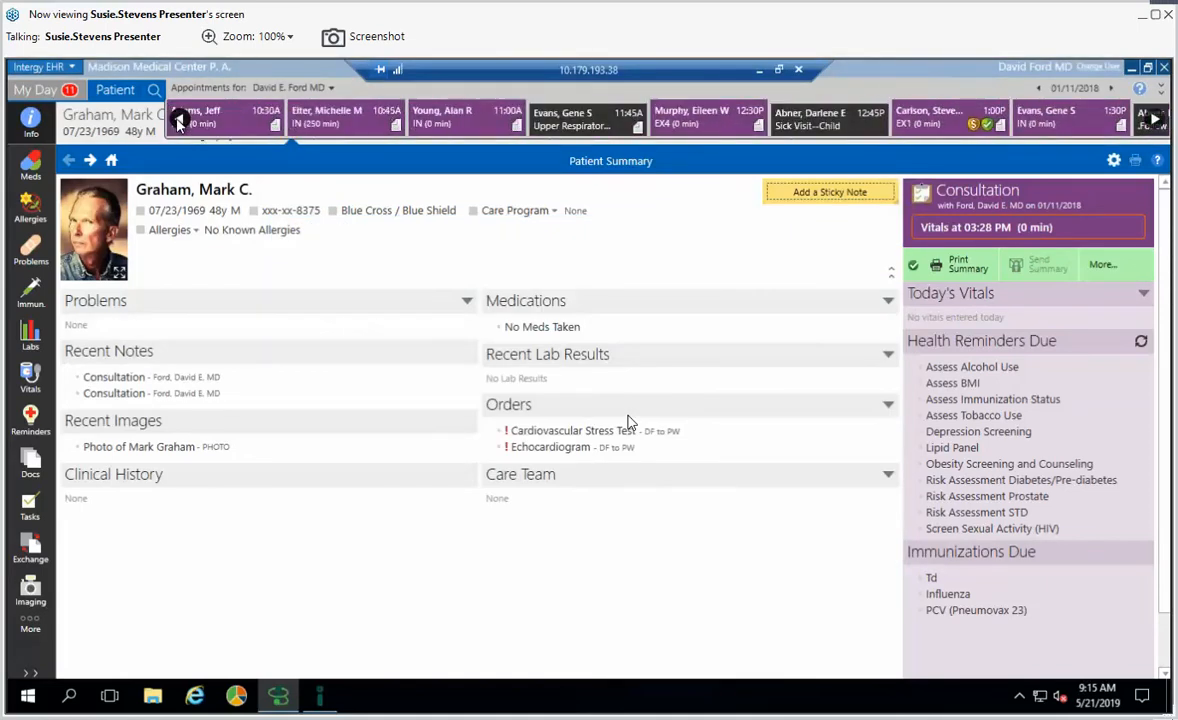
{"action": "left_click", "coordinate": [178, 119]}
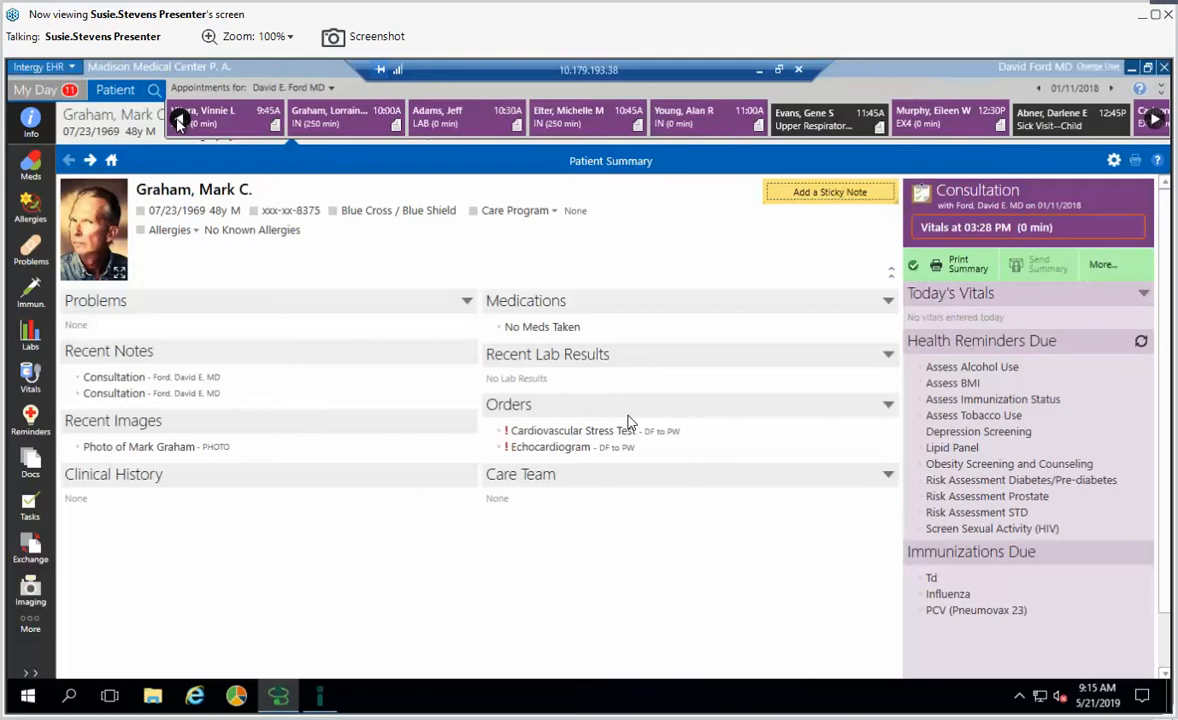
{"action": "left_click", "coordinate": [446, 128]}
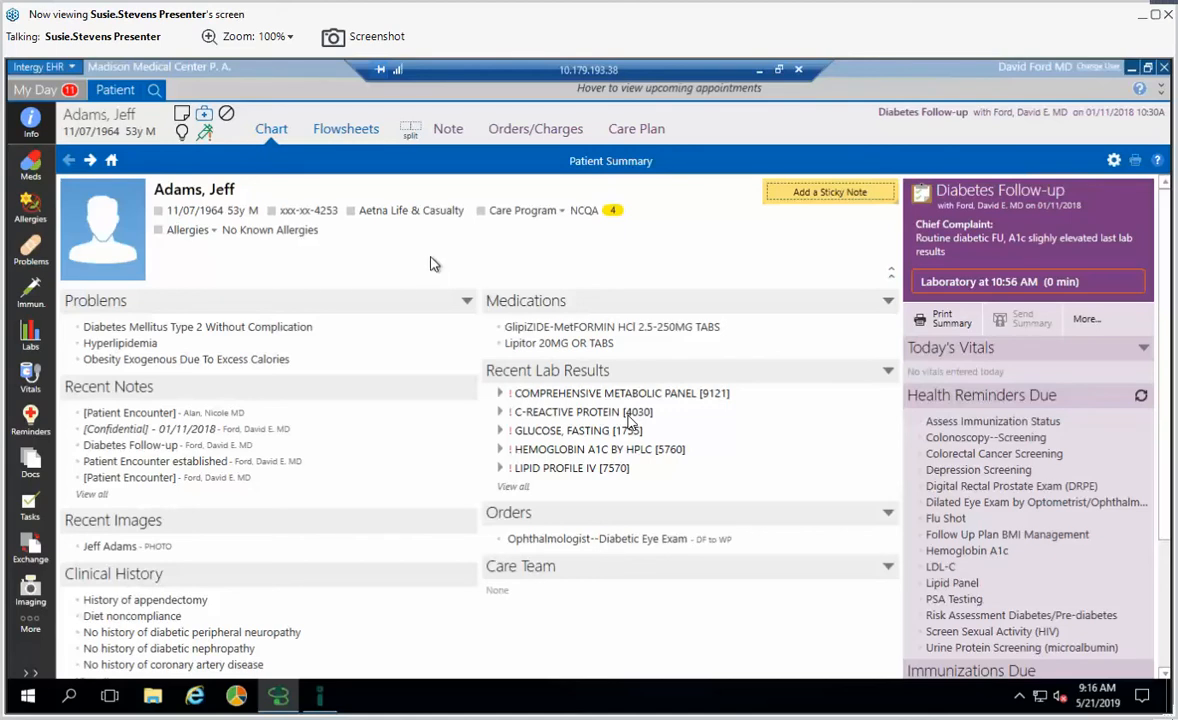
- Select the patient's 01/11/18 11:01 am encounter and open its note
{"action": "left_click", "coordinate": [905, 118]}
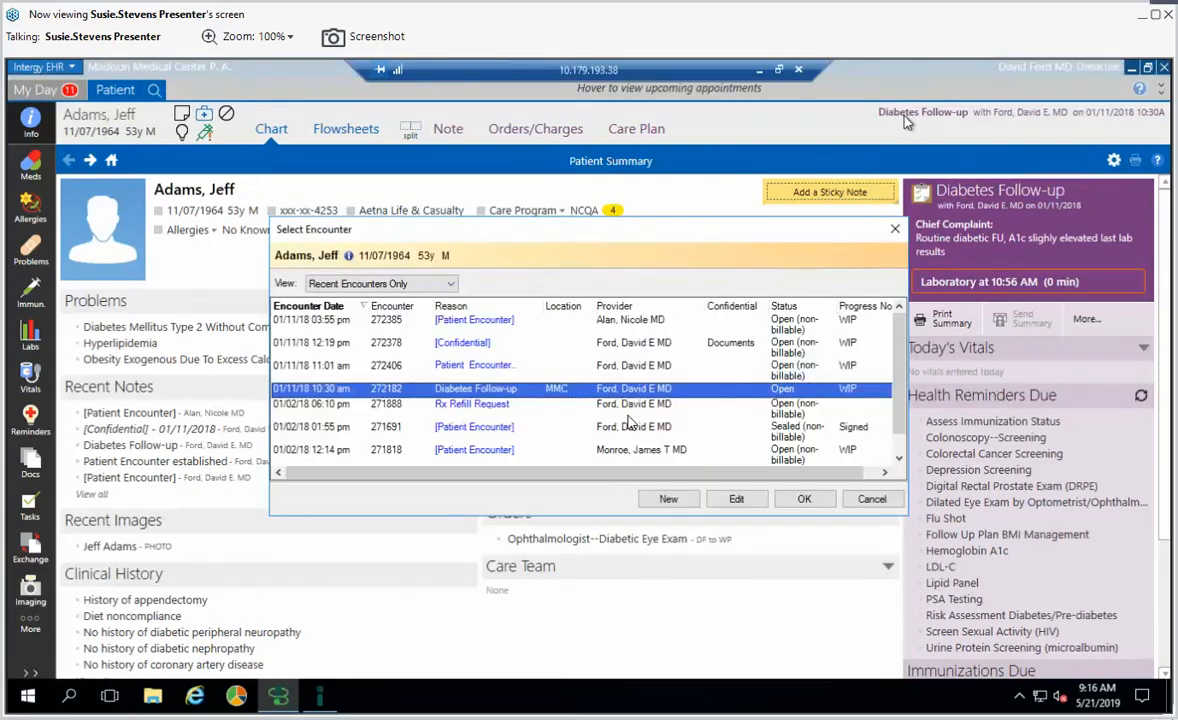
{"action": "double_click", "coordinate": [489, 367]}
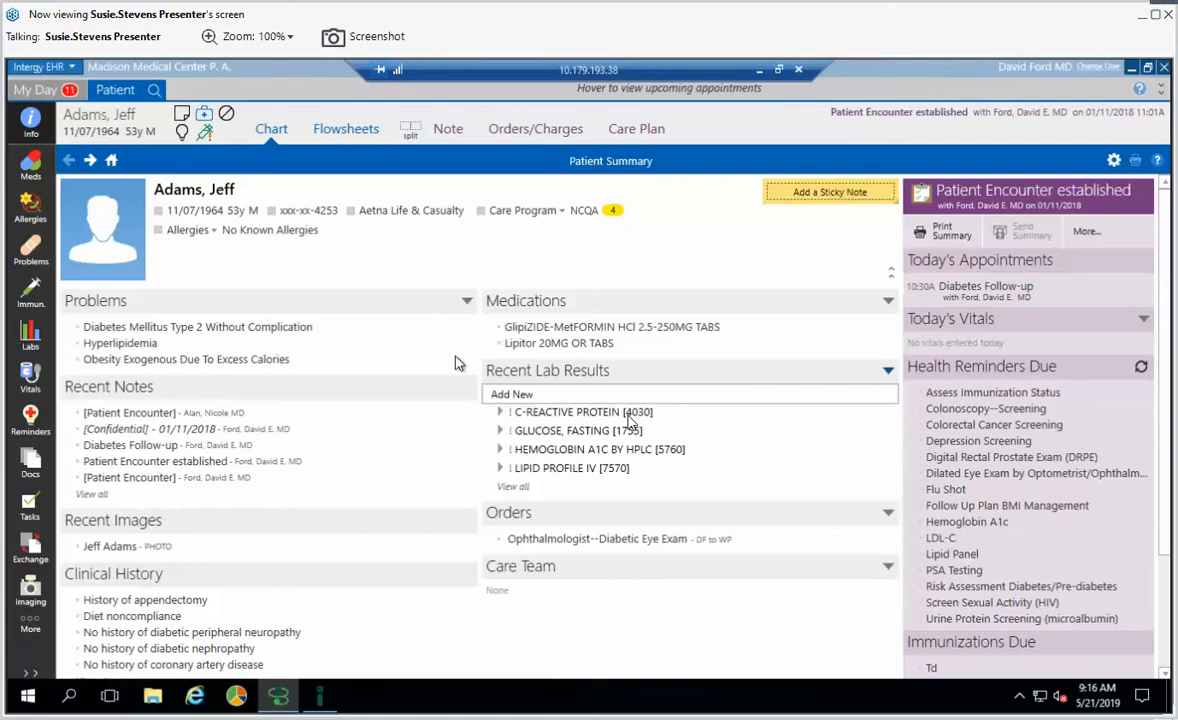
{"action": "left_click", "coordinate": [449, 131]}
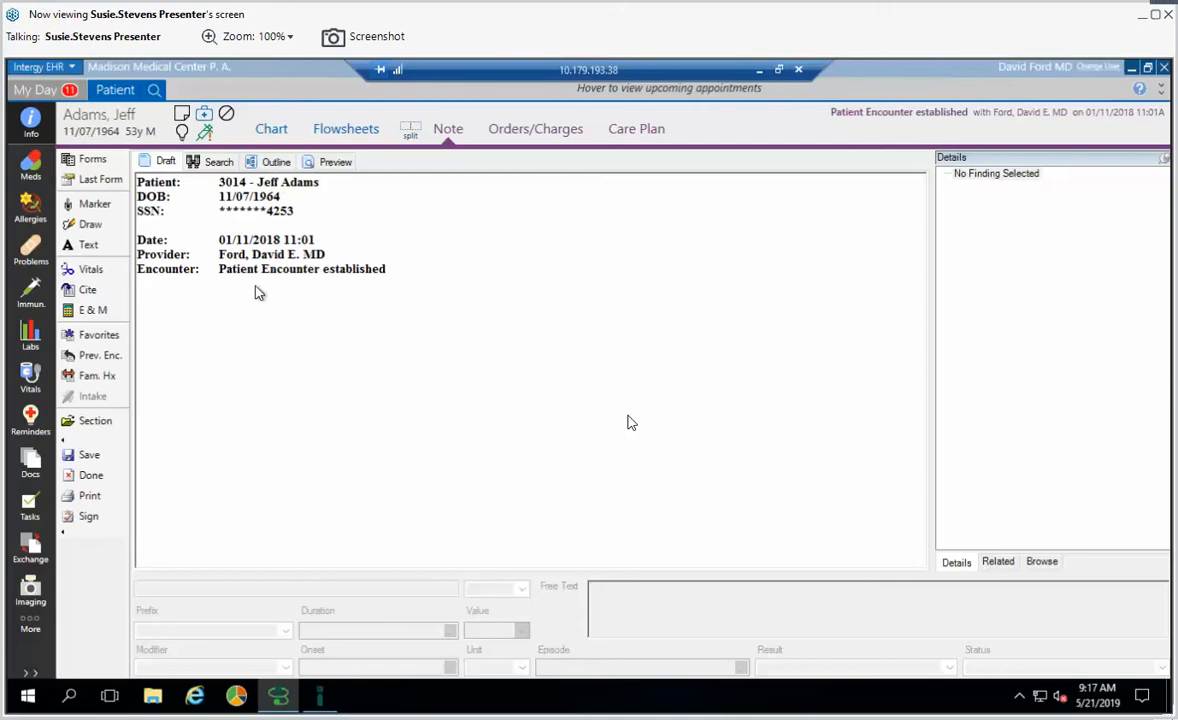
- Browse the note's available forms, including the shared specialty forms from bariatric through GI, and return to the personal forms
{"action": "left_click", "coordinate": [92, 165]}
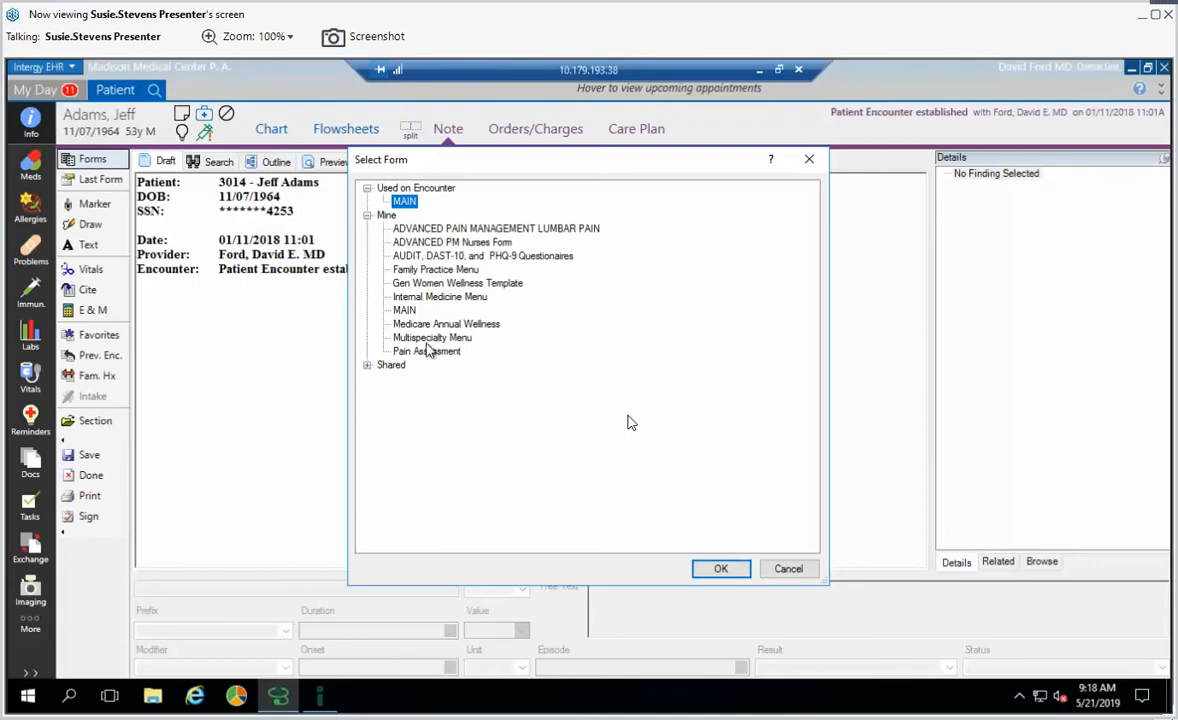
{"action": "left_click", "coordinate": [368, 366]}
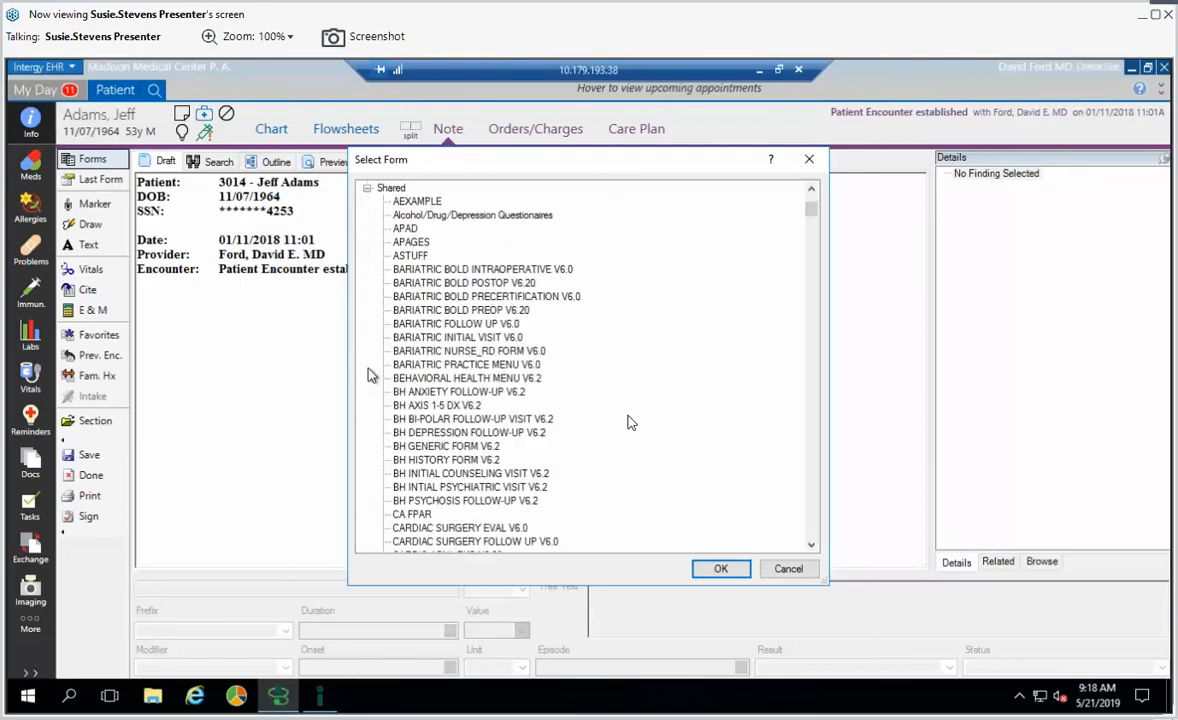
{"action": "left_click", "coordinate": [812, 502]}
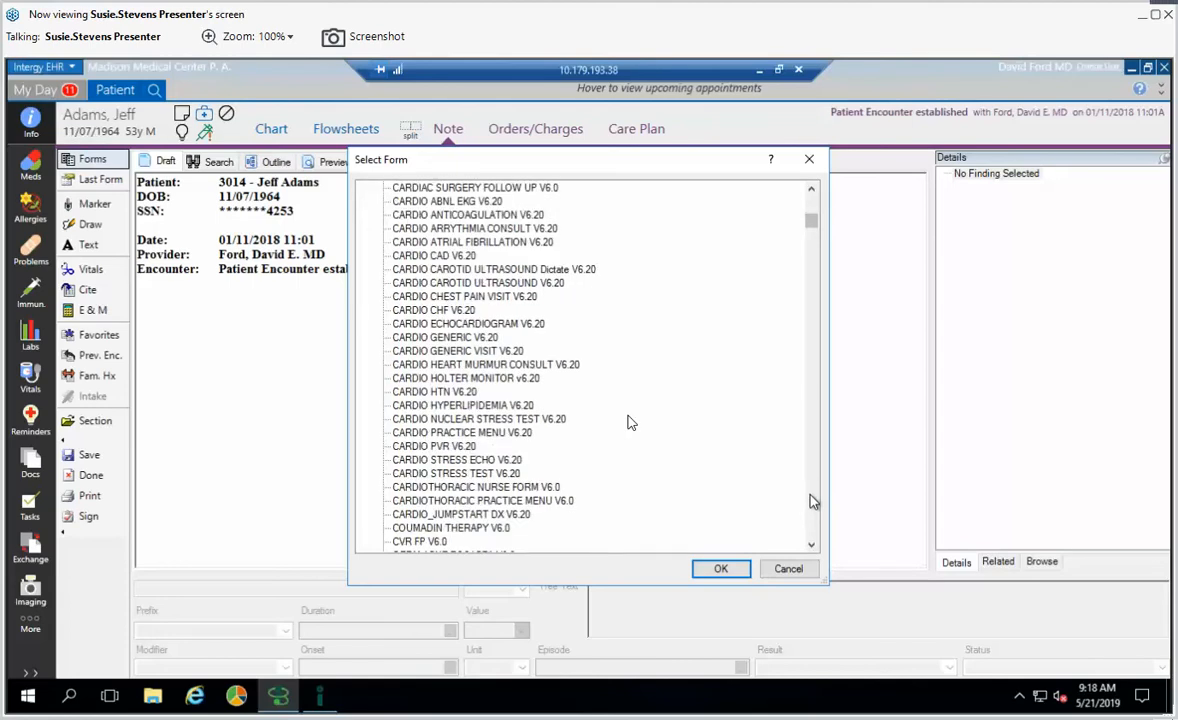
{"action": "left_click", "coordinate": [812, 502]}
{"action": "left_click", "coordinate": [812, 502]}
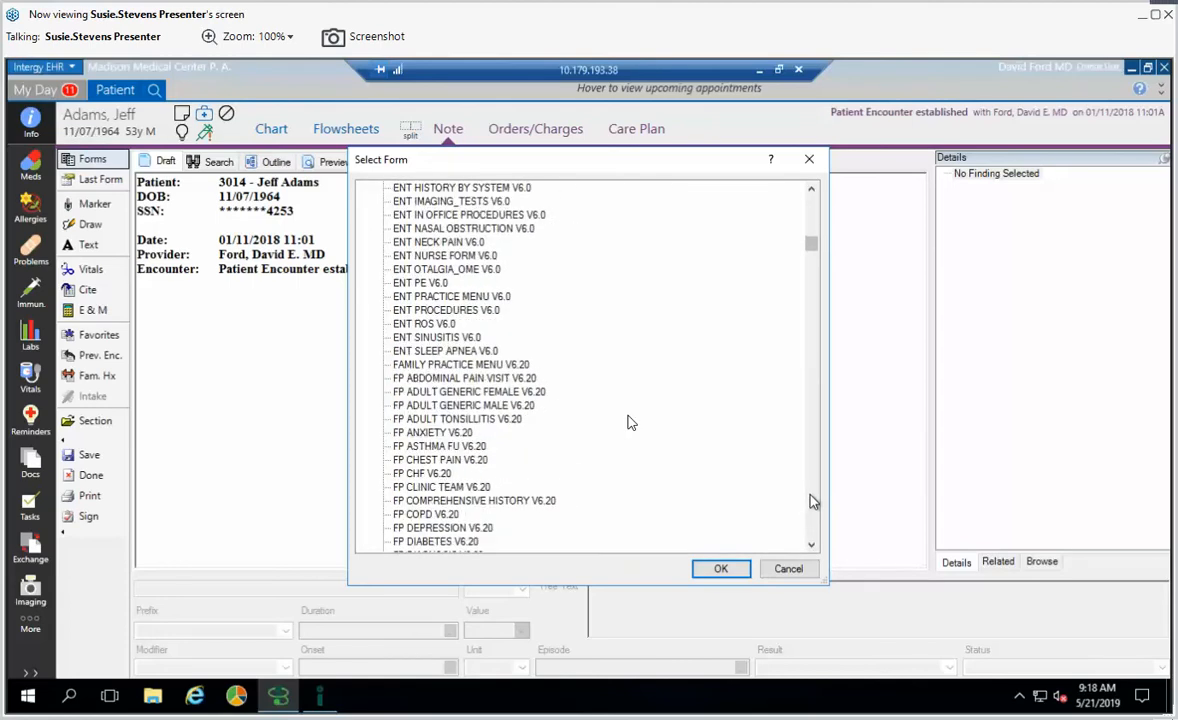
{"action": "left_click", "coordinate": [812, 502]}
{"action": "left_click", "coordinate": [812, 502]}
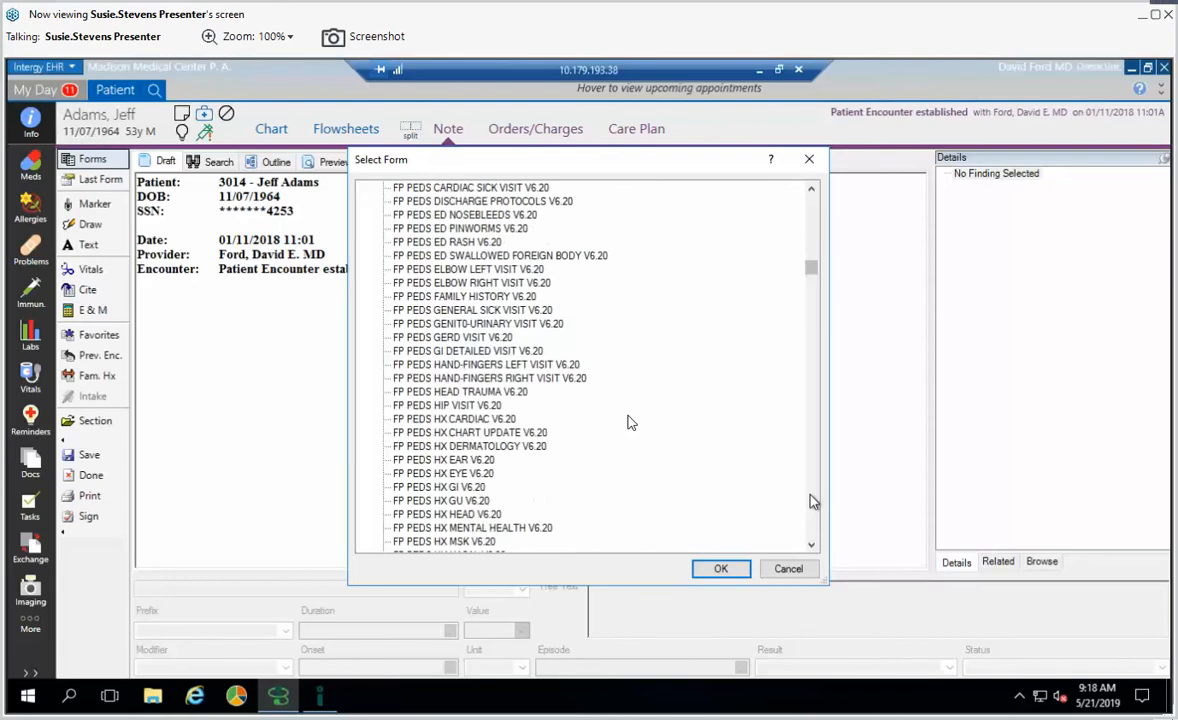
{"action": "left_click", "coordinate": [812, 502]}
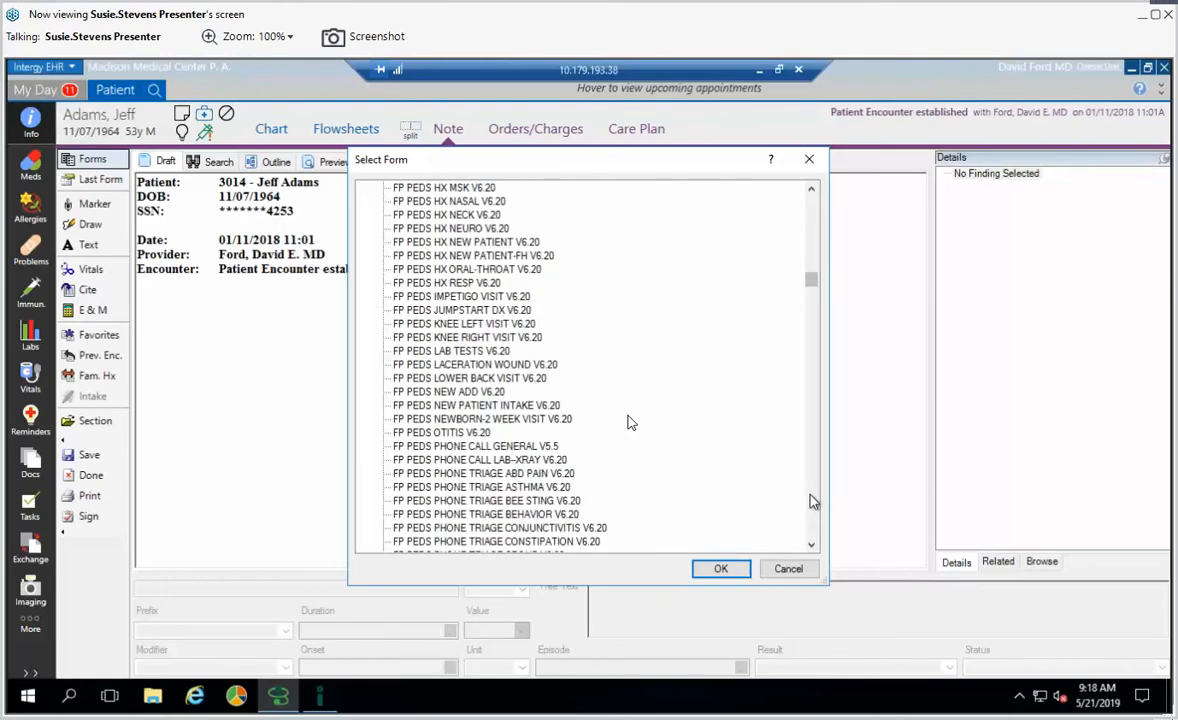
{"action": "left_click", "coordinate": [812, 502]}
{"action": "left_click", "coordinate": [812, 502]}
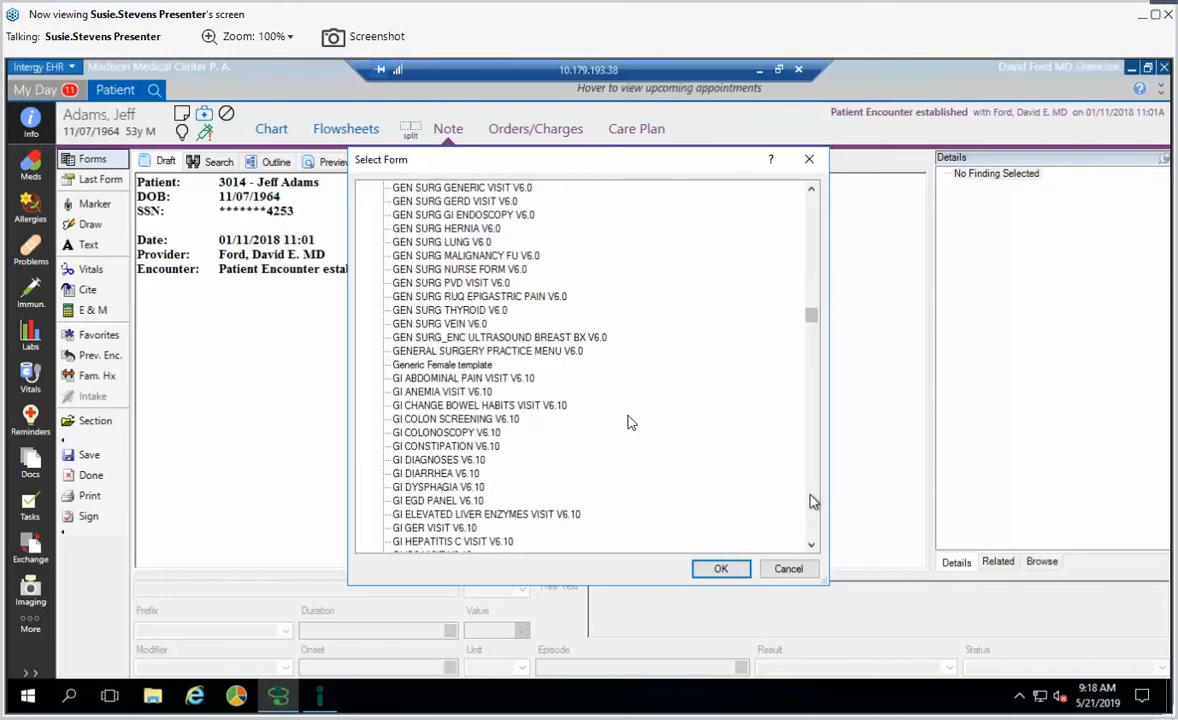
{"action": "left_click", "coordinate": [812, 240]}
{"action": "left_click", "coordinate": [812, 240]}
{"action": "left_click", "coordinate": [812, 240]}
{"action": "left_click", "coordinate": [812, 240]}
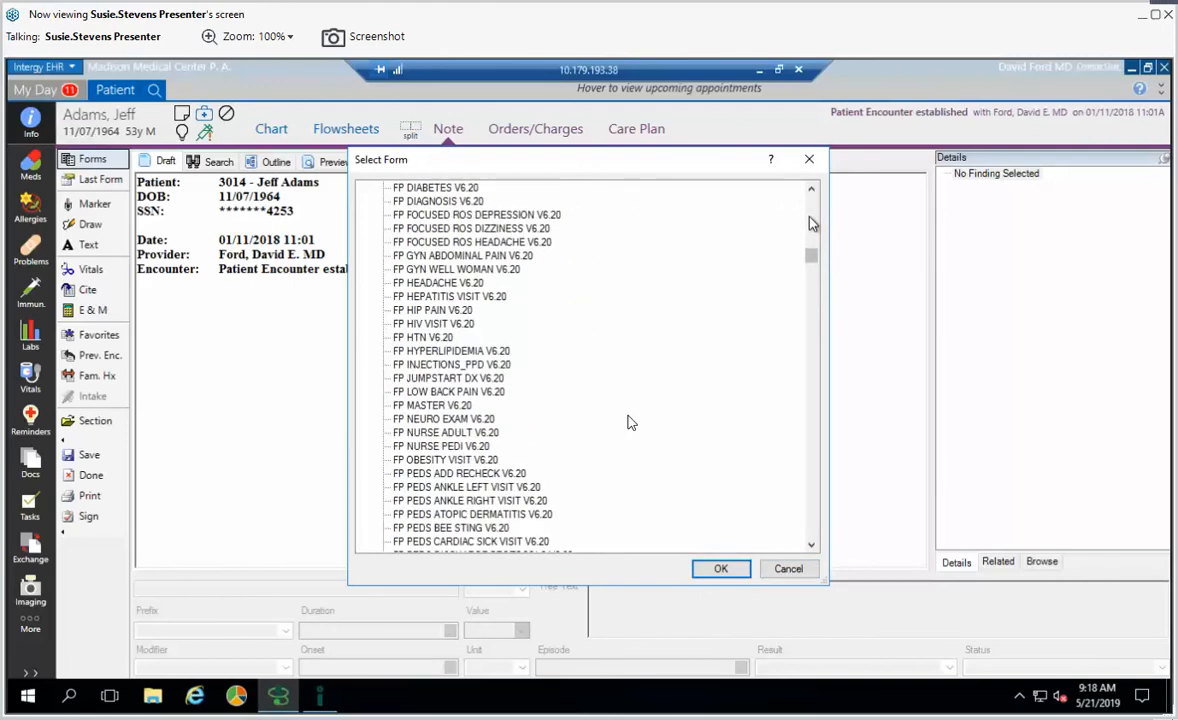
{"action": "left_click", "coordinate": [812, 224]}
{"action": "left_click", "coordinate": [812, 213]}
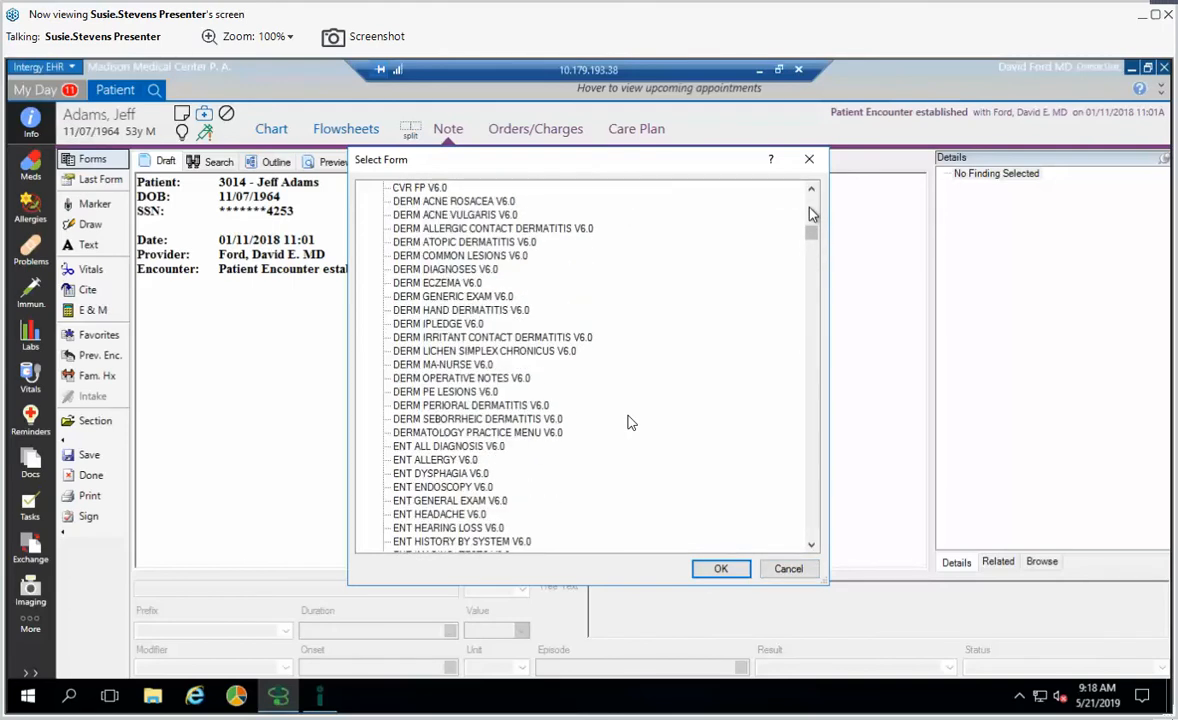
{"action": "left_click", "coordinate": [812, 207]}
{"action": "left_click", "coordinate": [812, 203]}
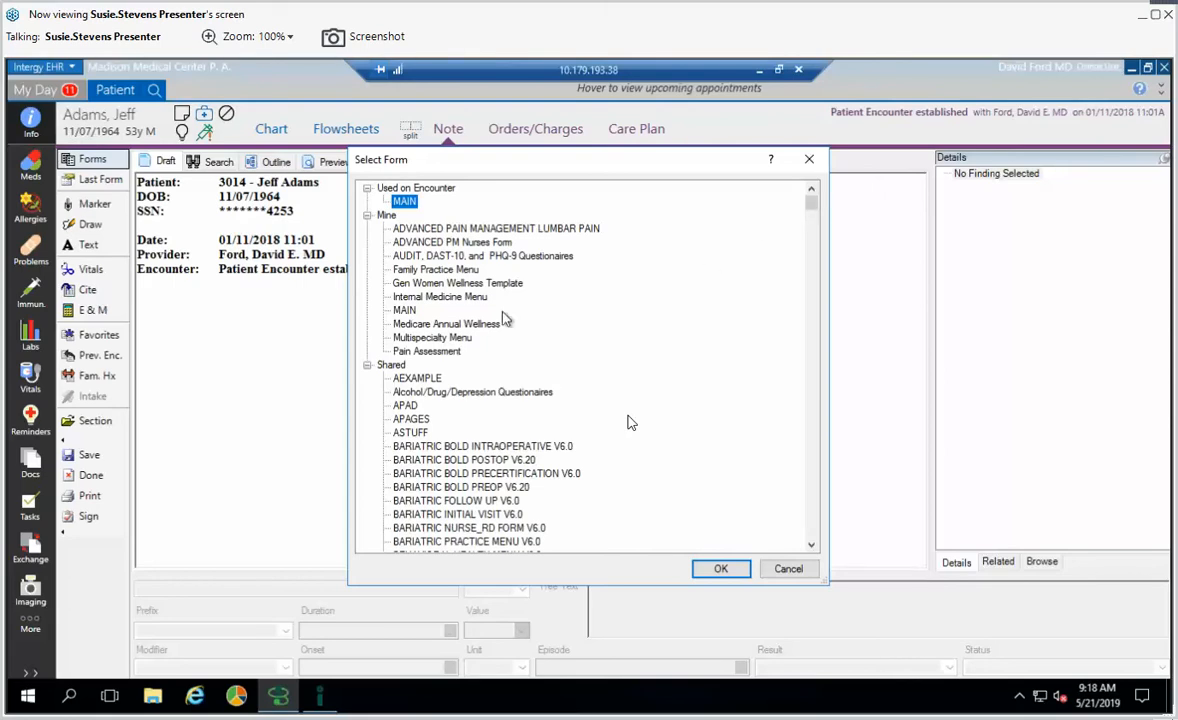
- Load the personal MAIN form and record Consultation With A Specialist with referral for fertility awareness method under Meaningful Use
{"action": "double_click", "coordinate": [405, 311]}
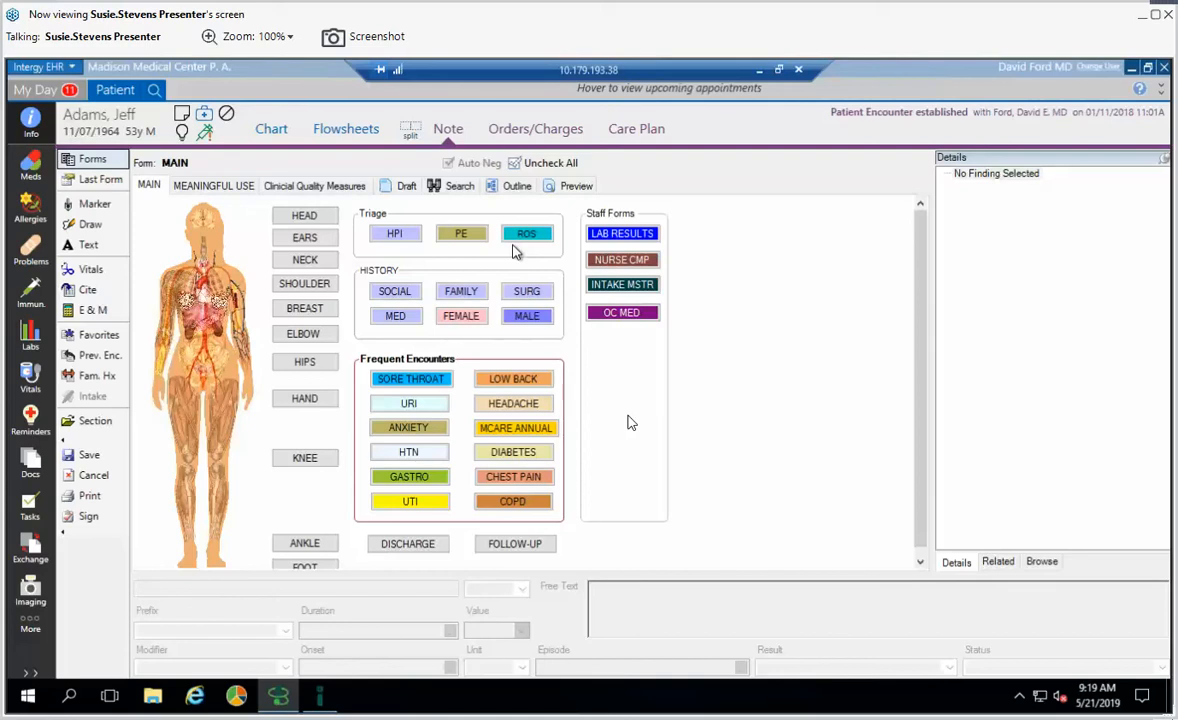
{"action": "left_click", "coordinate": [235, 189]}
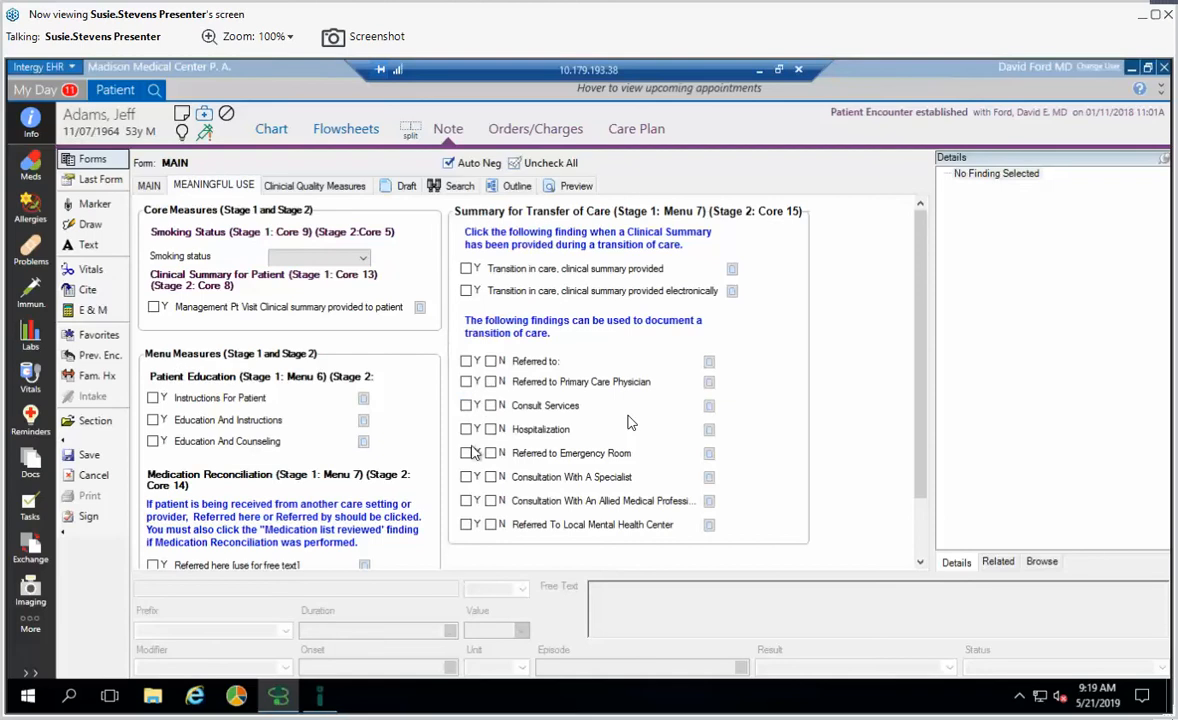
{"action": "left_click", "coordinate": [467, 478]}
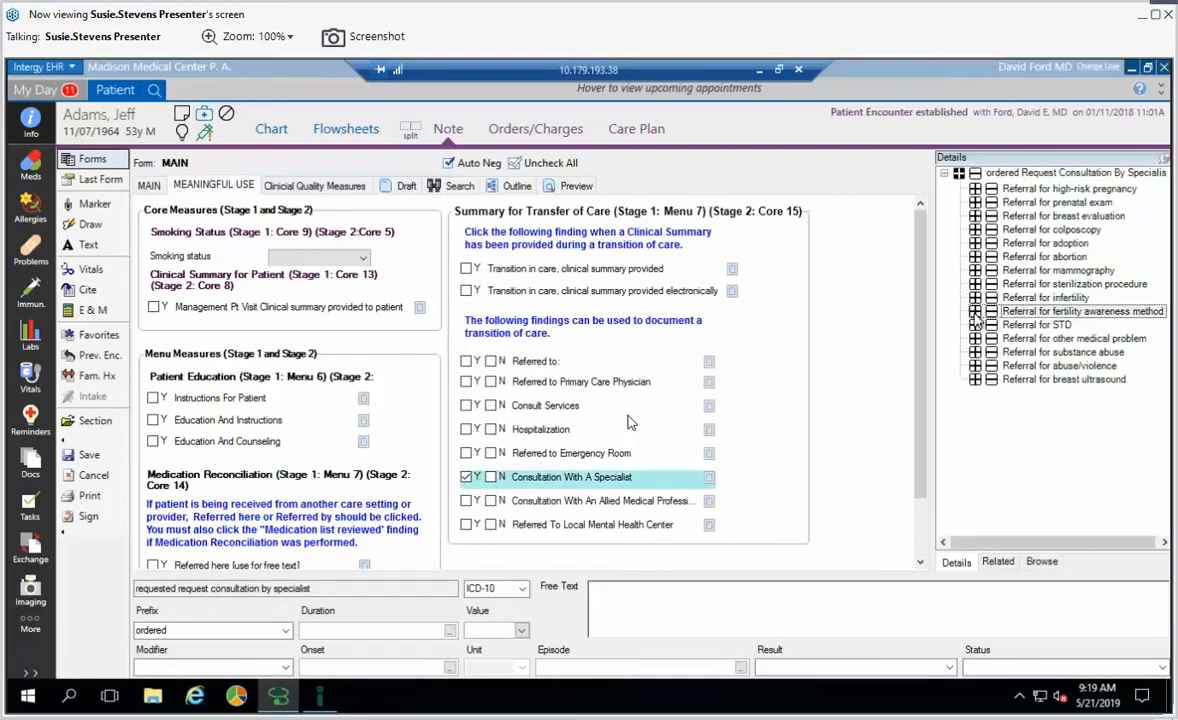
{"action": "left_click", "coordinate": [976, 313]}
- In Clinical Quality Measures, mark N for the fall risk screening with risk level Low, and Y for 3-10 minute tobacco cessation counseling
{"action": "left_click", "coordinate": [313, 186]}
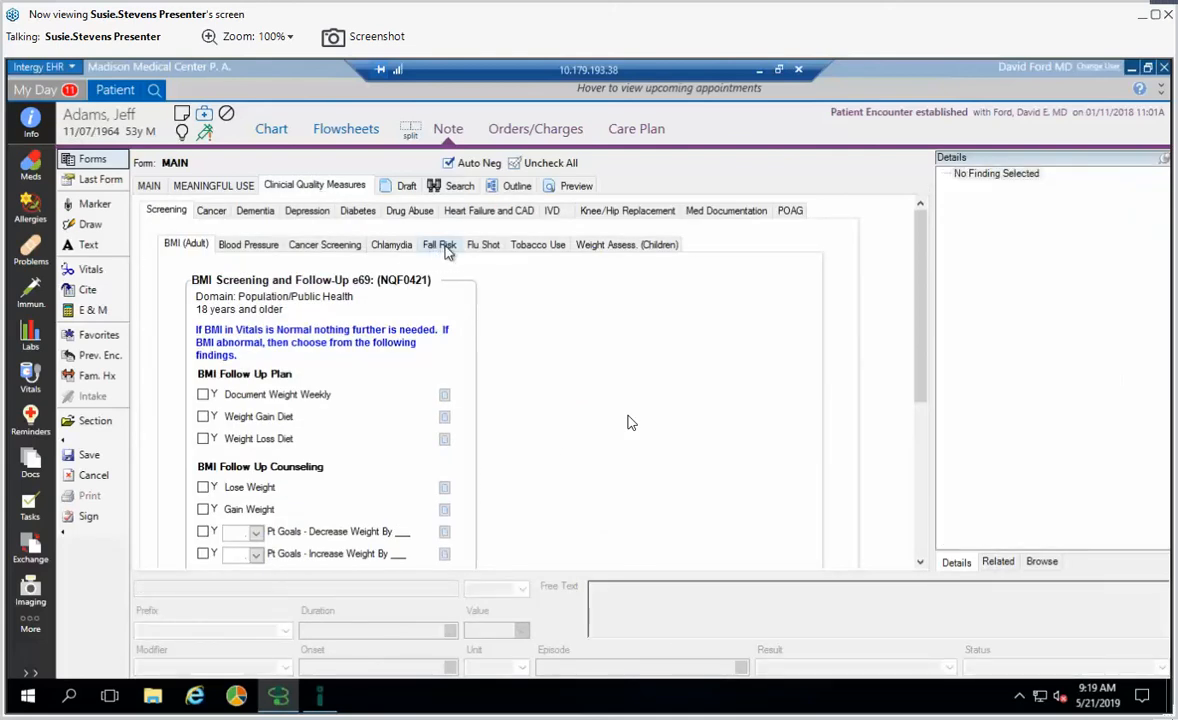
{"action": "left_click", "coordinate": [437, 245]}
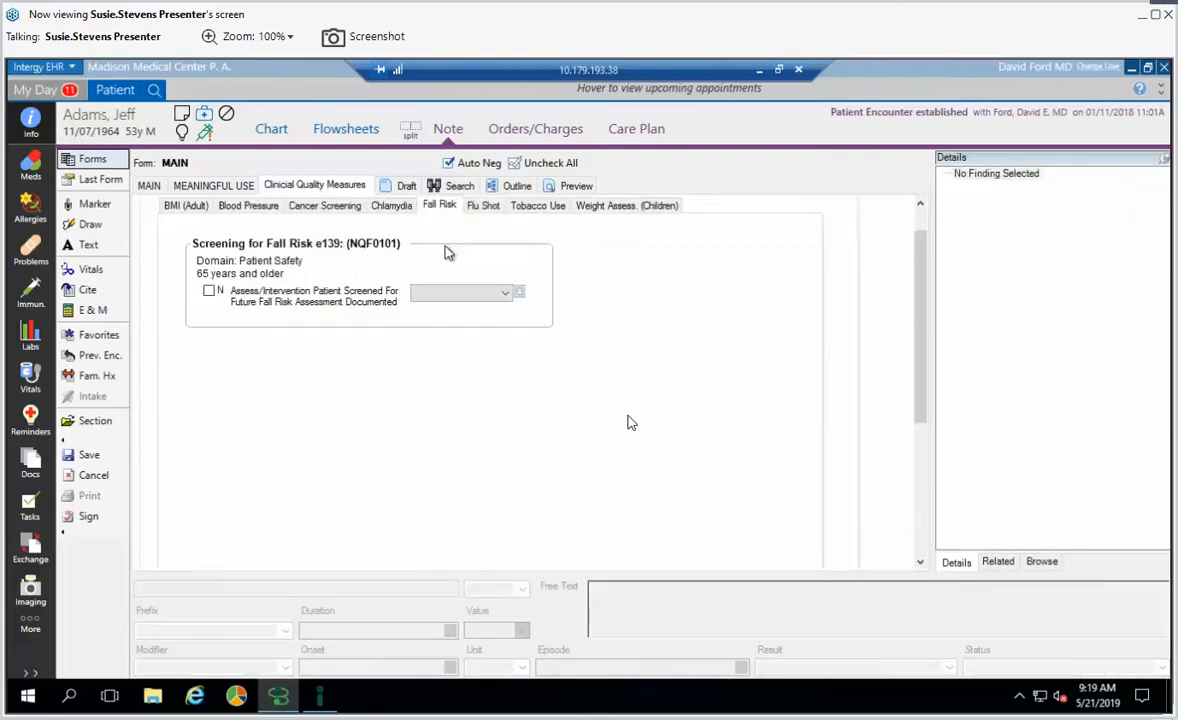
{"action": "left_click", "coordinate": [209, 292]}
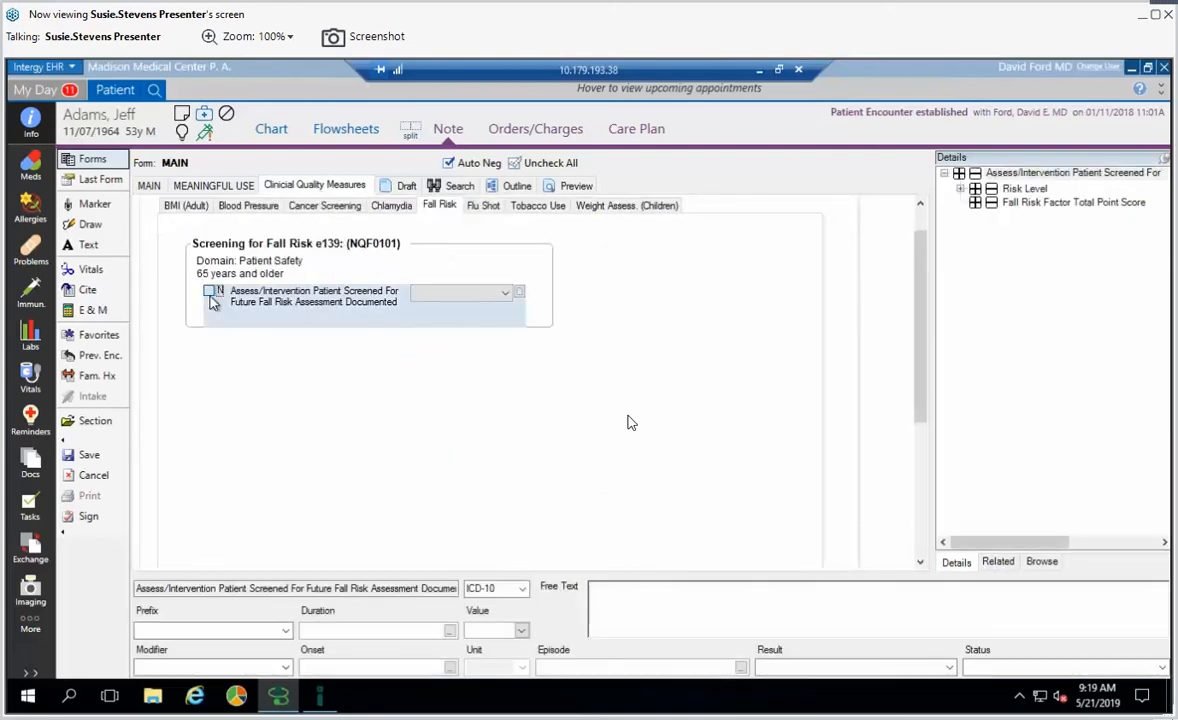
{"action": "left_click", "coordinate": [960, 189]}
{"action": "left_click", "coordinate": [1024, 204]}
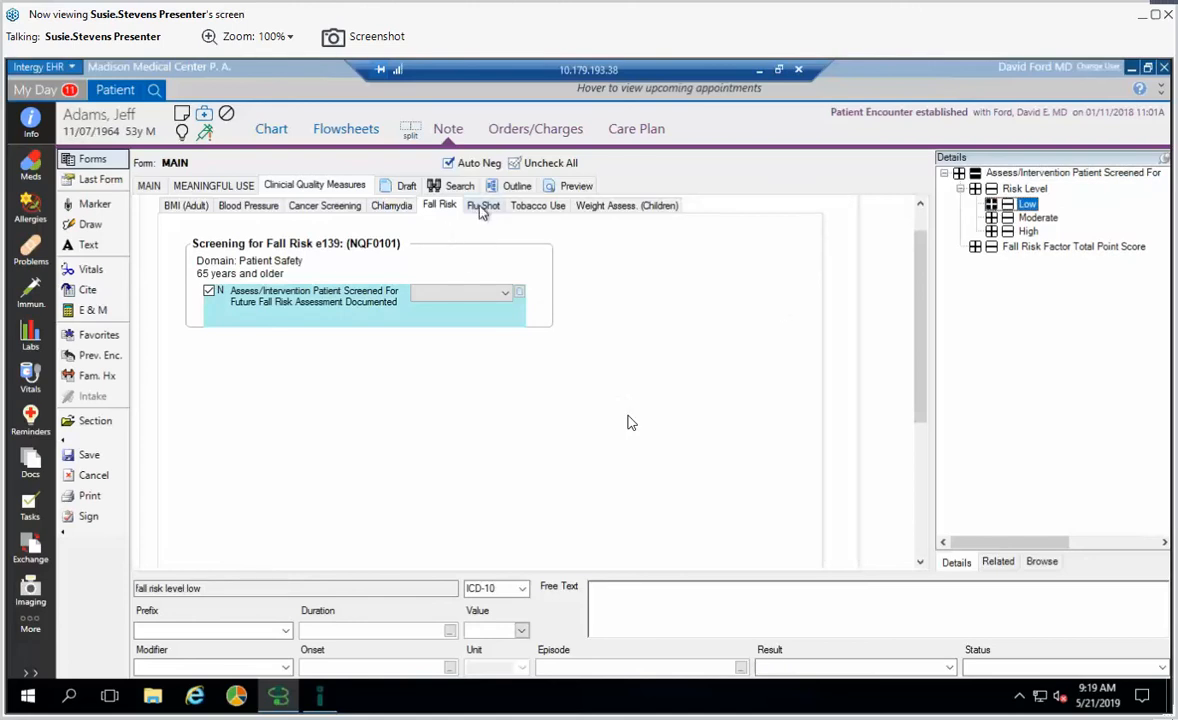
{"action": "left_click", "coordinate": [537, 205]}
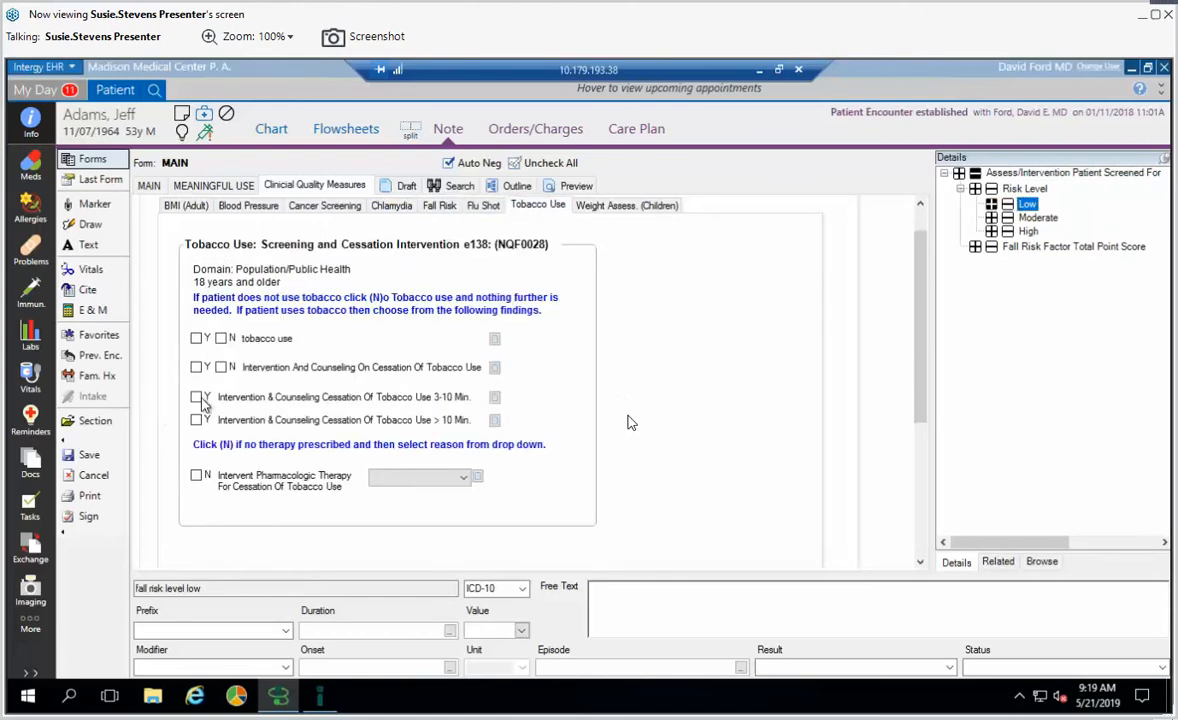
{"action": "left_click", "coordinate": [203, 398]}
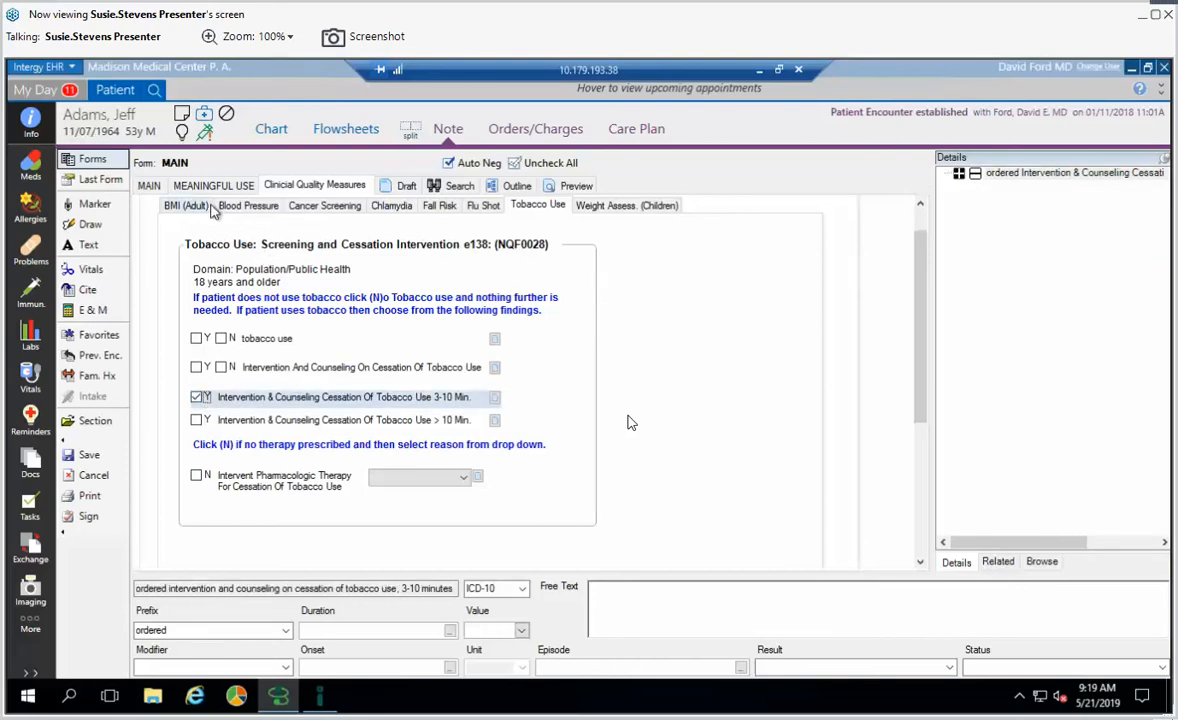
- Open the URI form from MAIN's frequent encounters and mark Cough as Y in both HPI and ROS
{"action": "left_click", "coordinate": [148, 186]}
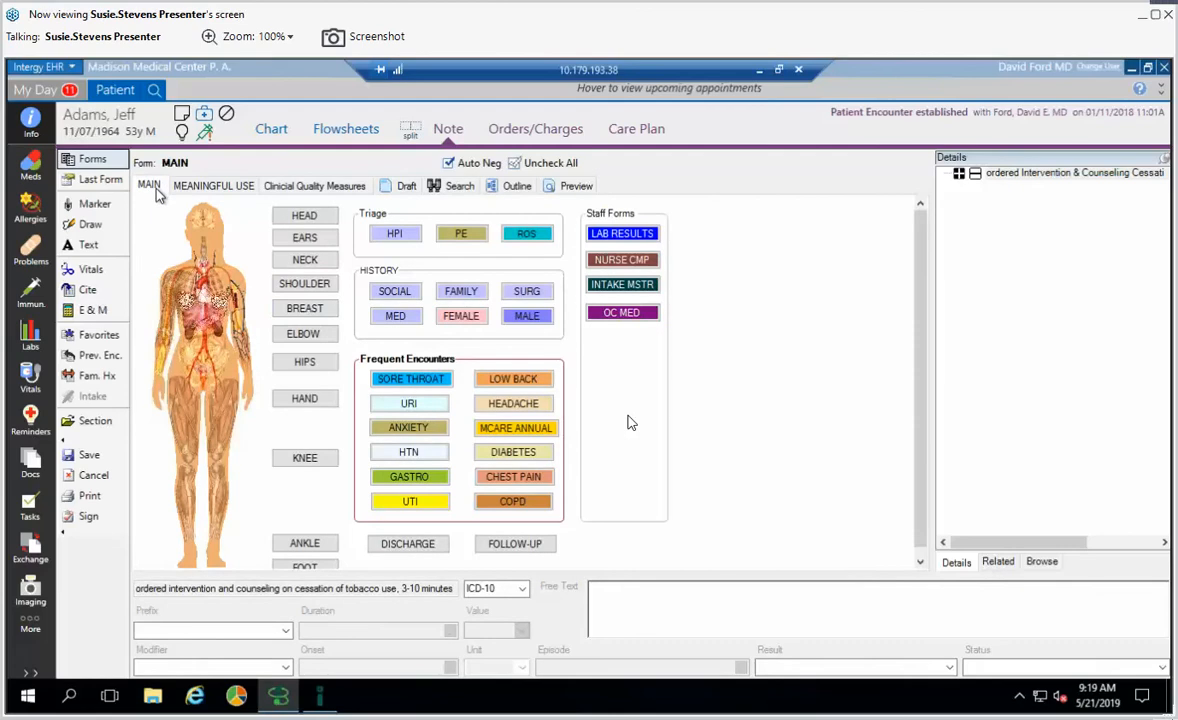
{"action": "left_click", "coordinate": [409, 404]}
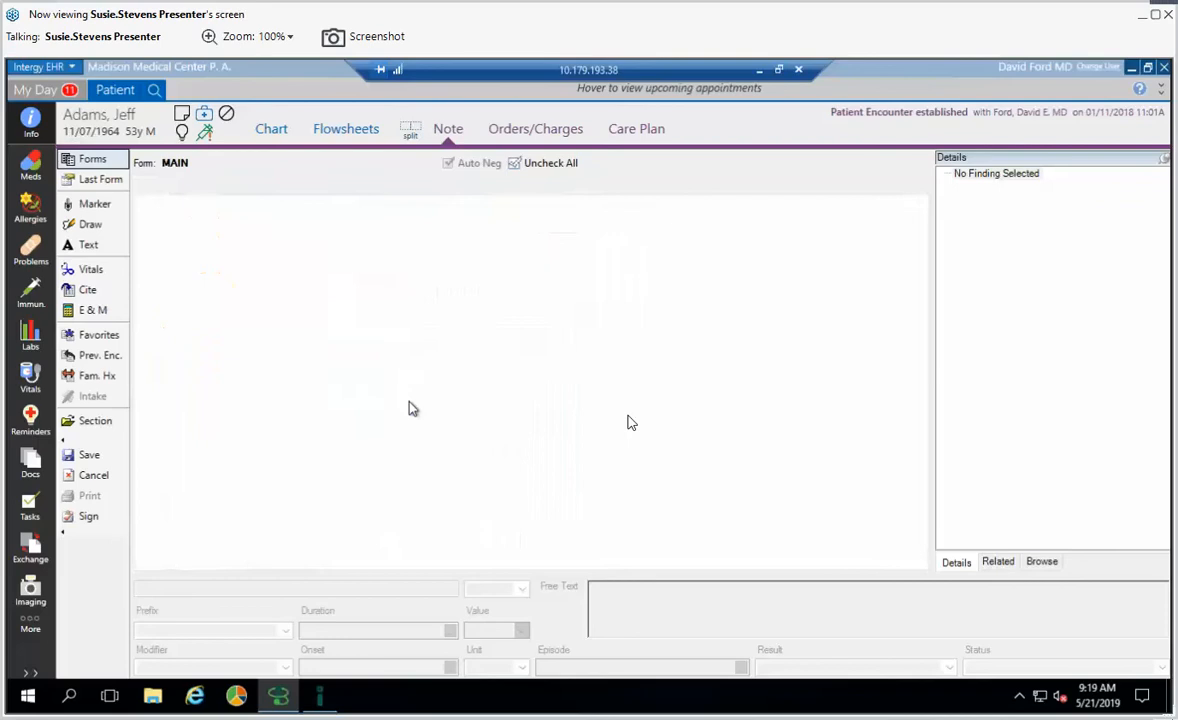
{"action": "left_click", "coordinate": [177, 211]}
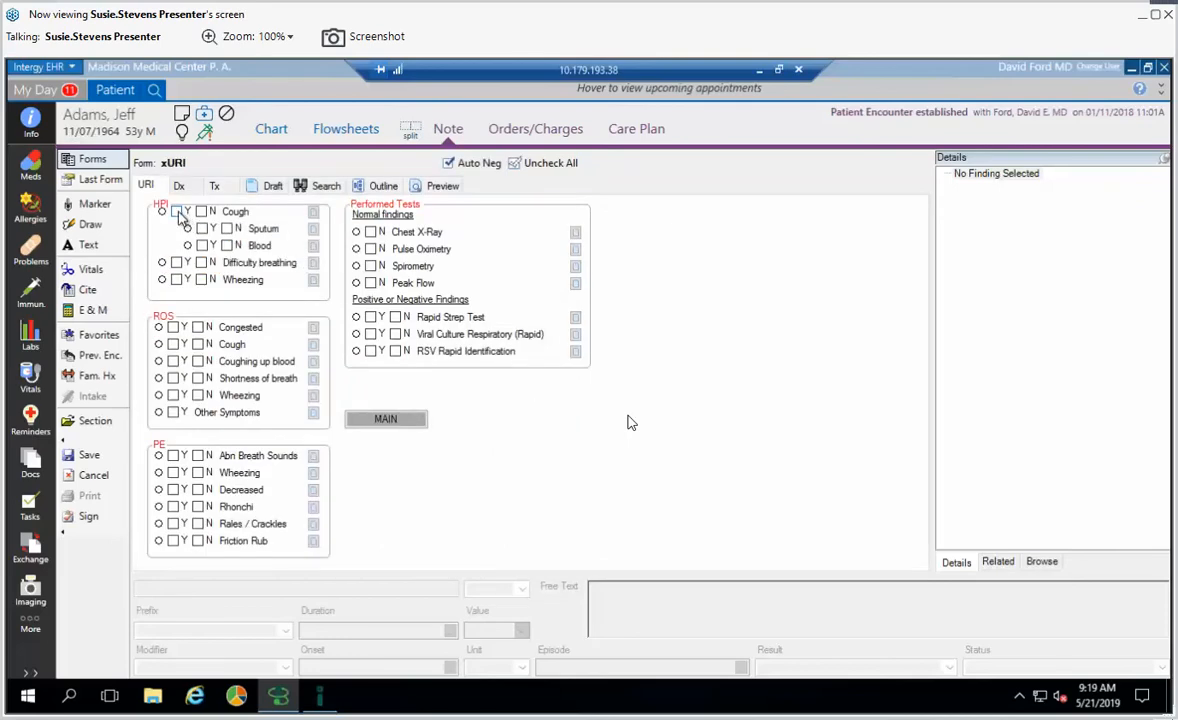
{"action": "left_click", "coordinate": [176, 344]}
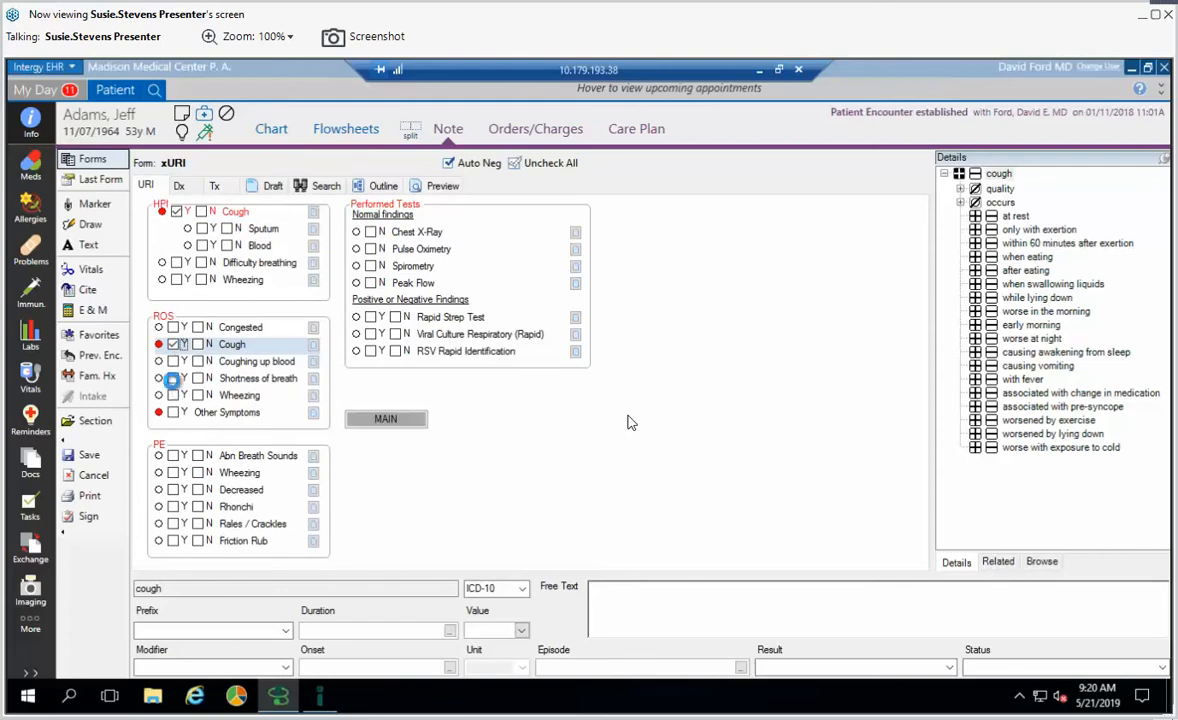
- Mark ROS Shortness of breath as Y with air hunger and within 60 minutes after exertion, and PE Wheezing as Y with Expiratory
{"action": "left_click", "coordinate": [175, 379]}
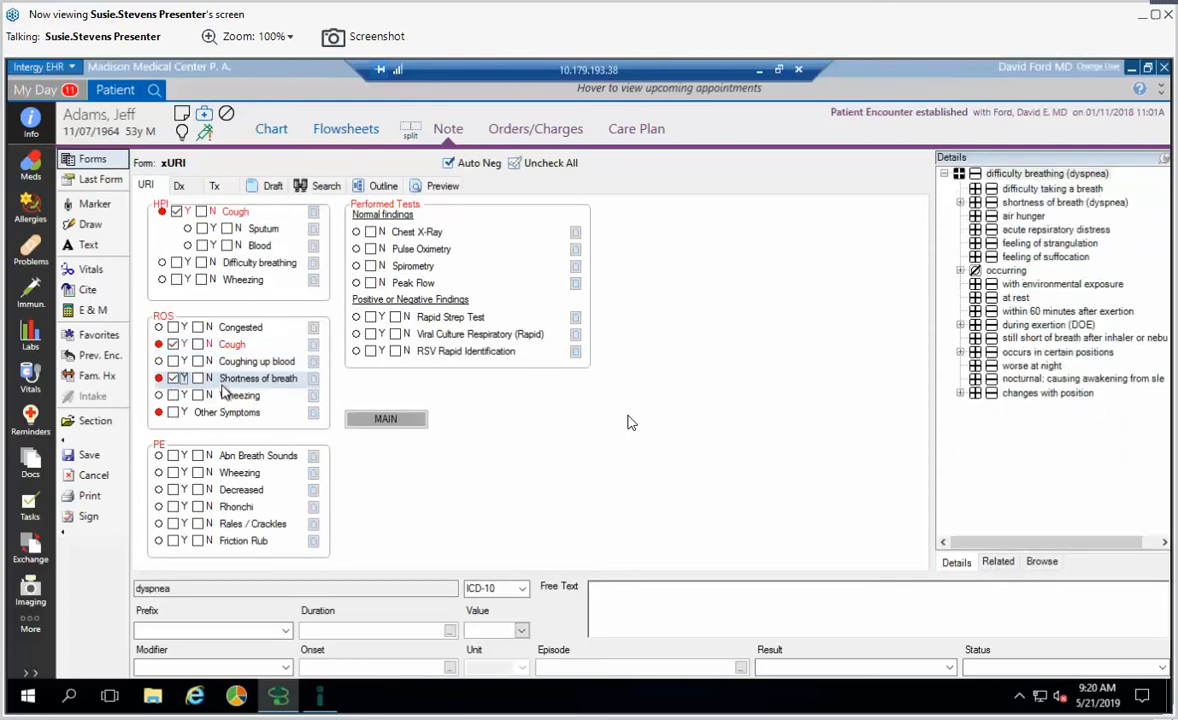
{"action": "left_click", "coordinate": [976, 216]}
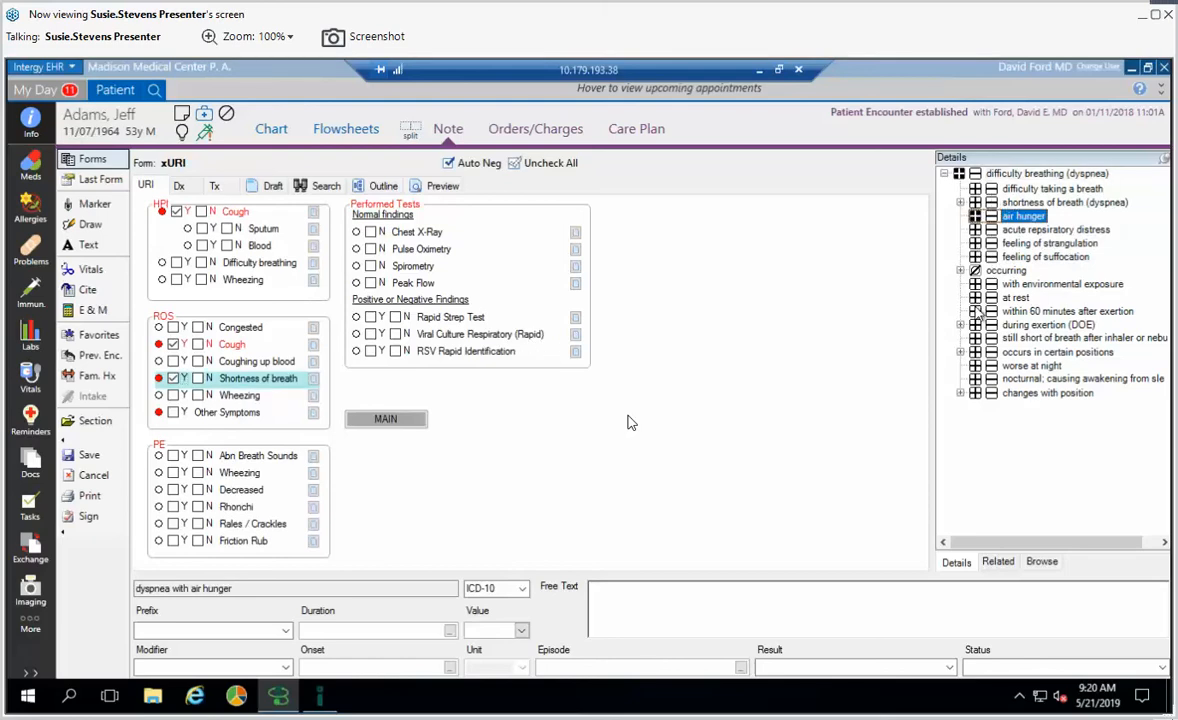
{"action": "left_click", "coordinate": [976, 311]}
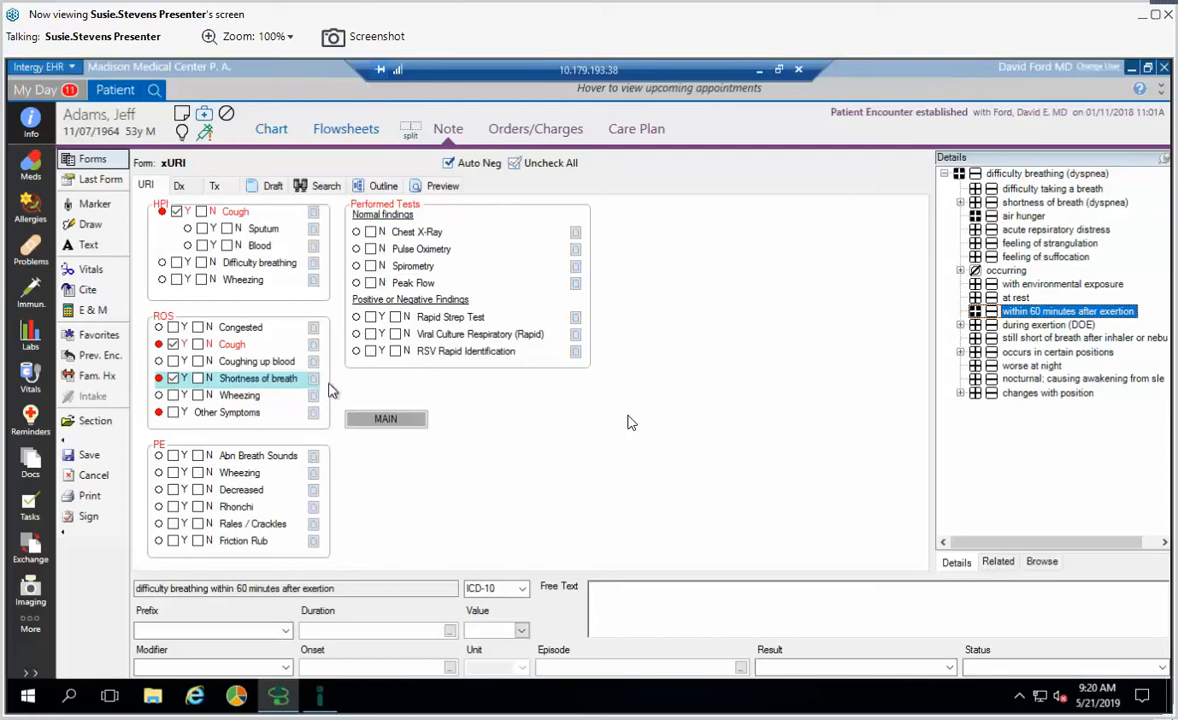
{"action": "left_click", "coordinate": [181, 473]}
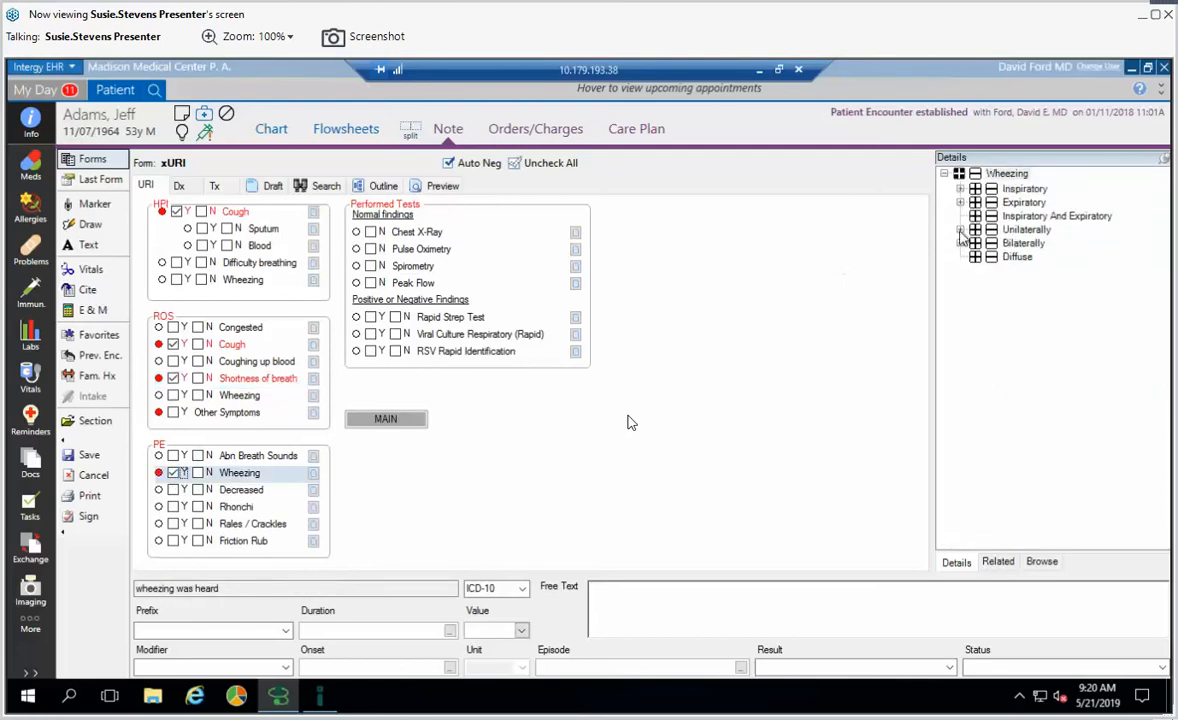
{"action": "left_click", "coordinate": [975, 203]}
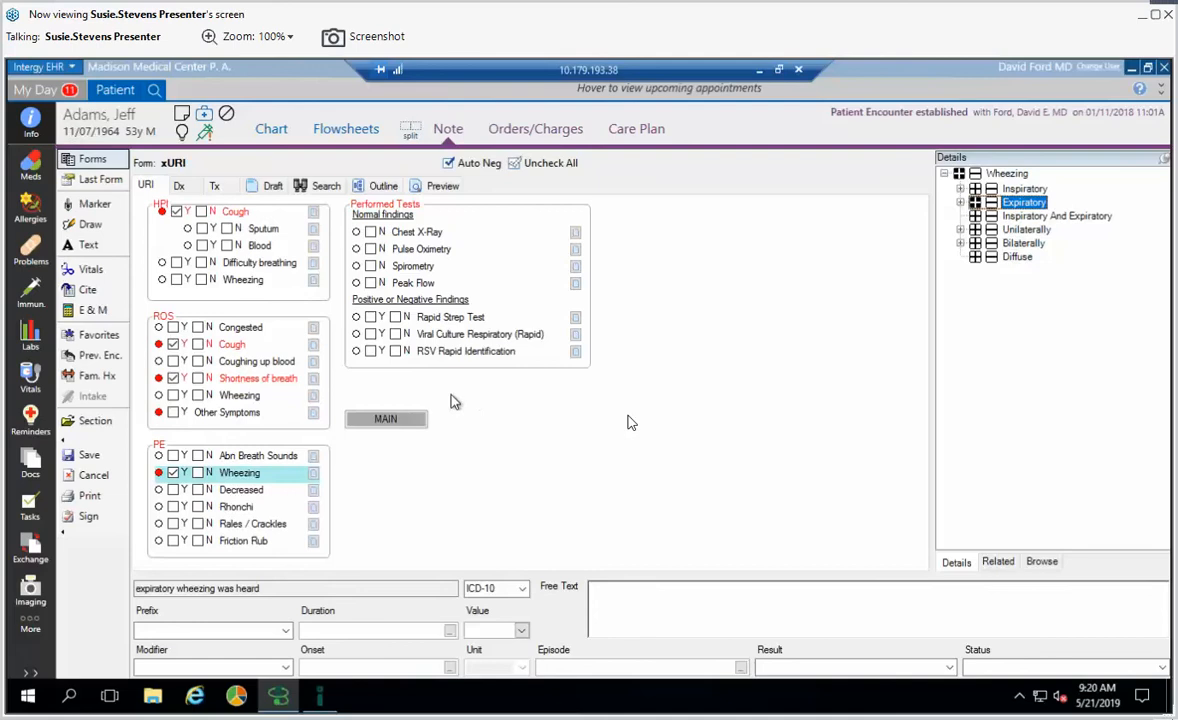
- Record Chest X-Ray, Pulse Oximetry, Spirometry and Peak Flow as normal, and Rapid Strep Test, Viral Culture Respiratory and RSV Rapid Identification as positive
{"action": "left_click", "coordinate": [371, 232]}
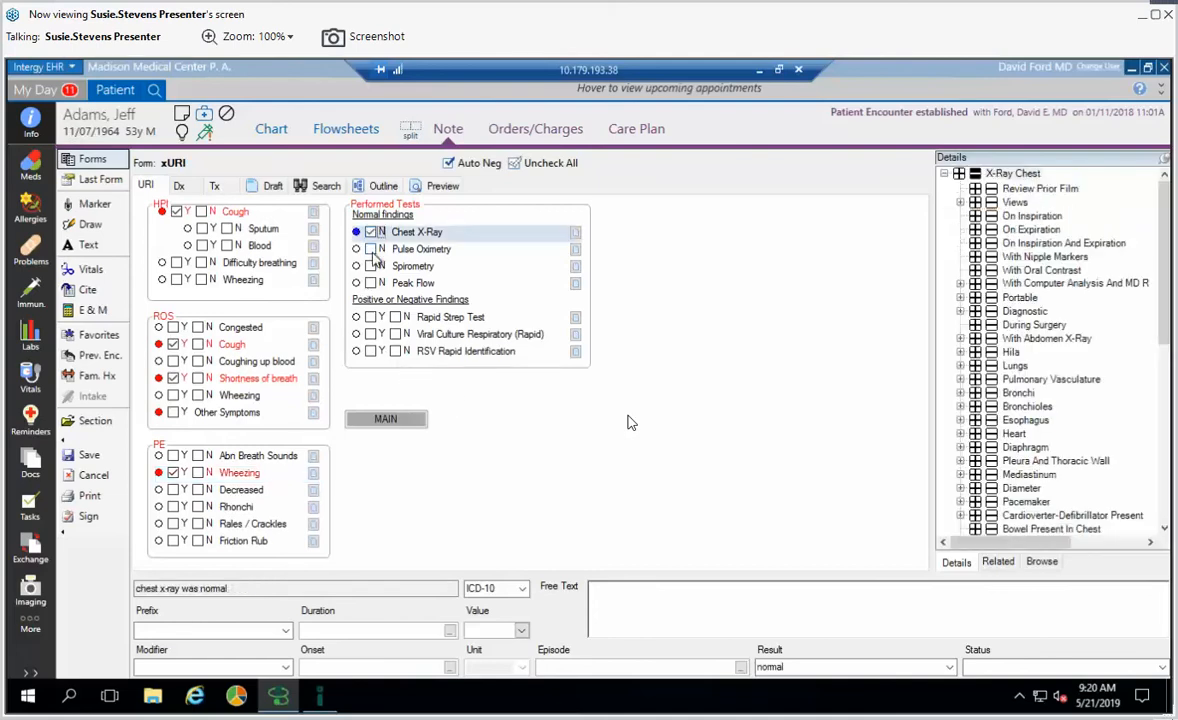
{"action": "left_click", "coordinate": [371, 249]}
{"action": "left_click", "coordinate": [371, 266]}
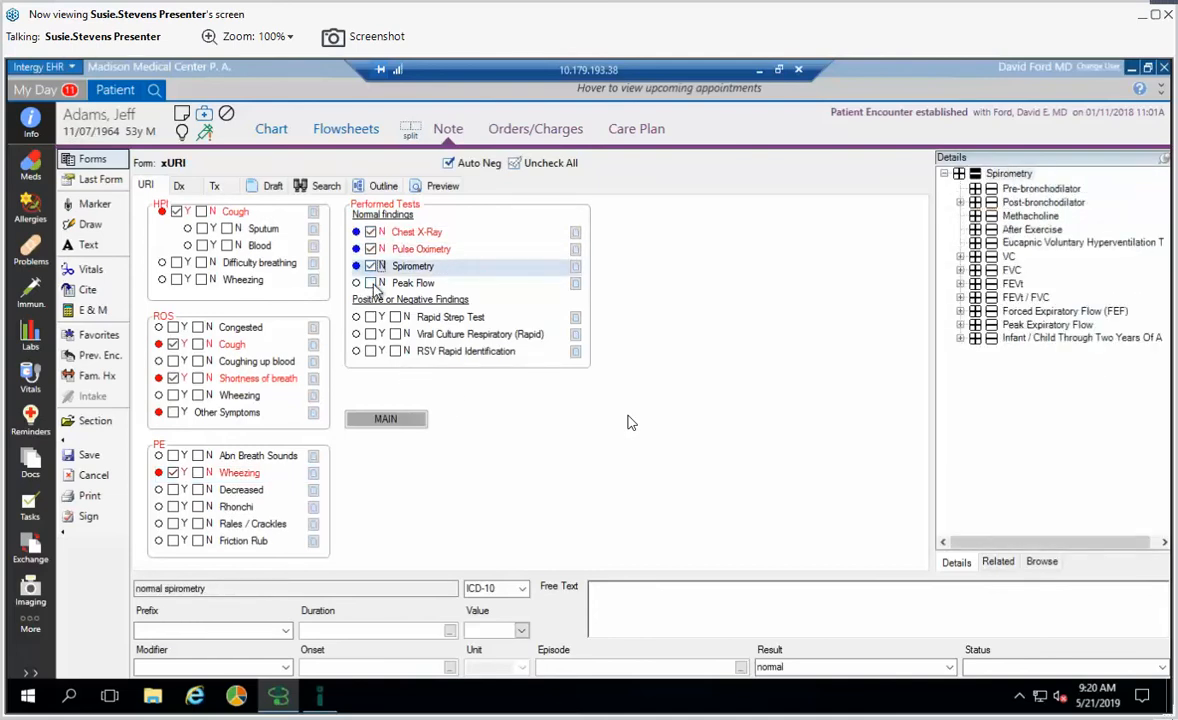
{"action": "left_click", "coordinate": [372, 284]}
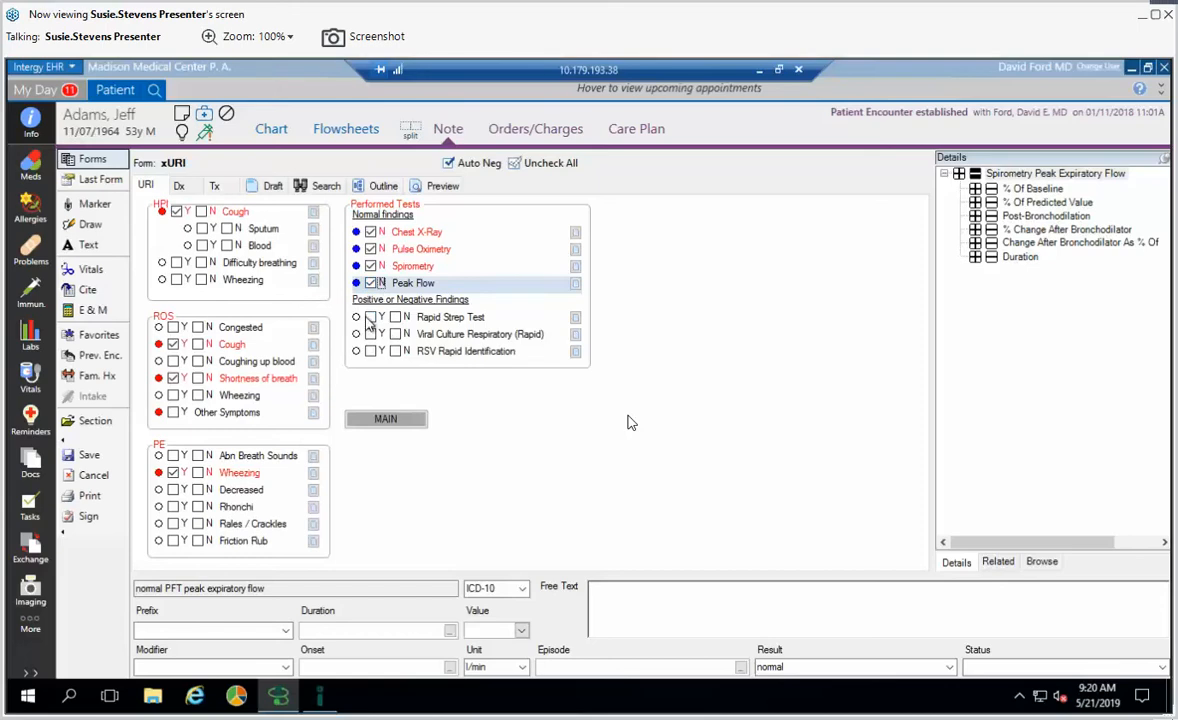
{"action": "left_click", "coordinate": [370, 317]}
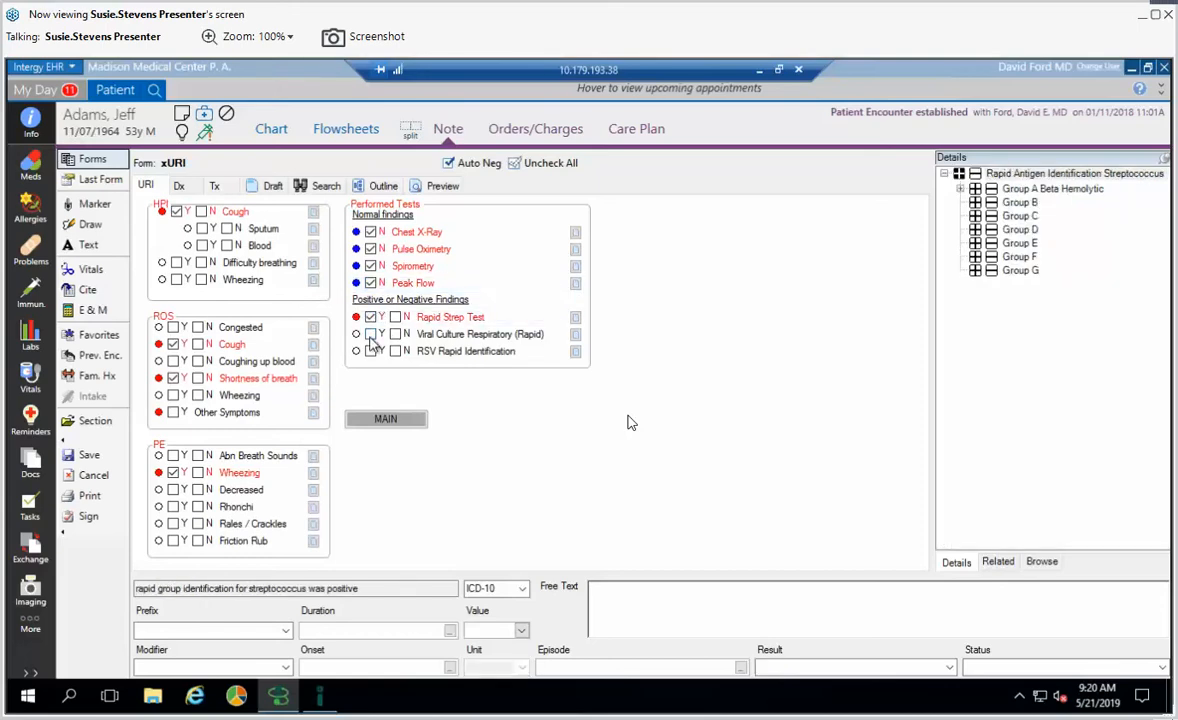
{"action": "left_click", "coordinate": [370, 334]}
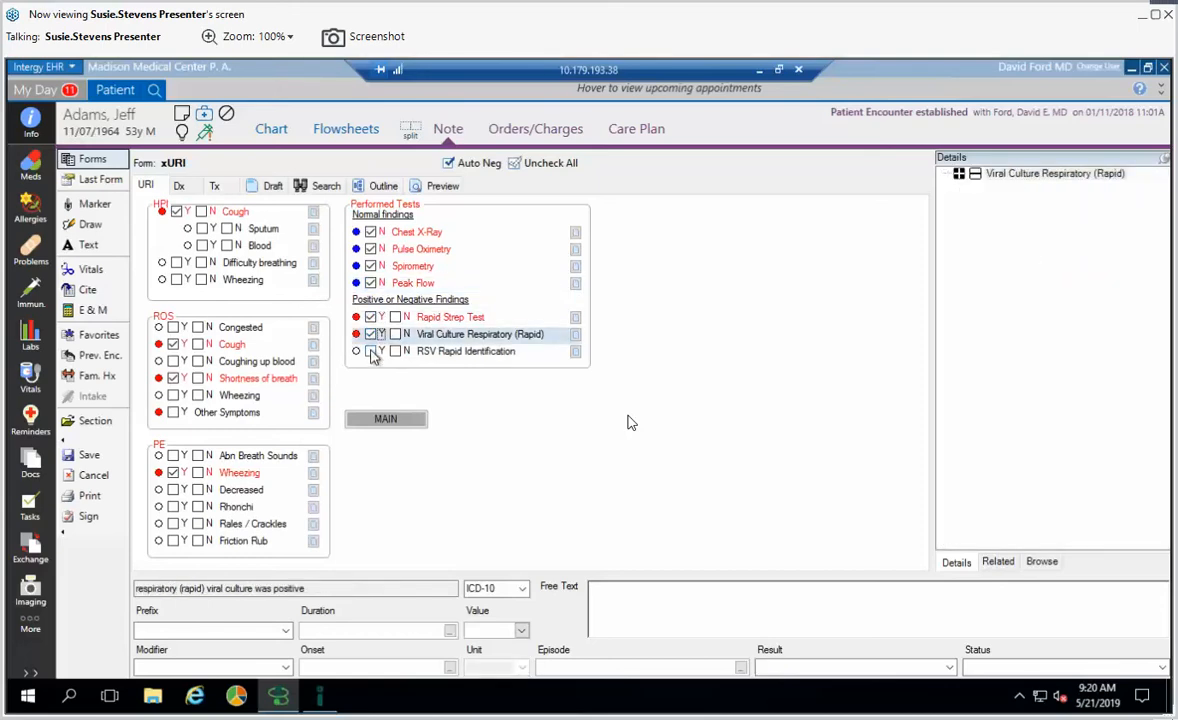
{"action": "left_click", "coordinate": [370, 351]}
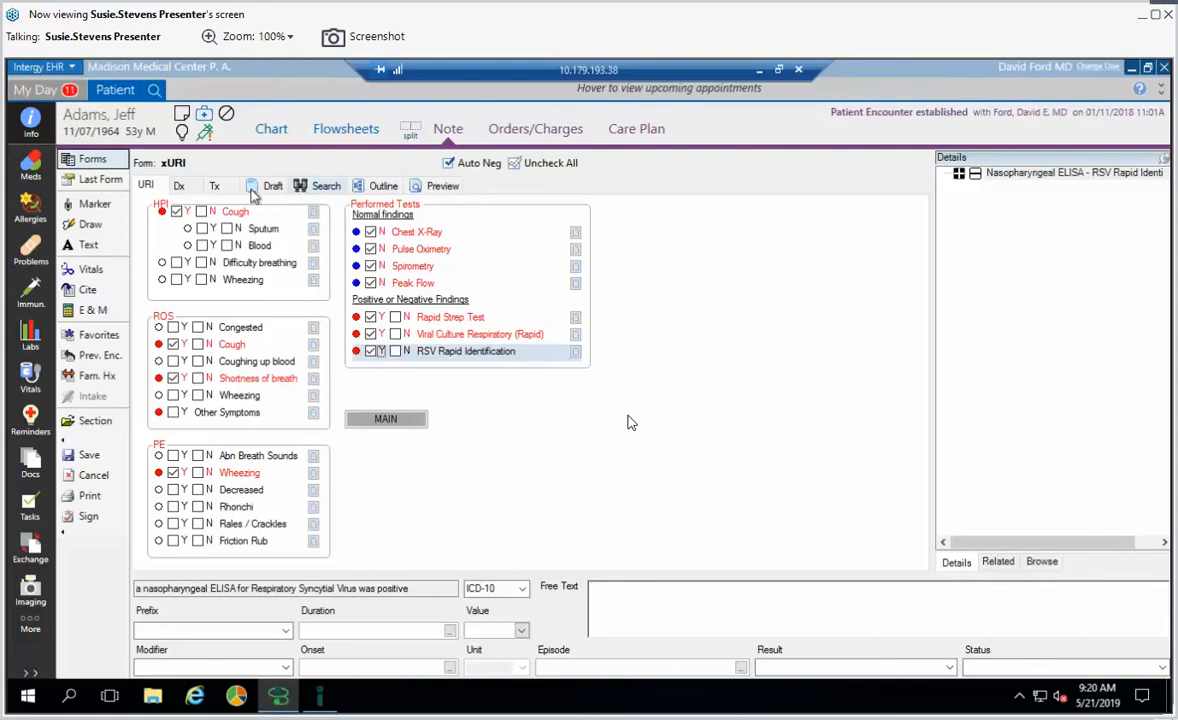
- In the URI form's diagnoses, mark Acute Bronchitis as Y and select the With Croup detail
{"action": "left_click", "coordinate": [190, 188]}
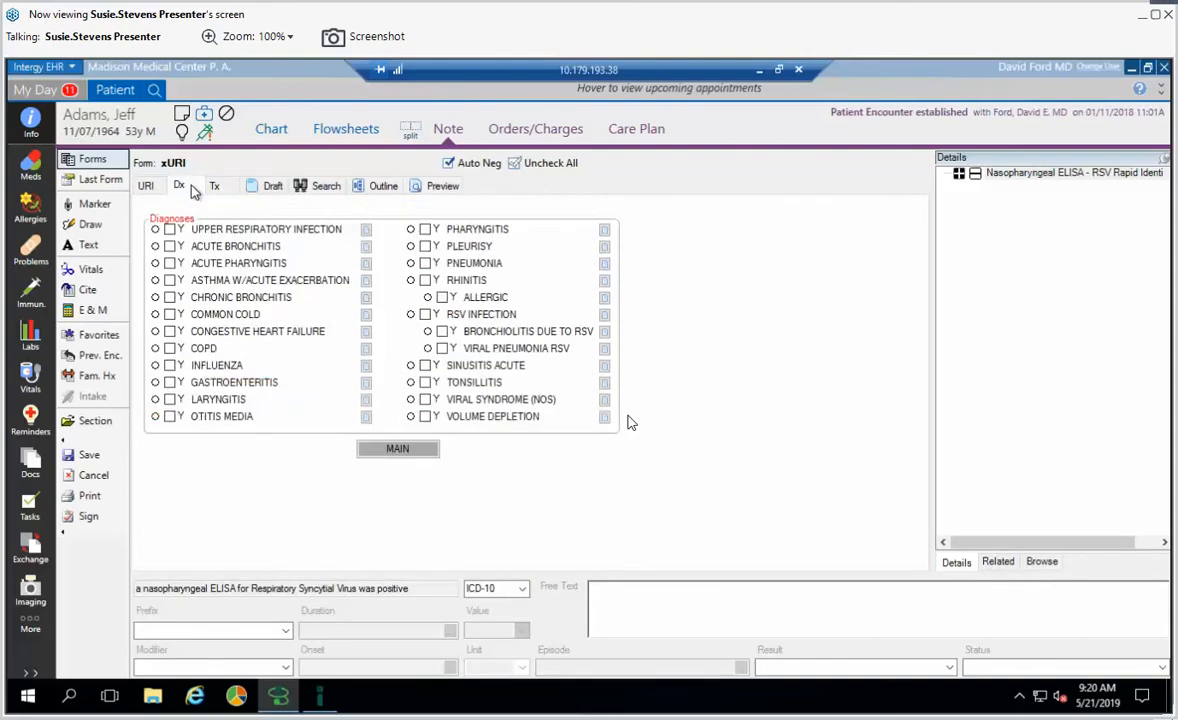
{"action": "left_click", "coordinate": [171, 247]}
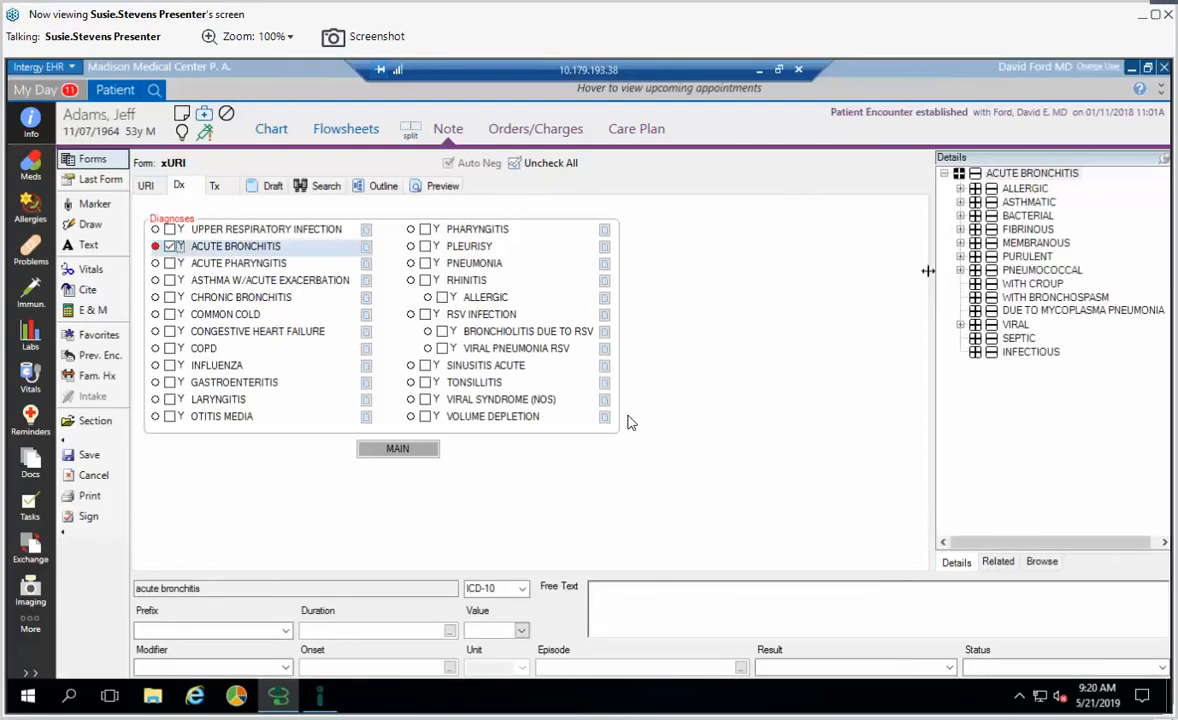
{"action": "left_click", "coordinate": [1038, 285]}
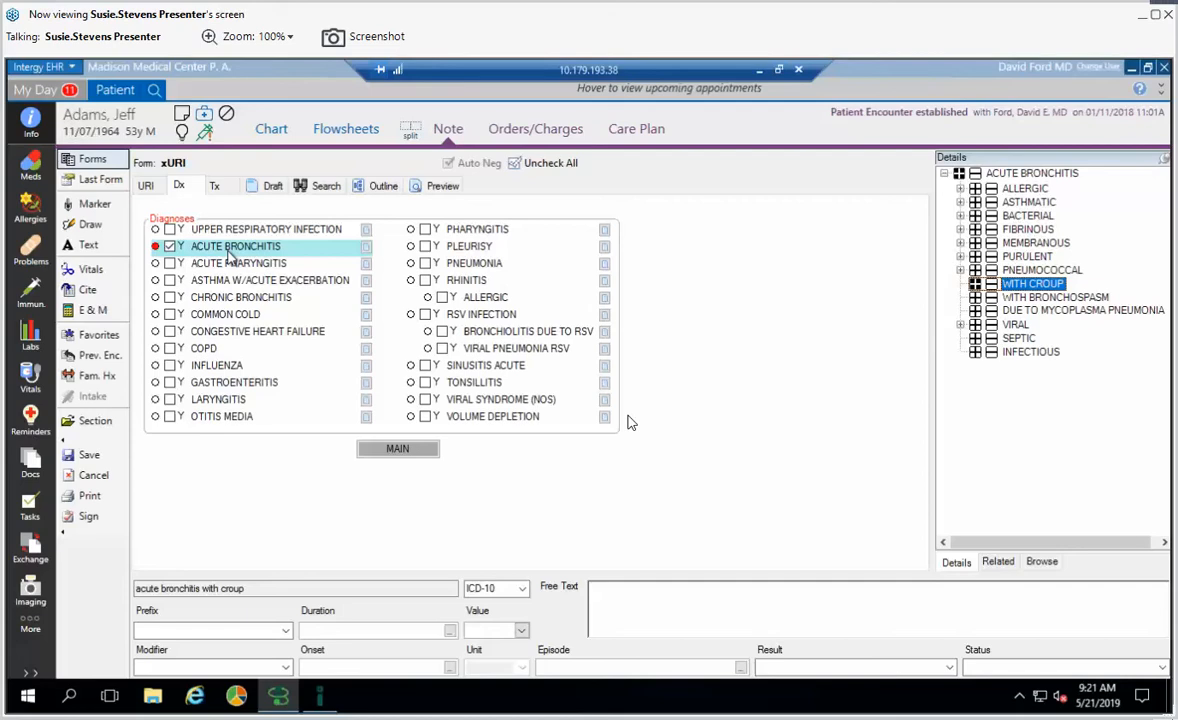
- Open the Diabetic Foot Exam illustration from the Musculoskeletal favorites for drawing in the note
{"action": "left_click", "coordinate": [88, 225]}
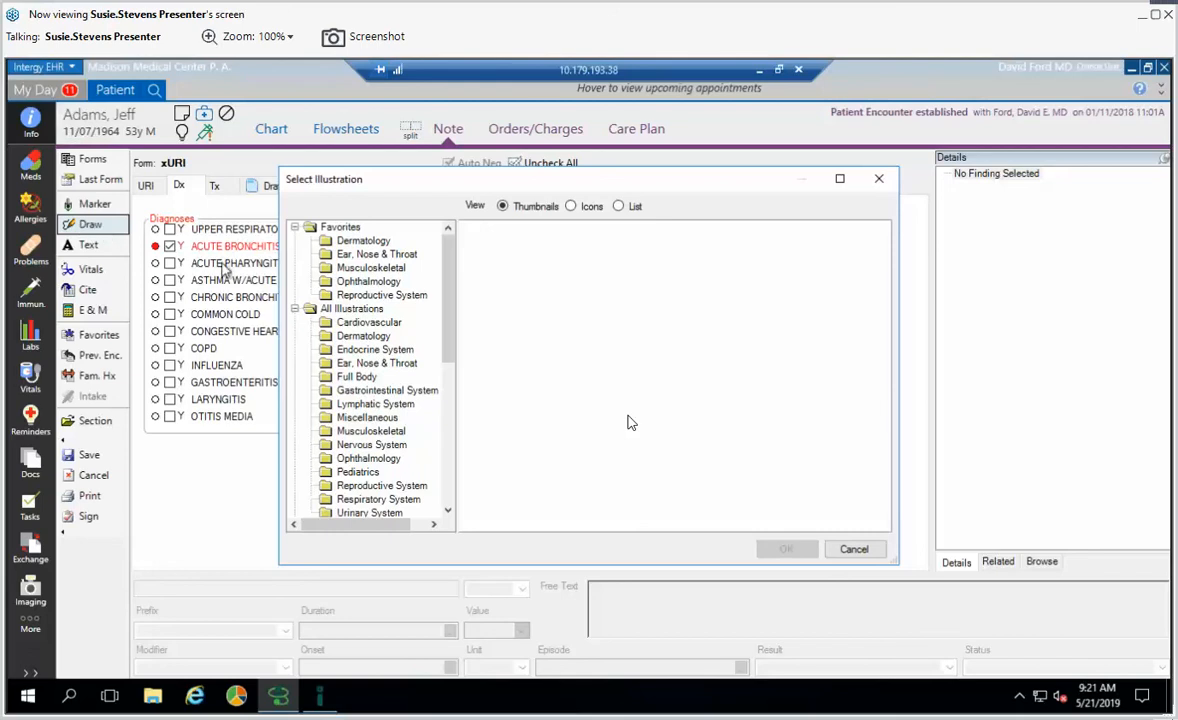
{"action": "left_click", "coordinate": [355, 270]}
{"action": "double_click", "coordinate": [505, 262]}
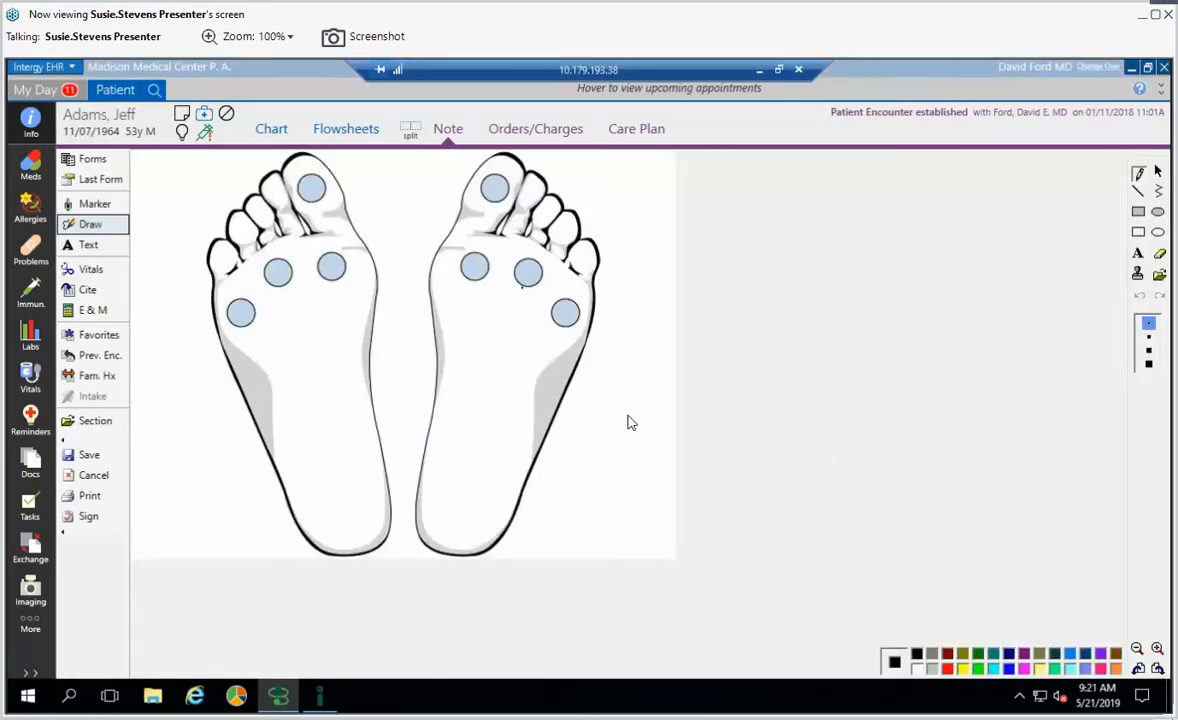
- Draw a filled black ellipse on the heel of the foot drawn at left and label it "ulcer 3 cm"
{"action": "left_click", "coordinate": [1158, 211]}
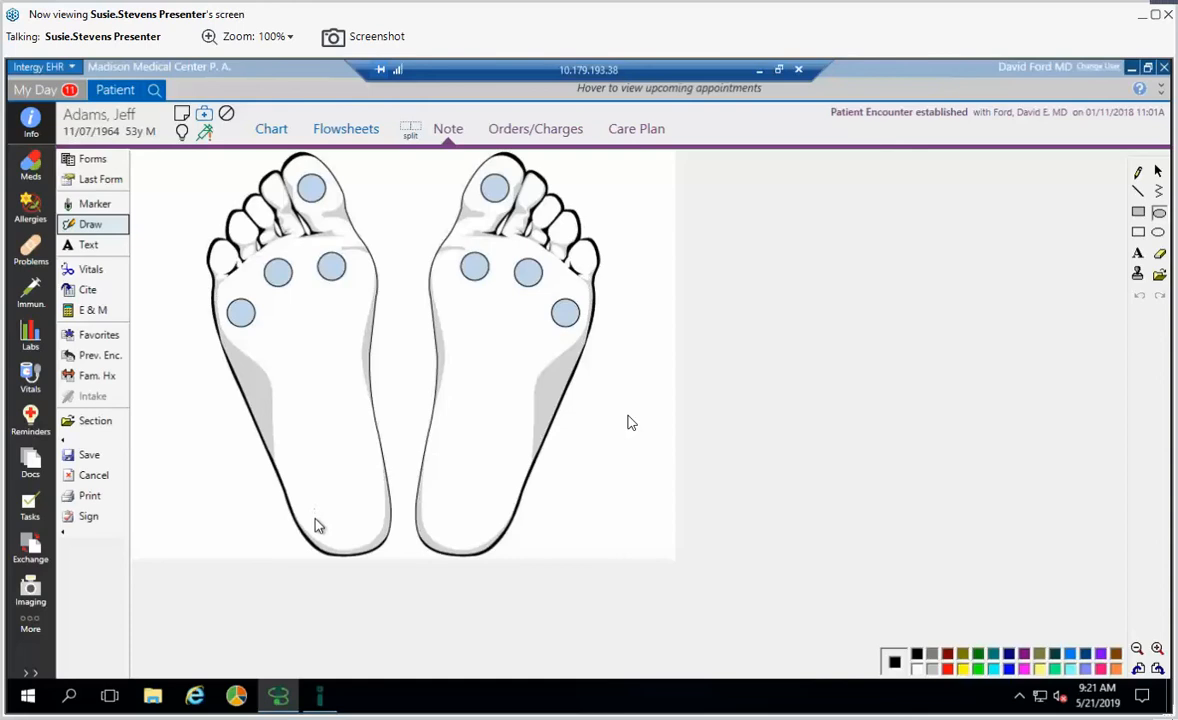
{"action": "left_click", "coordinate": [1139, 254]}
{"action": "left_click", "coordinate": [307, 467]}
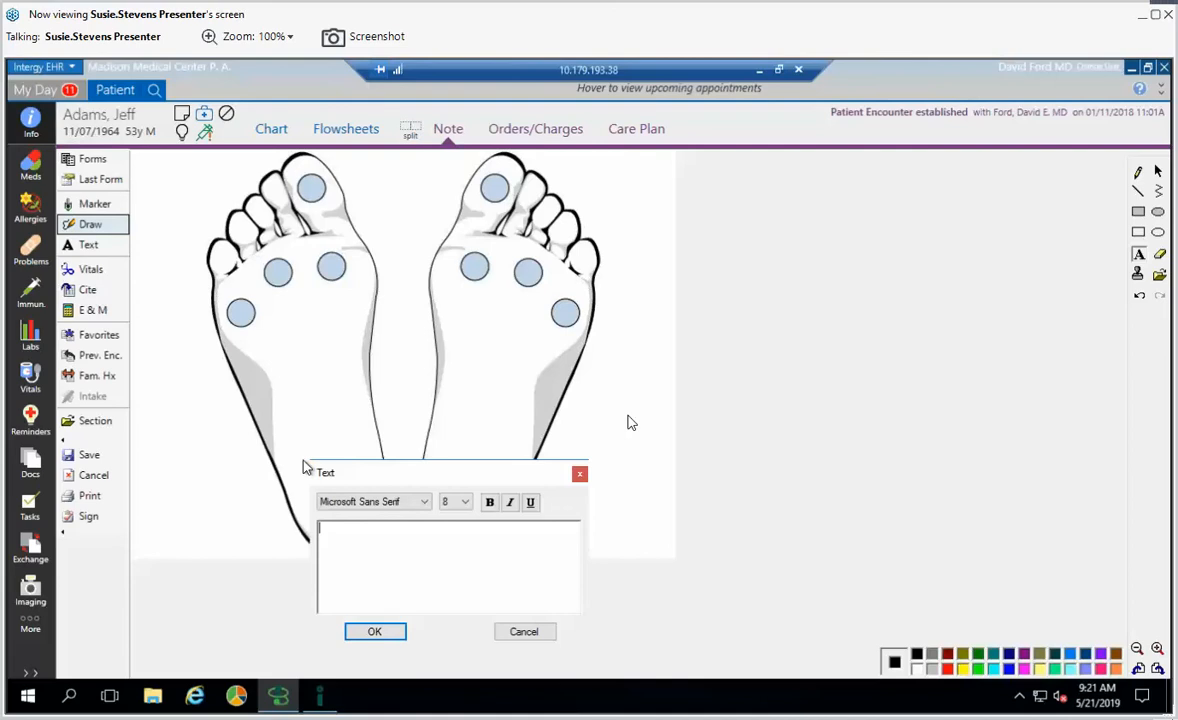
{"action": "type", "text": "ulcer 3 cm"}
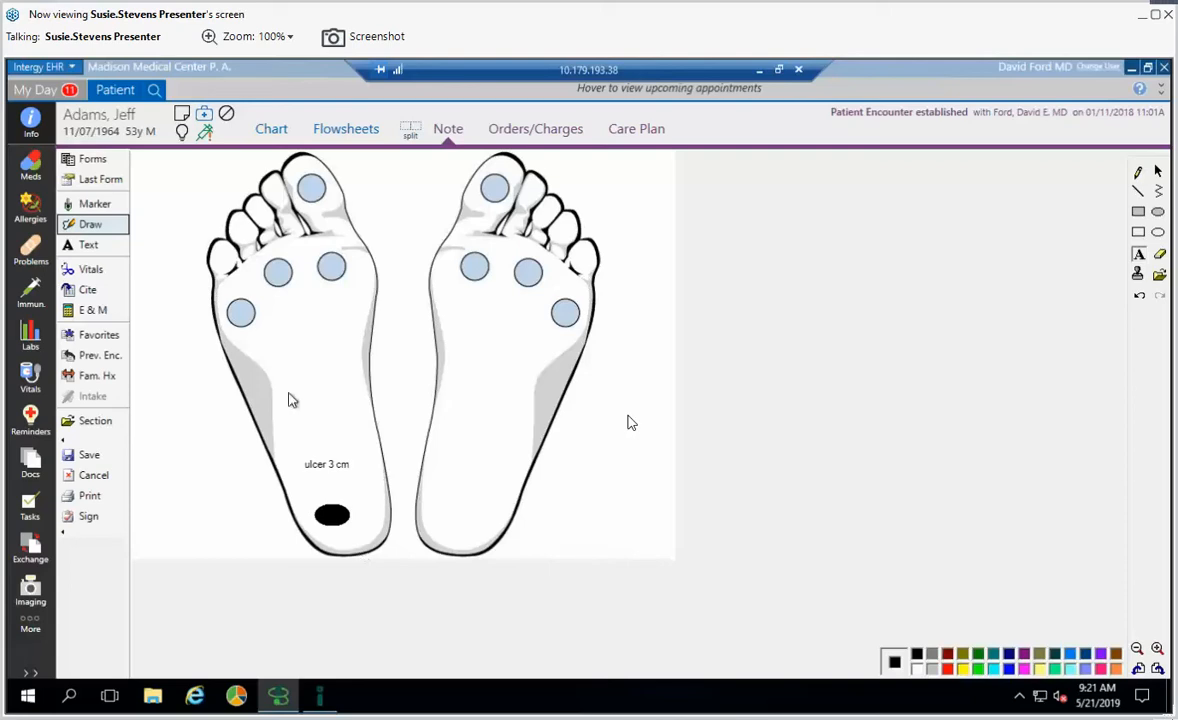
- Browse the full Musculoskeletal, Ear, Nose & Throat and Full Body illustration collections
{"action": "left_click", "coordinate": [93, 226]}
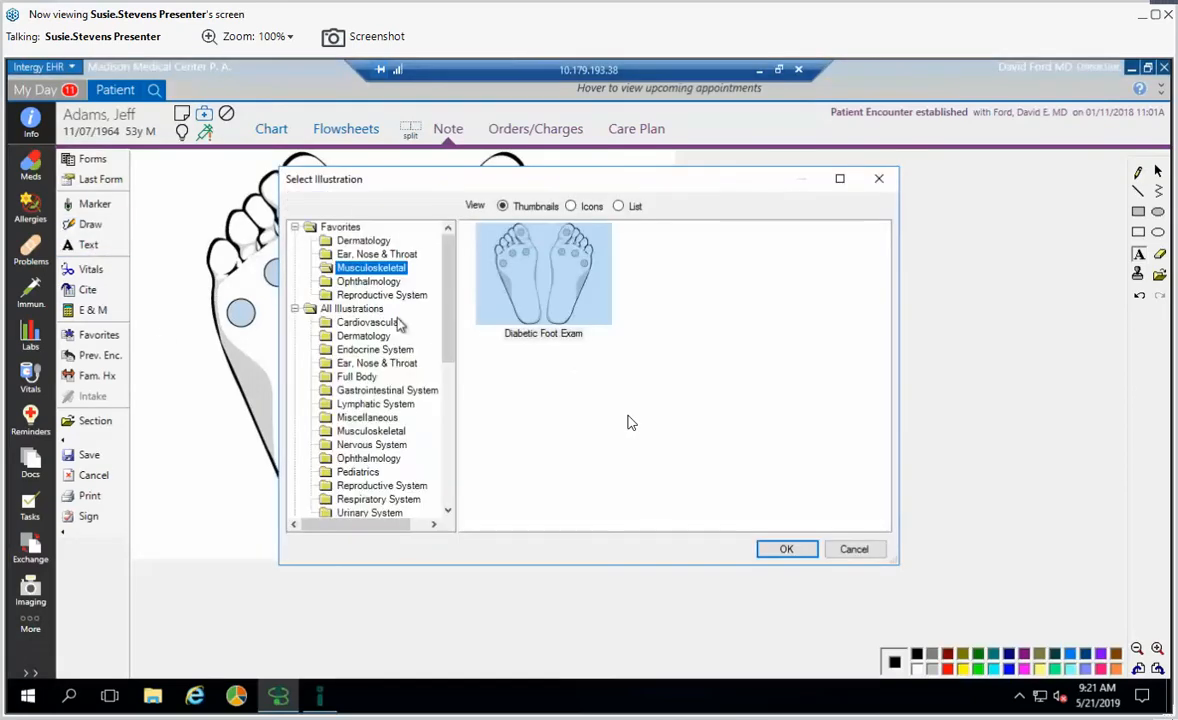
{"action": "left_click", "coordinate": [360, 434]}
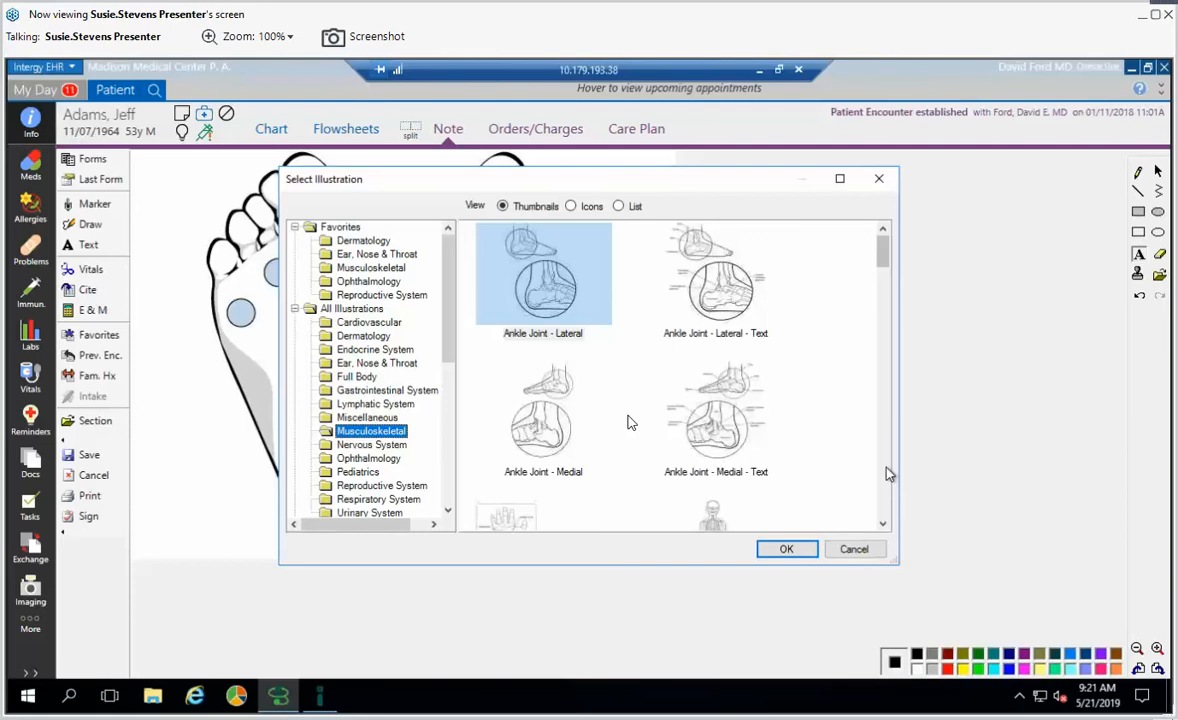
{"action": "scroll", "coordinate": [630, 422], "scroll_direction": "down", "scroll_amount": 3}
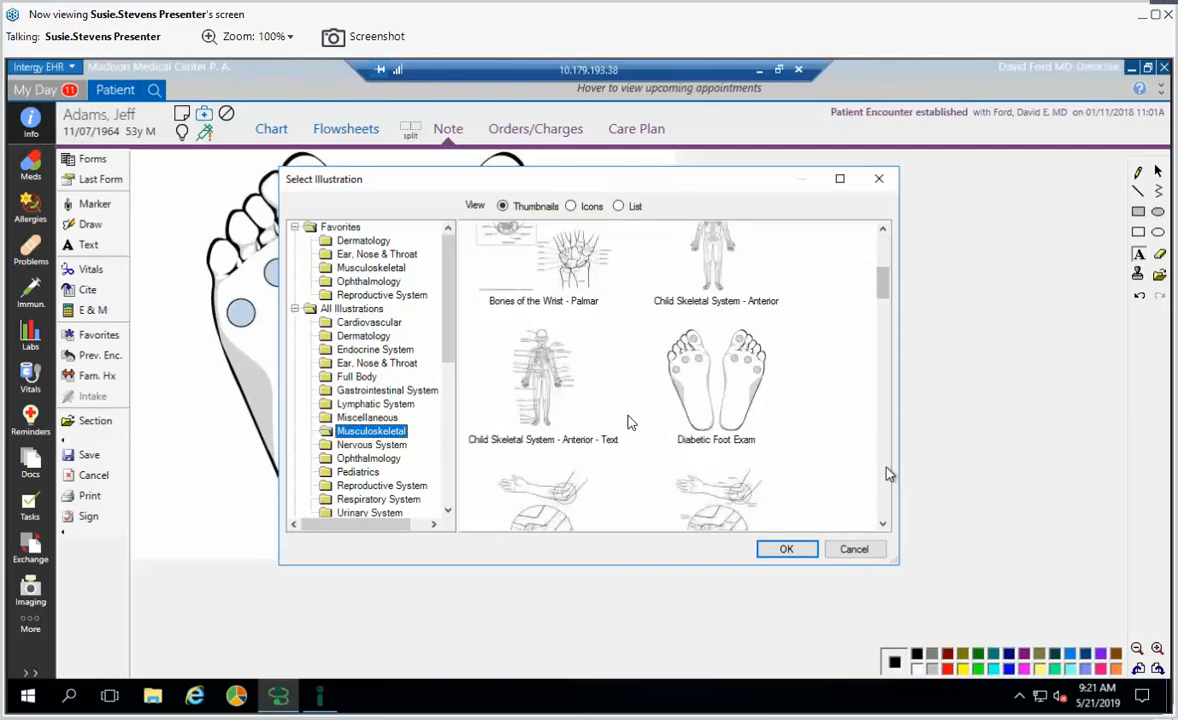
{"action": "scroll", "coordinate": [630, 422], "scroll_direction": "down", "scroll_amount": 6}
{"action": "left_click", "coordinate": [370, 364]}
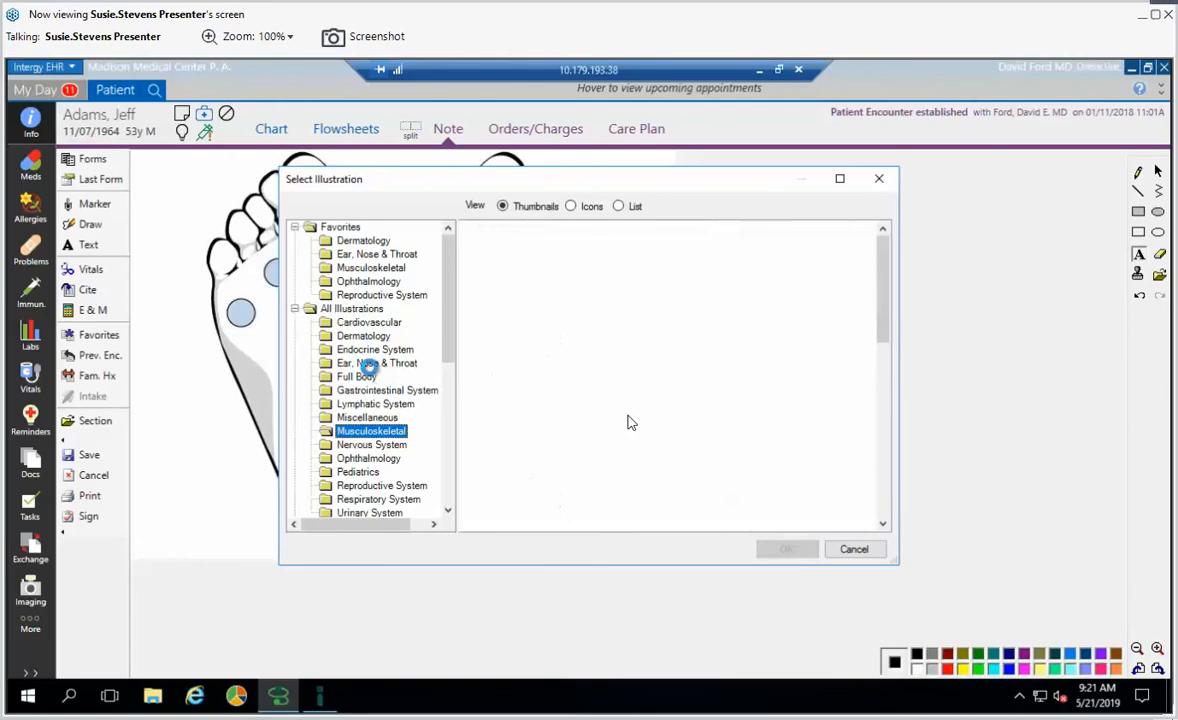
{"action": "left_click", "coordinate": [370, 378]}
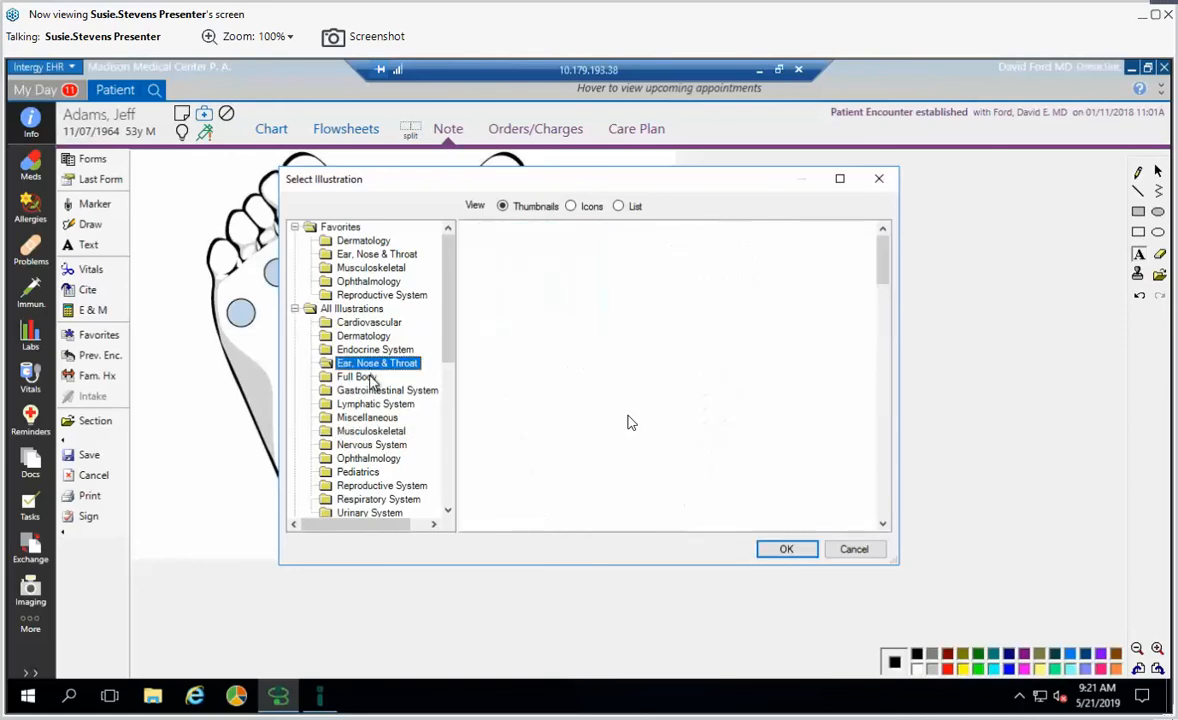
- Load the local image Opth Logo Premier from the Premier Eye folder as a drawing
{"action": "left_click", "coordinate": [448, 488]}
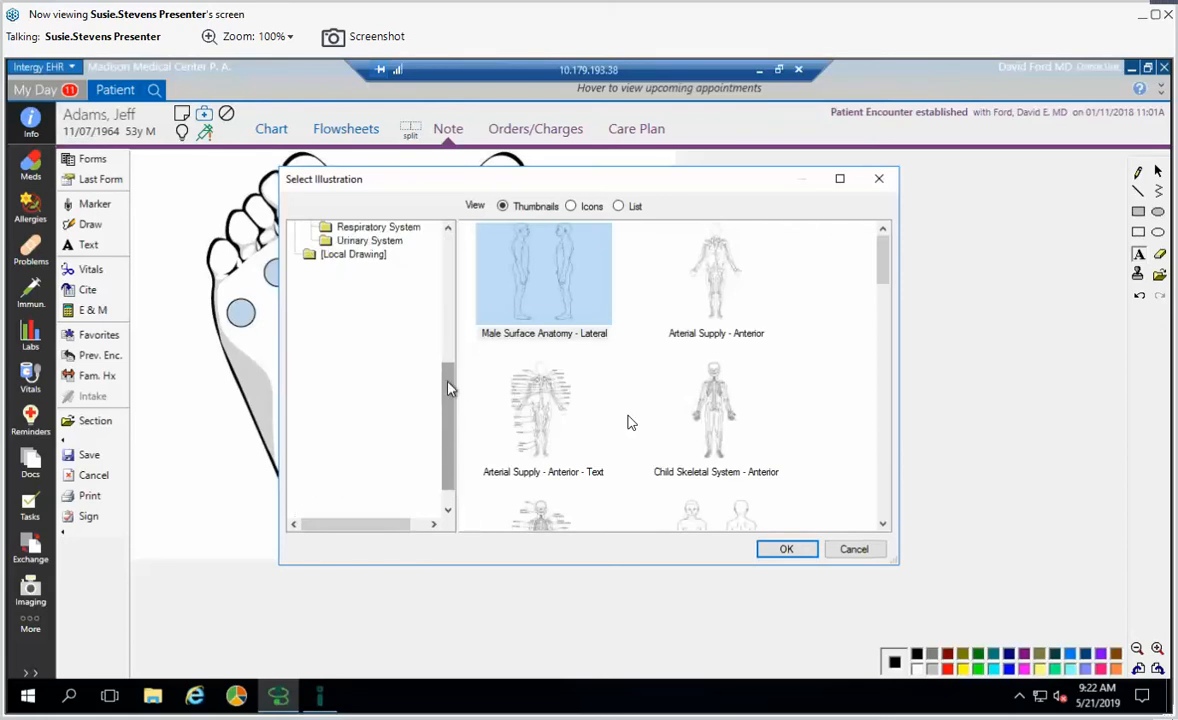
{"action": "left_click", "coordinate": [370, 256]}
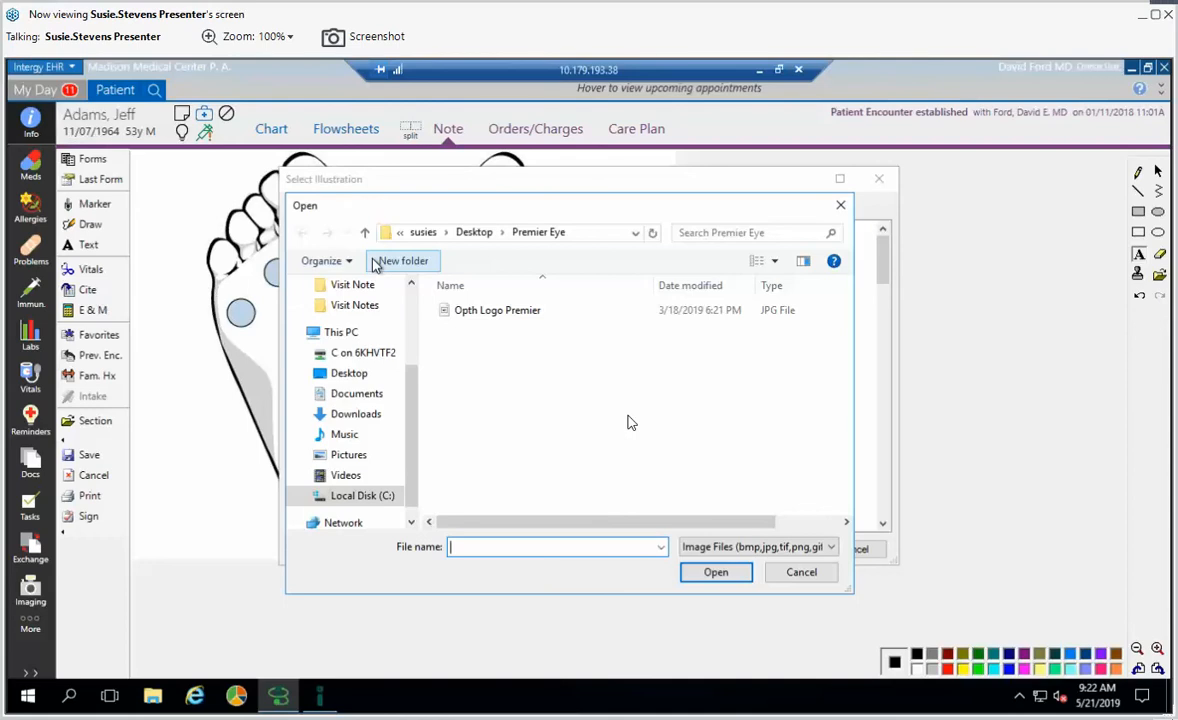
{"action": "double_click", "coordinate": [492, 312]}
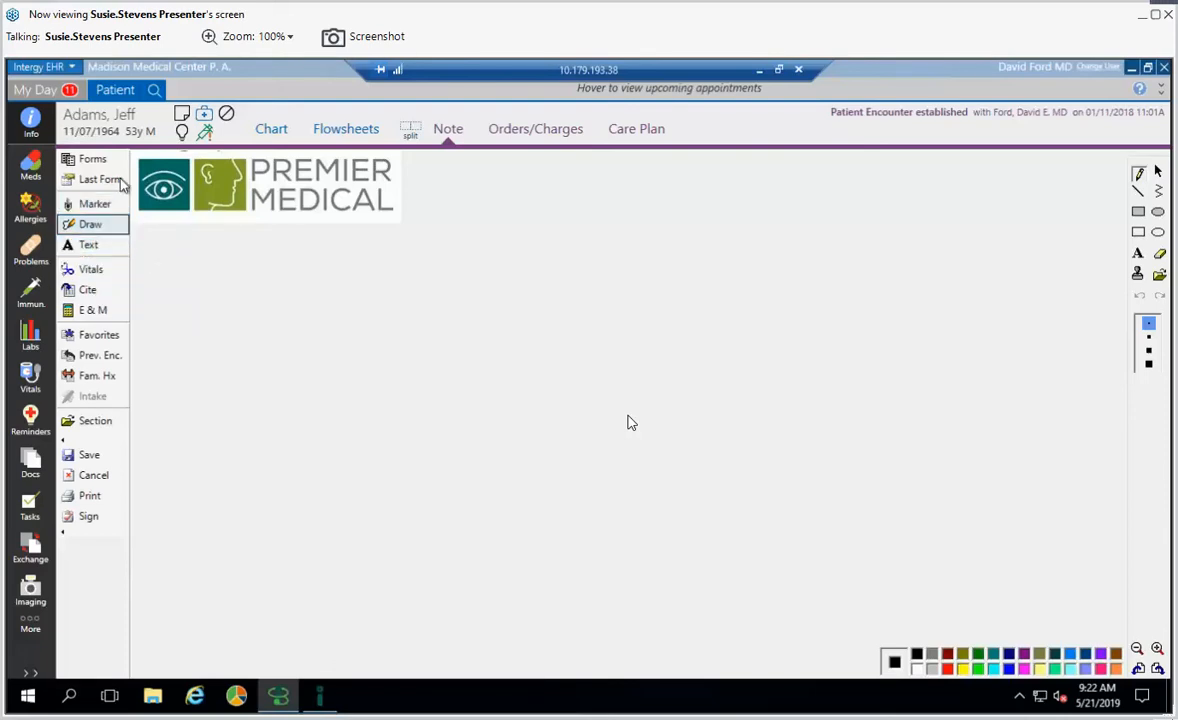
- Switch the note to text entry, show the chart beside it, and review the archived 01/02/18 patient encounter
{"action": "left_click", "coordinate": [89, 245]}
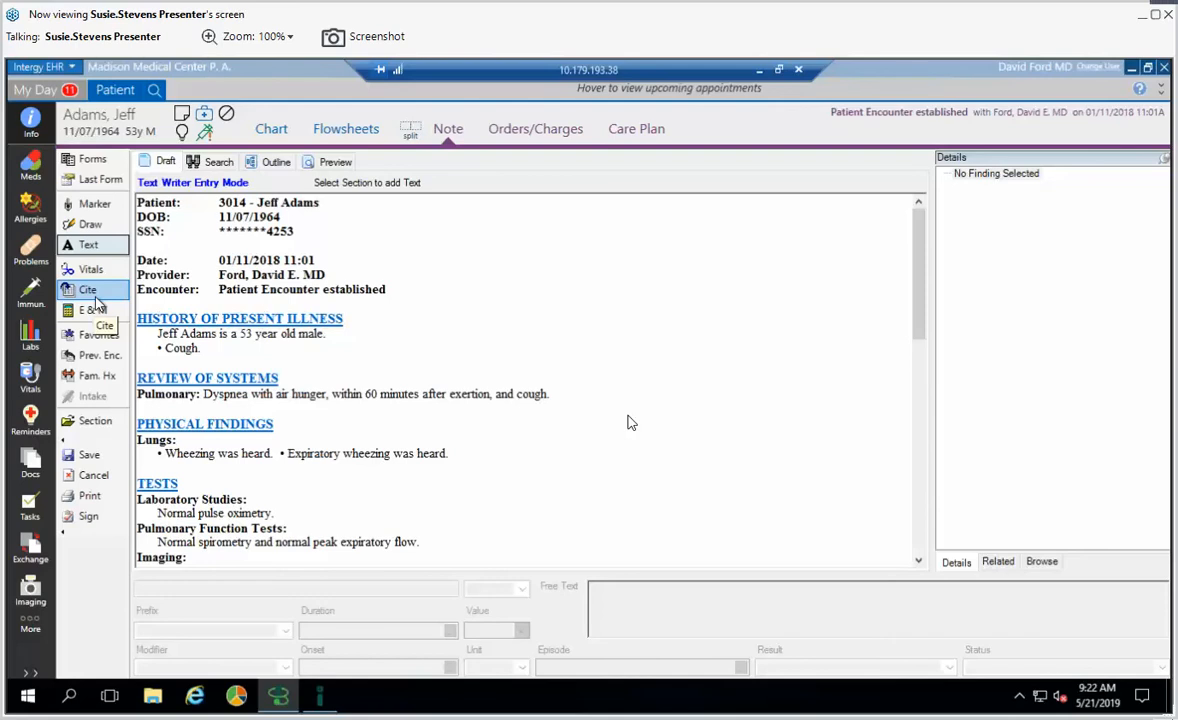
{"action": "left_click", "coordinate": [411, 137]}
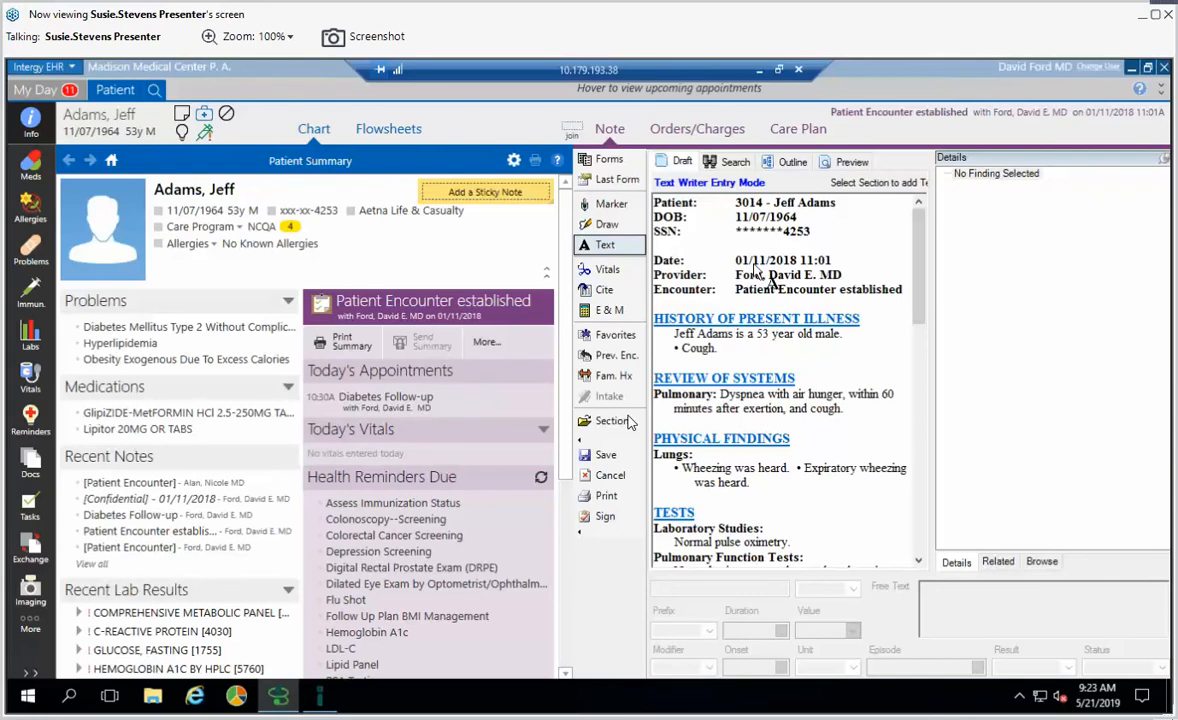
{"action": "left_click", "coordinate": [125, 548]}
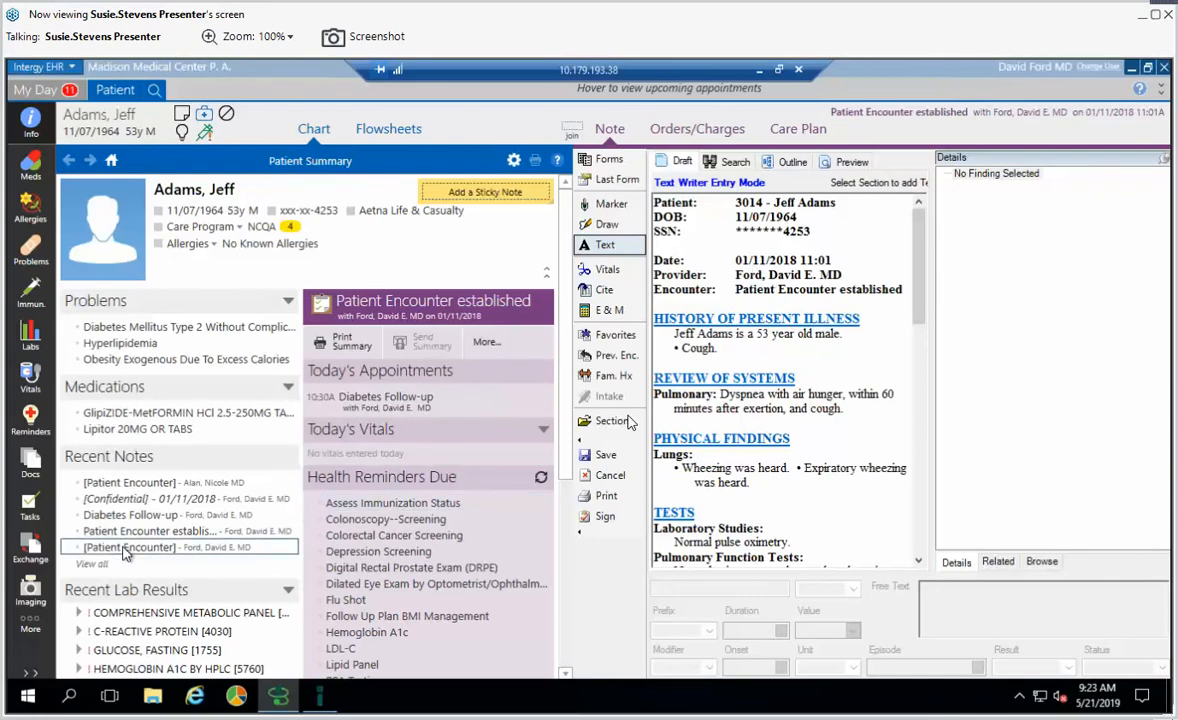
{"action": "double_click", "coordinate": [125, 553]}
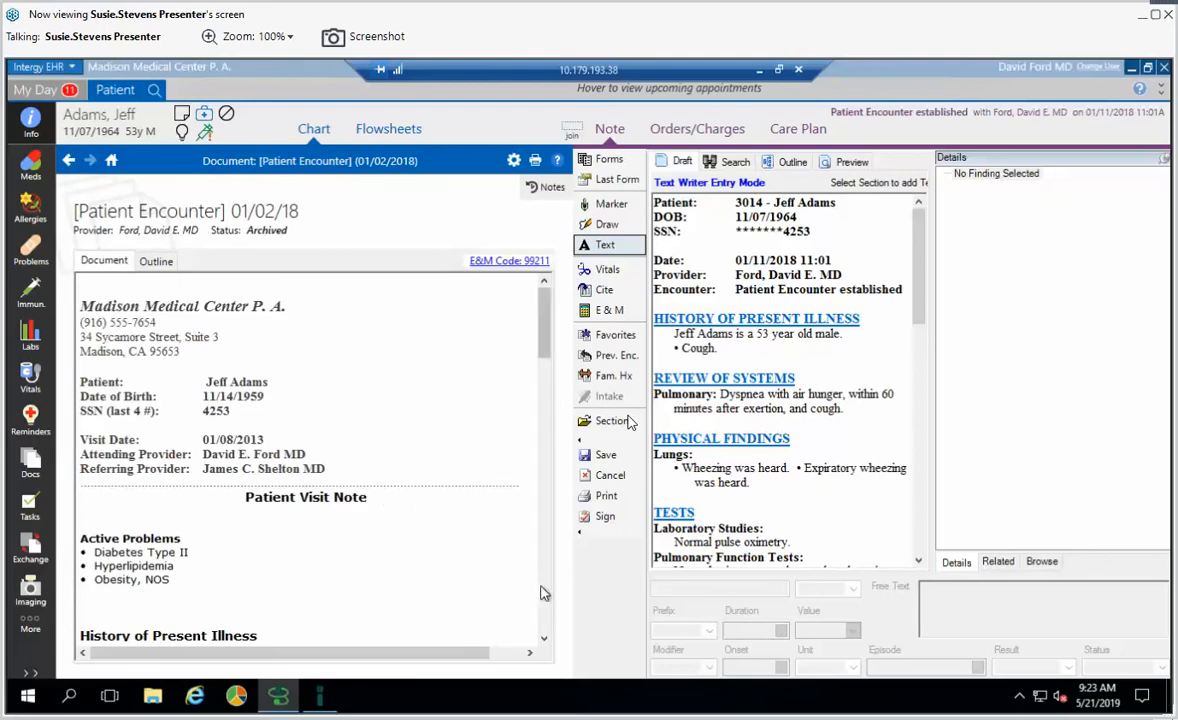
{"action": "scroll", "coordinate": [542, 593], "scroll_direction": "down", "scroll_amount": 10}
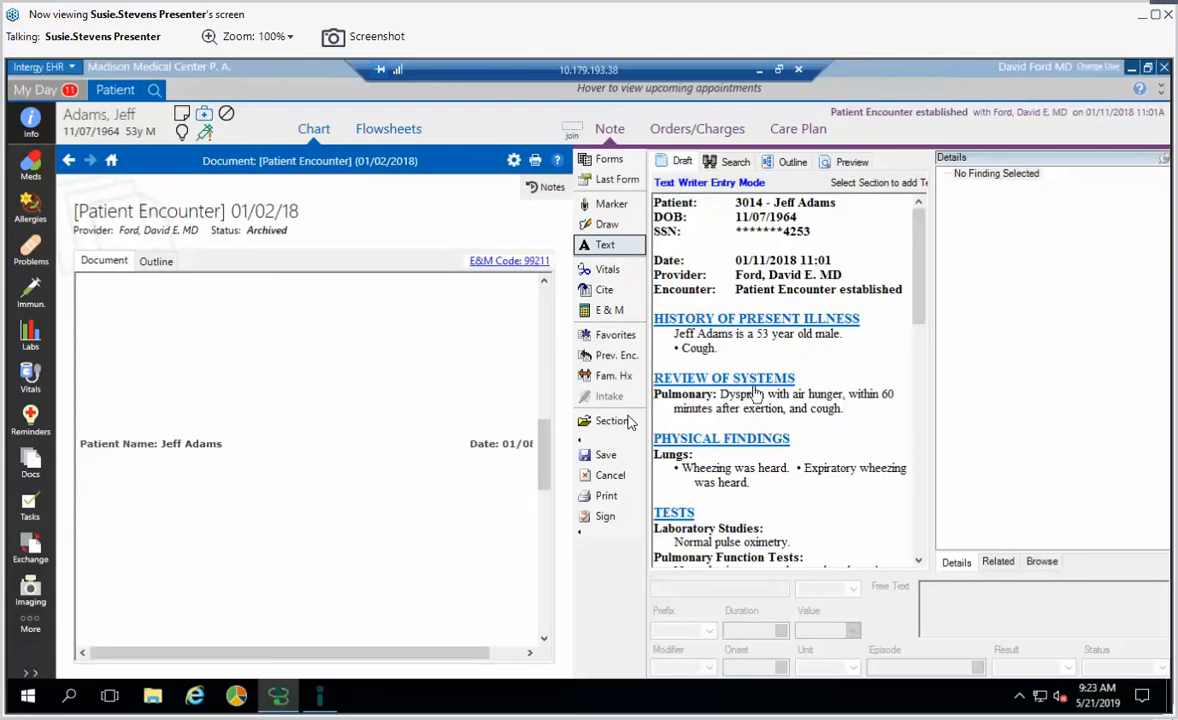
{"action": "scroll", "coordinate": [543, 404], "scroll_direction": "up", "scroll_amount": 5}
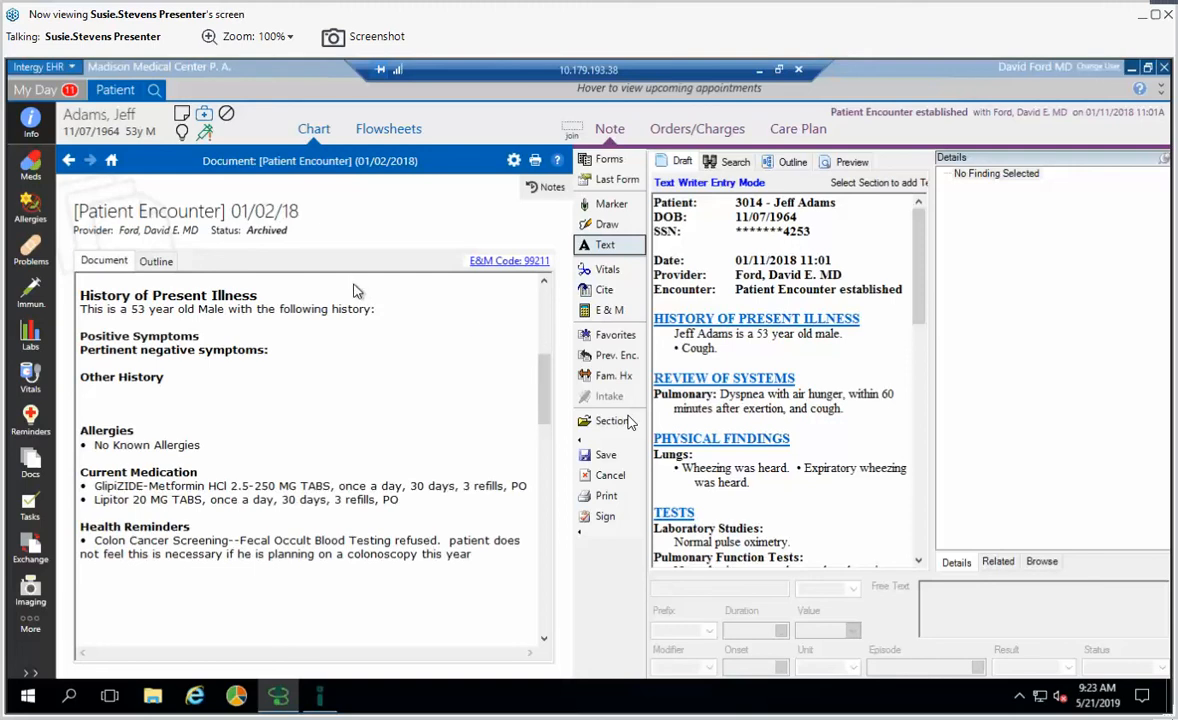
- View the flowsheets beside the last used form, and rejoin the split view to return to the full-width note
{"action": "left_click", "coordinate": [403, 131]}
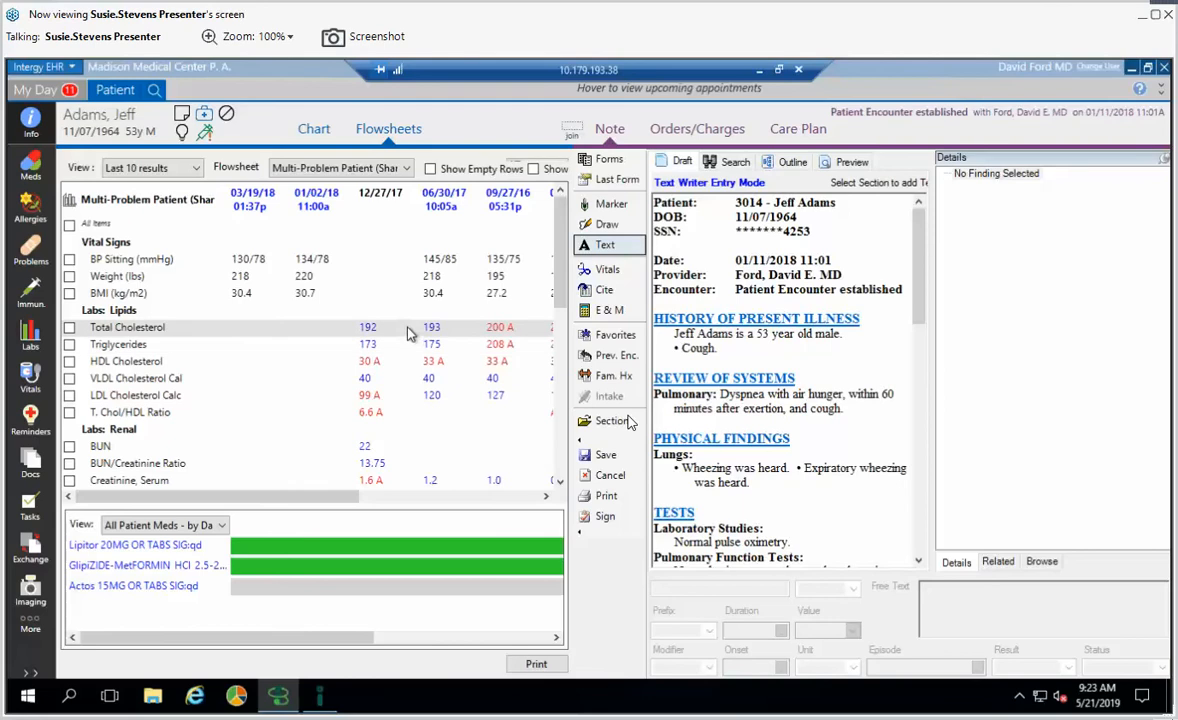
{"action": "left_click", "coordinate": [619, 181]}
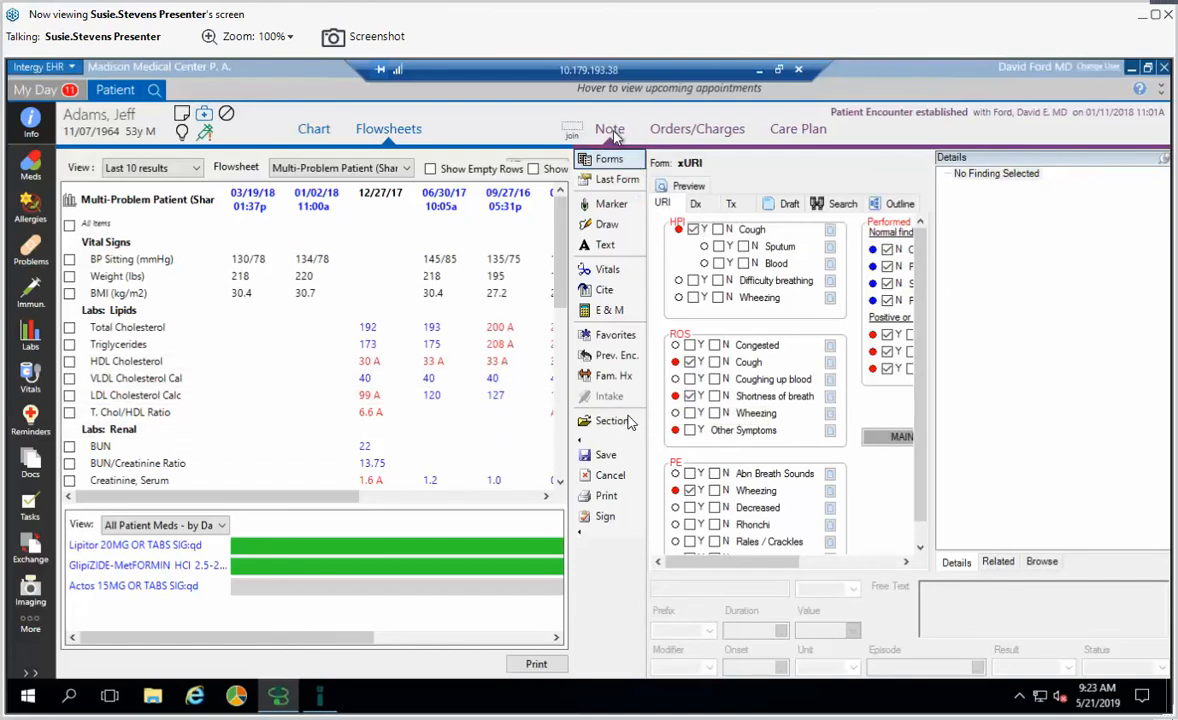
{"action": "left_click", "coordinate": [574, 136]}
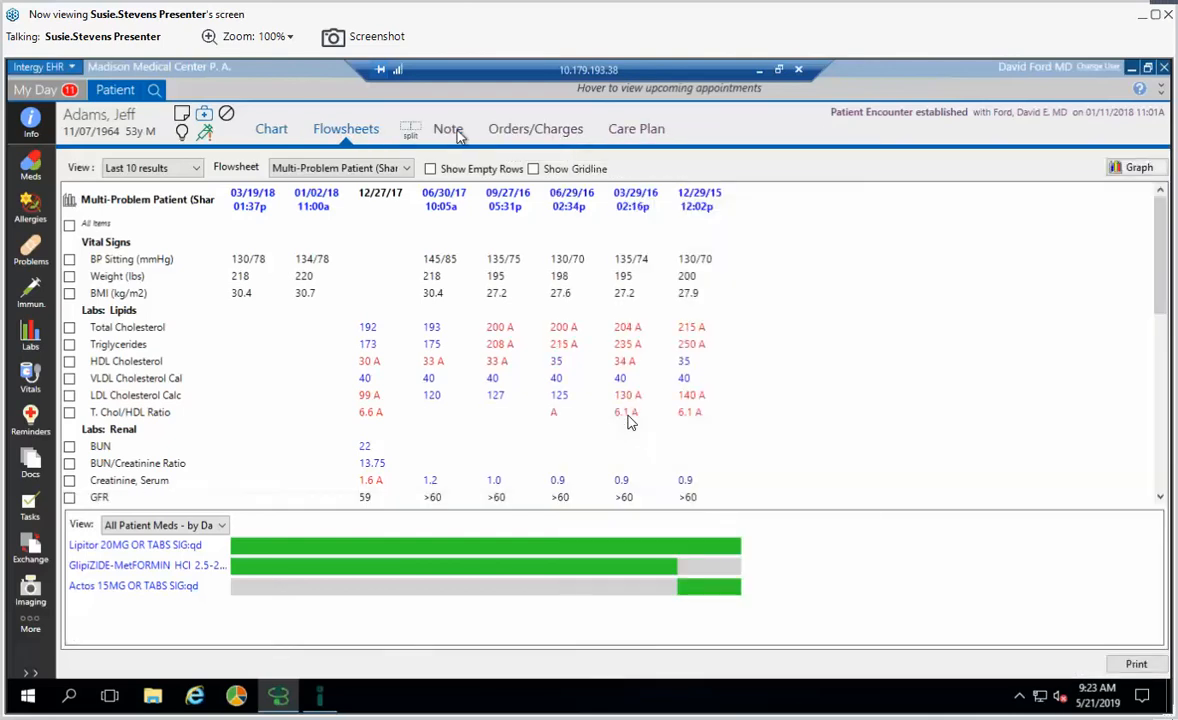
{"action": "left_click", "coordinate": [451, 130]}
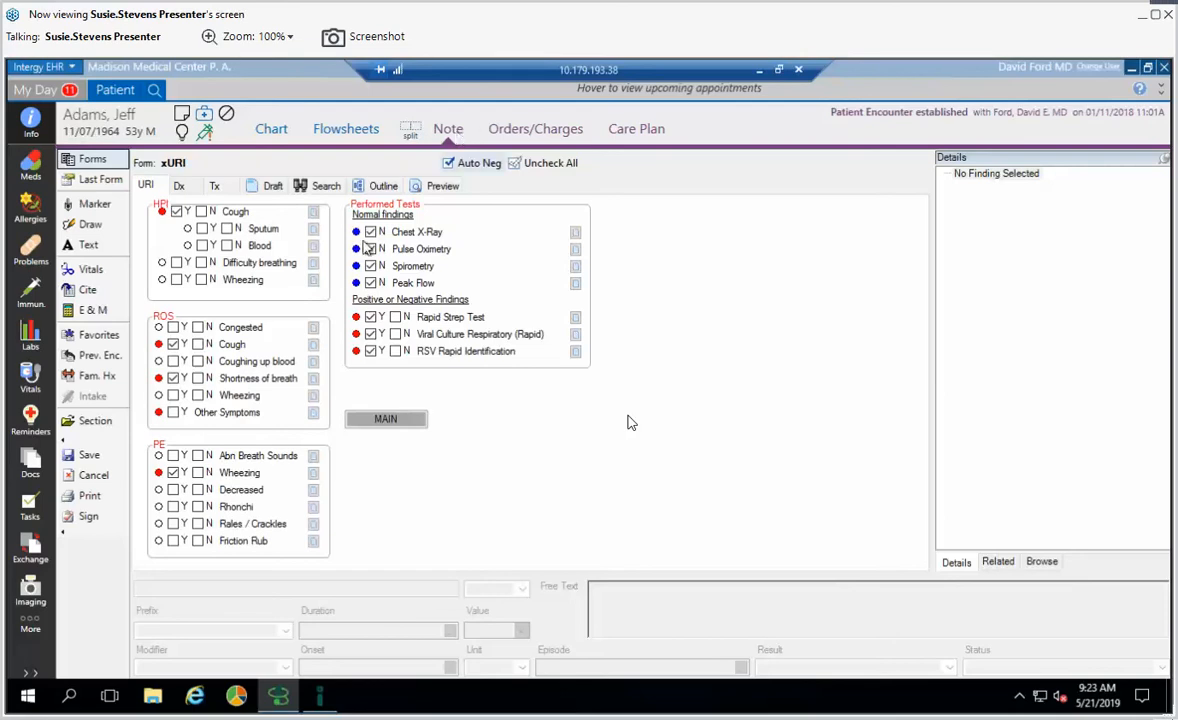
- Apply the ROS Normal favorite to the note and preview its Review of Systems section
{"action": "left_click", "coordinate": [100, 341]}
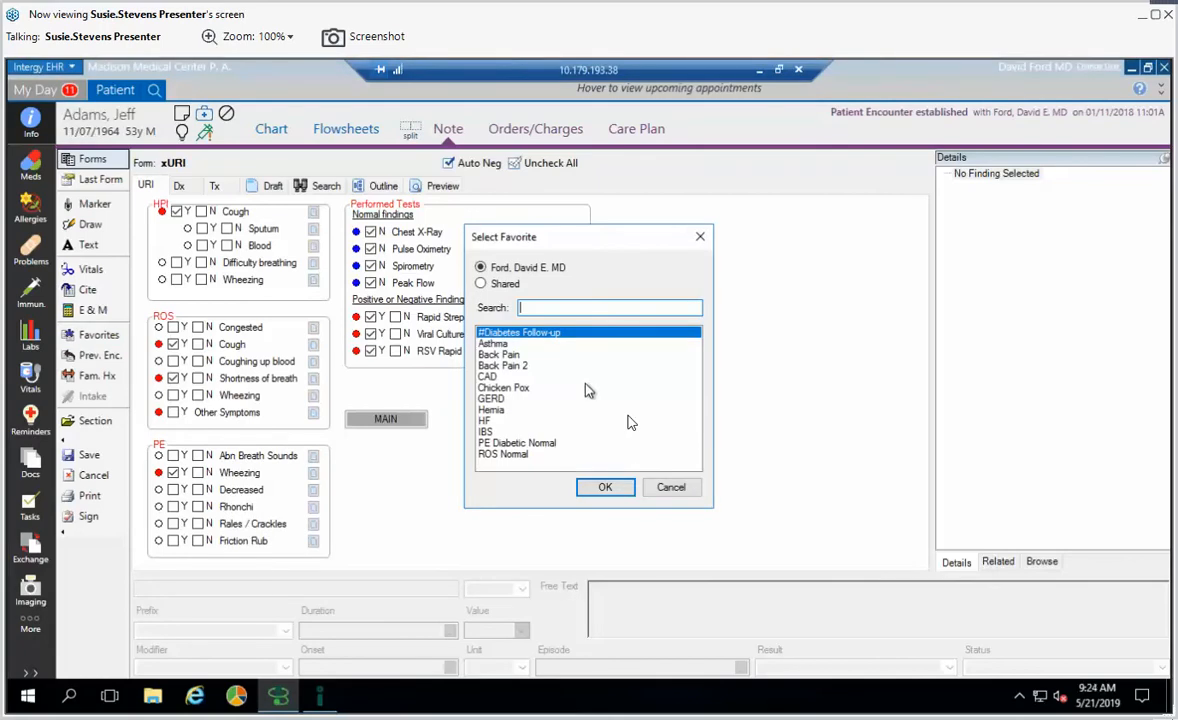
{"action": "double_click", "coordinate": [515, 455]}
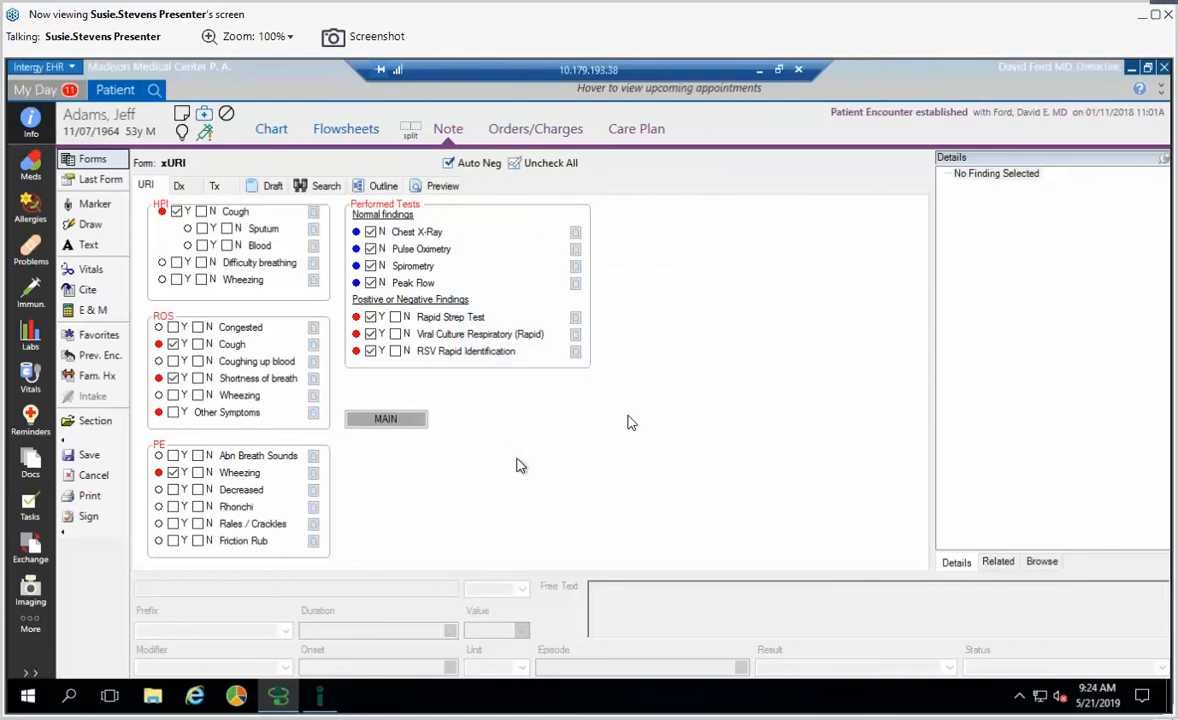
{"action": "left_click", "coordinate": [440, 186]}
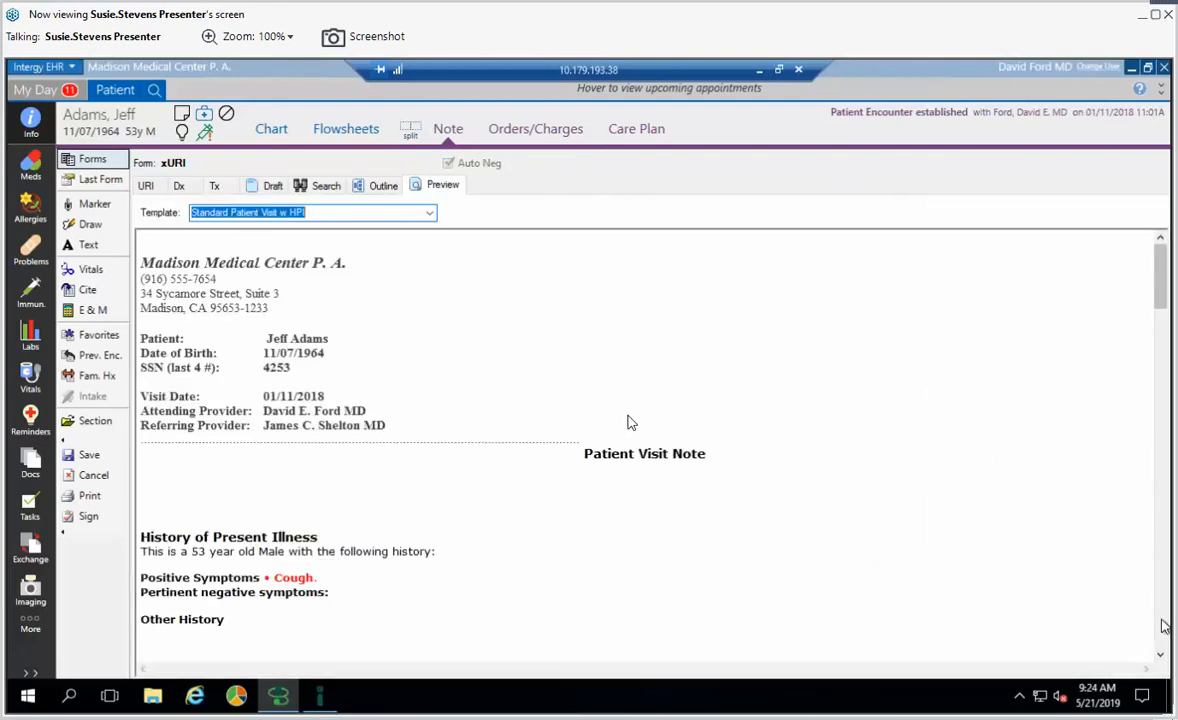
{"action": "scroll", "coordinate": [857, 634], "scroll_direction": "down", "scroll_amount": 5}
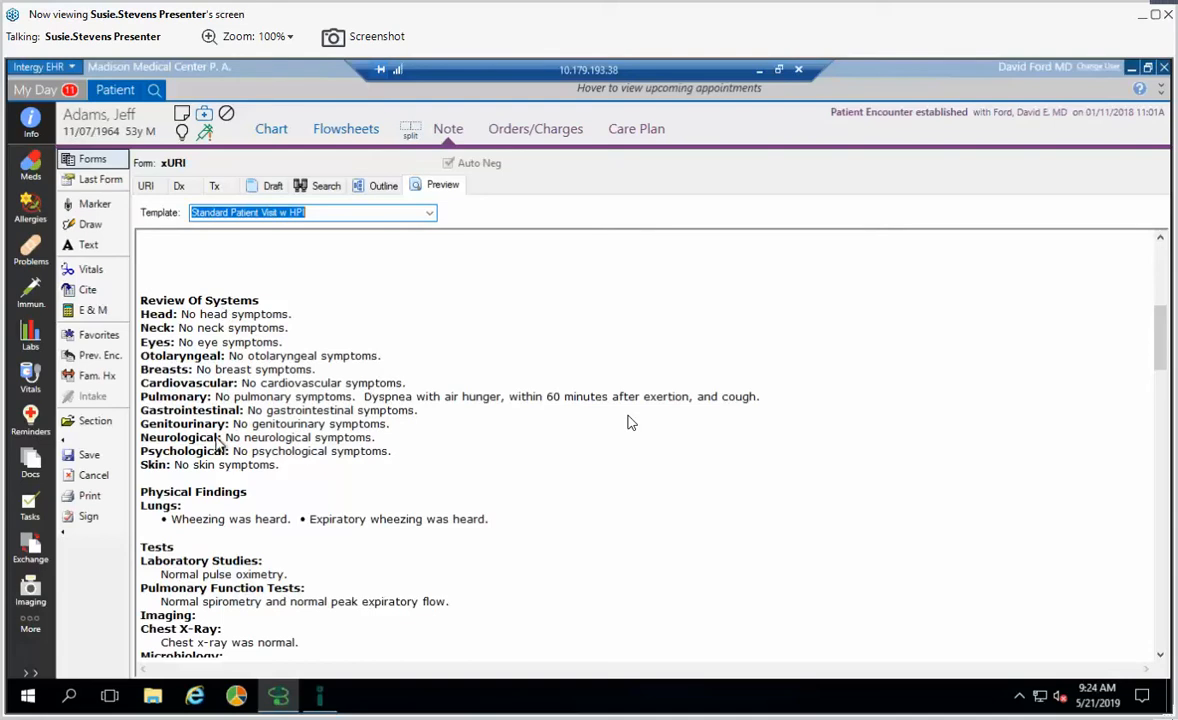
- Check the favorites and the previous encounters available to copy from without selecting any, and try to copy family history
{"action": "left_click", "coordinate": [84, 343]}
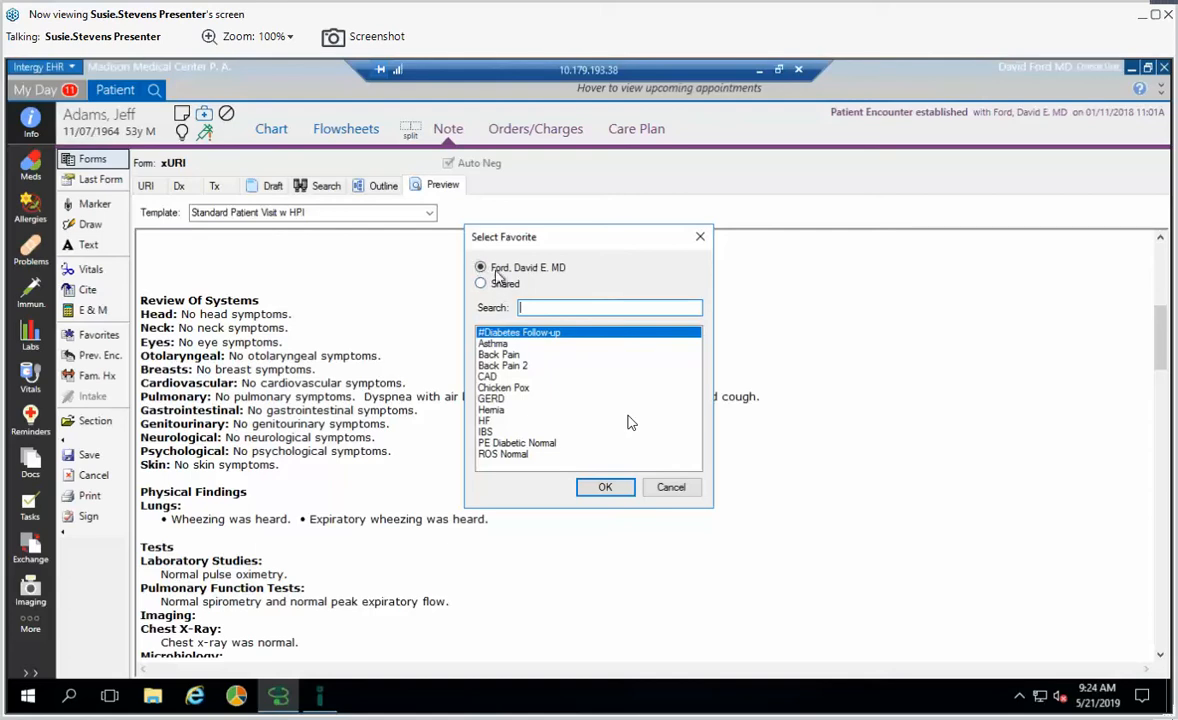
{"action": "left_click", "coordinate": [700, 240]}
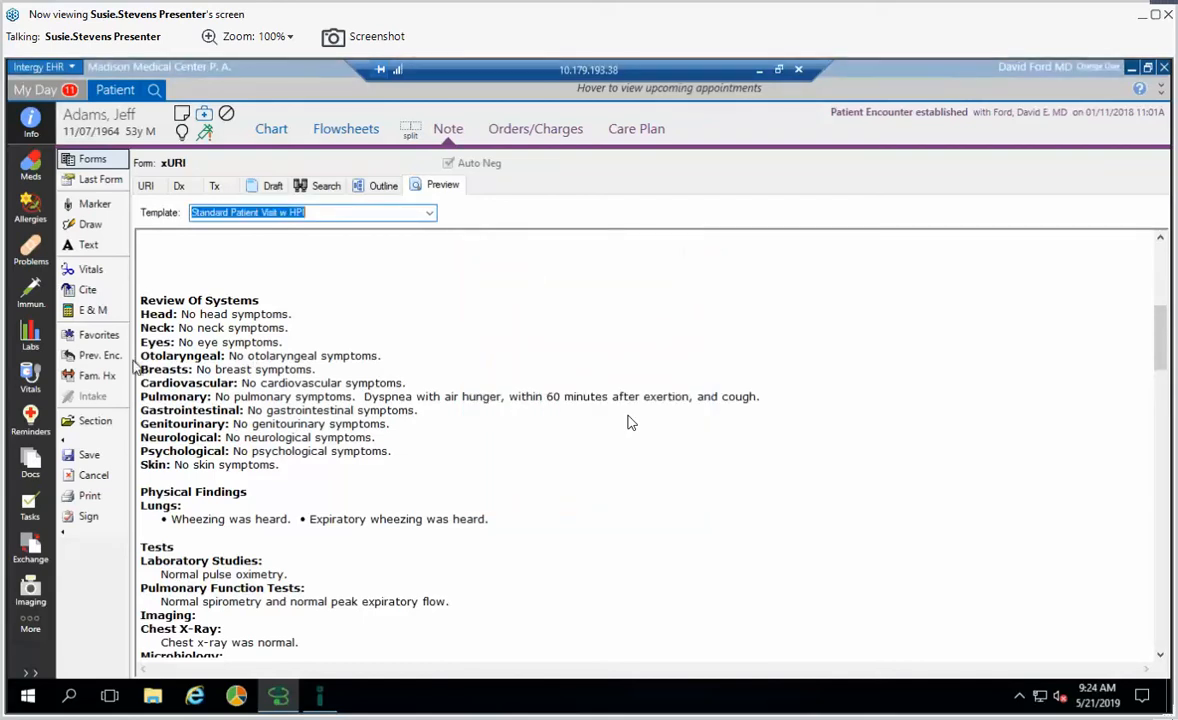
{"action": "left_click", "coordinate": [90, 357]}
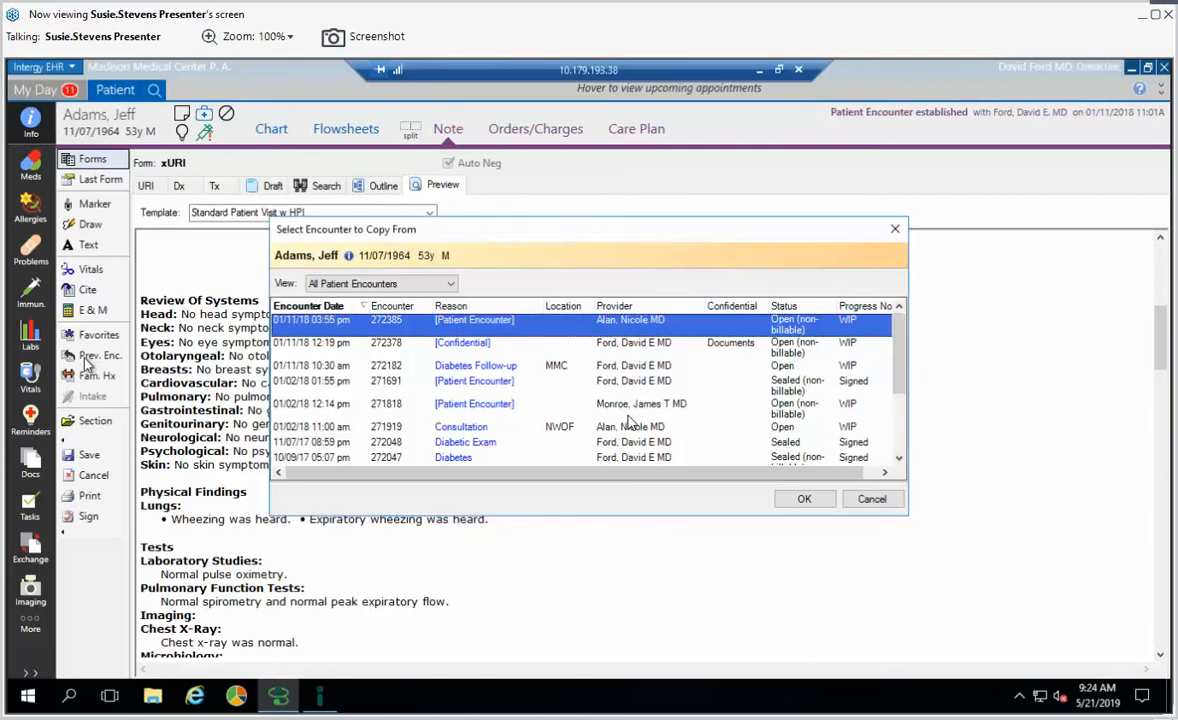
{"action": "left_click", "coordinate": [895, 229]}
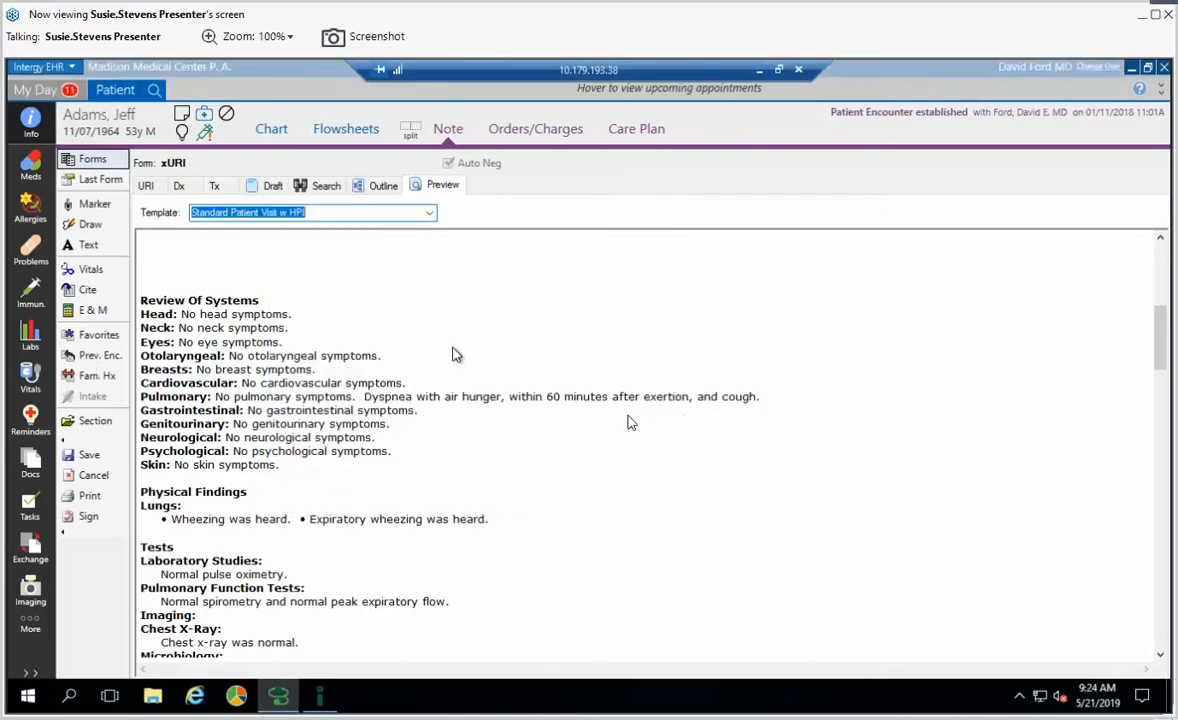
{"action": "left_click", "coordinate": [100, 378]}
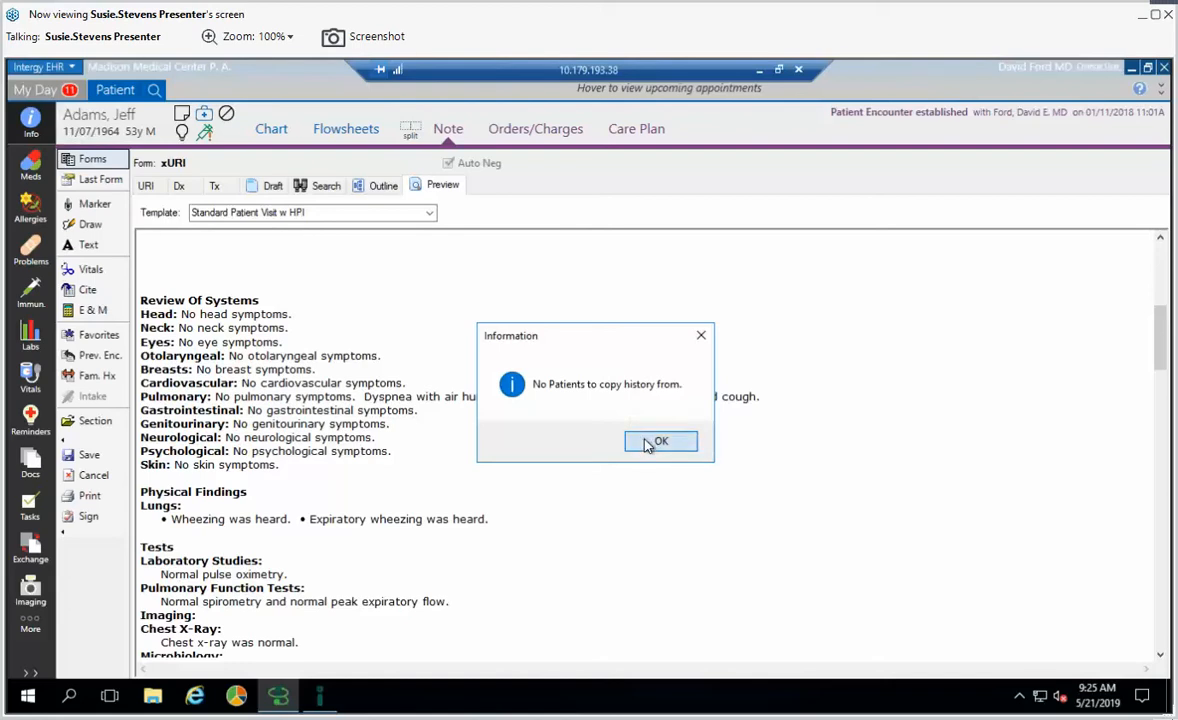
- Dismiss the family history message, reopen the last used form, and review the patient's information summary down to the appointments
{"action": "left_click", "coordinate": [650, 444]}
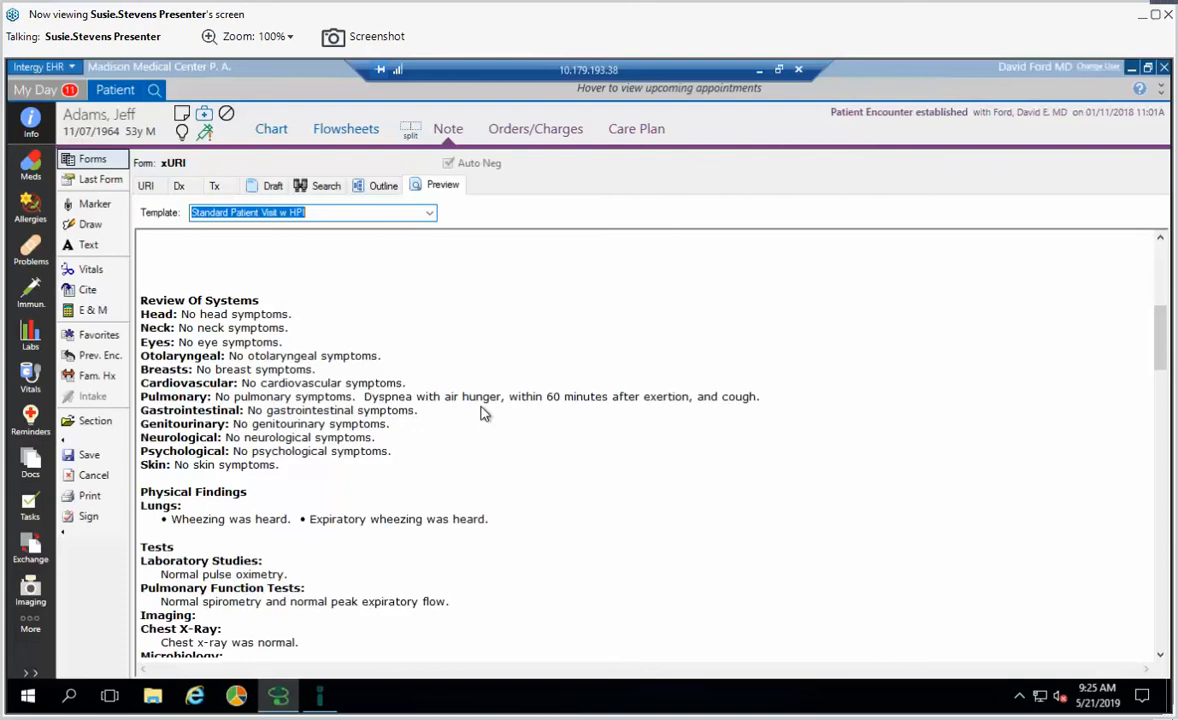
{"action": "left_click", "coordinate": [90, 181]}
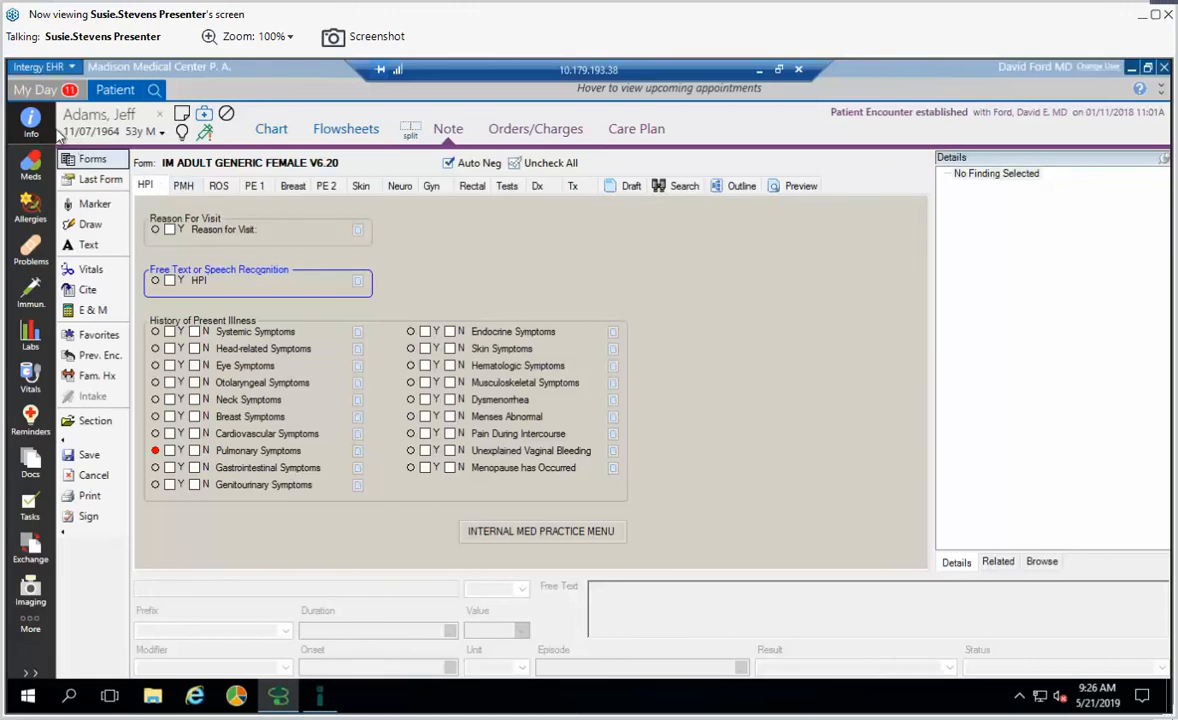
{"action": "left_click", "coordinate": [31, 120]}
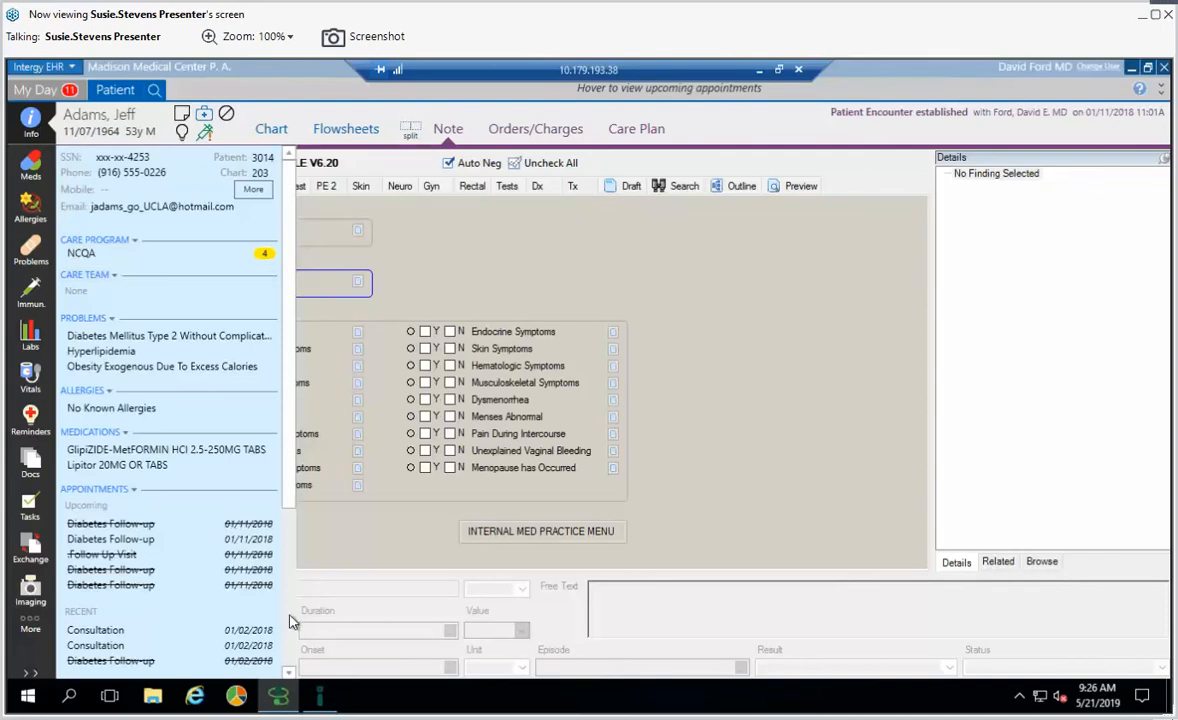
{"action": "scroll", "coordinate": [287, 622], "scroll_direction": "down", "scroll_amount": 5}
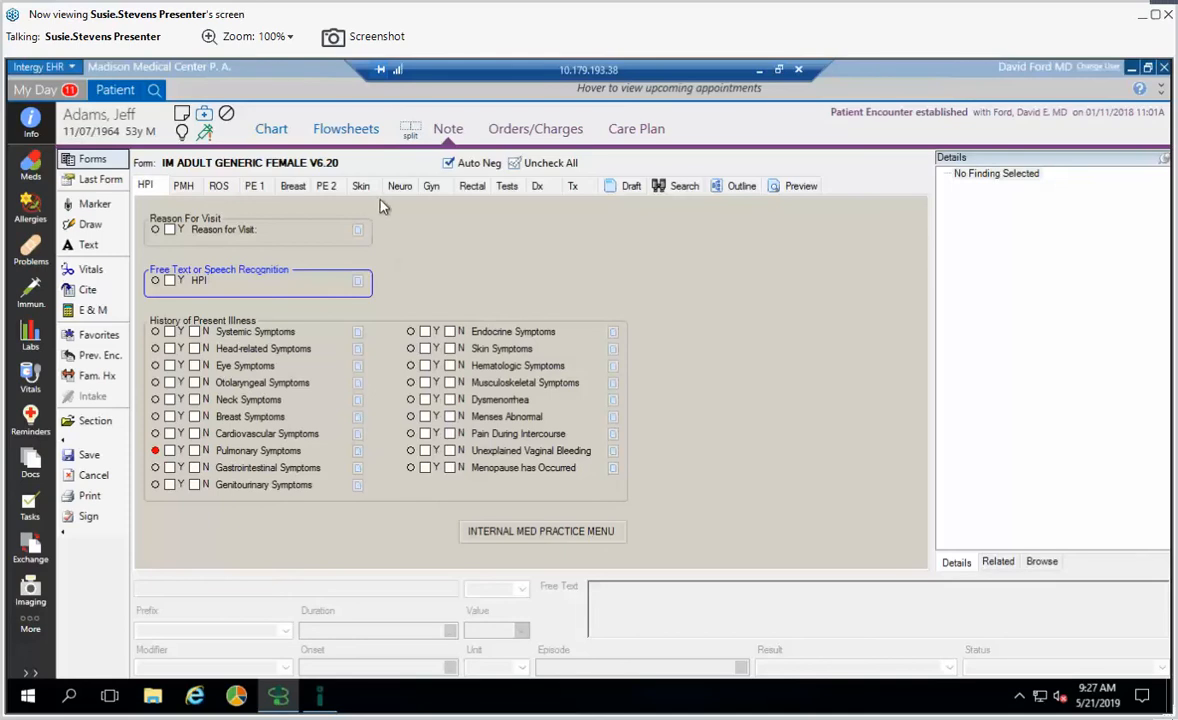
- Save the encounter note and open the visit's orders and charges
{"action": "mouse_move", "coordinate": [355, 92]}
{"action": "left_click", "coordinate": [92, 452]}
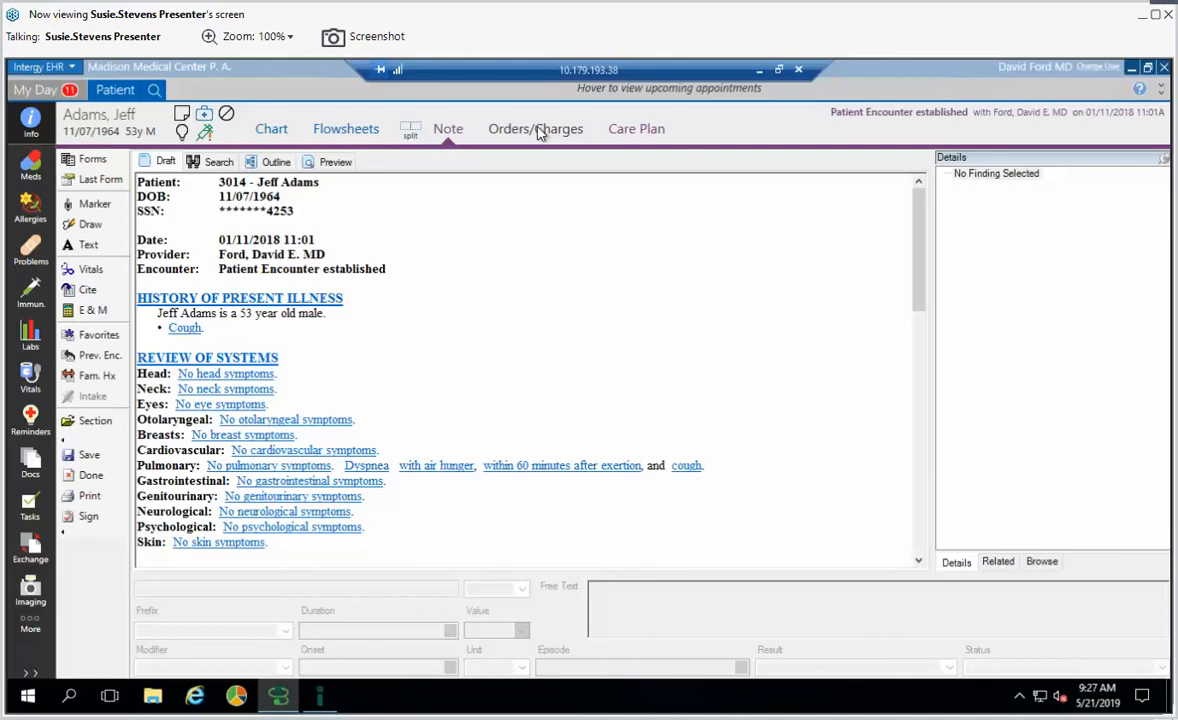
{"action": "left_click", "coordinate": [498, 126]}
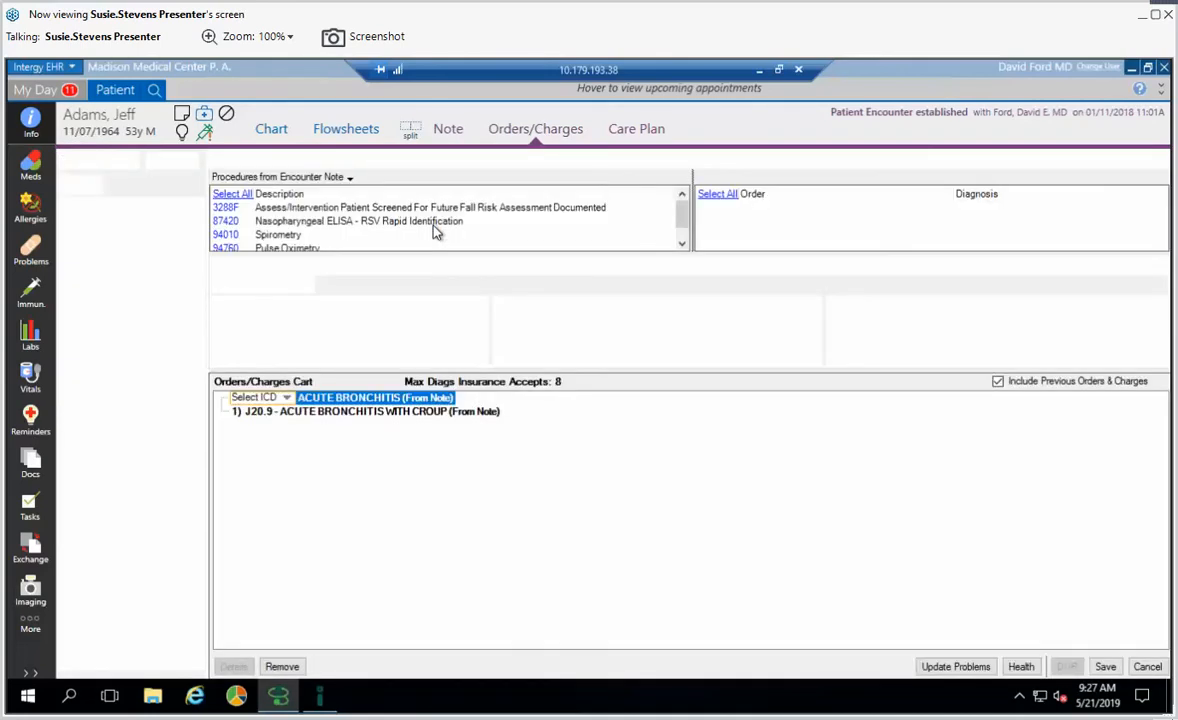
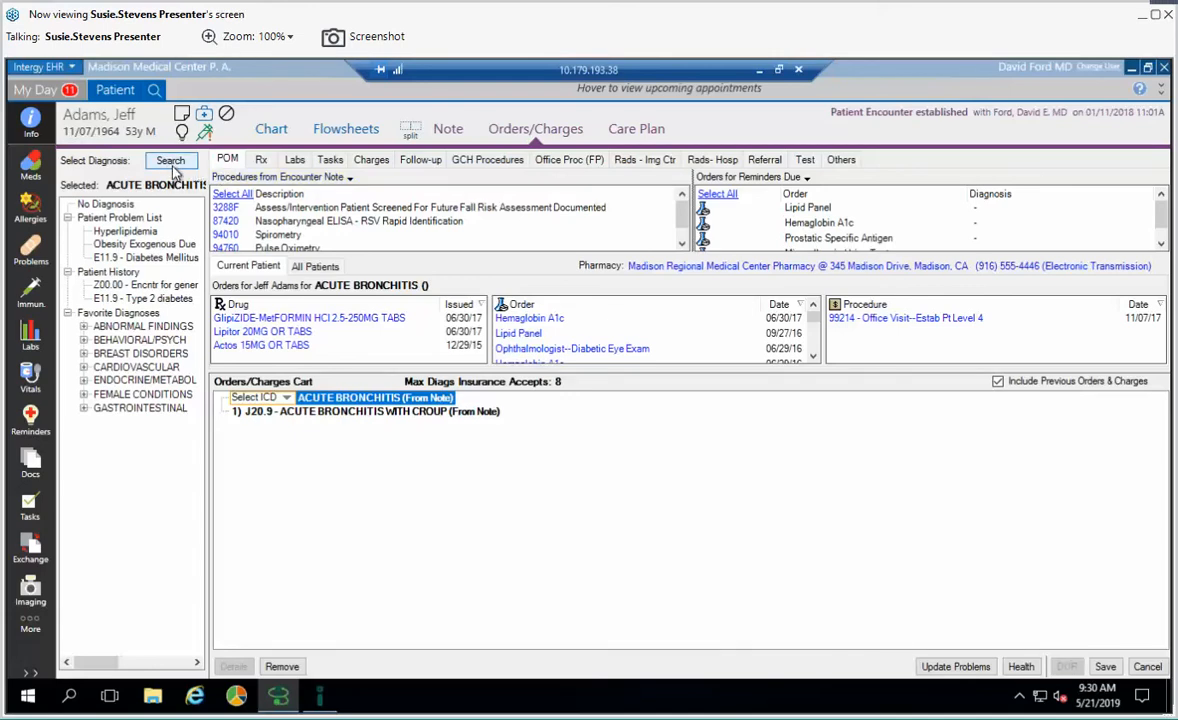
- Search the diagnoses for i10 and add Essential (primary) hypertension to the orders cart
{"action": "left_click", "coordinate": [171, 163]}
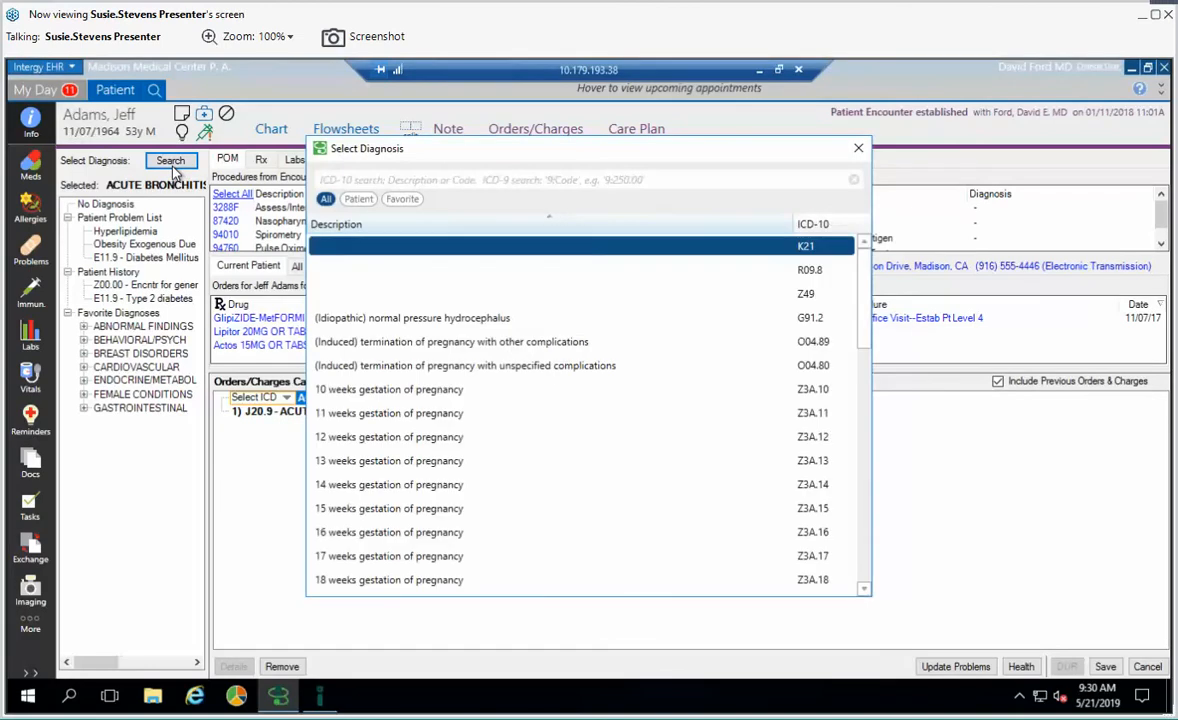
{"action": "type", "text": "i10"}
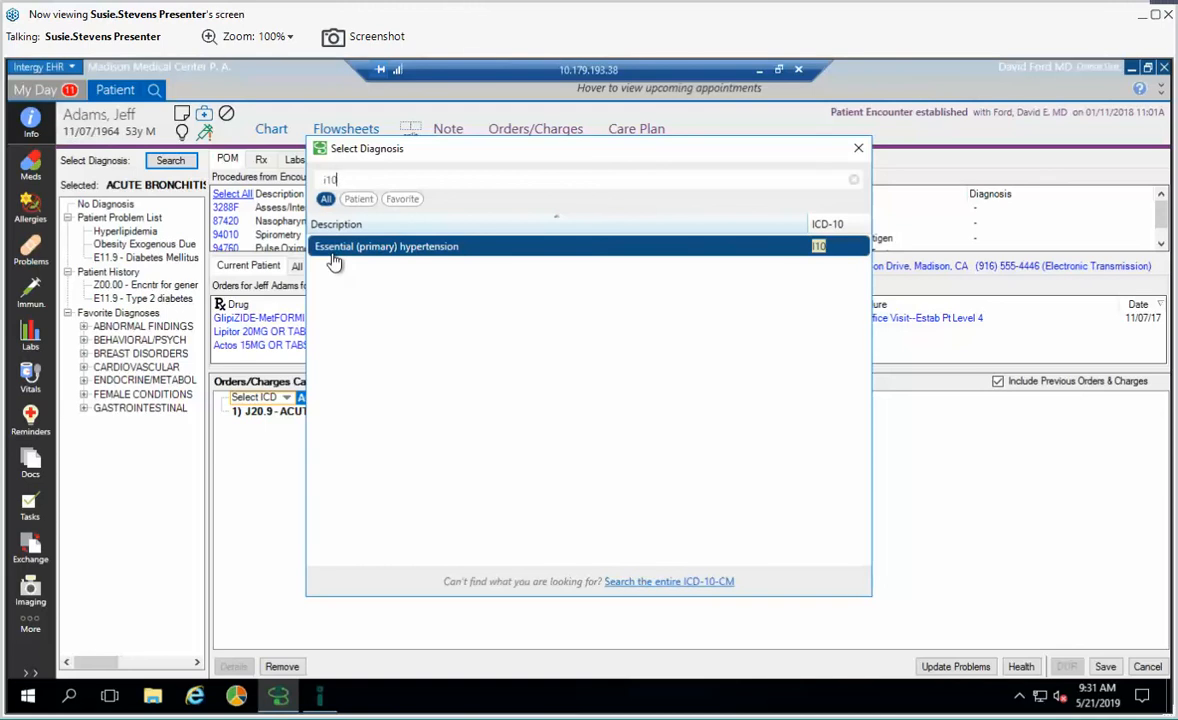
{"action": "double_click", "coordinate": [332, 252]}
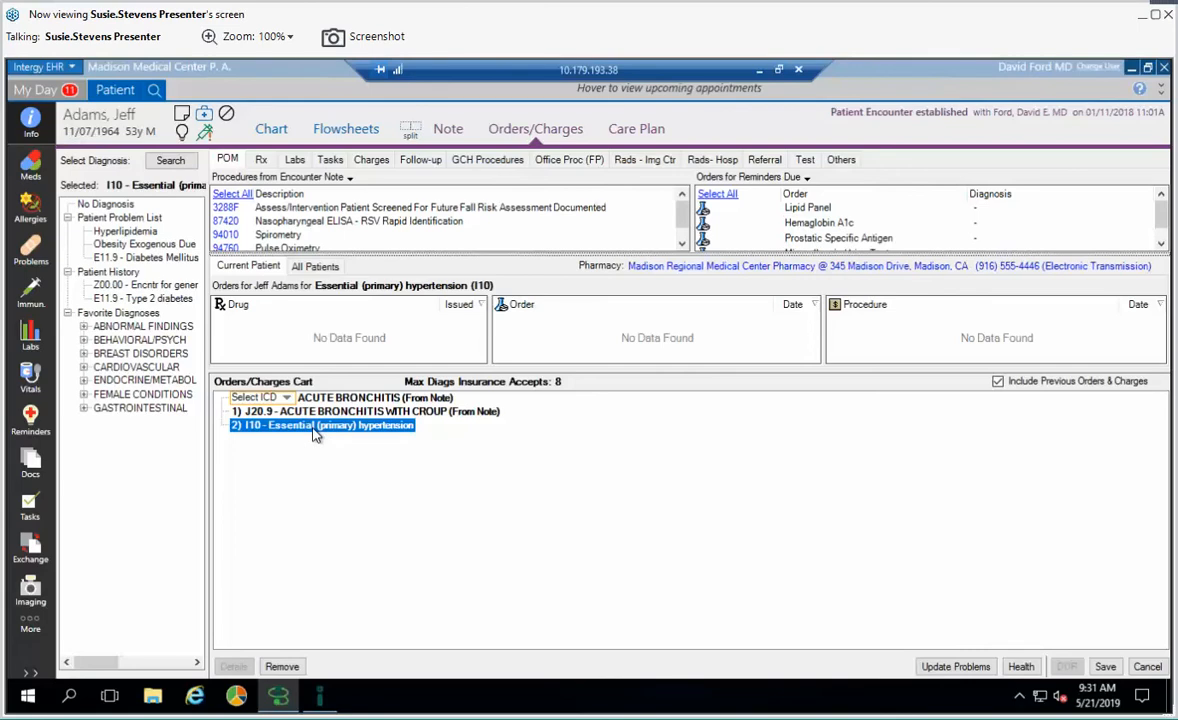
- From the all-patients orders for hypertension, add Lisinopril 20 MG and Microzide 12.5 MG, each qd, 30 days, 0 refill
{"action": "left_click", "coordinate": [316, 266]}
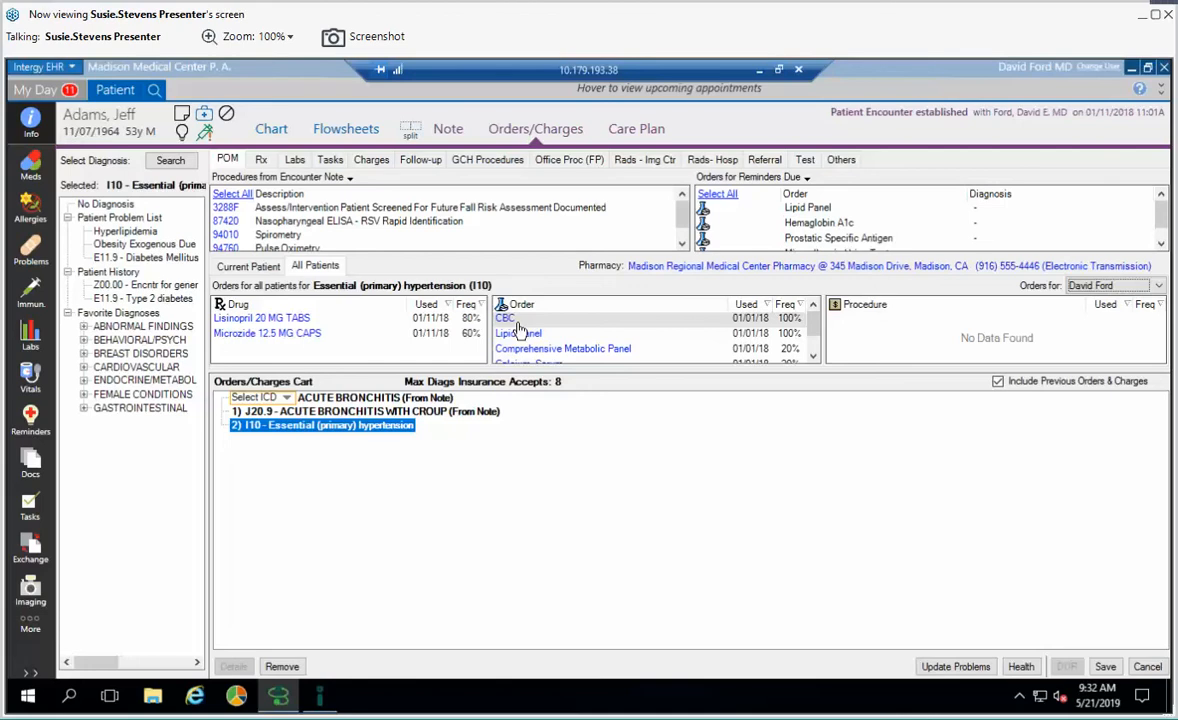
{"action": "left_click", "coordinate": [297, 325]}
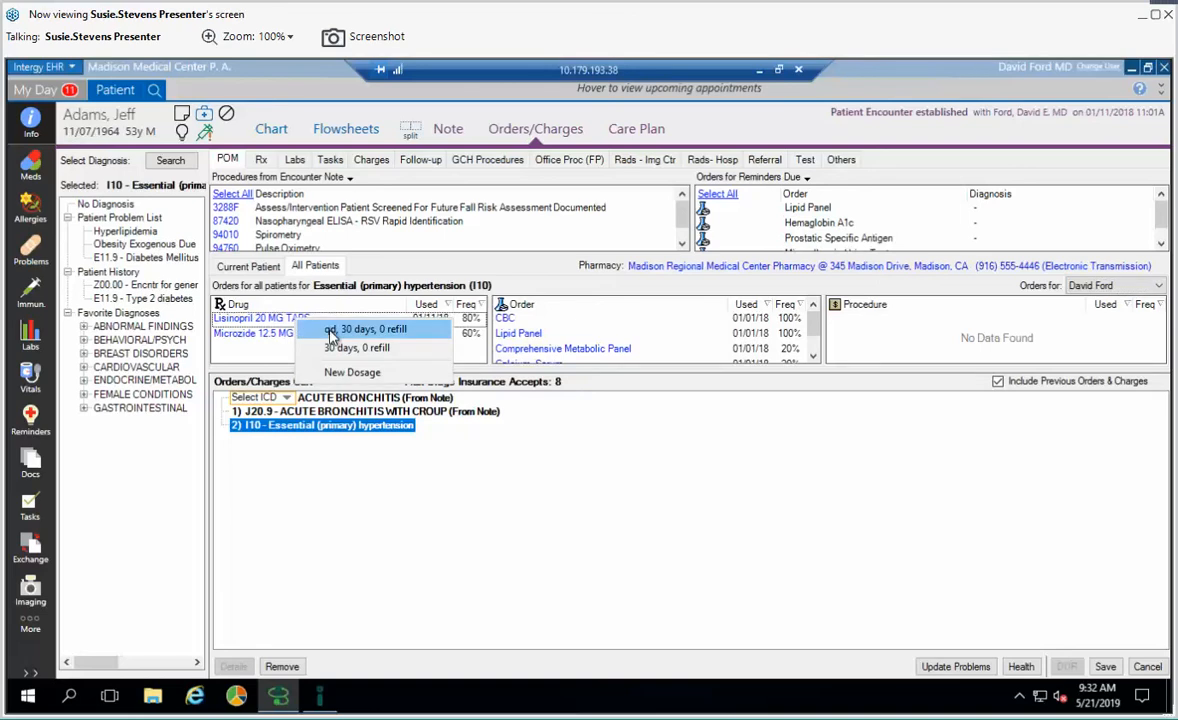
{"action": "mouse_move", "coordinate": [318, 333]}
{"action": "left_mouse_down"}
{"action": "mouse_move", "coordinate": [329, 330]}
{"action": "mouse_move", "coordinate": [305, 325]}
{"action": "mouse_move", "coordinate": [316, 316]}
{"action": "left_mouse_up"}
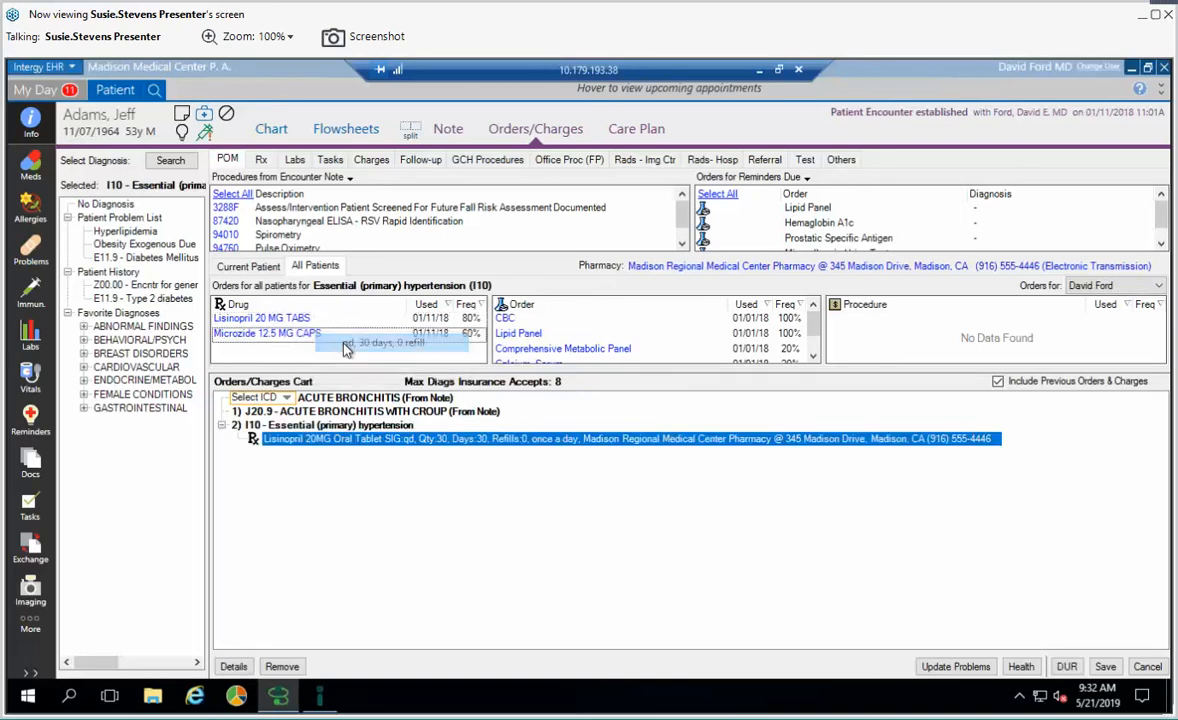
- Order a CBC and a Lipid Panel for the hypertension diagnosis, both with results due 01/18/2018
{"action": "left_click", "coordinate": [505, 318]}
{"action": "left_click", "coordinate": [540, 335]}
{"action": "left_click", "coordinate": [518, 333]}
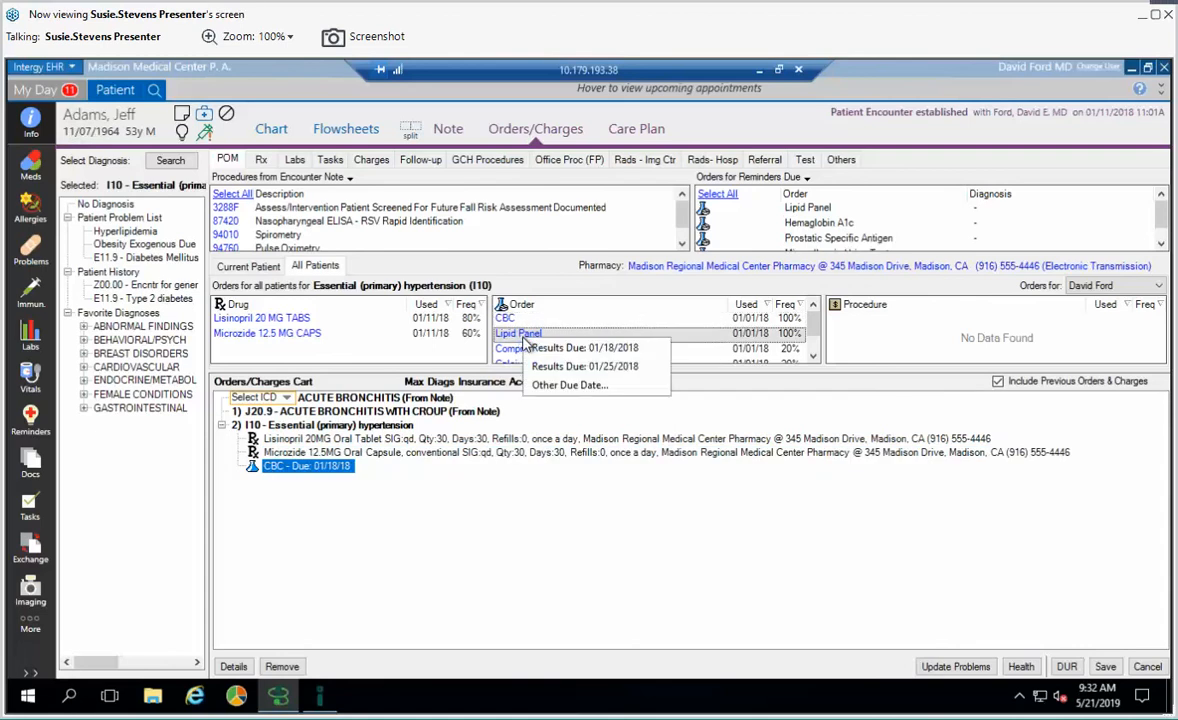
{"action": "left_click", "coordinate": [537, 352]}
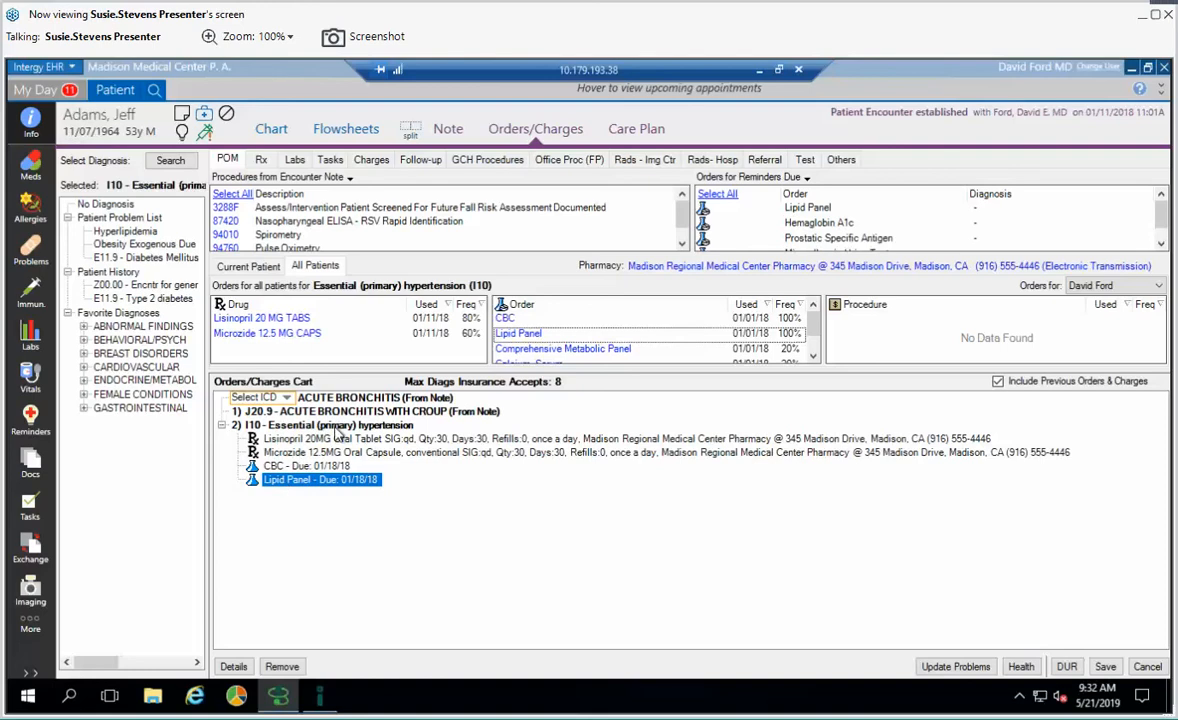
- Add all encounter note procedures, plus the due Hemaglobin A1c and Prostatic Specific Antigen orders with results due 01/18/2018
{"action": "left_click", "coordinate": [247, 199]}
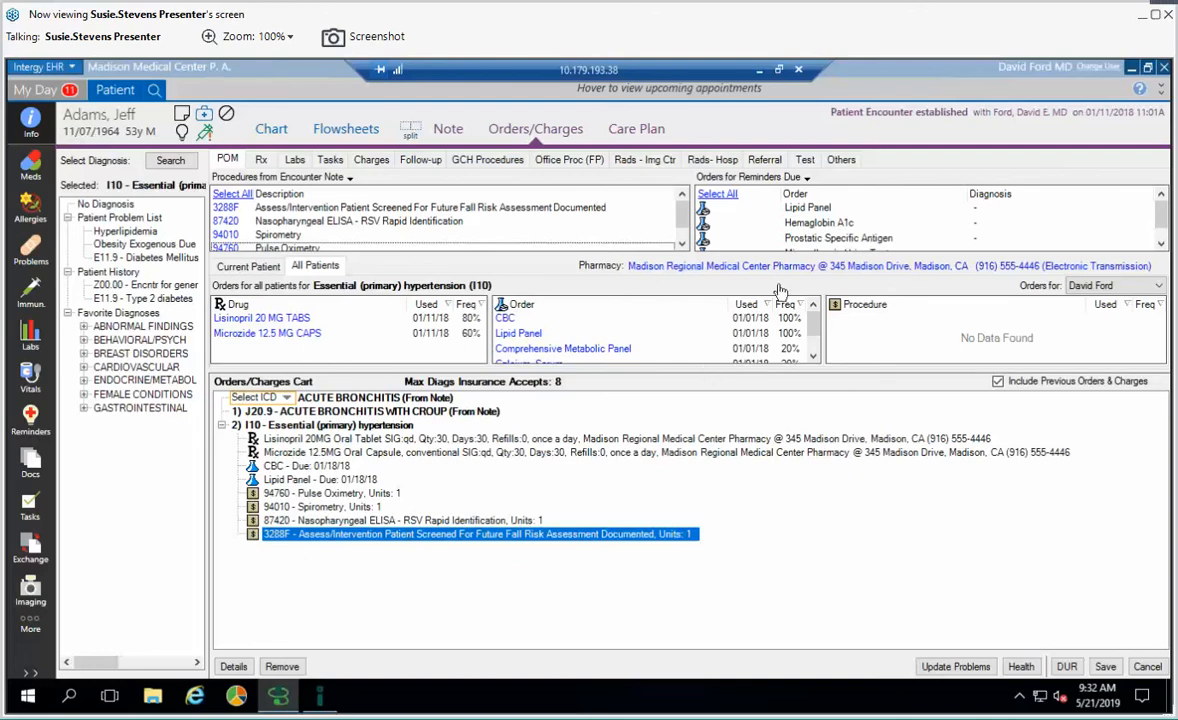
{"action": "left_click", "coordinate": [806, 229]}
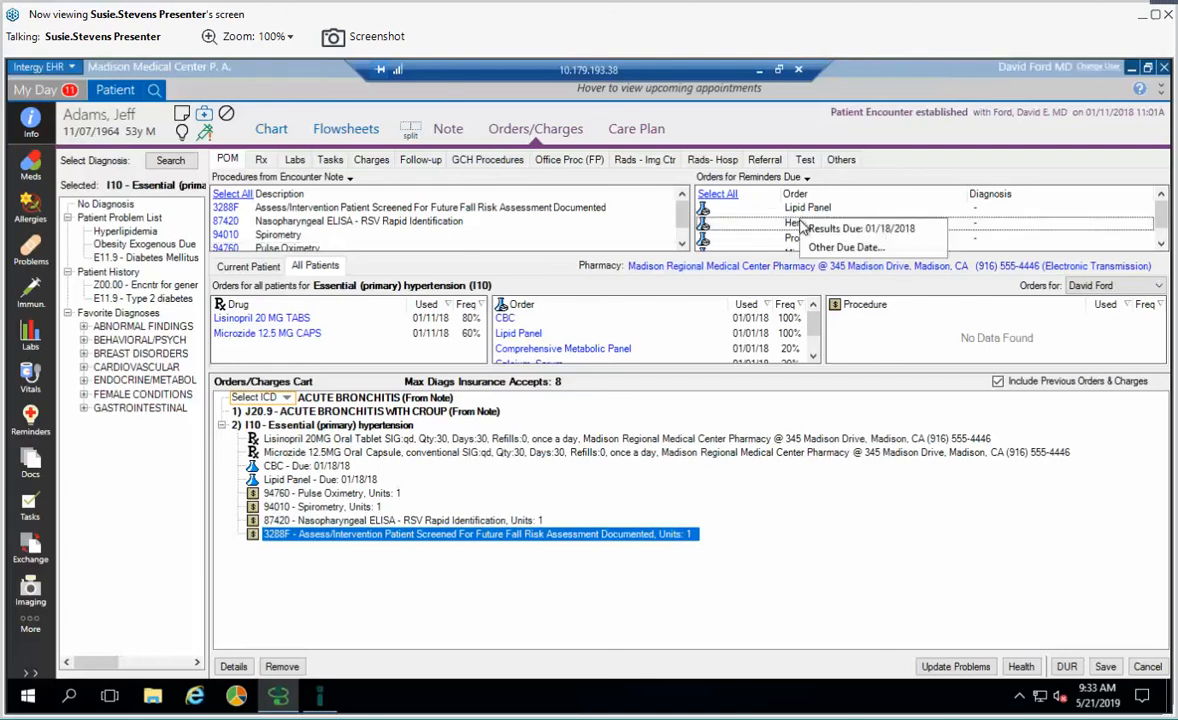
{"action": "left_click", "coordinate": [812, 229]}
{"action": "left_click", "coordinate": [800, 240]}
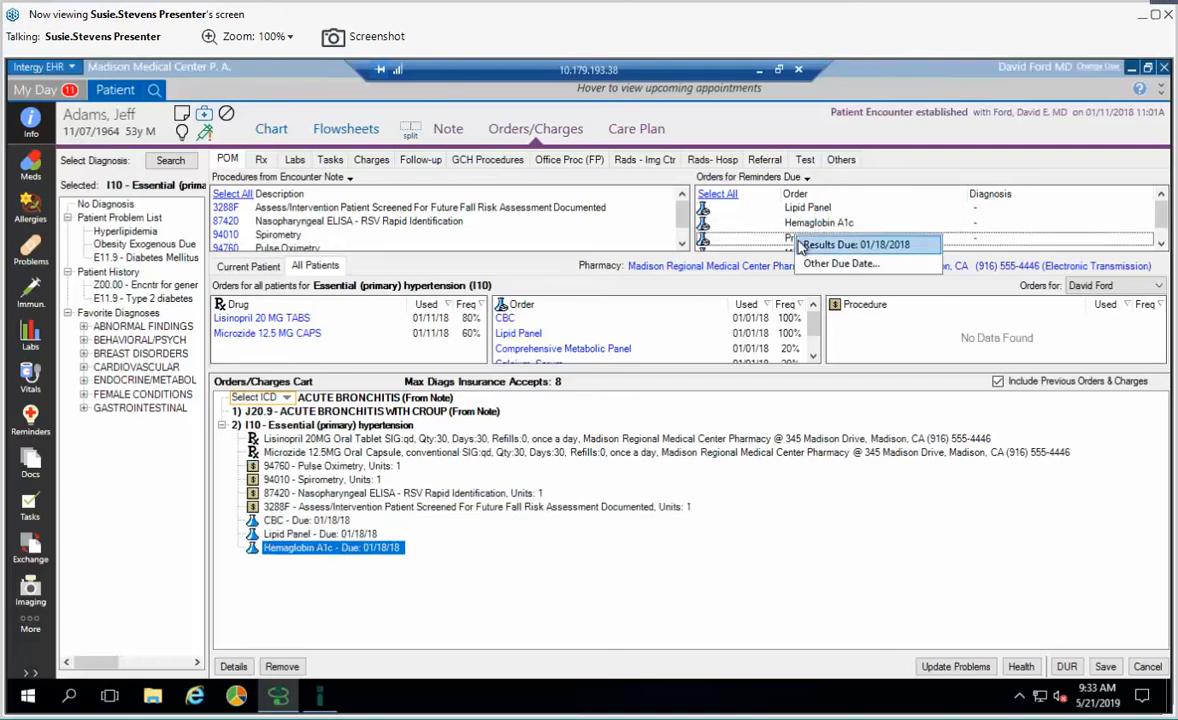
{"action": "left_click", "coordinate": [806, 242]}
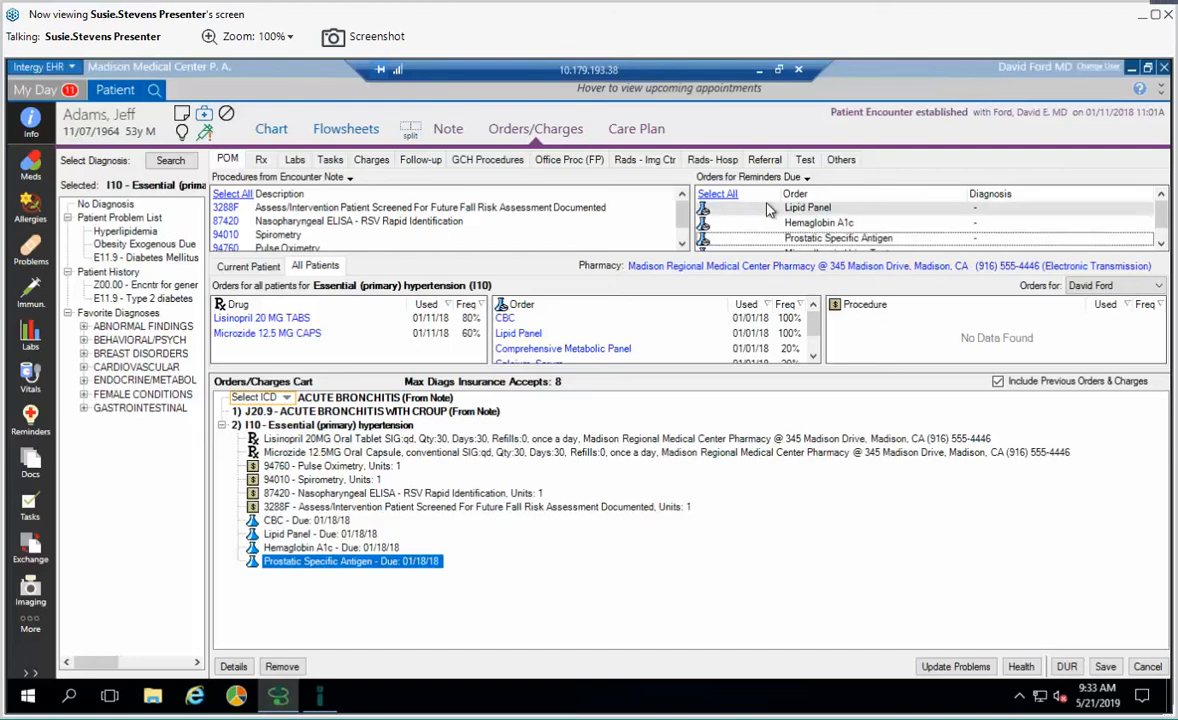
- Order the Calcium, Serum lab with results due 01/18/2018 and add a Neurologist referral to the cart
{"action": "left_click", "coordinate": [294, 160]}
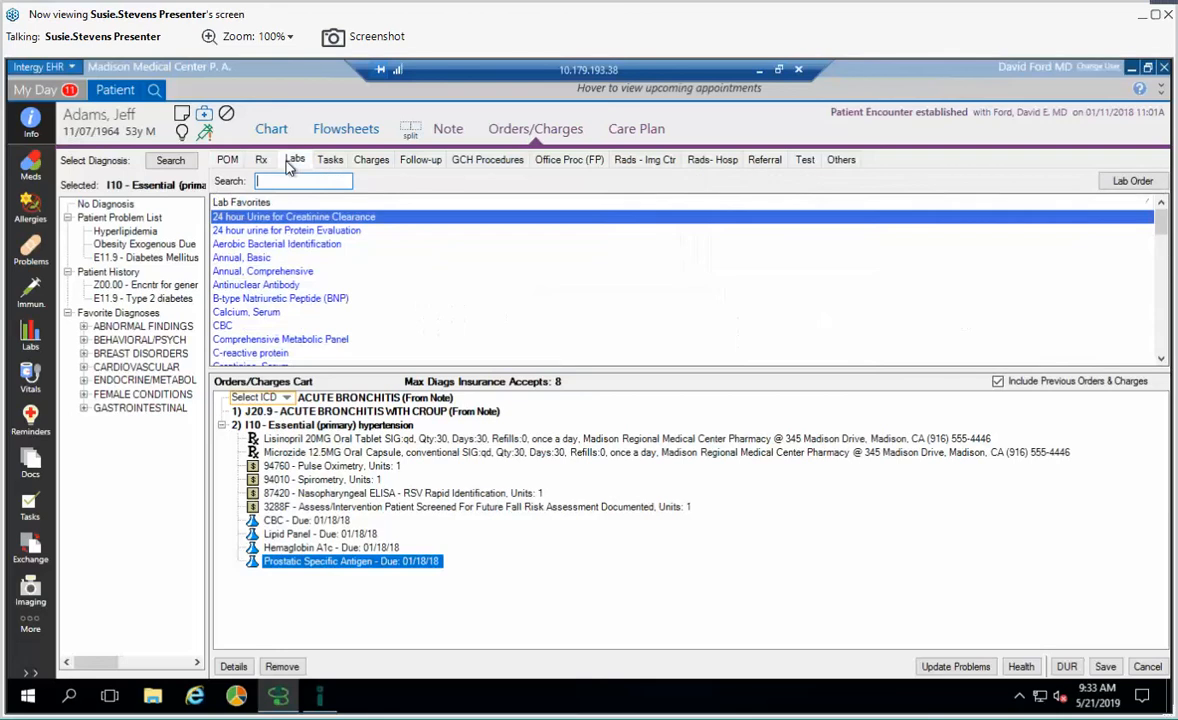
{"action": "left_click", "coordinate": [258, 313]}
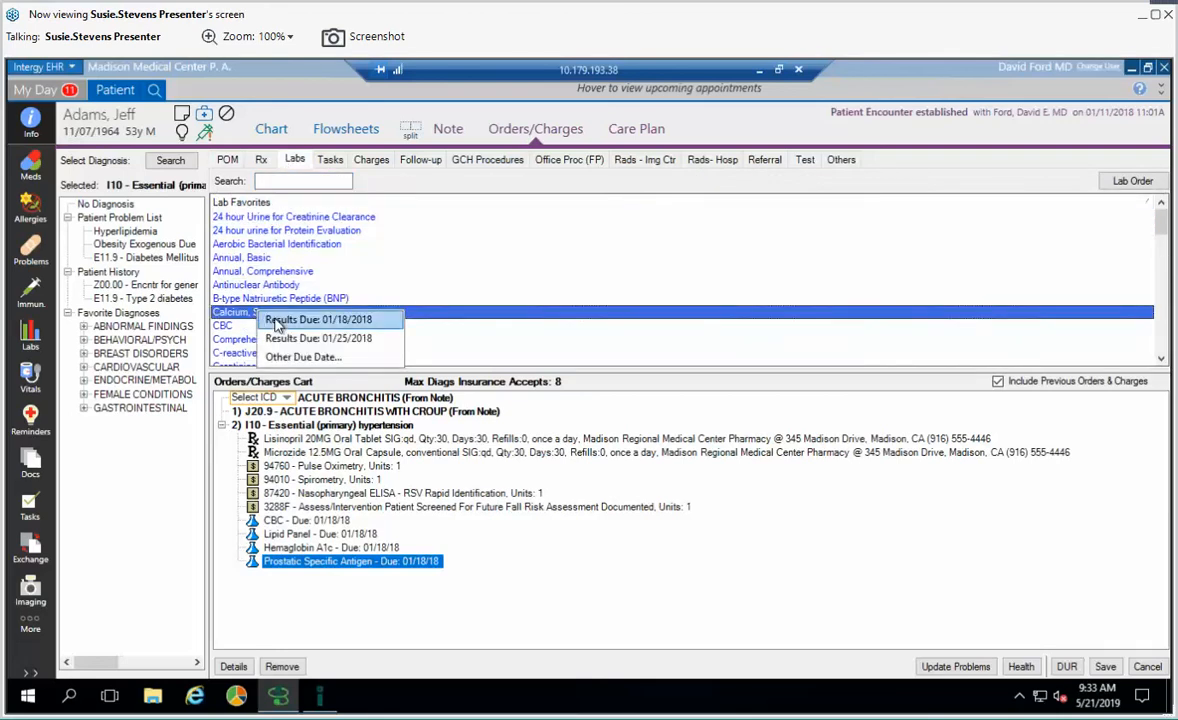
{"action": "left_click", "coordinate": [278, 320]}
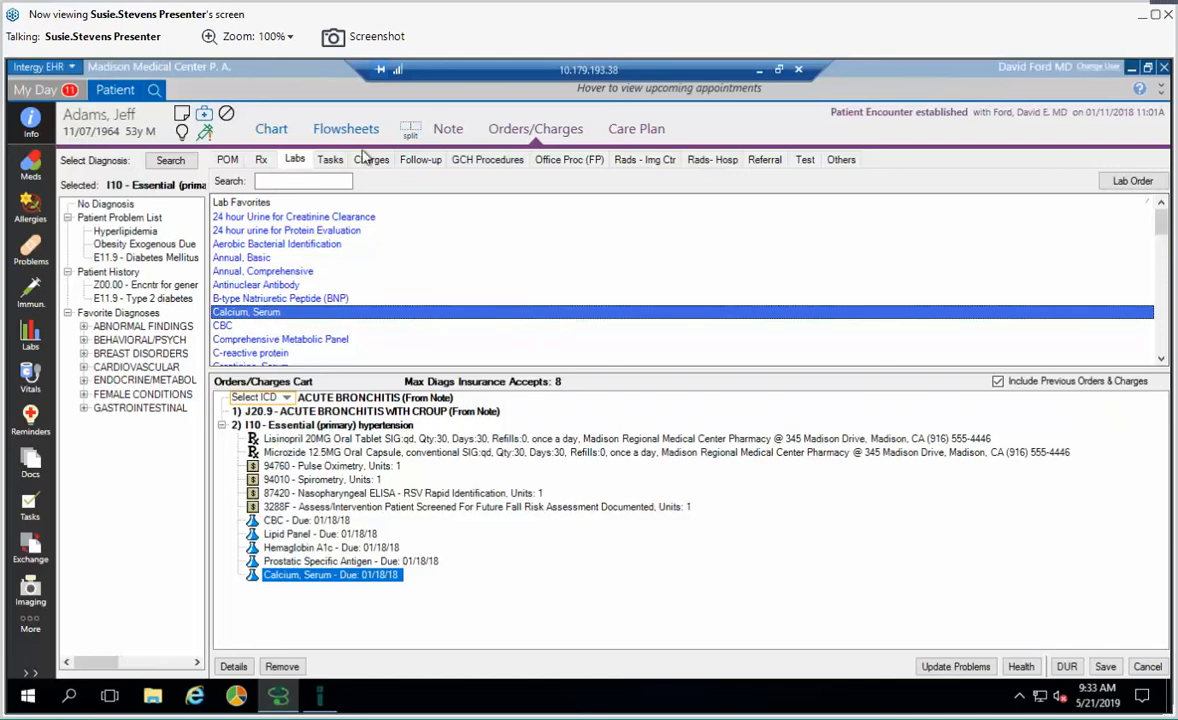
{"action": "left_click", "coordinate": [760, 163]}
{"action": "double_click", "coordinate": [268, 345]}
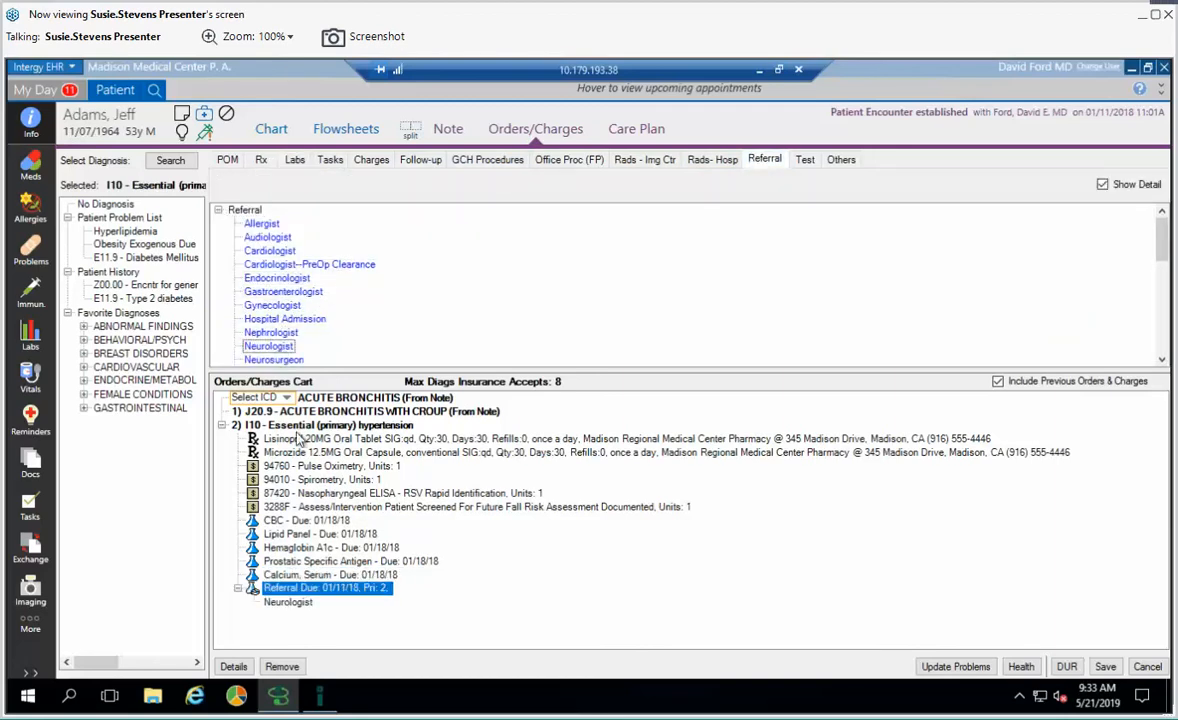
- Assign ICD-10 code J20.4 to acute bronchitis and add the 99212 Office Visit--Estab Pt Level 2 charge under it
{"action": "left_click", "coordinate": [281, 399]}
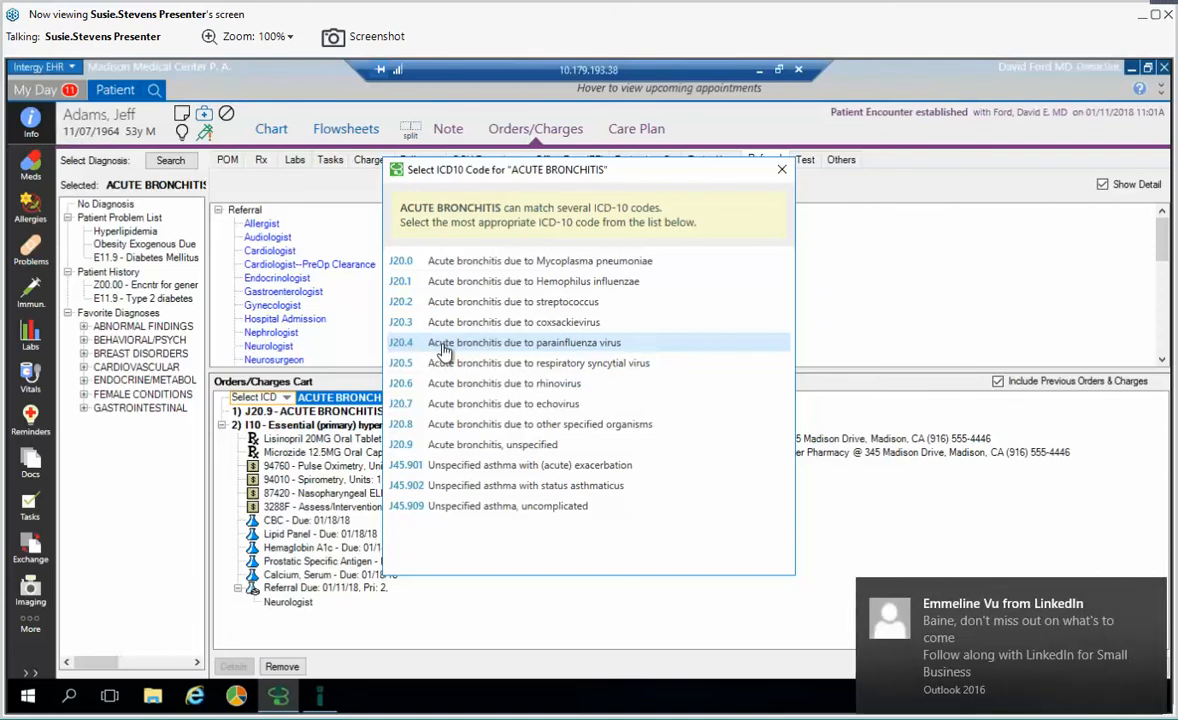
{"action": "left_click", "coordinate": [445, 350]}
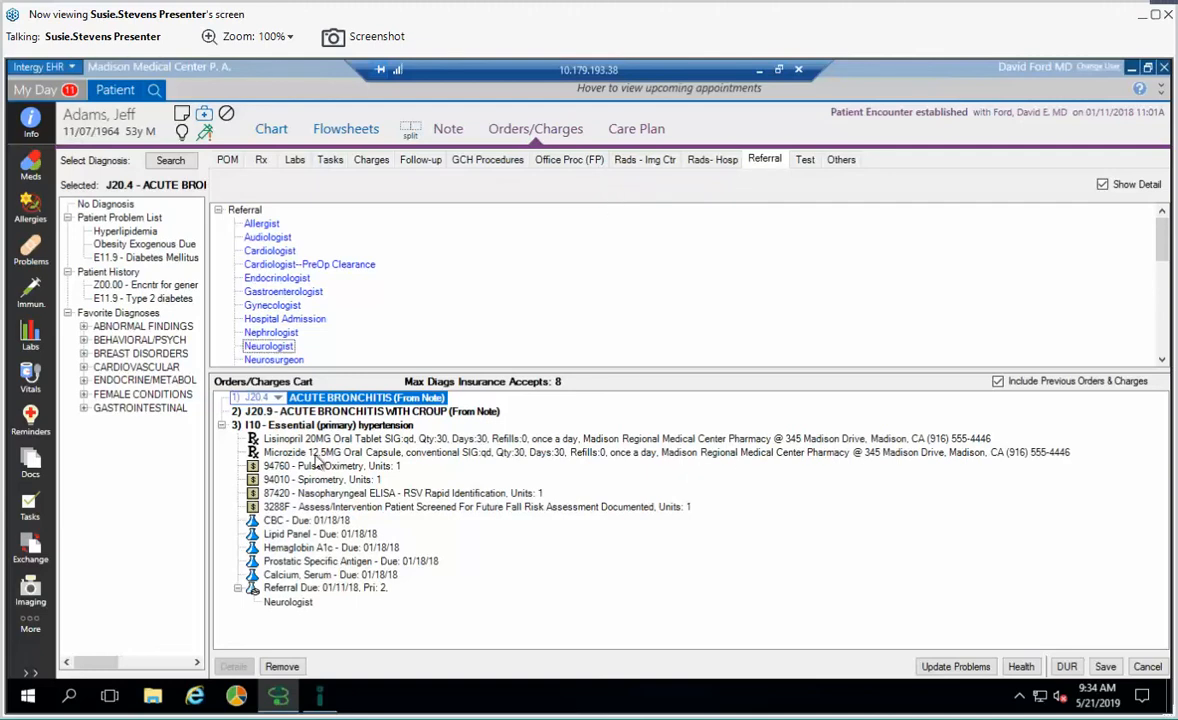
{"action": "left_click", "coordinate": [376, 164]}
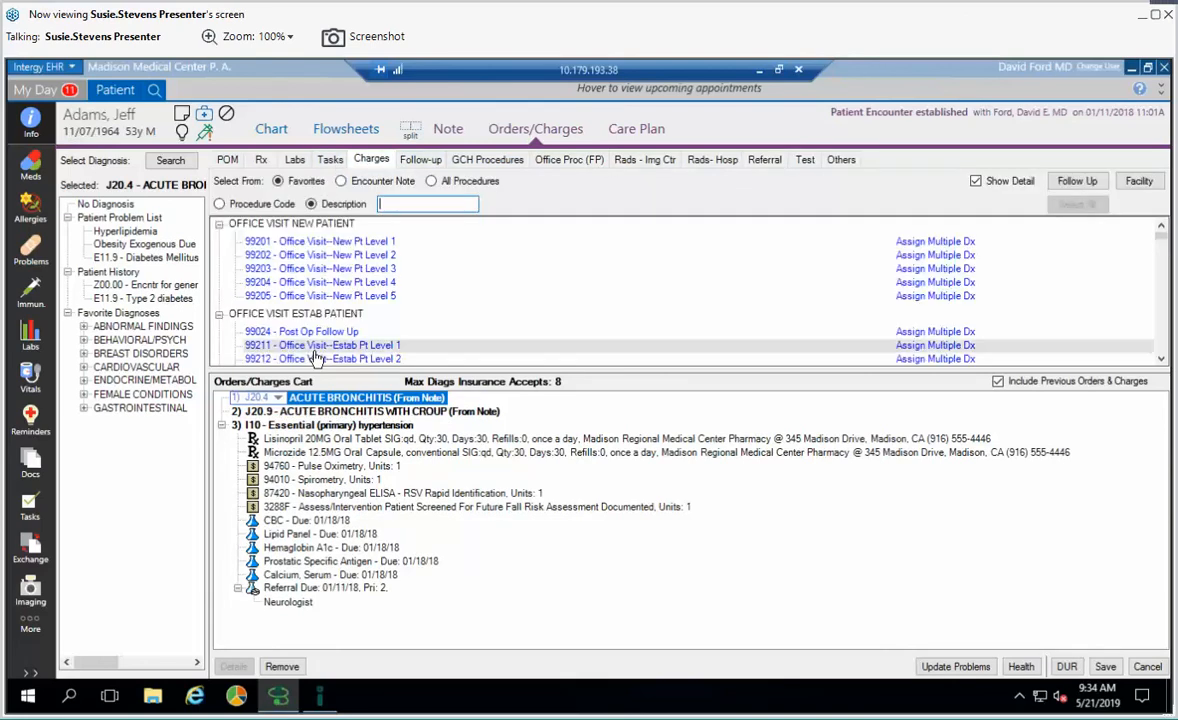
{"action": "left_click_drag", "start_coordinate": [318, 356], "coordinate": [320, 418]}
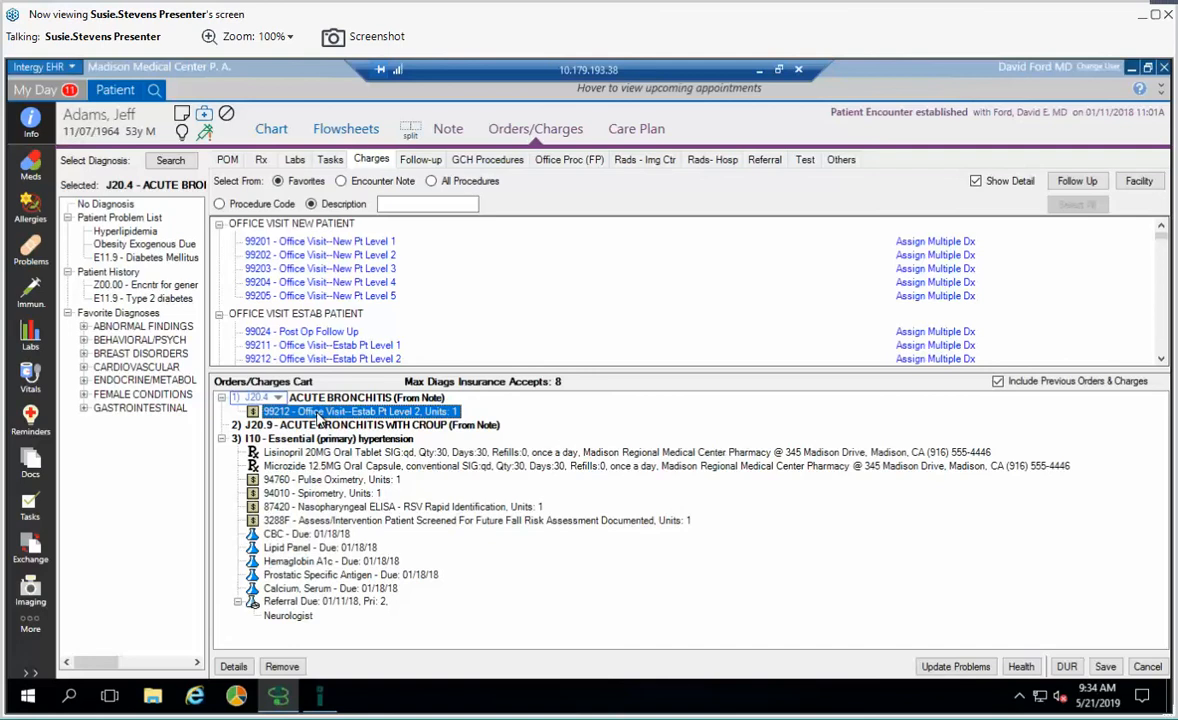
- Give the 99212 charge modifier 25 - Signi/Sep Eval. & Man. and second diagnosis I10, and save its procedure details
{"action": "double_click", "coordinate": [318, 418]}
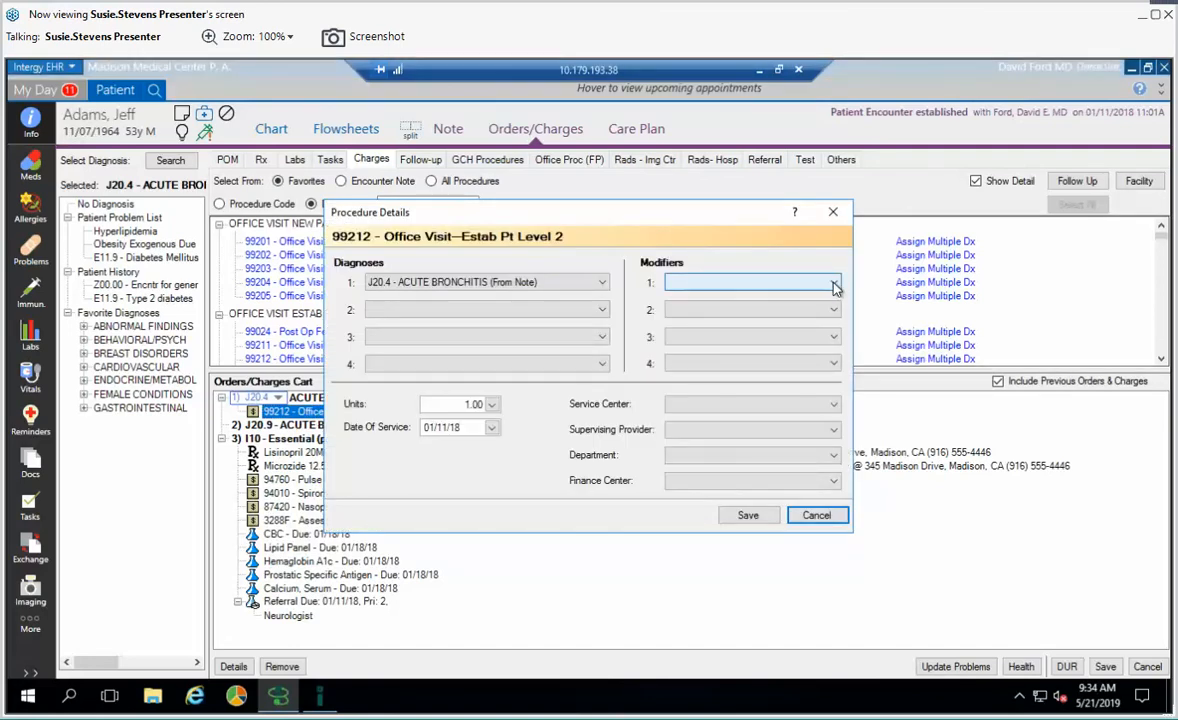
{"action": "left_click", "coordinate": [834, 284]}
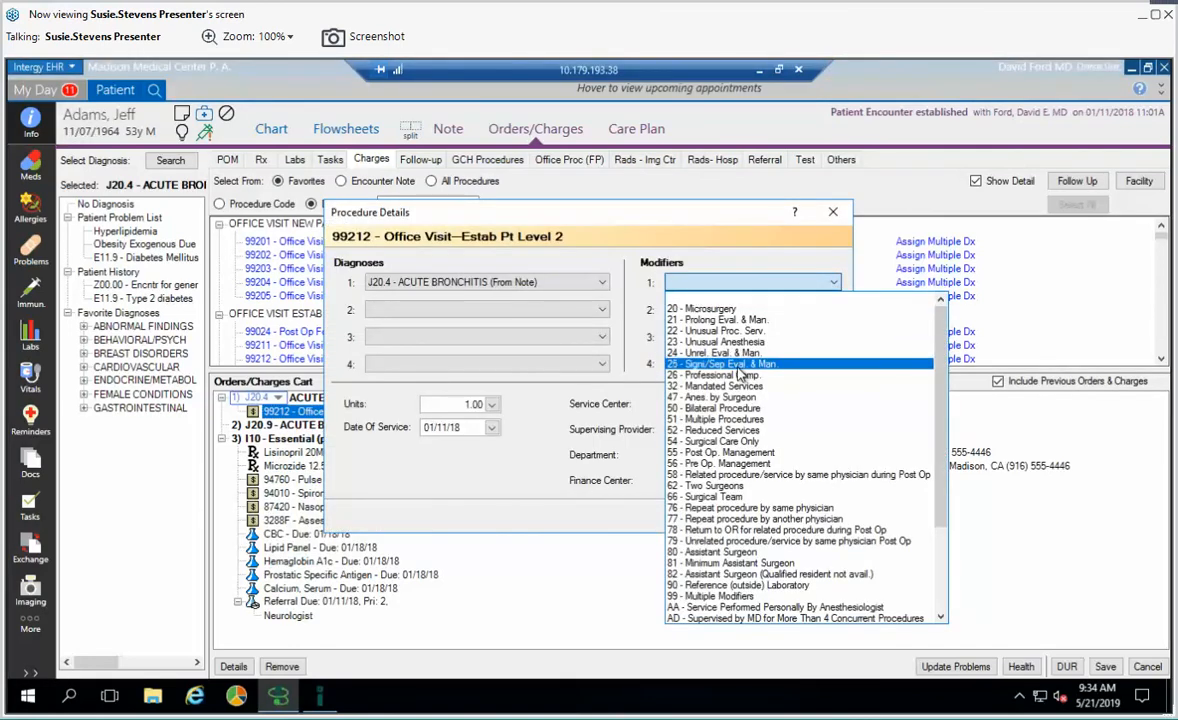
{"action": "left_click", "coordinate": [738, 366]}
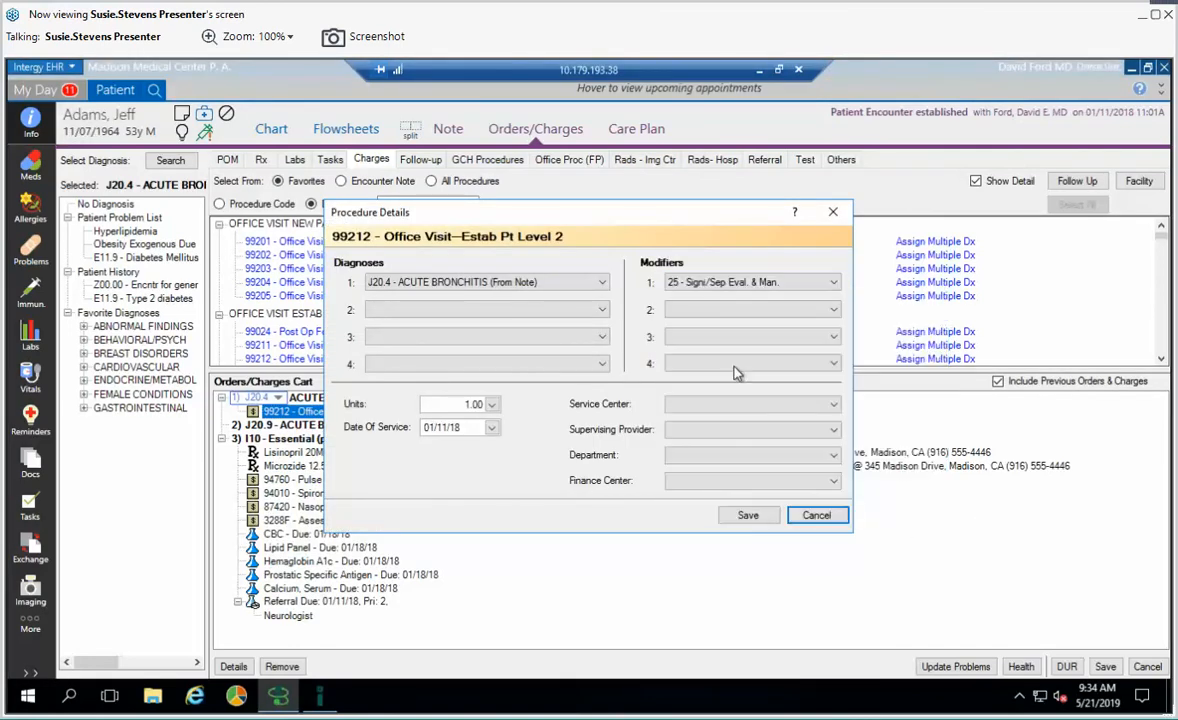
{"action": "left_click", "coordinate": [601, 311]}
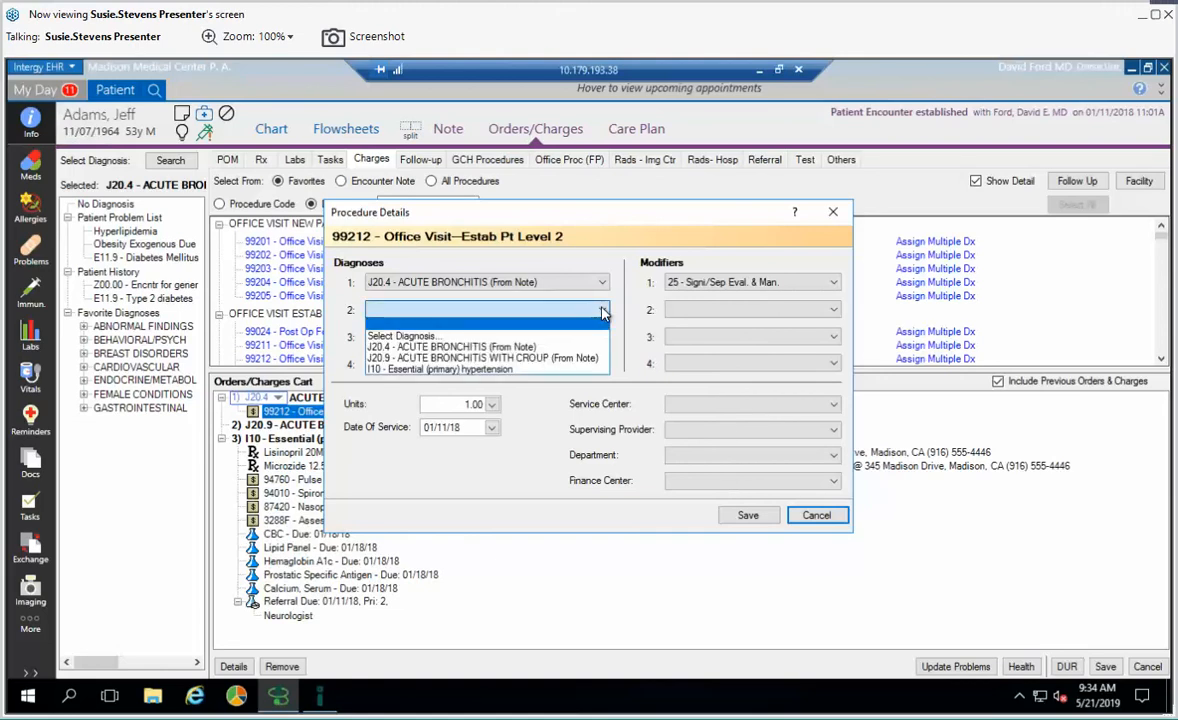
{"action": "left_click", "coordinate": [516, 370]}
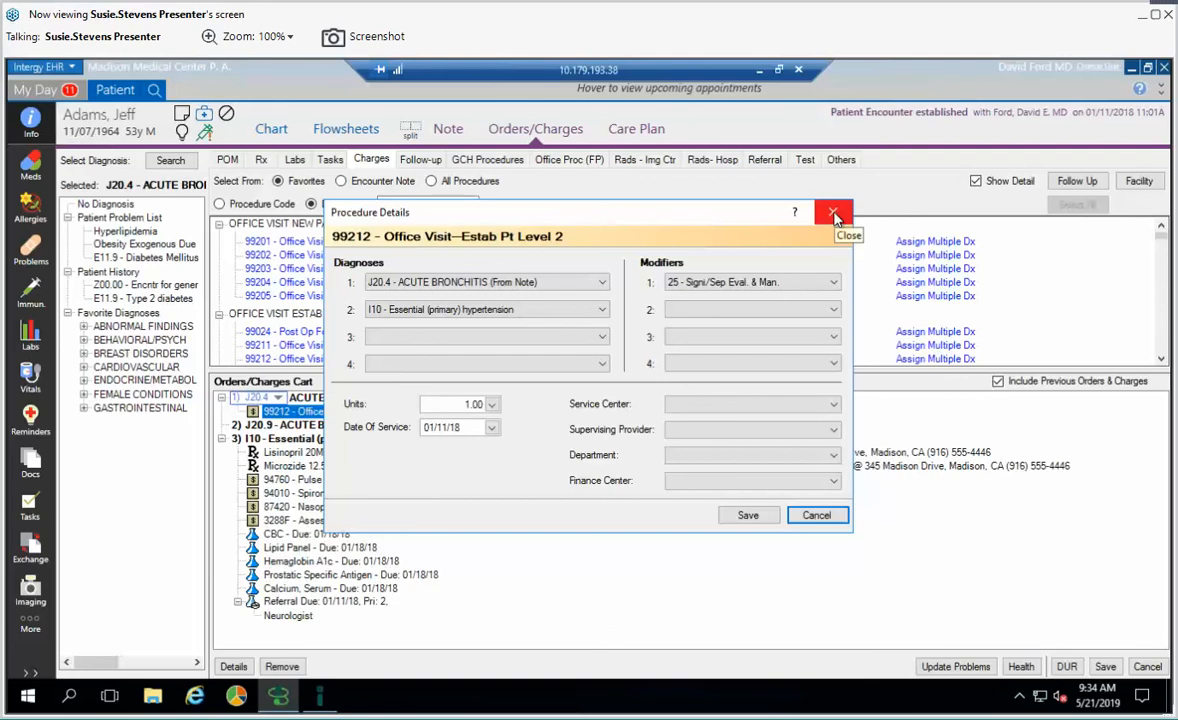
{"action": "left_click", "coordinate": [752, 517]}
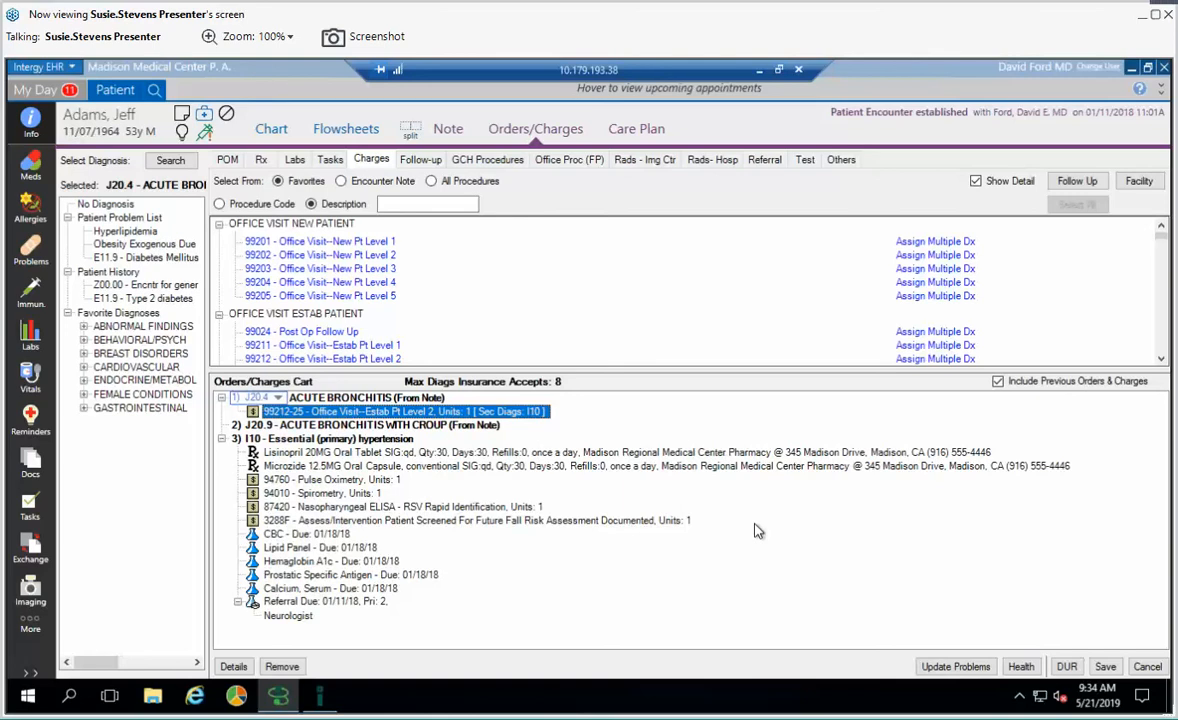
- Save the orders cart and accept the DUR warnings with the reason "Patient with no sensitivity to this medication as per allergy testing"
{"action": "left_click", "coordinate": [1105, 667]}
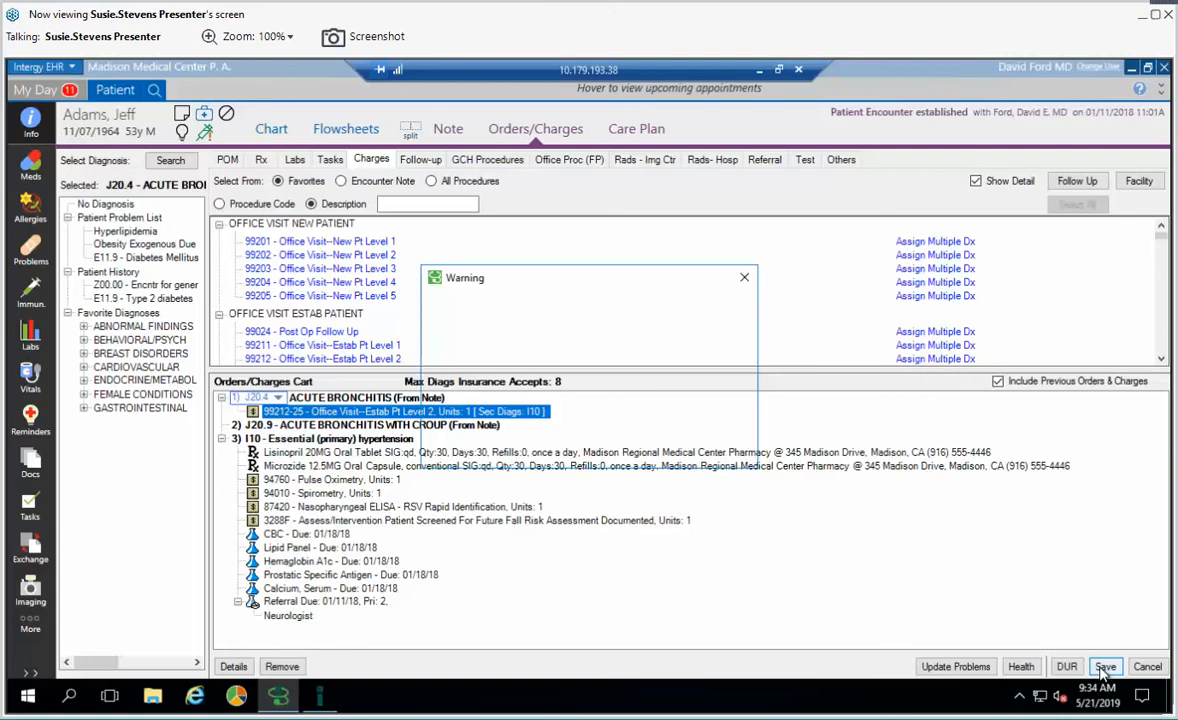
{"action": "left_click", "coordinate": [553, 450]}
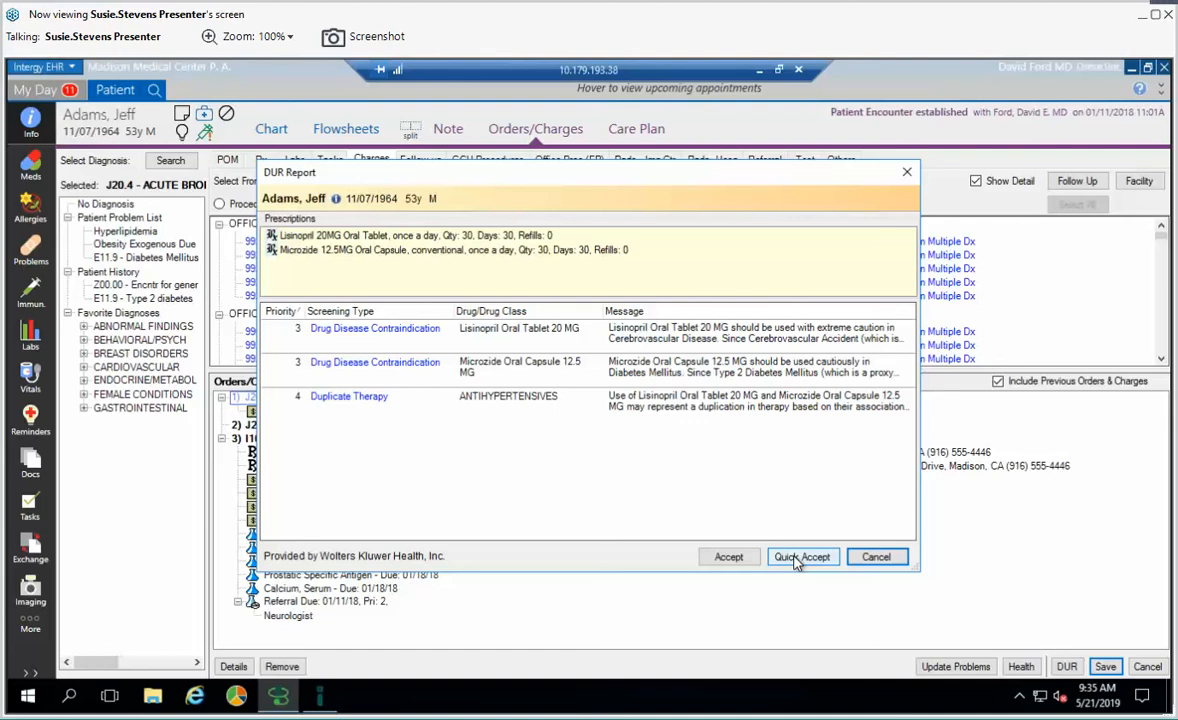
{"action": "left_click", "coordinate": [736, 560]}
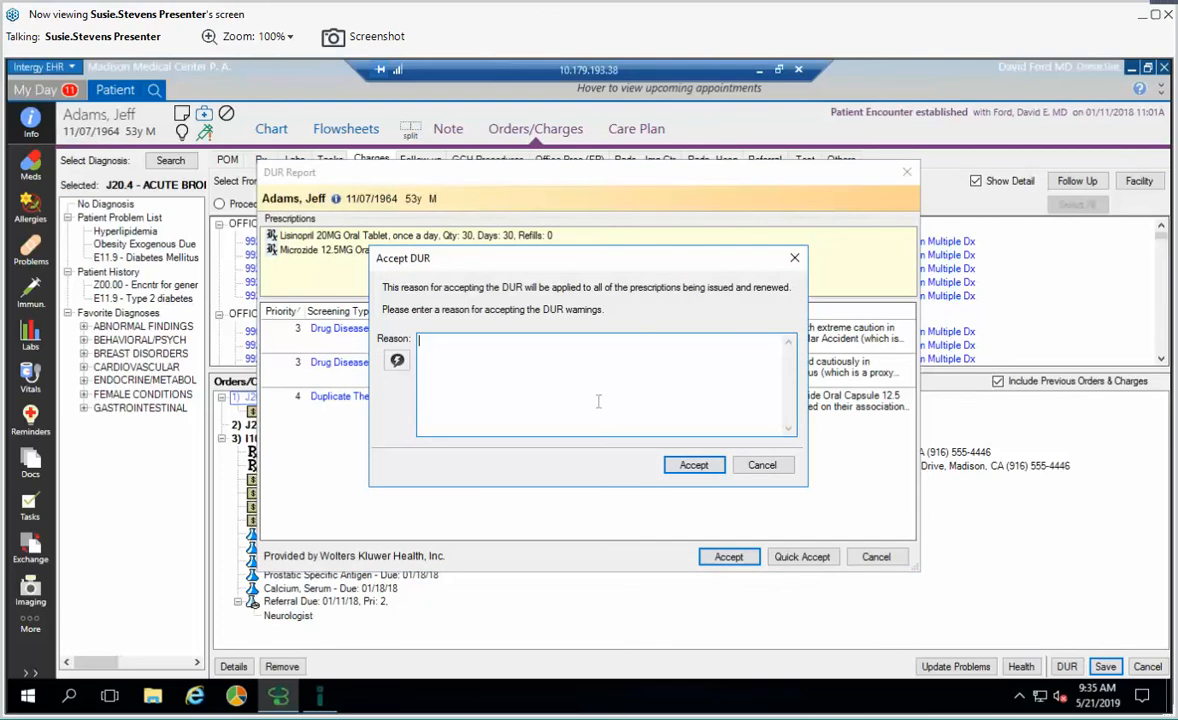
{"action": "left_click", "coordinate": [397, 361]}
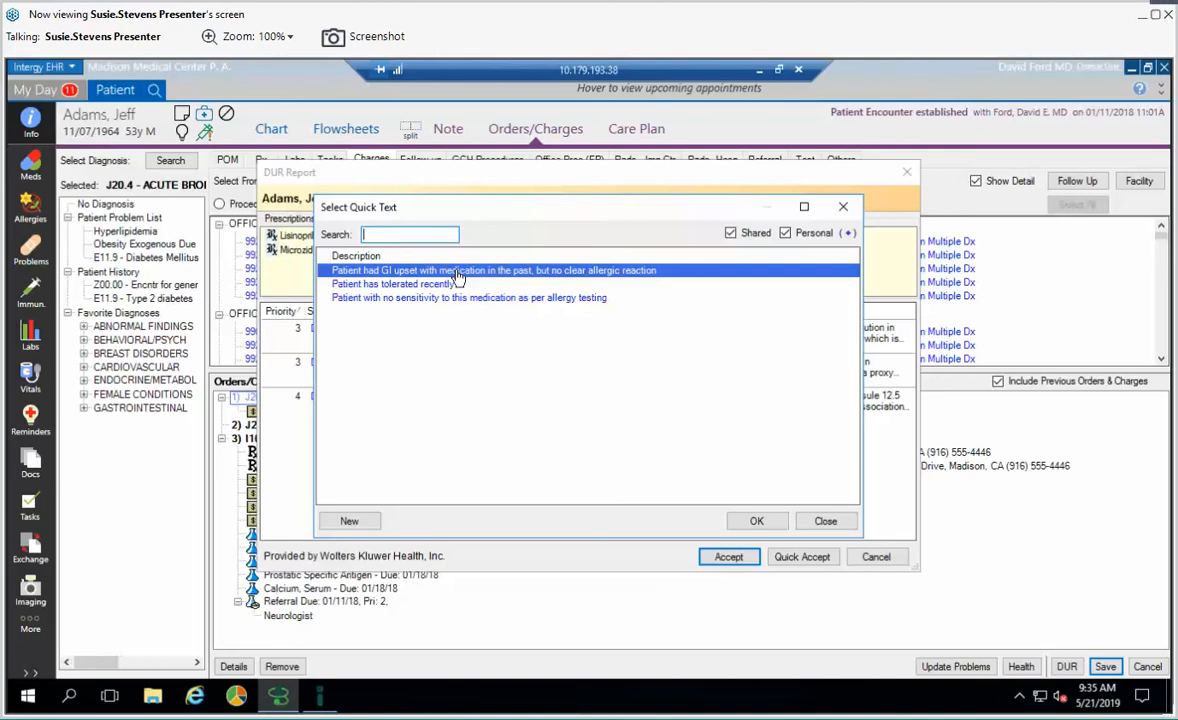
{"action": "double_click", "coordinate": [388, 299]}
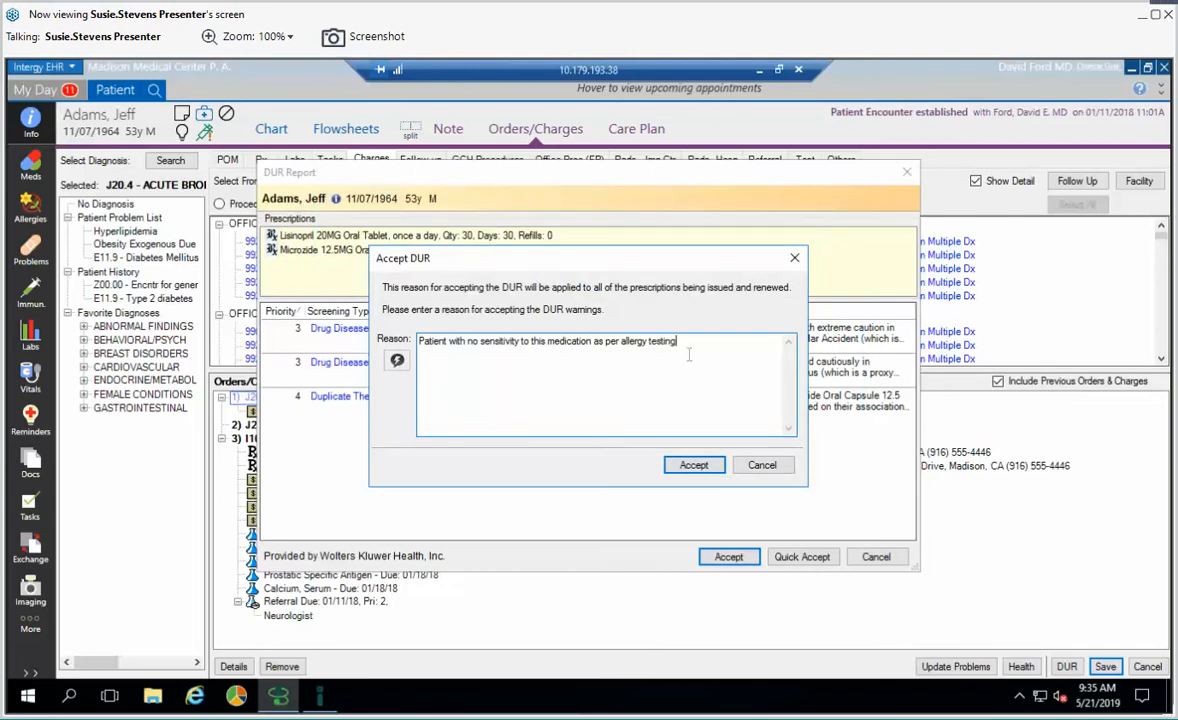
{"action": "left_click", "coordinate": [680, 468]}
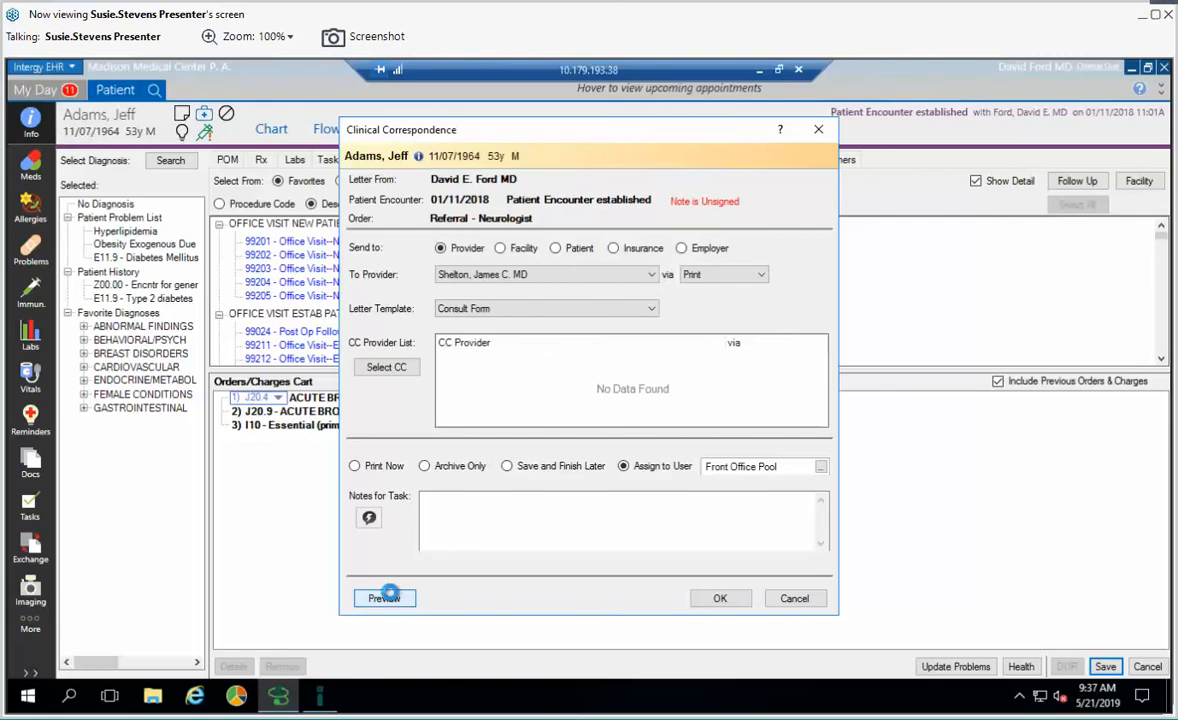
- Preview the Consult Form letter for the Neurologist referral and close the preview
{"action": "left_click", "coordinate": [387, 598]}
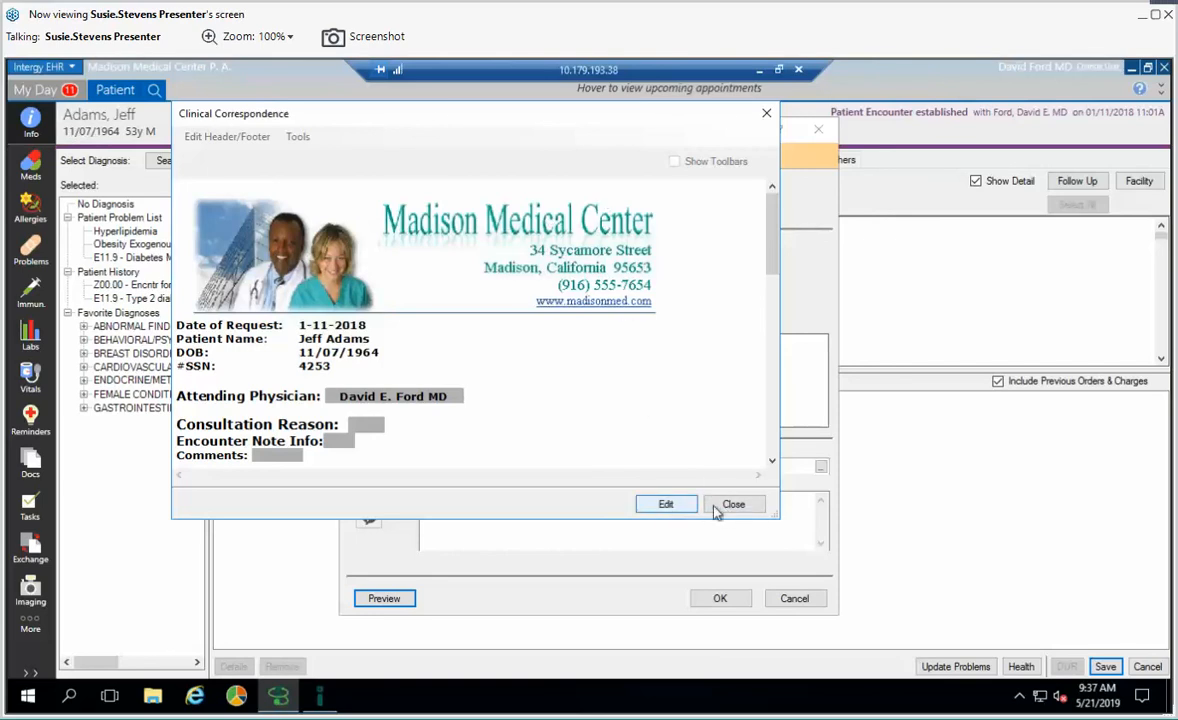
{"action": "left_click", "coordinate": [735, 508]}
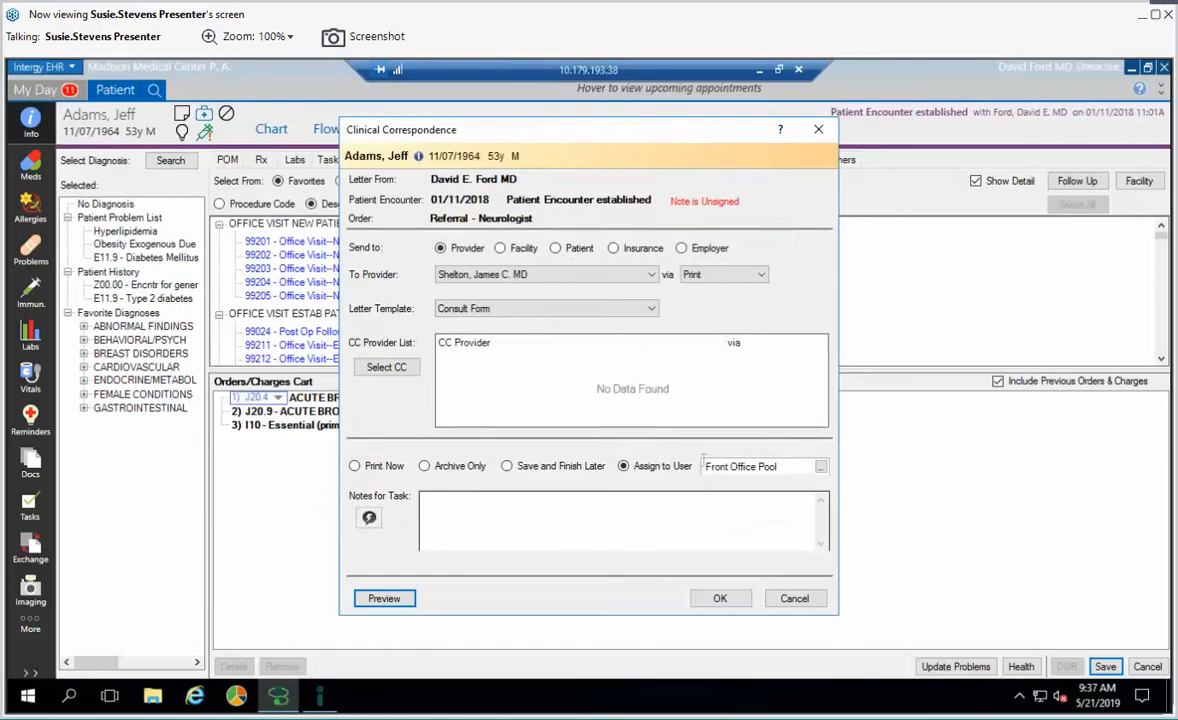
- Preview a Return to School letter addressed to the patient, and cancel the referral's clinical correspondence
{"action": "left_click", "coordinate": [555, 249]}
{"action": "left_click", "coordinate": [648, 309]}
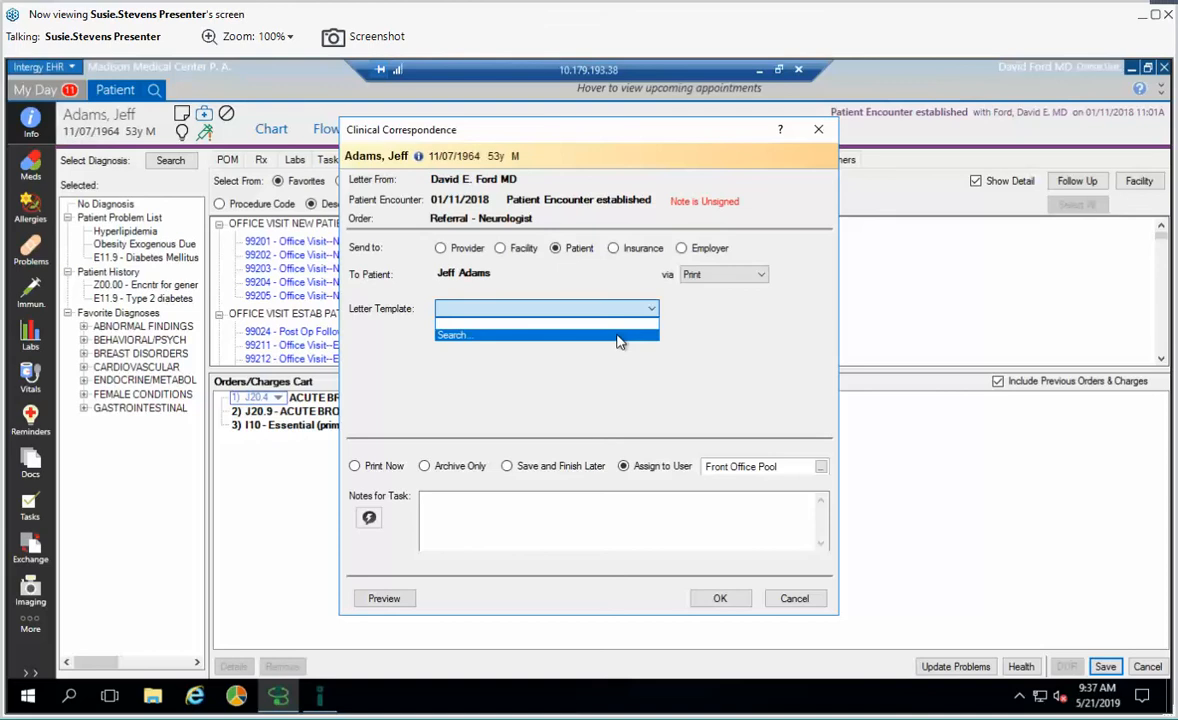
{"action": "left_click", "coordinate": [621, 337]}
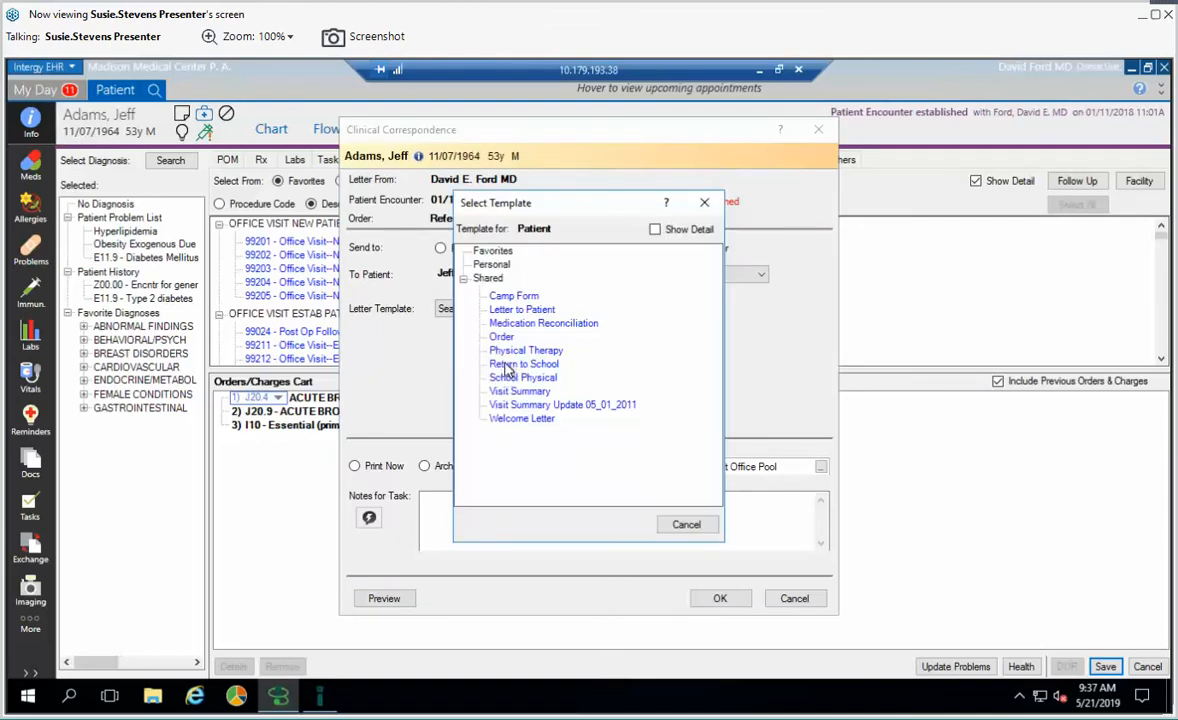
{"action": "left_click", "coordinate": [506, 365]}
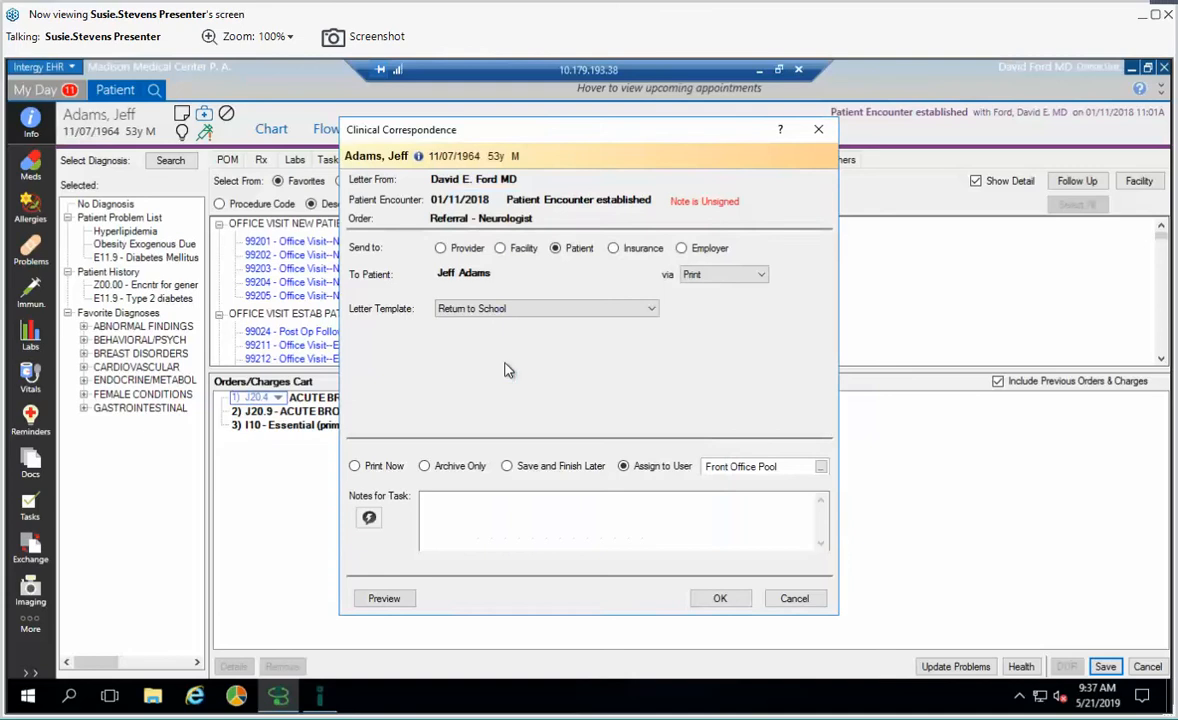
{"action": "left_click", "coordinate": [381, 604]}
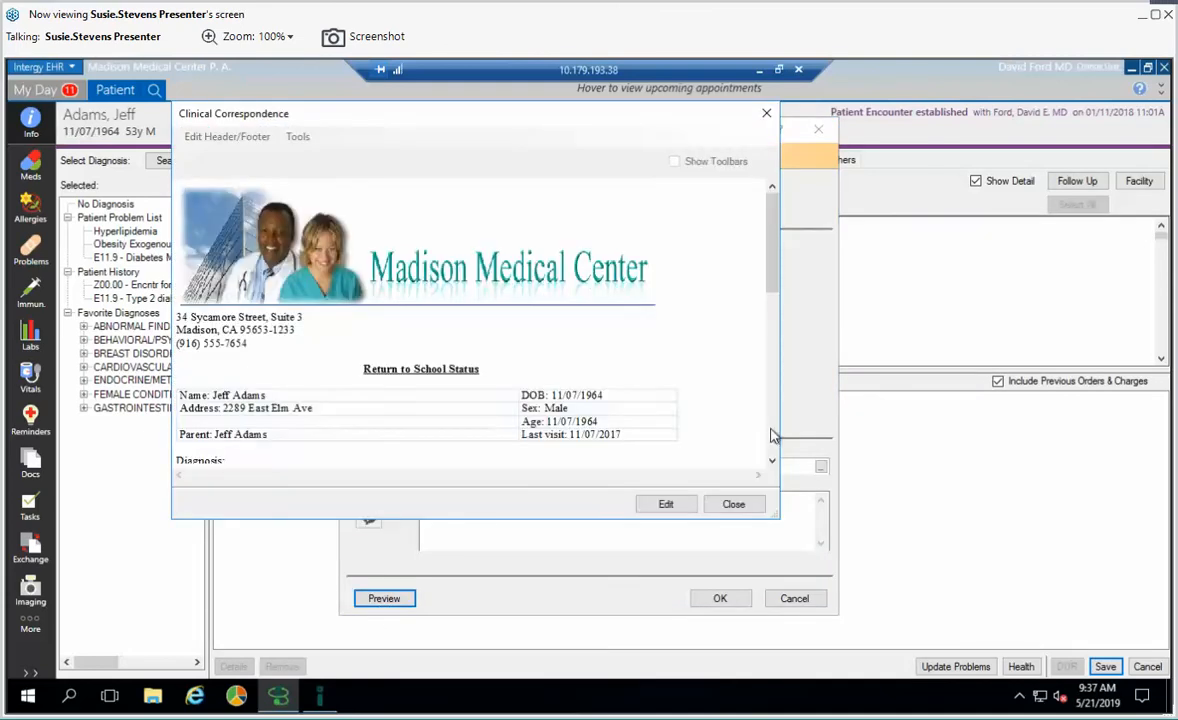
{"action": "left_click", "coordinate": [772, 433]}
{"action": "left_click", "coordinate": [772, 433]}
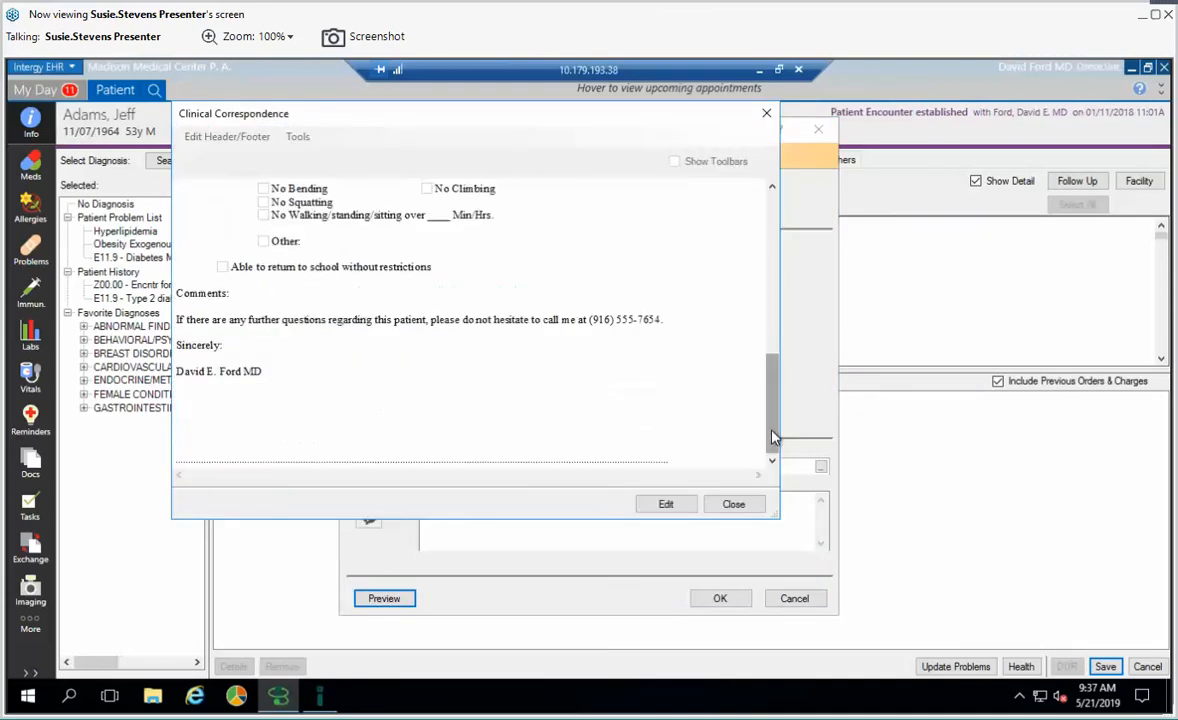
{"action": "left_click", "coordinate": [773, 311]}
{"action": "left_click", "coordinate": [778, 244]}
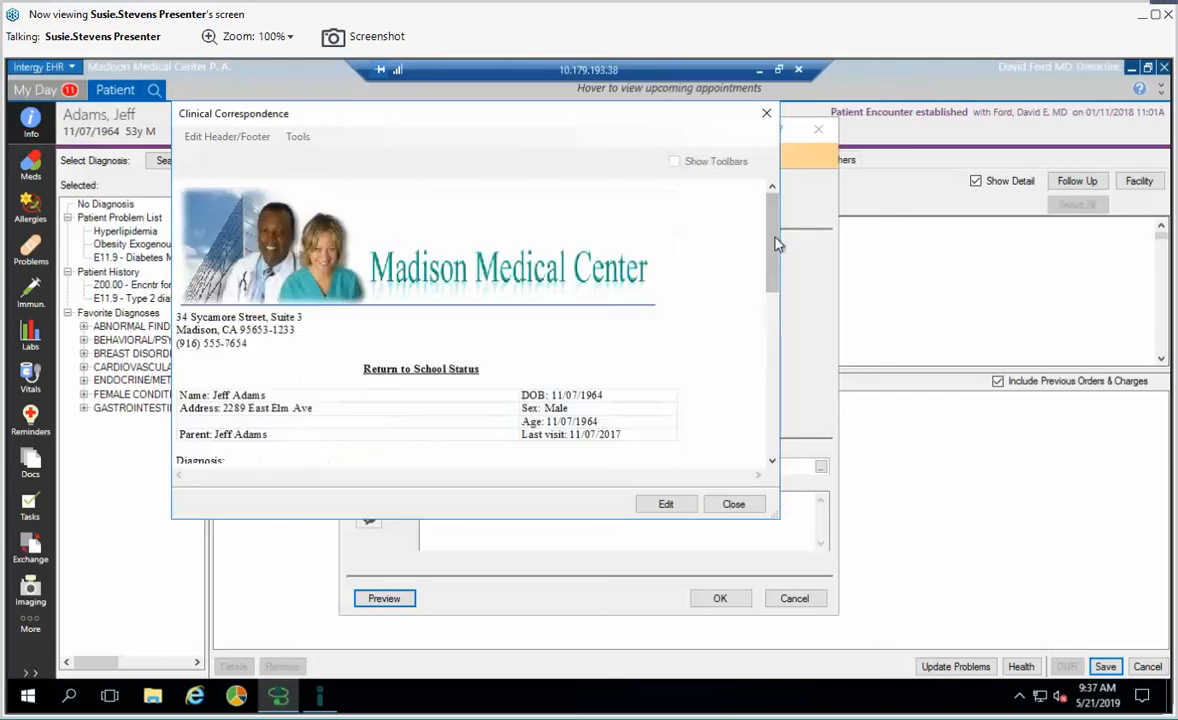
{"action": "left_click", "coordinate": [767, 118]}
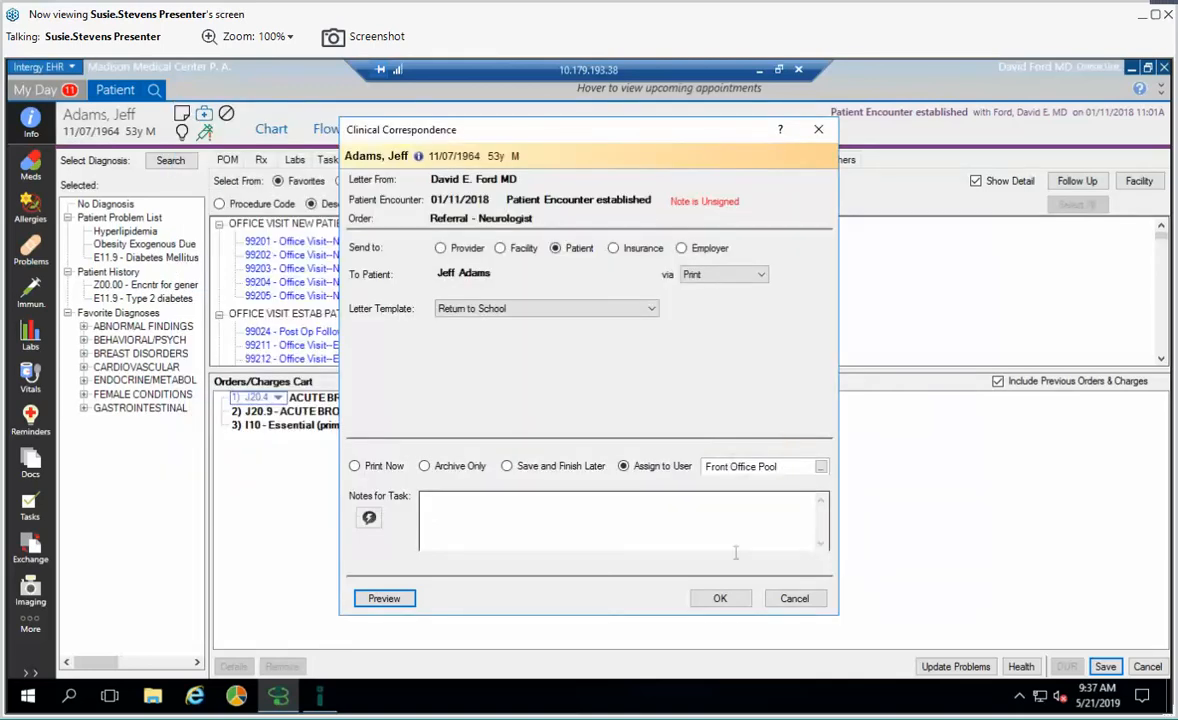
{"action": "left_click", "coordinate": [792, 599]}
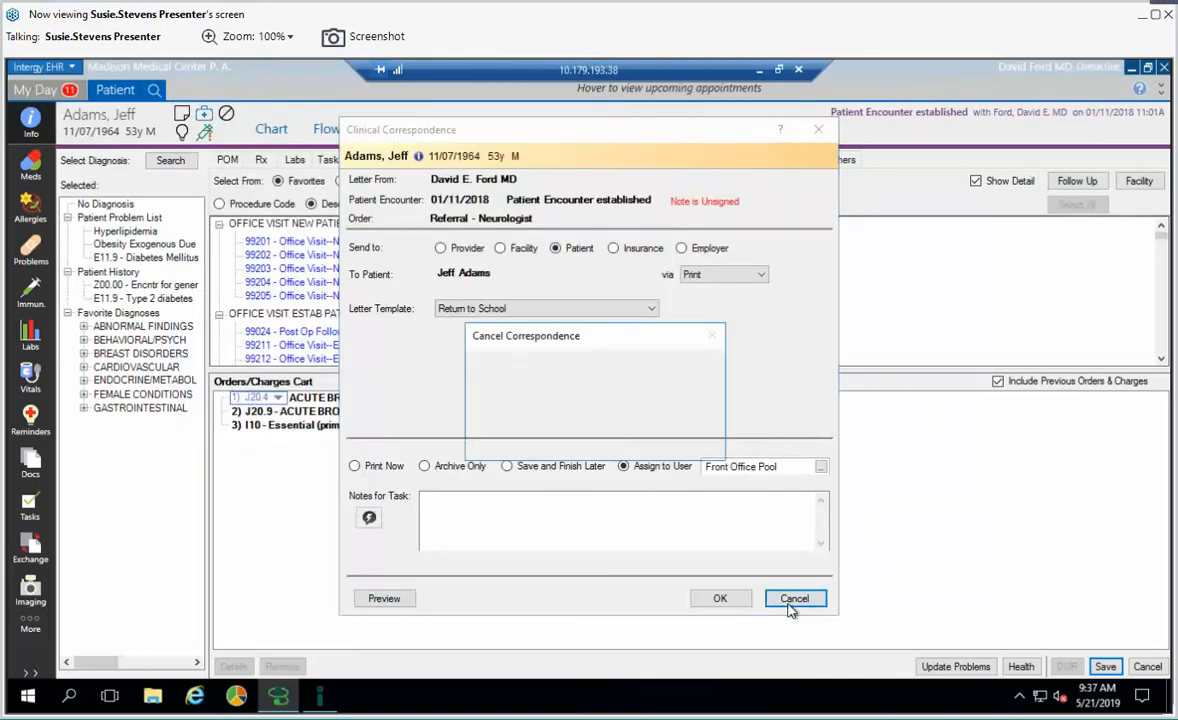
{"action": "left_click", "coordinate": [597, 441]}
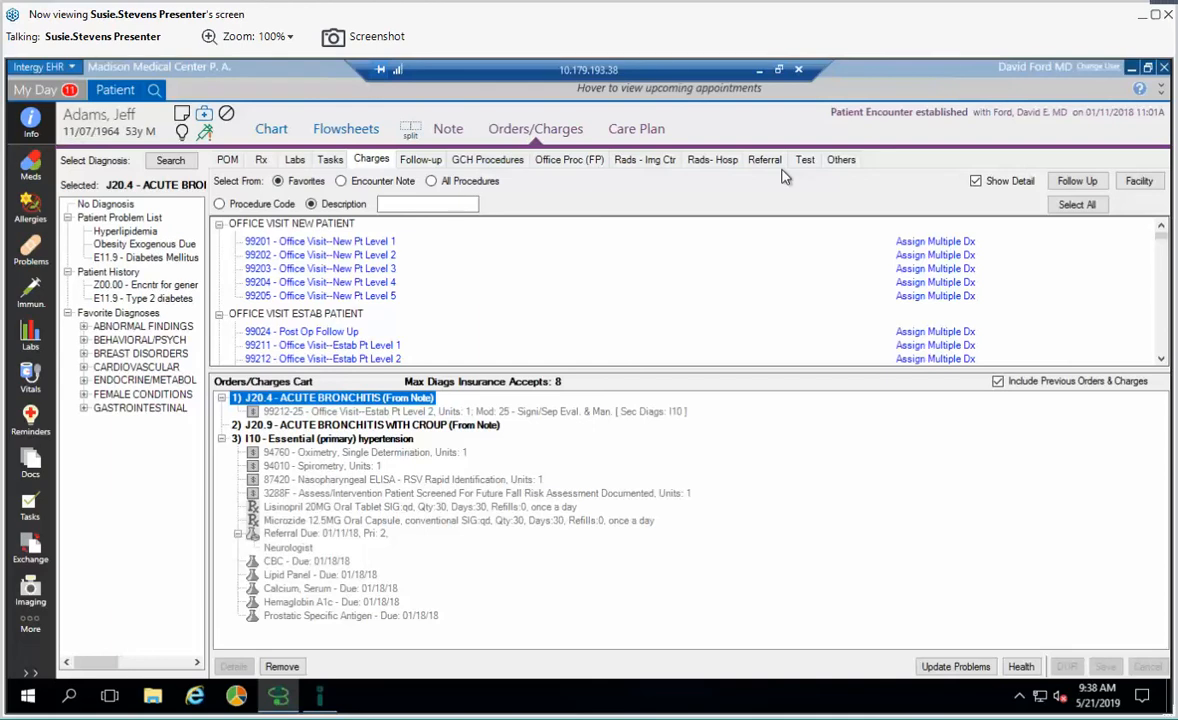
- Open the note of the patient's 01/11/2018 3:55 PM encounter and review the file commands available for it
{"action": "left_click", "coordinate": [872, 117]}
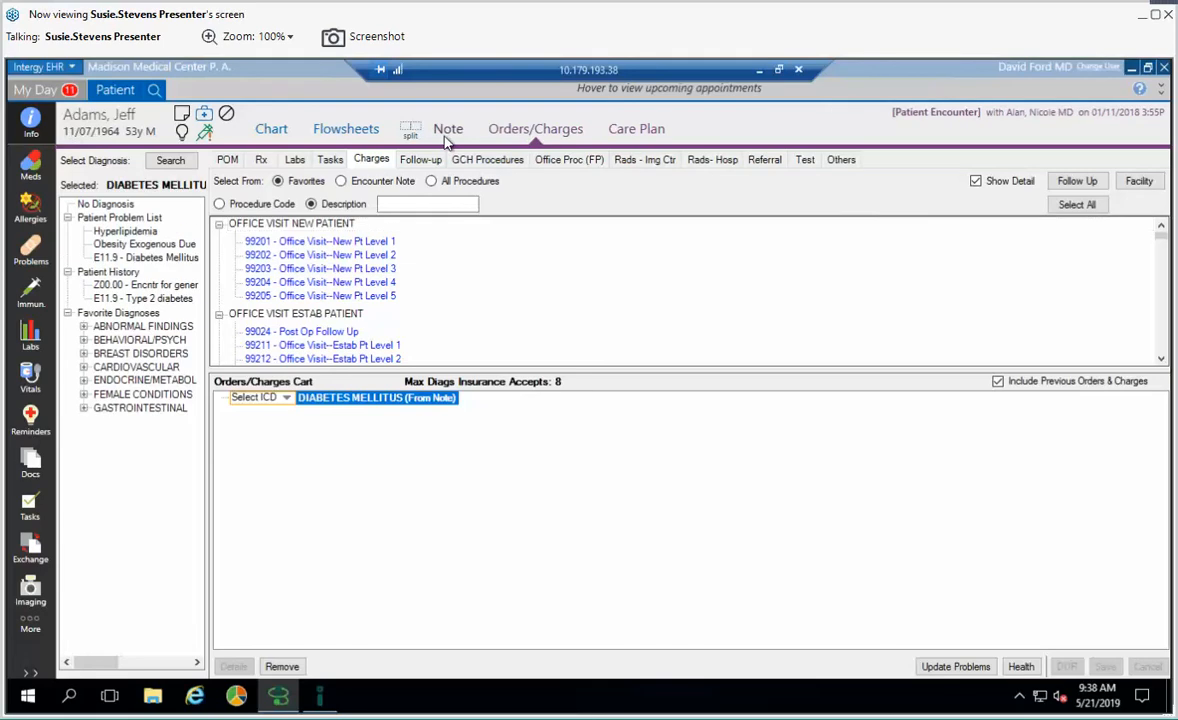
{"action": "left_click", "coordinate": [445, 139]}
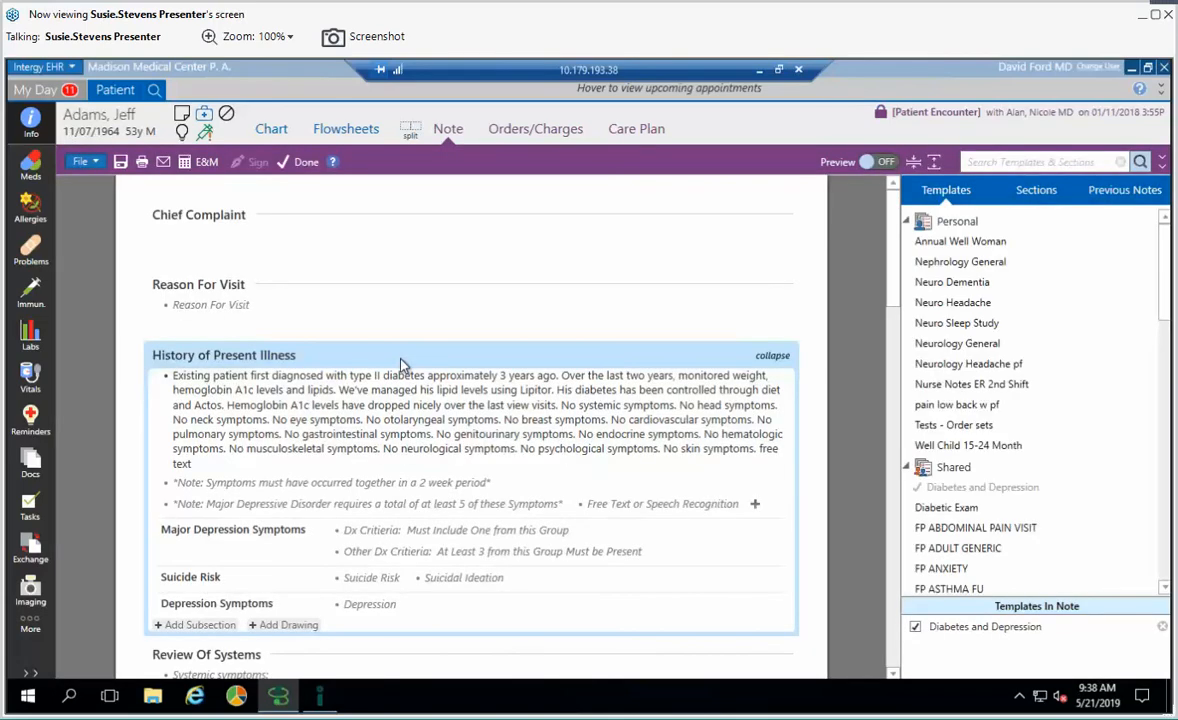
{"action": "left_click", "coordinate": [96, 163]}
{"action": "mouse_move", "coordinate": [158, 388]}
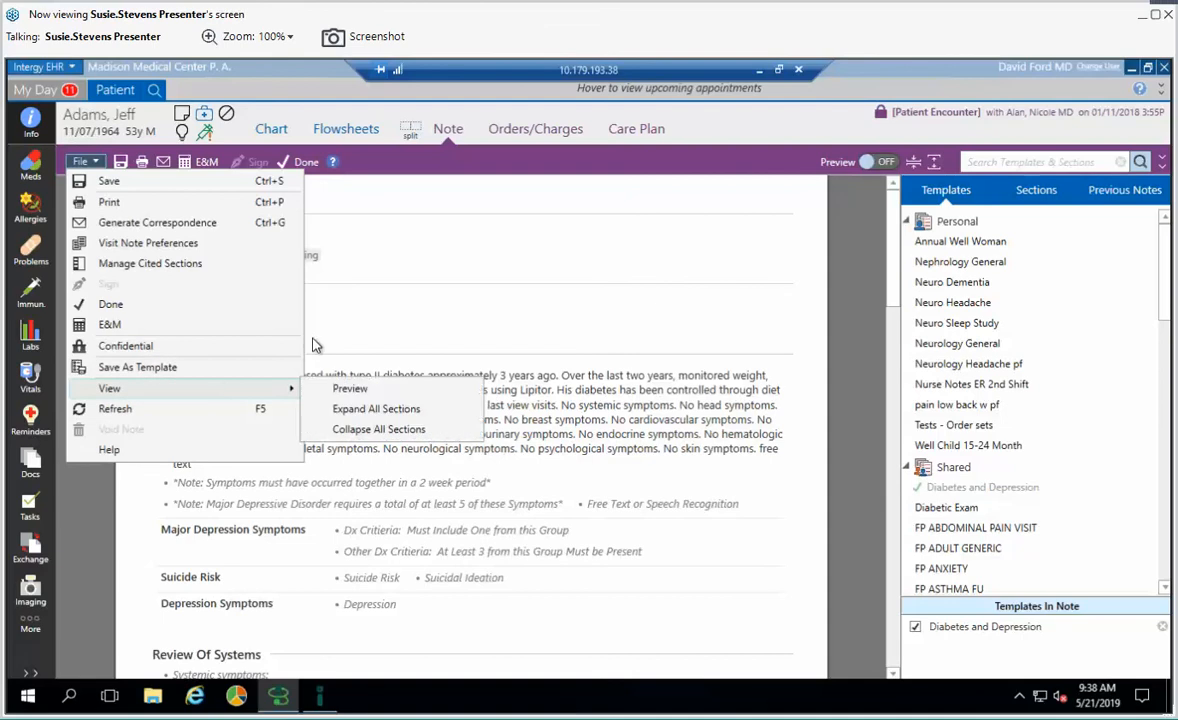
{"action": "left_click", "coordinate": [365, 334]}
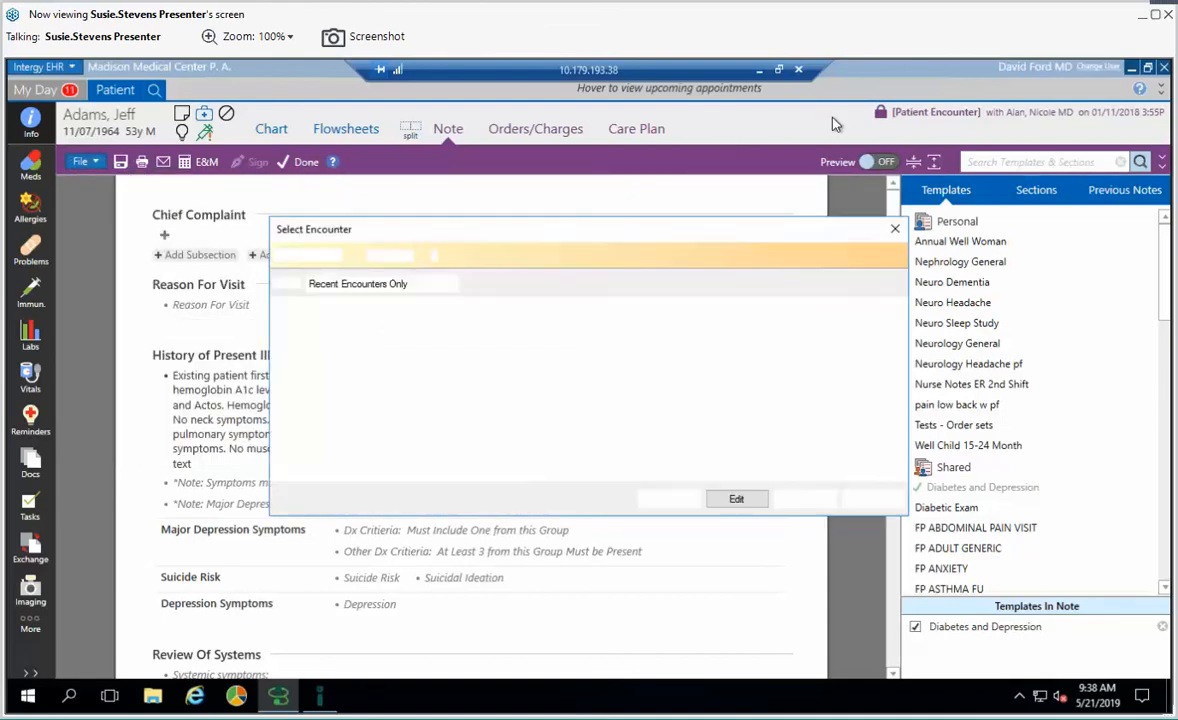
- Create a new encounter dated 01/11/18 and start its visit note with chief complaint "headache" and the "pain low back w pf" template
{"action": "left_click", "coordinate": [665, 499]}
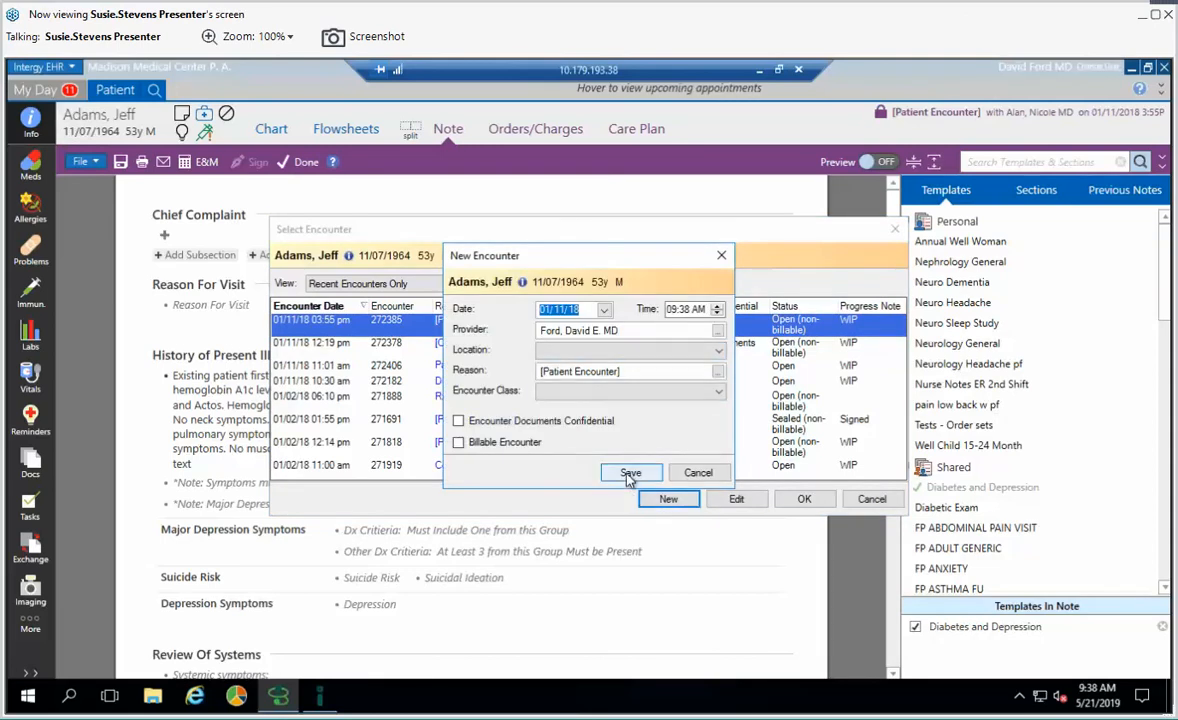
{"action": "left_click", "coordinate": [630, 474]}
{"action": "left_click", "coordinate": [630, 474]}
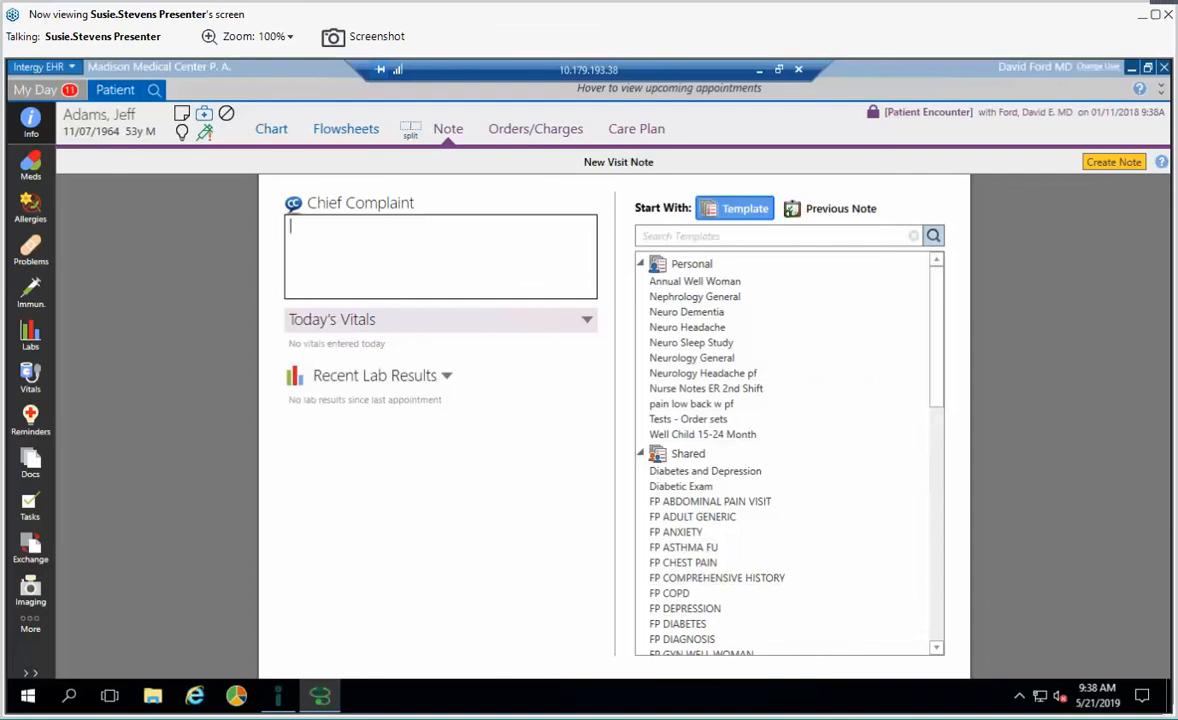
{"action": "type", "text": "headache"}
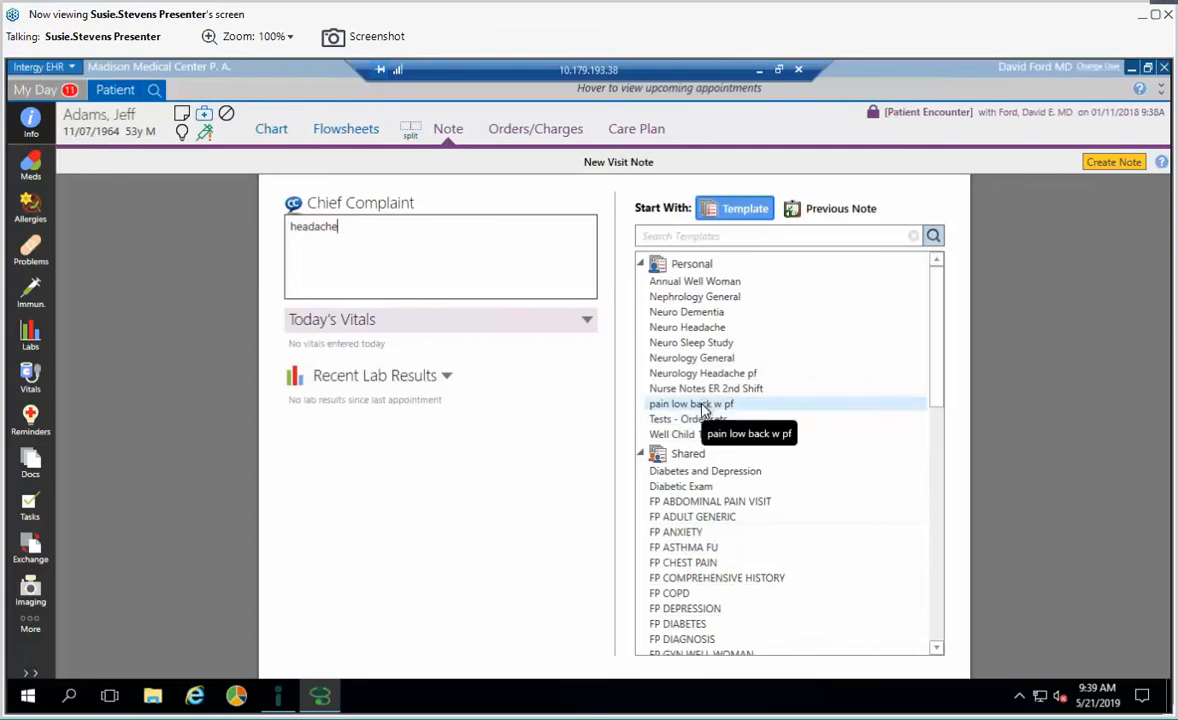
{"action": "left_click", "coordinate": [703, 408]}
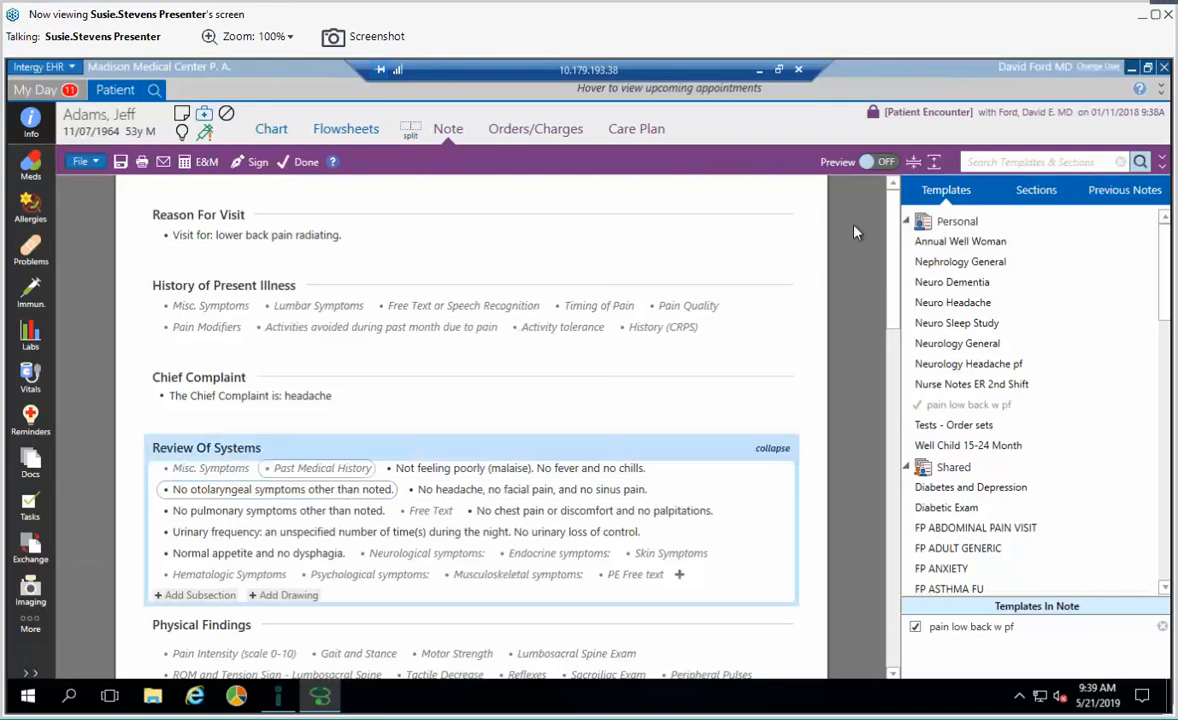
- Preview the new visit note, examine its content through Past Medical/Surgical History, and return to the editing view
{"action": "left_click", "coordinate": [889, 163]}
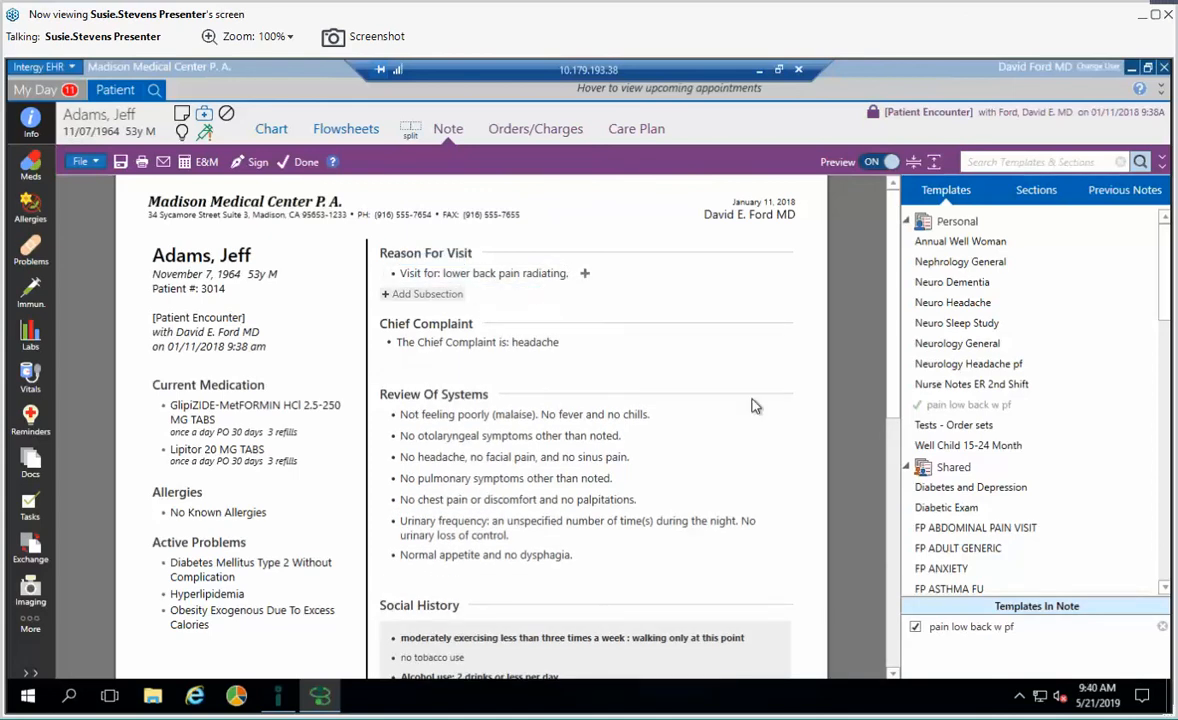
{"action": "left_click", "coordinate": [895, 675]}
{"action": "left_click", "coordinate": [895, 675]}
{"action": "left_click", "coordinate": [895, 675]}
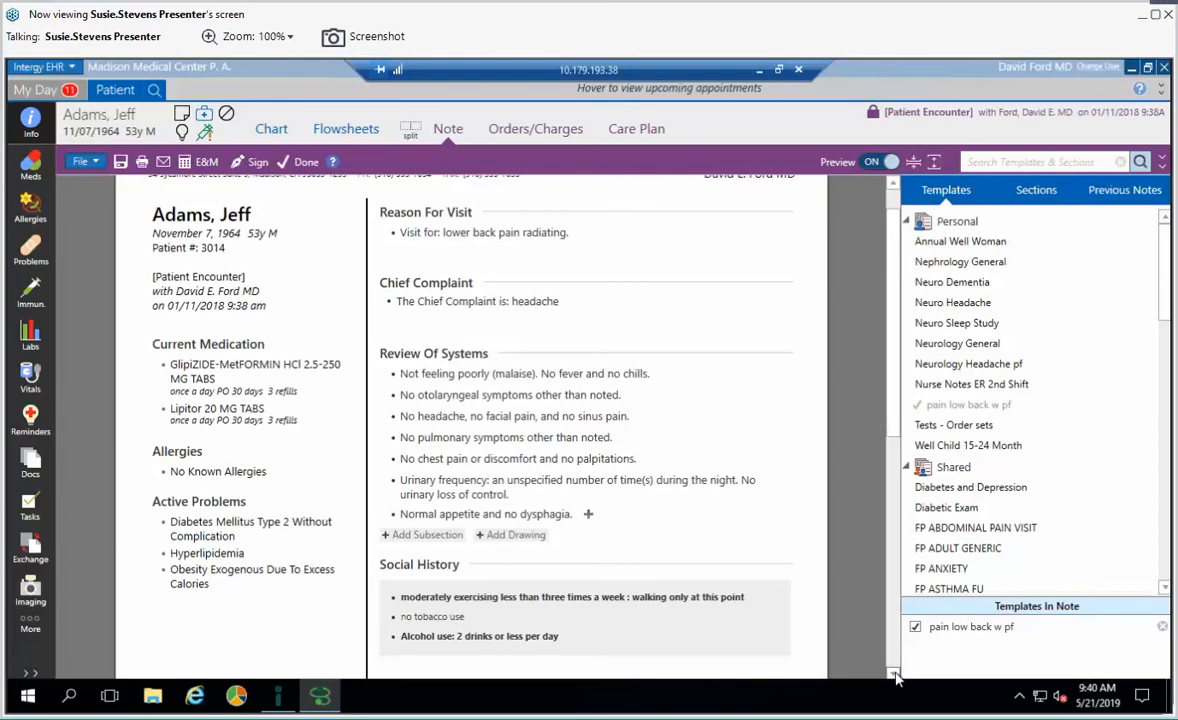
{"action": "left_click", "coordinate": [895, 675]}
{"action": "left_click", "coordinate": [895, 675]}
{"action": "left_click", "coordinate": [895, 675]}
{"action": "left_click", "coordinate": [895, 675]}
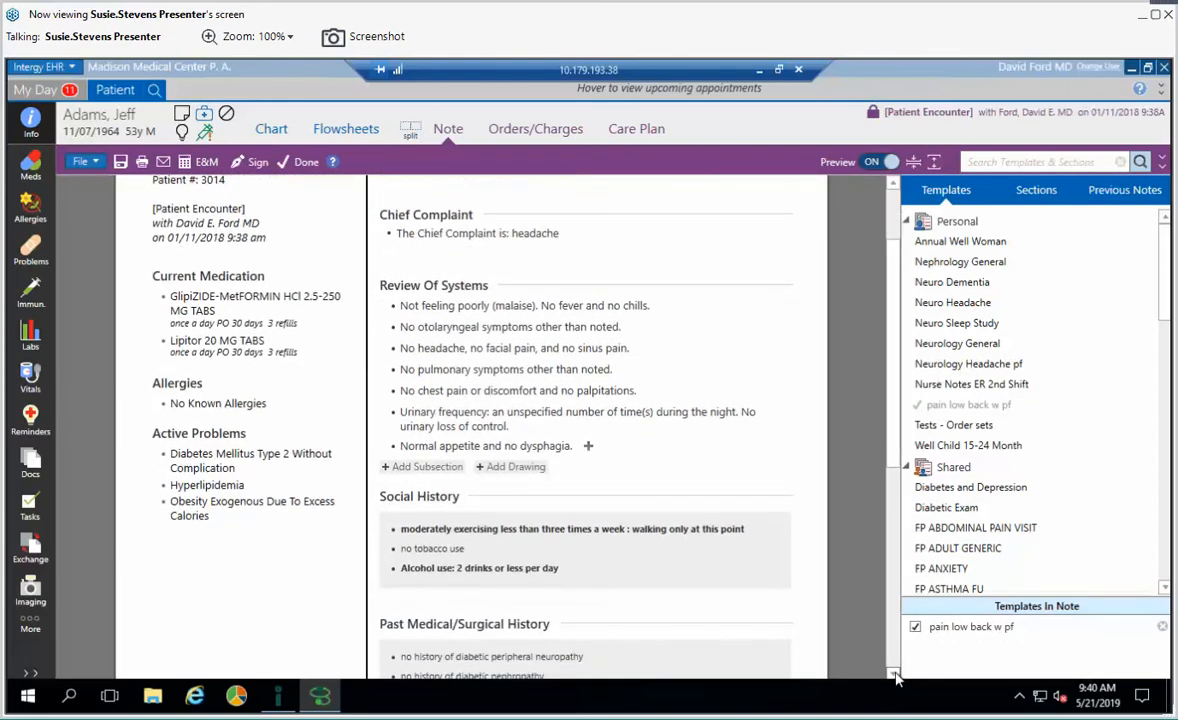
{"action": "left_click", "coordinate": [895, 675]}
{"action": "left_click", "coordinate": [895, 675]}
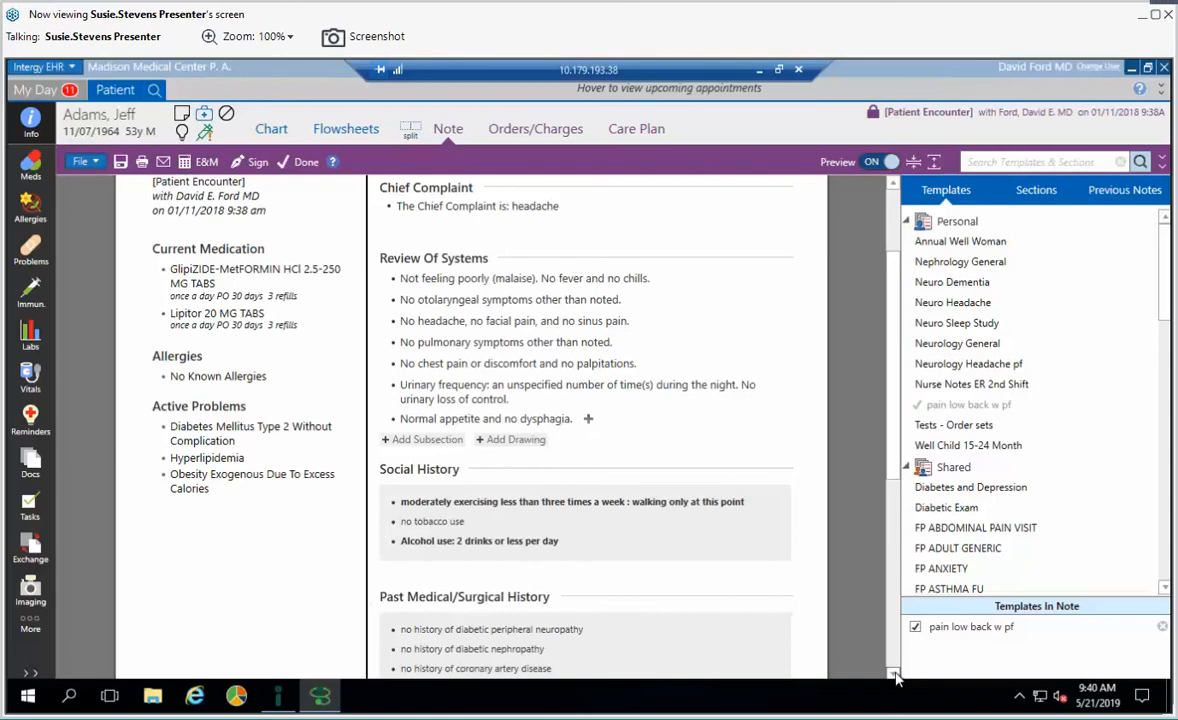
{"action": "left_click", "coordinate": [895, 675]}
{"action": "left_click", "coordinate": [895, 675]}
{"action": "left_click", "coordinate": [895, 675]}
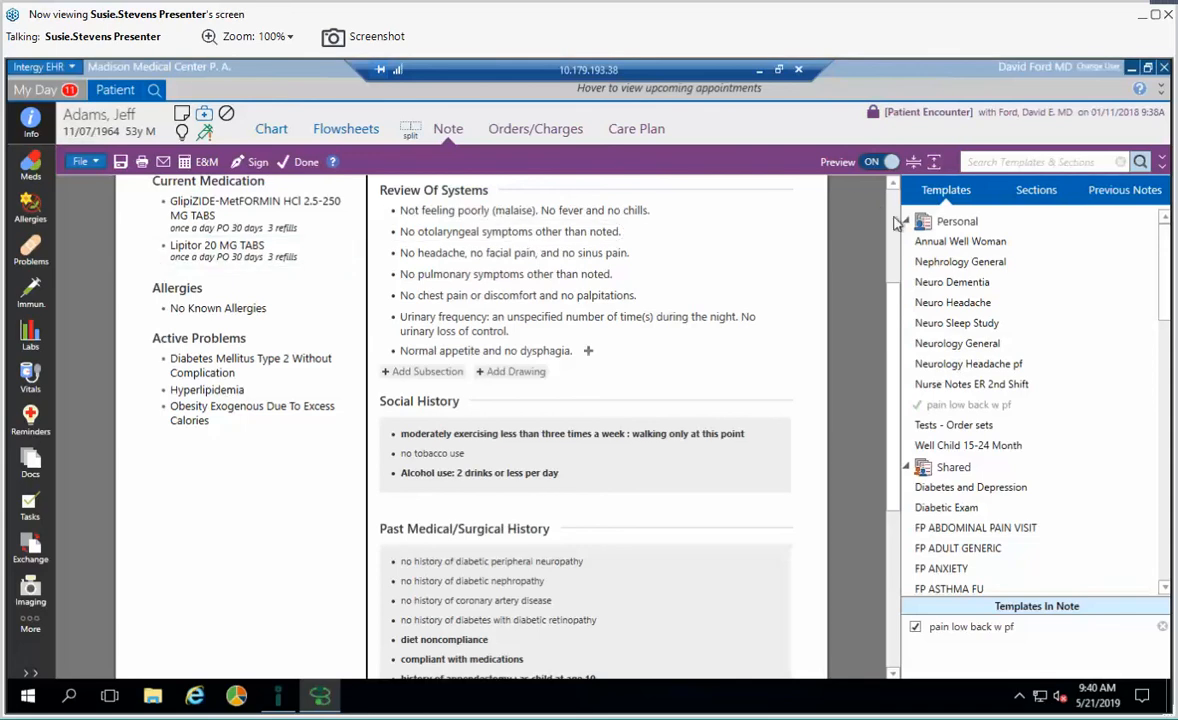
{"action": "scroll", "coordinate": [897, 224], "scroll_direction": "up", "scroll_amount": 3}
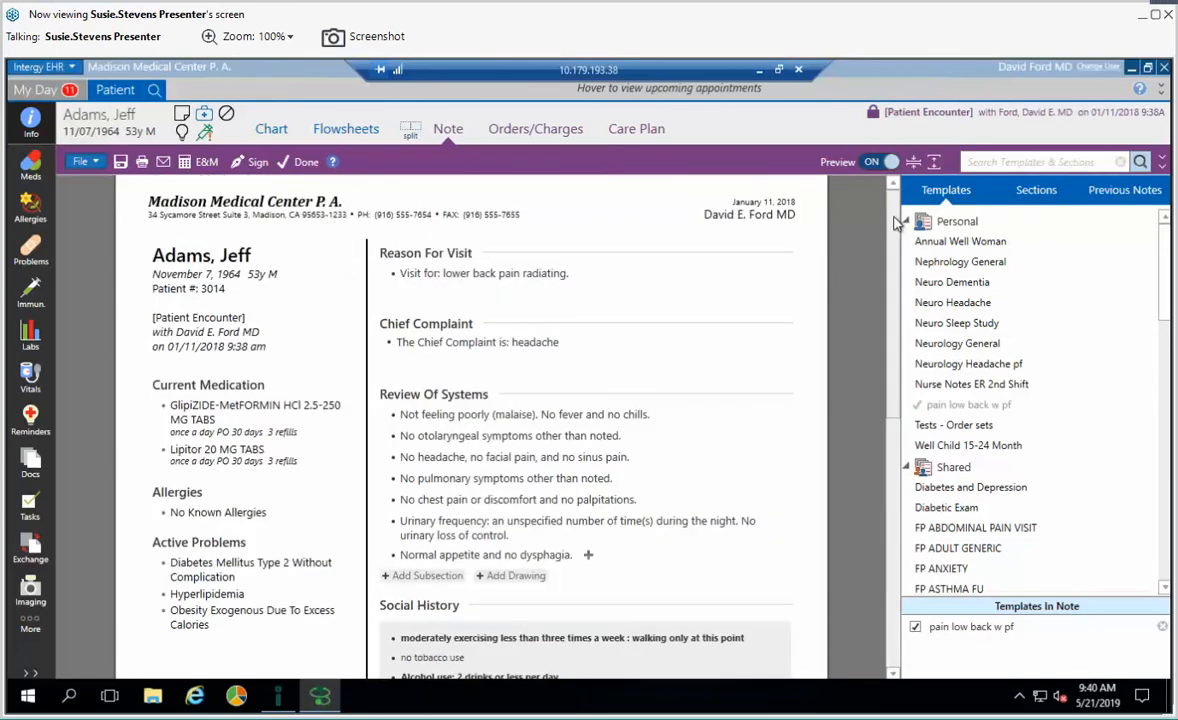
{"action": "left_click", "coordinate": [870, 163]}
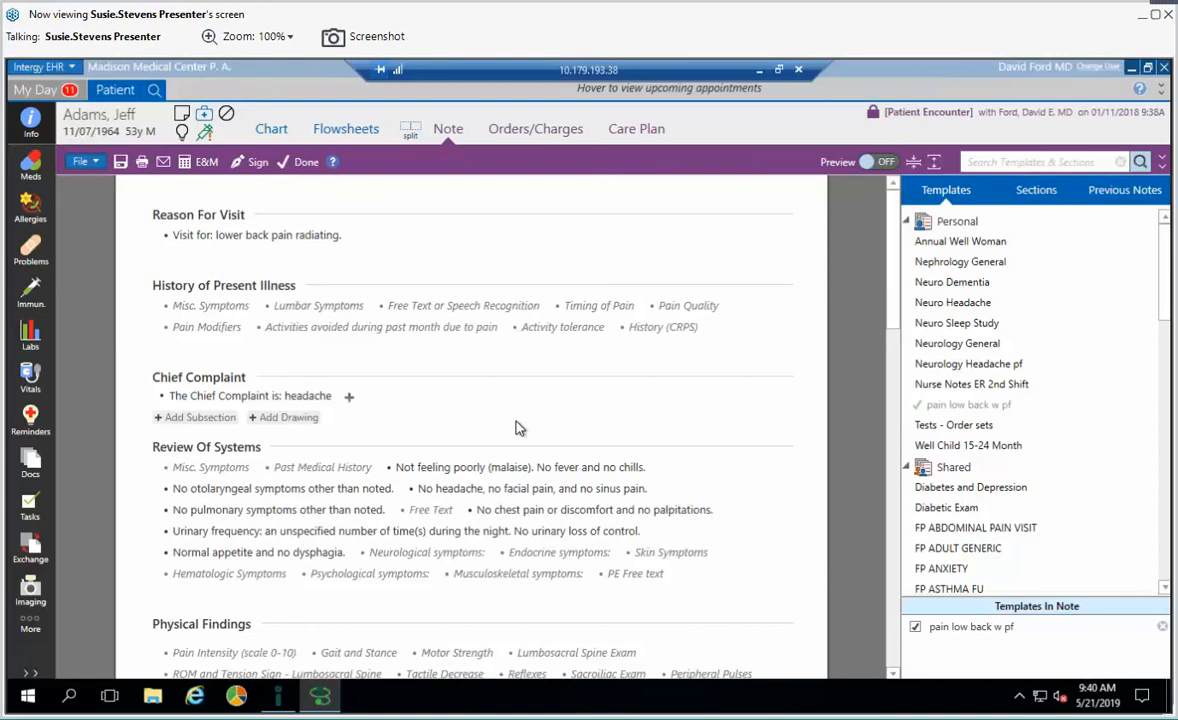
- Record lower back pain as a positive lumbar symptom in the History of Present Illness
{"action": "left_click", "coordinate": [345, 314]}
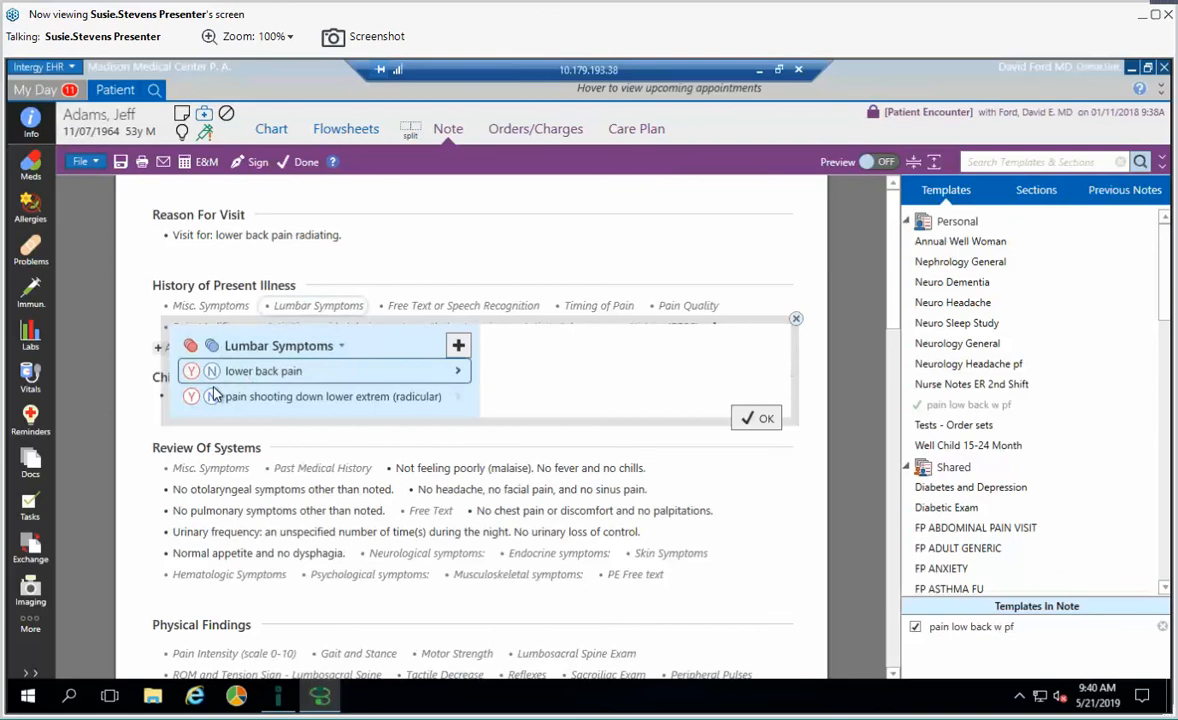
{"action": "left_click", "coordinate": [192, 371]}
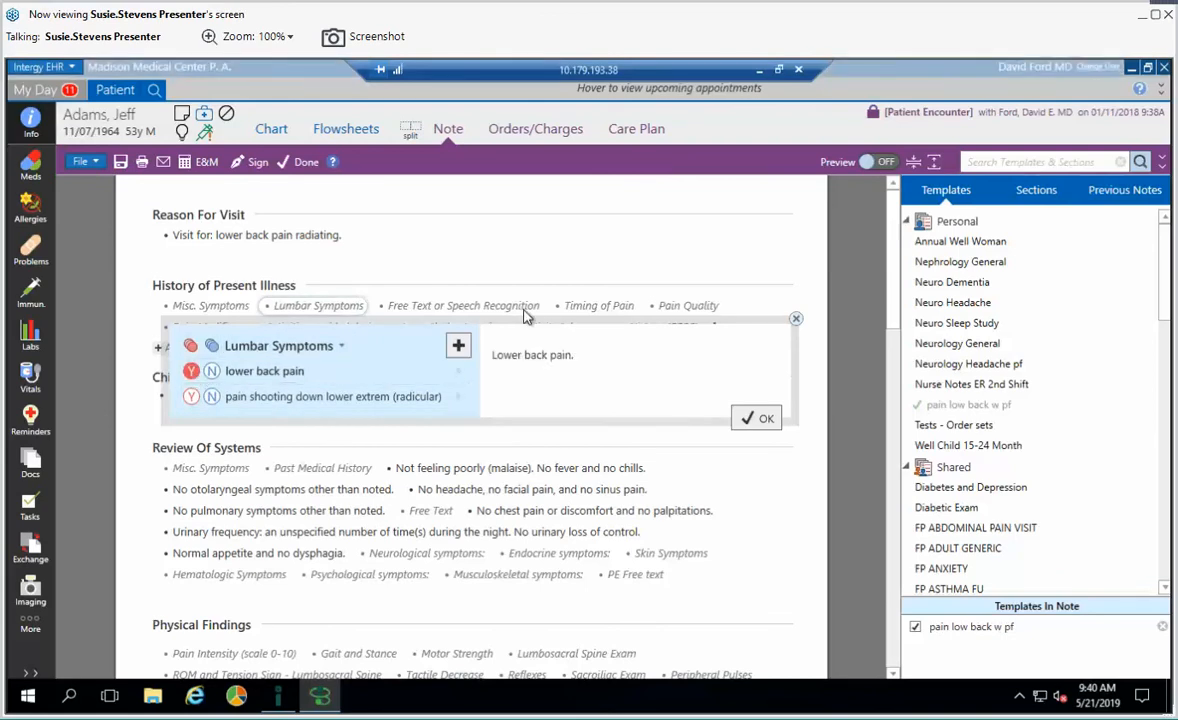
{"action": "left_click", "coordinate": [587, 314]}
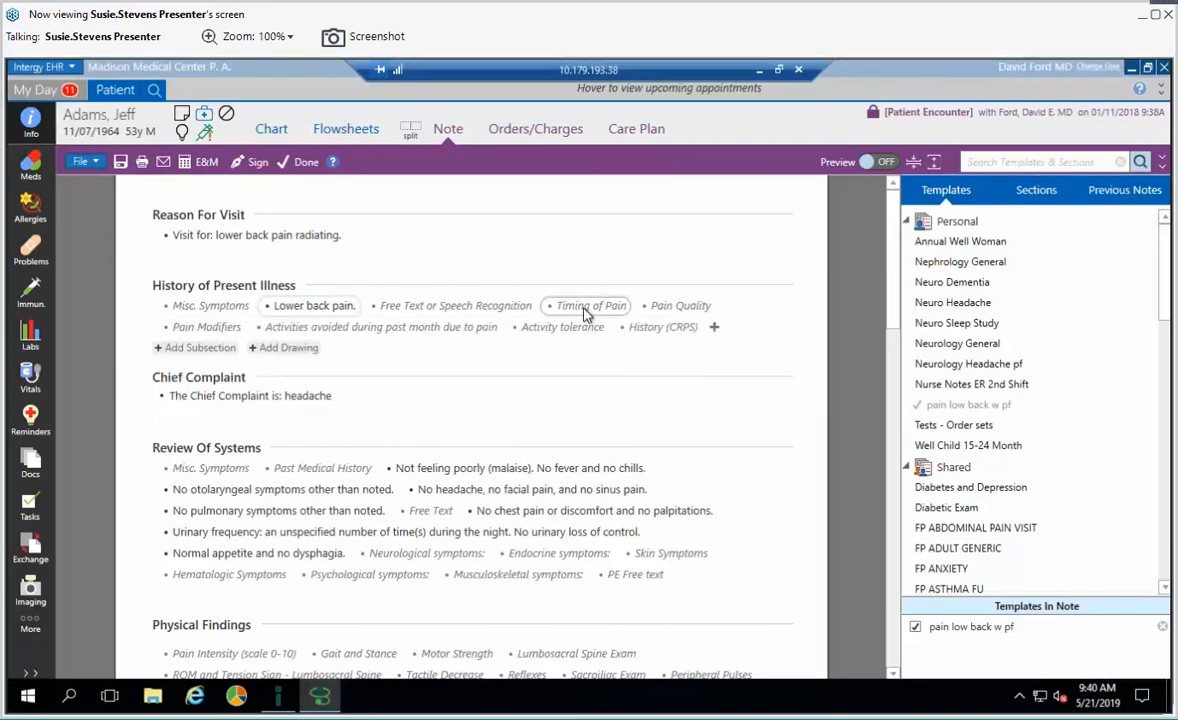
- Record the Timing of Pain in the History of Present Illness as frequent (75% of the time)
{"action": "left_click", "coordinate": [191, 396]}
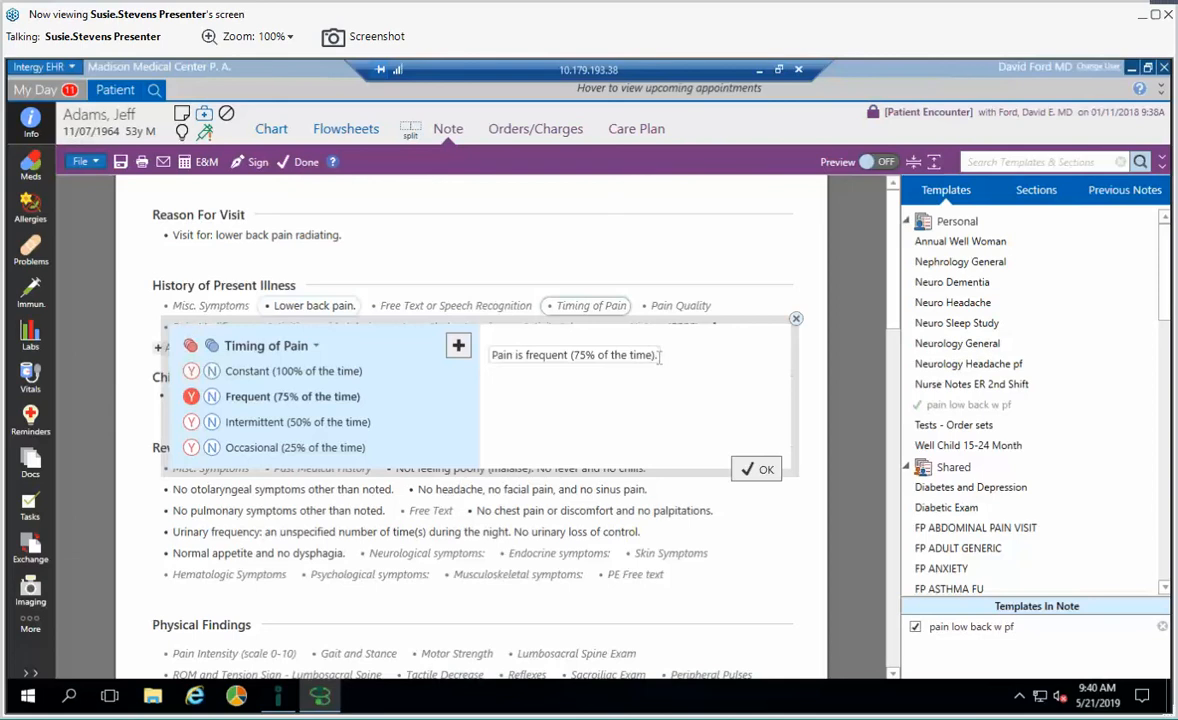
{"action": "left_click", "coordinate": [795, 318]}
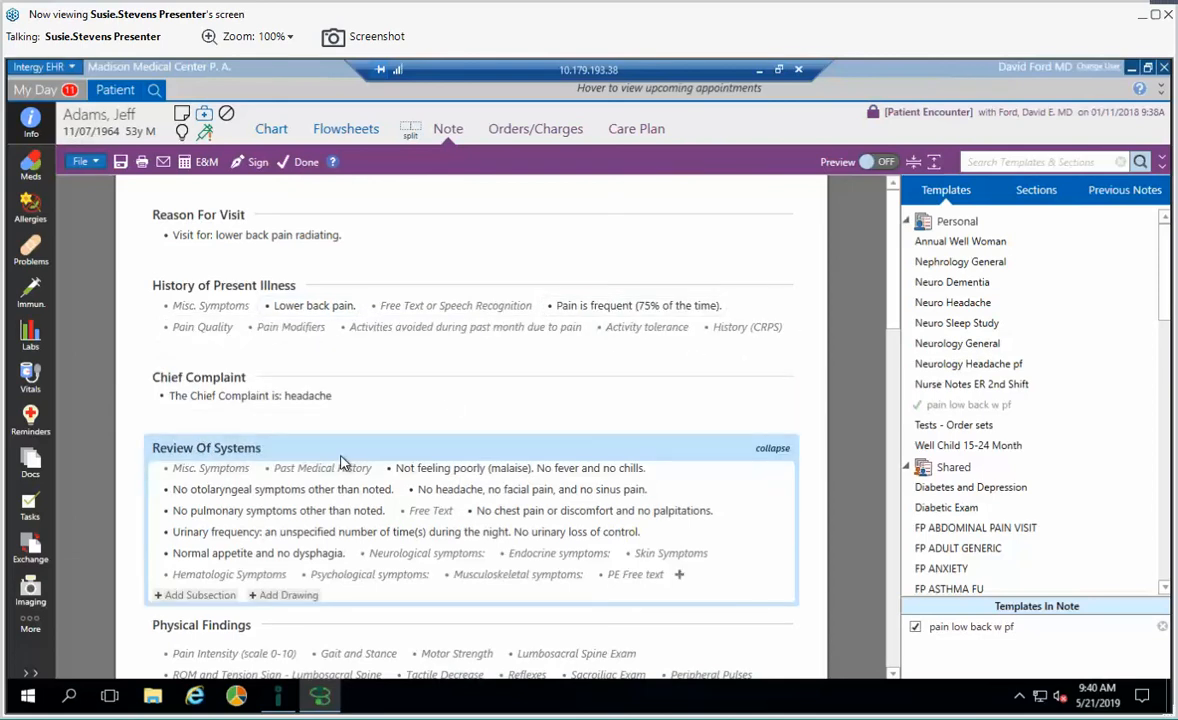
- Record urinary frequency during the night, dizziness and vertigo as positive symptoms in the Review Of Systems
{"action": "left_click", "coordinate": [350, 538]}
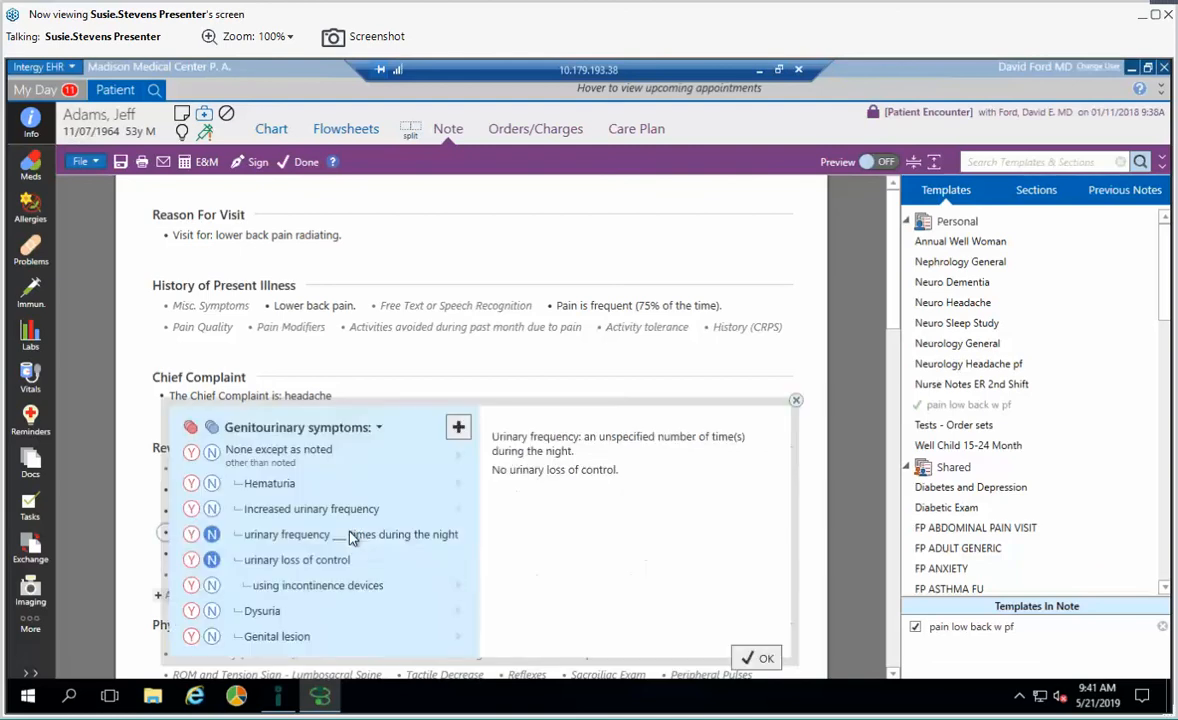
{"action": "left_click", "coordinate": [191, 535]}
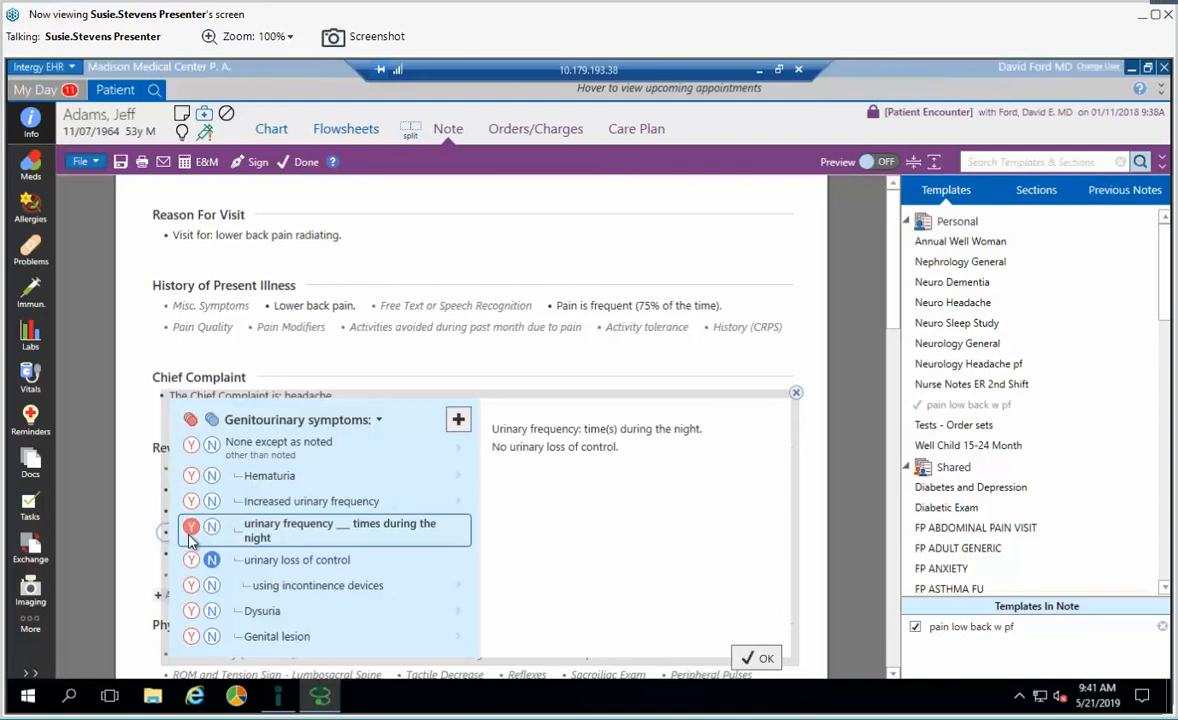
{"action": "left_click", "coordinate": [422, 383]}
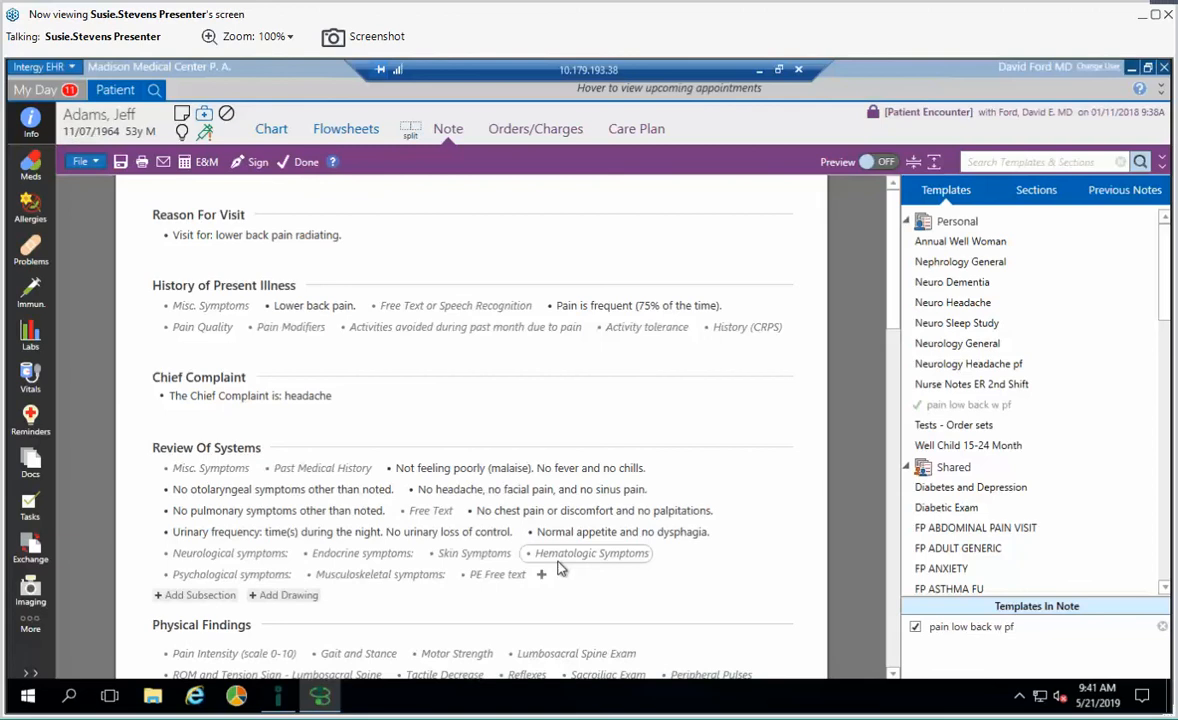
{"action": "left_click", "coordinate": [245, 560]}
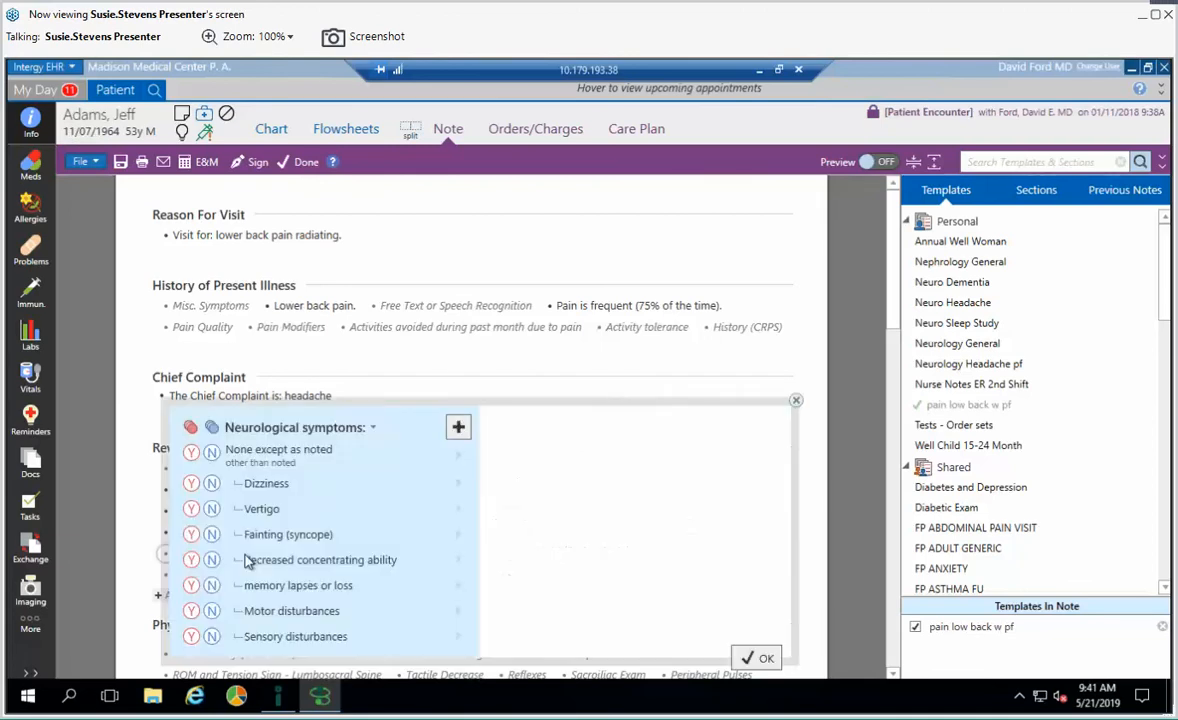
{"action": "left_click", "coordinate": [190, 509]}
{"action": "left_click", "coordinate": [190, 483]}
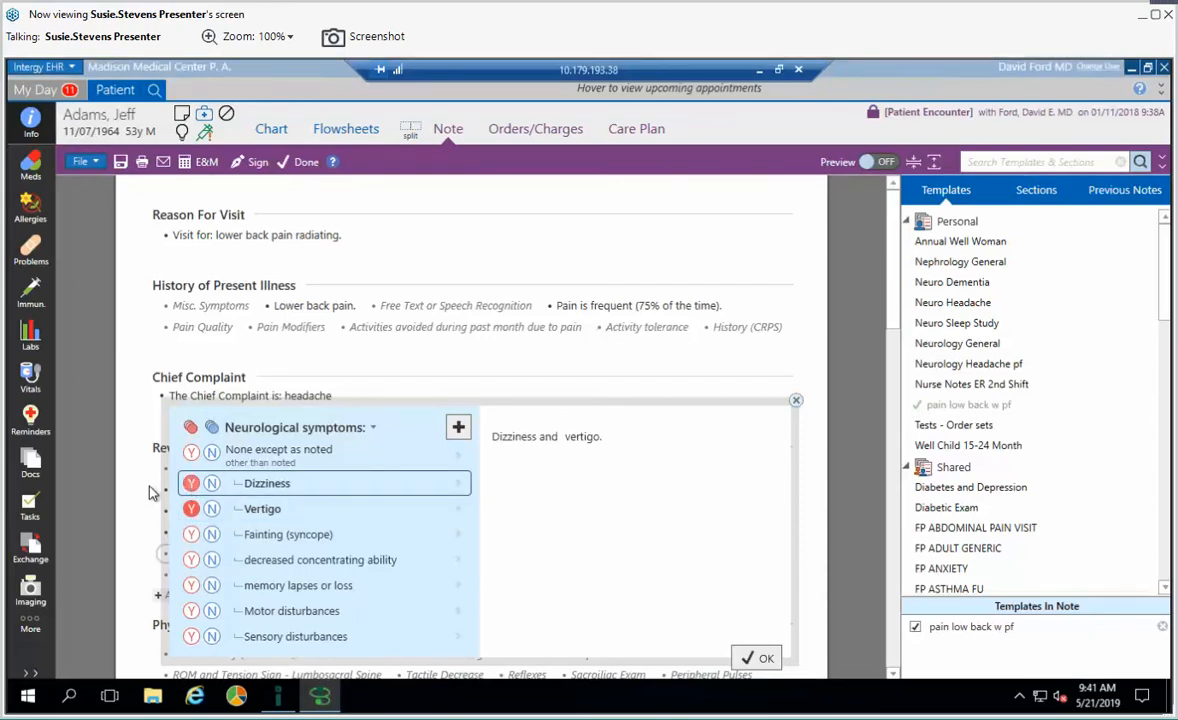
{"action": "left_click", "coordinate": [141, 493]}
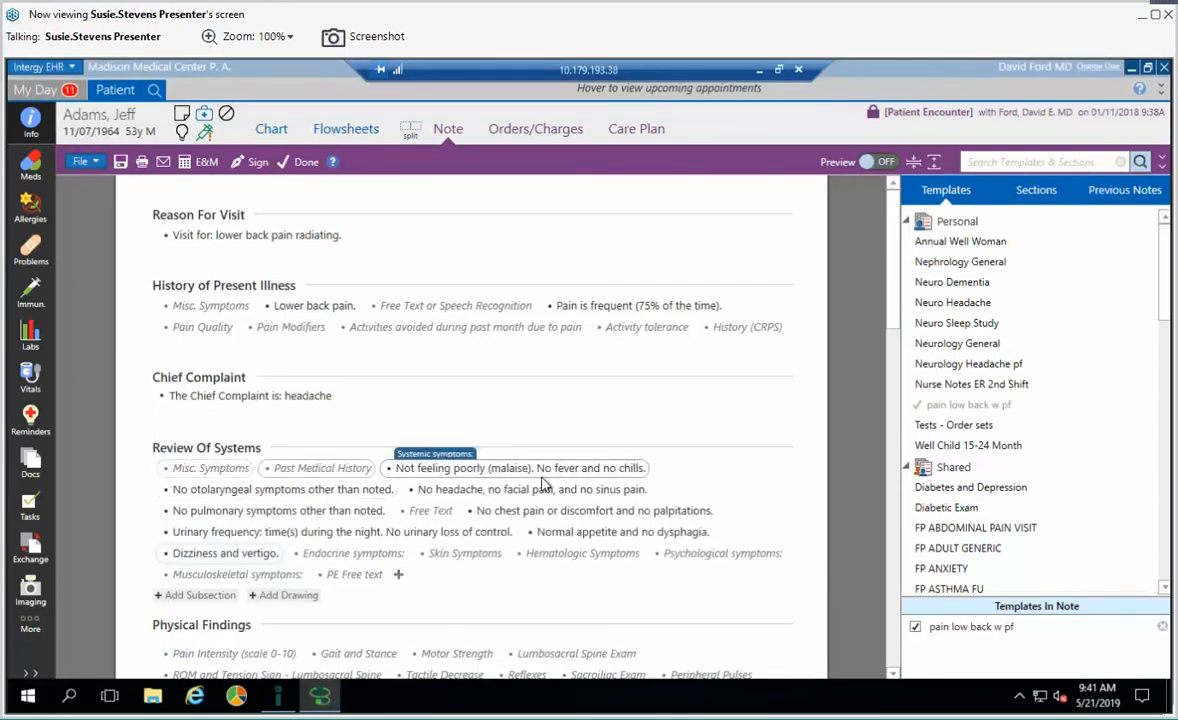
- Record Toe Walk as a positive Gait and Stance finding in the Physical Findings section
{"action": "scroll", "coordinate": [893, 540], "scroll_direction": "down", "scroll_amount": 5}
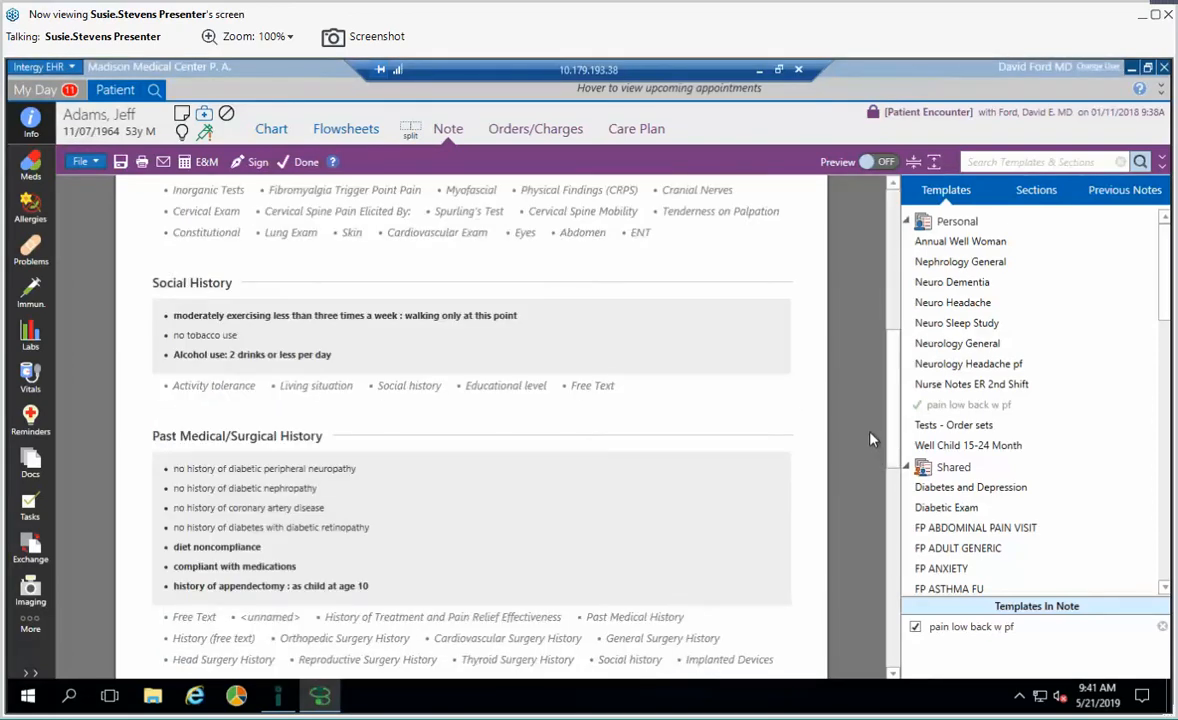
{"action": "left_click", "coordinate": [893, 190]}
{"action": "left_click", "coordinate": [893, 190]}
{"action": "left_click", "coordinate": [893, 190]}
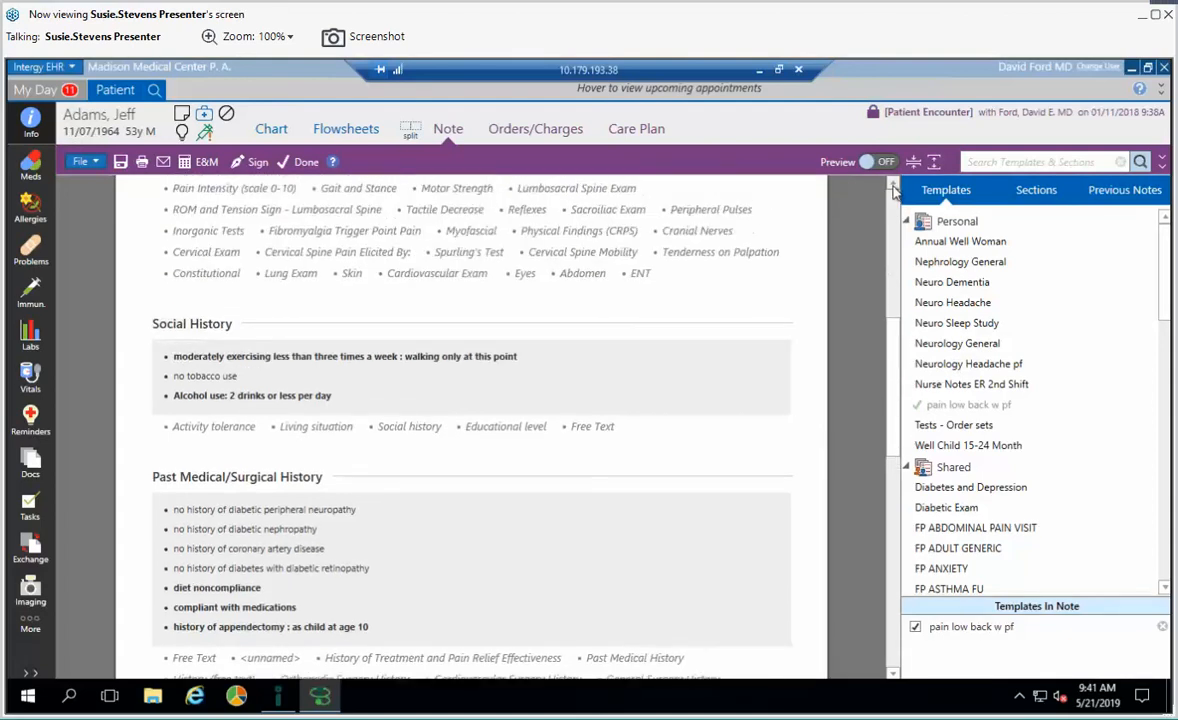
{"action": "left_click", "coordinate": [893, 190]}
{"action": "scroll", "coordinate": [603, 211], "scroll_direction": "up", "scroll_amount": 3}
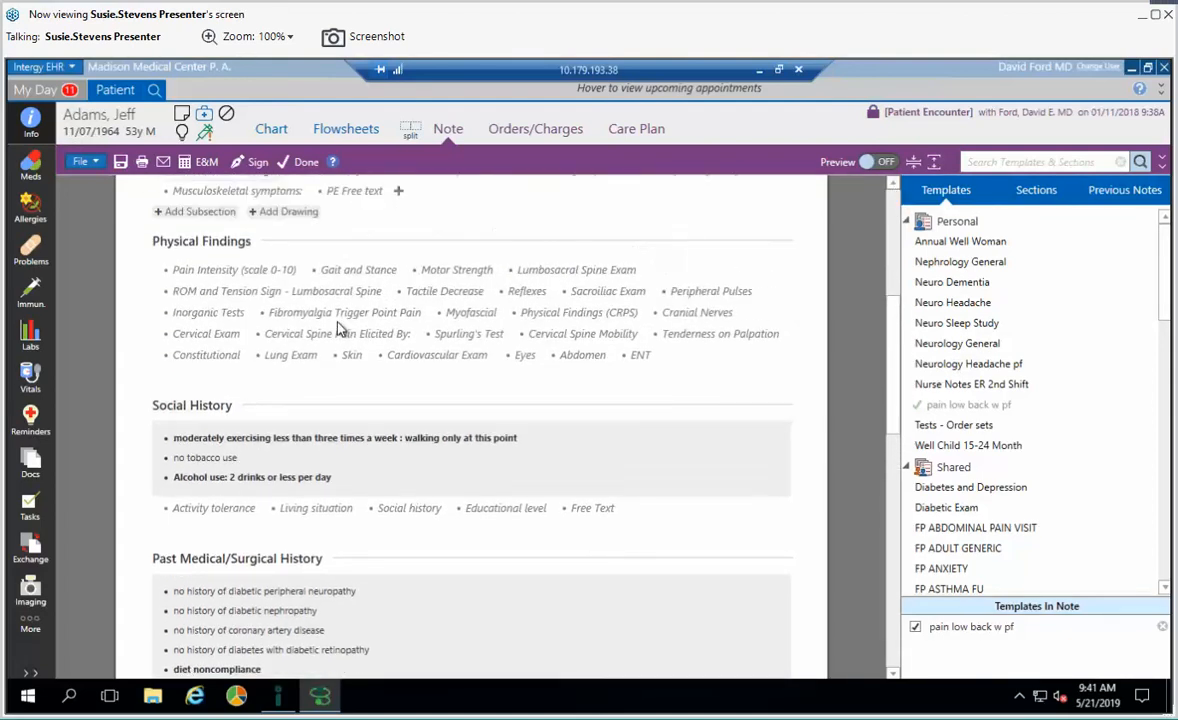
{"action": "left_click", "coordinate": [345, 272]}
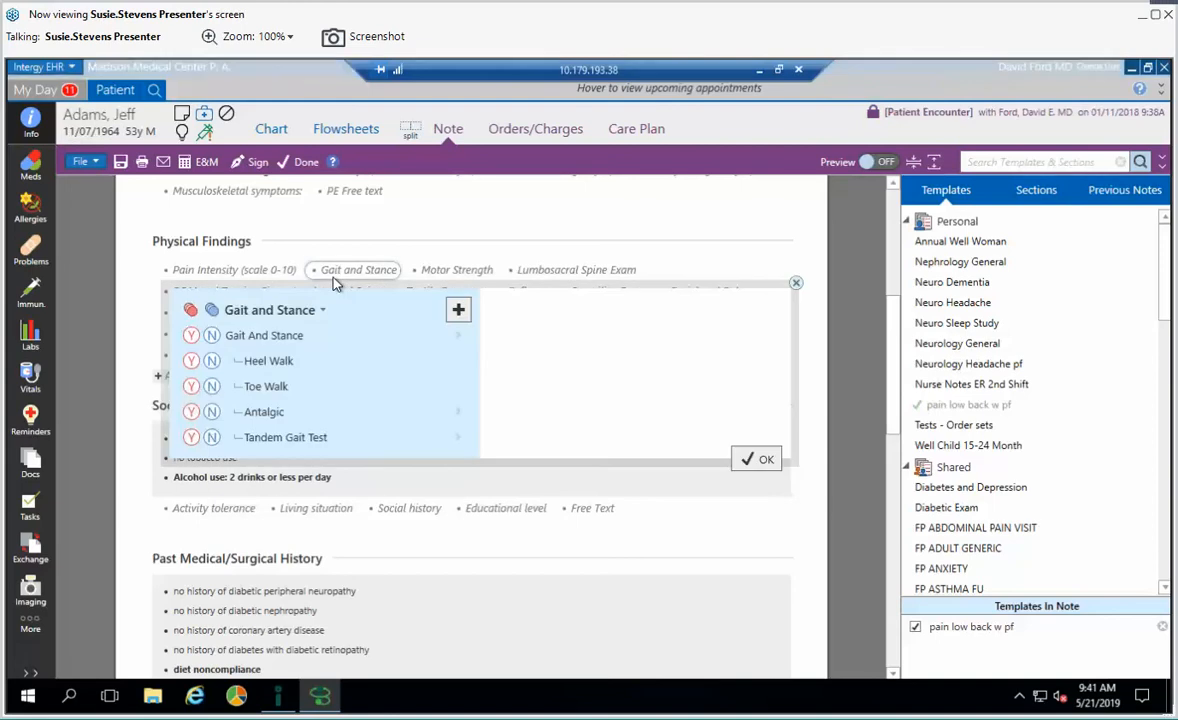
{"action": "left_click", "coordinate": [190, 386]}
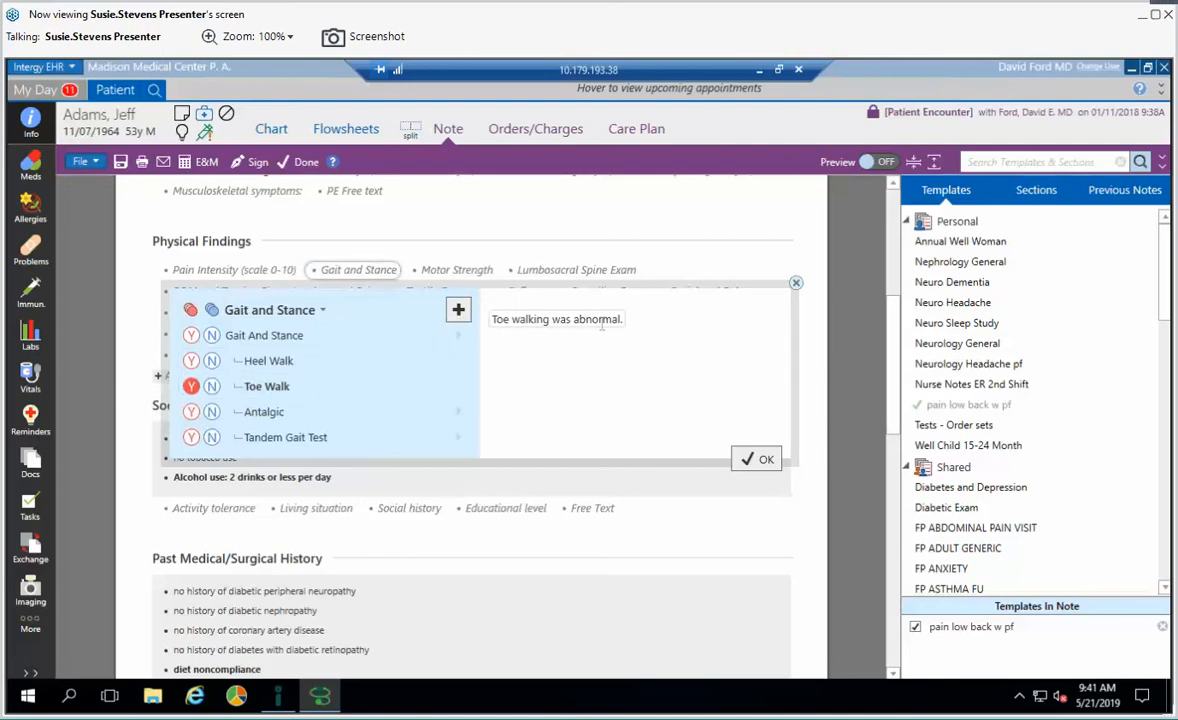
- Reword the toe walking finding by replacing "abnormal" with "outside normal" and close its entry
{"action": "left_click_drag", "start_coordinate": [620, 320], "coordinate": [573, 320]}
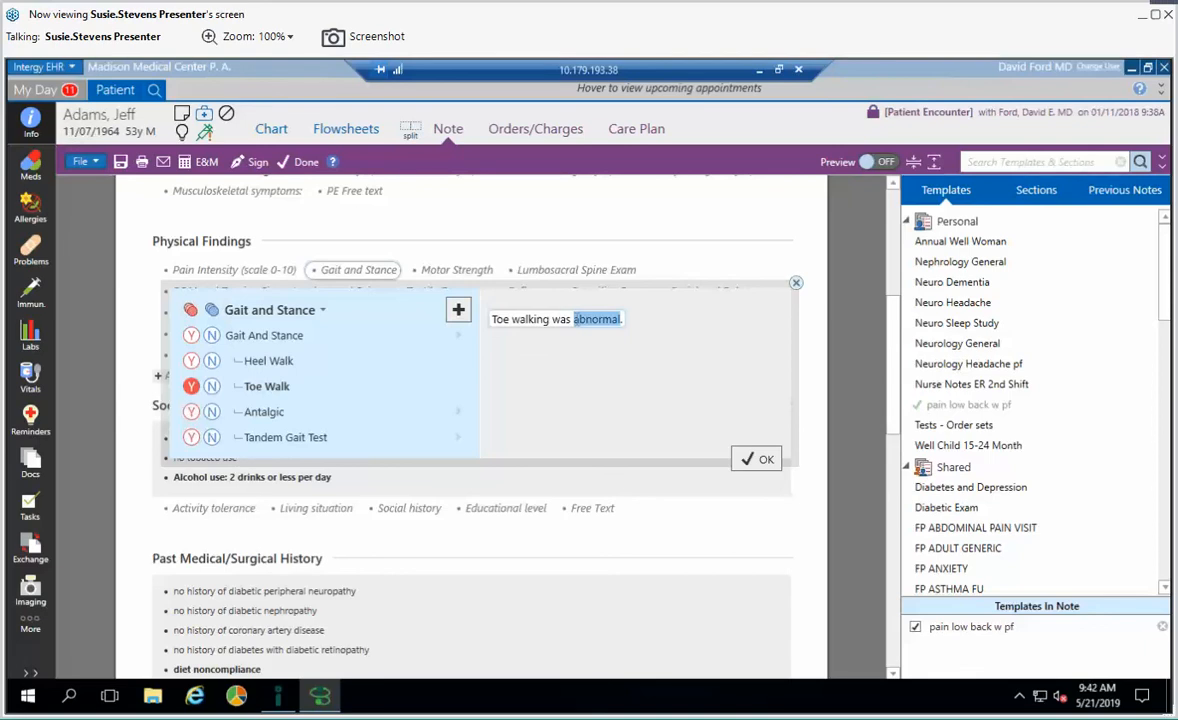
{"action": "type", "text": "ou"}
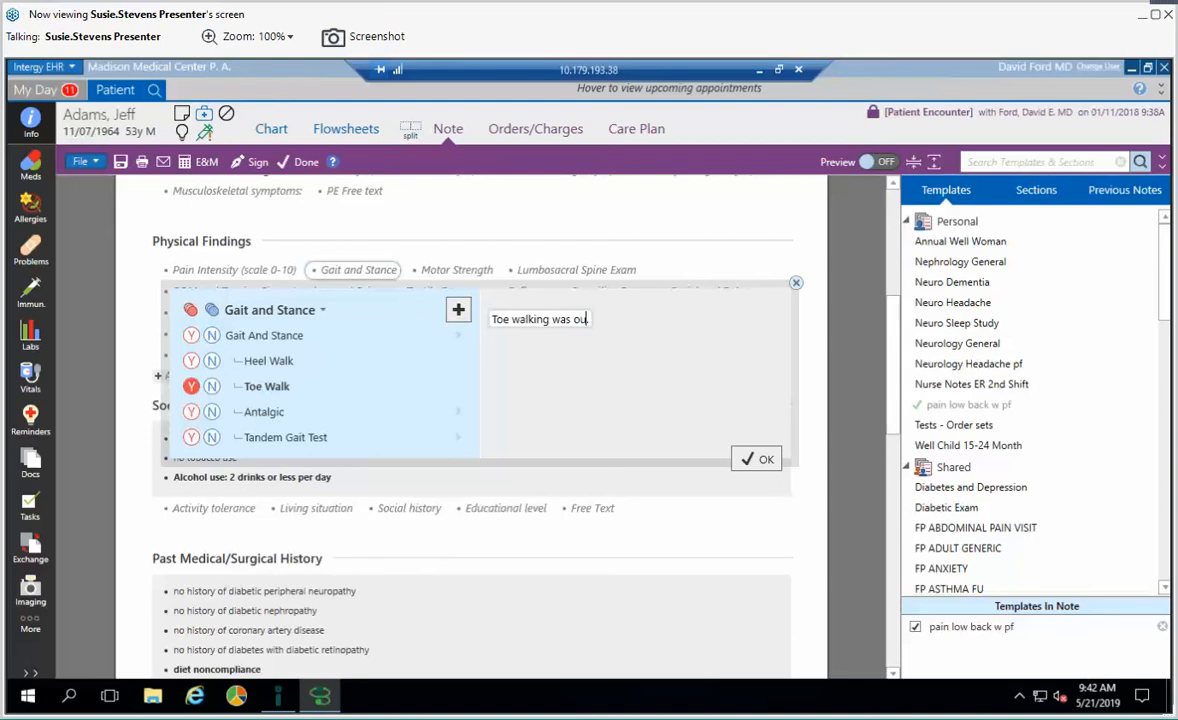
{"action": "type", "text": "tside normal"}
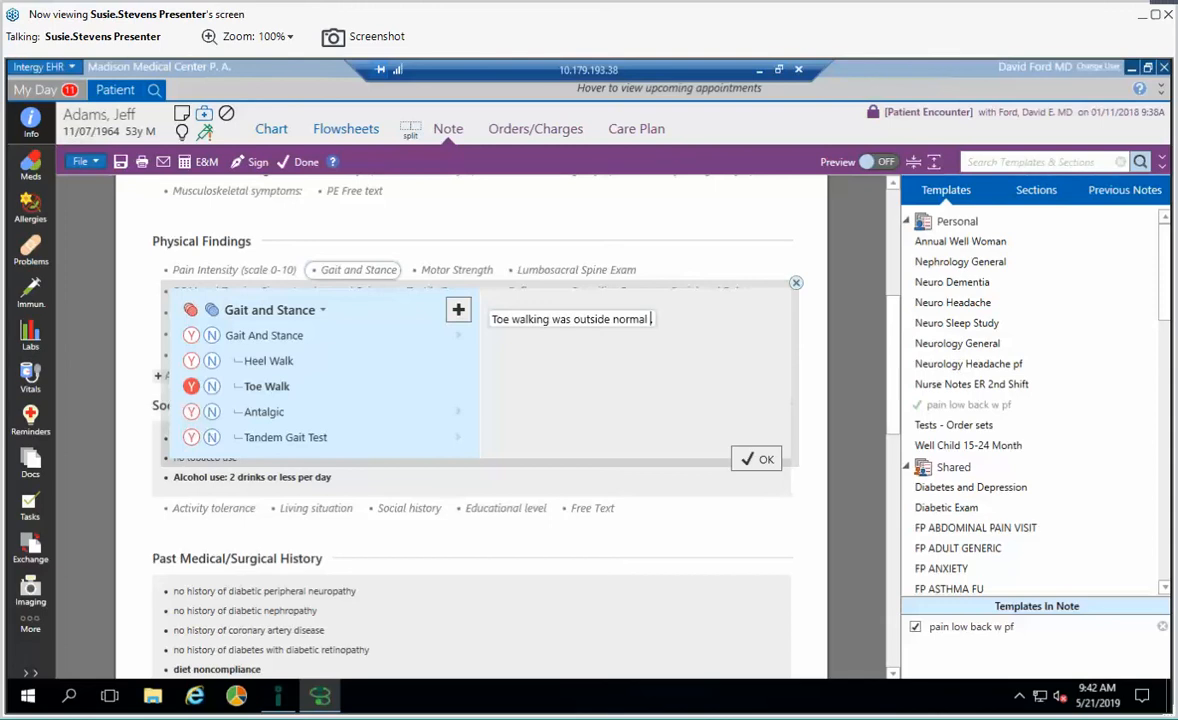
{"action": "type", "text": "."}
{"action": "left_click", "coordinate": [752, 280]}
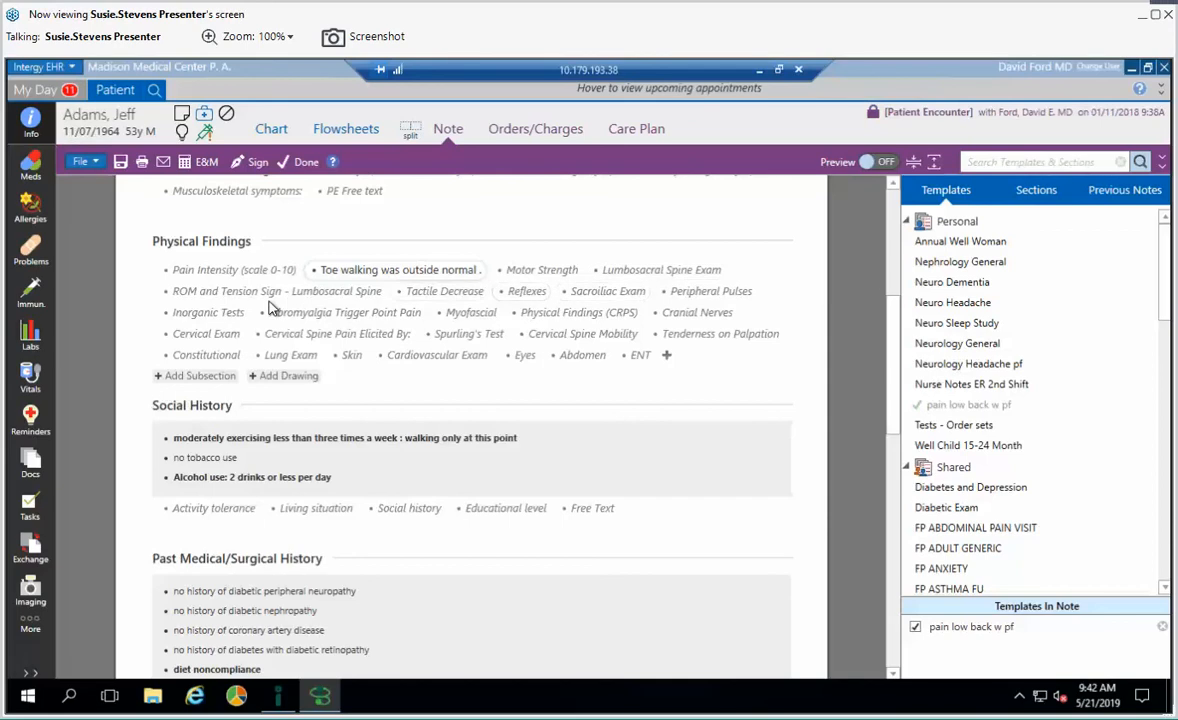
- Rename the Physical Findings section as "Exam" and delete its Fibromyalgia Trigger Point Pain entry
{"action": "left_click", "coordinate": [219, 243]}
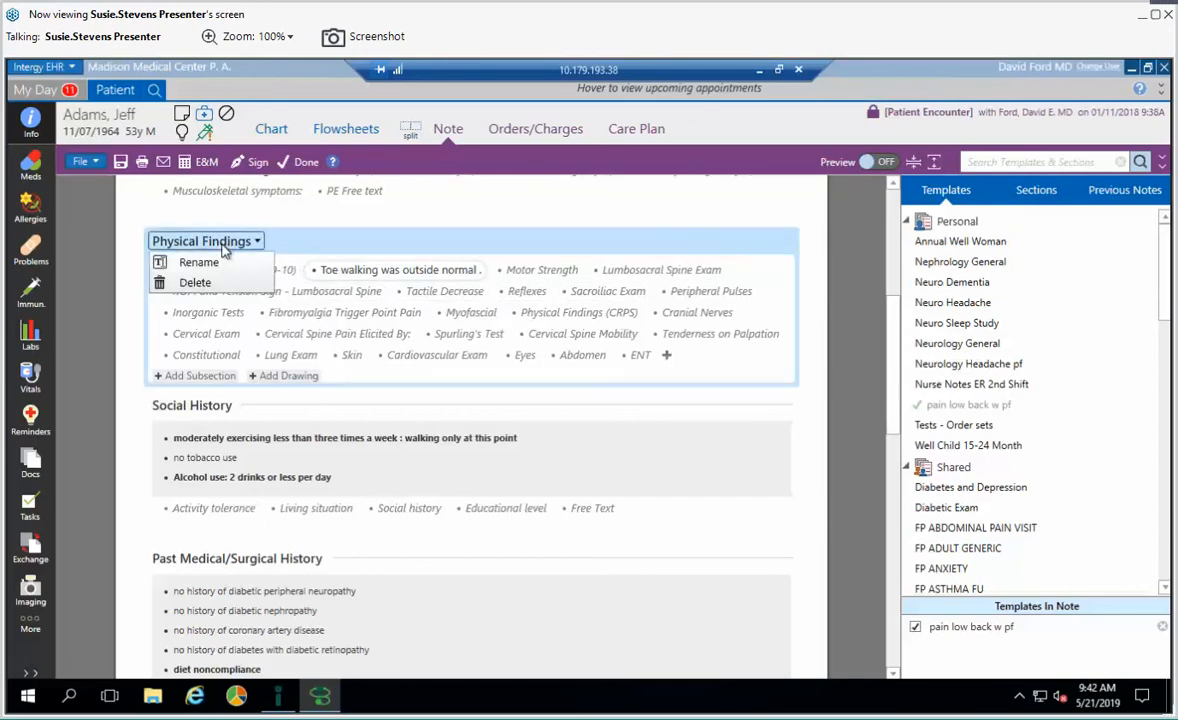
{"action": "left_click", "coordinate": [199, 262]}
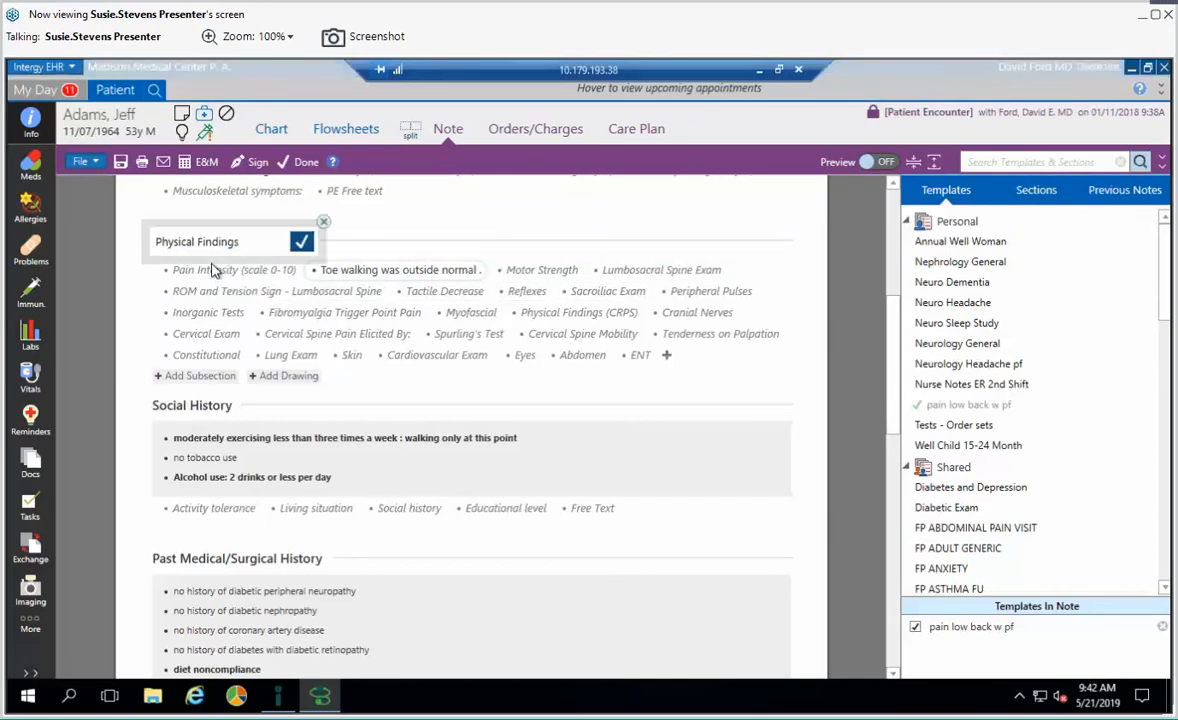
{"action": "key", "text": "ctrl+a"}
{"action": "type", "text": "Exam"}
{"action": "left_click", "coordinate": [302, 242]}
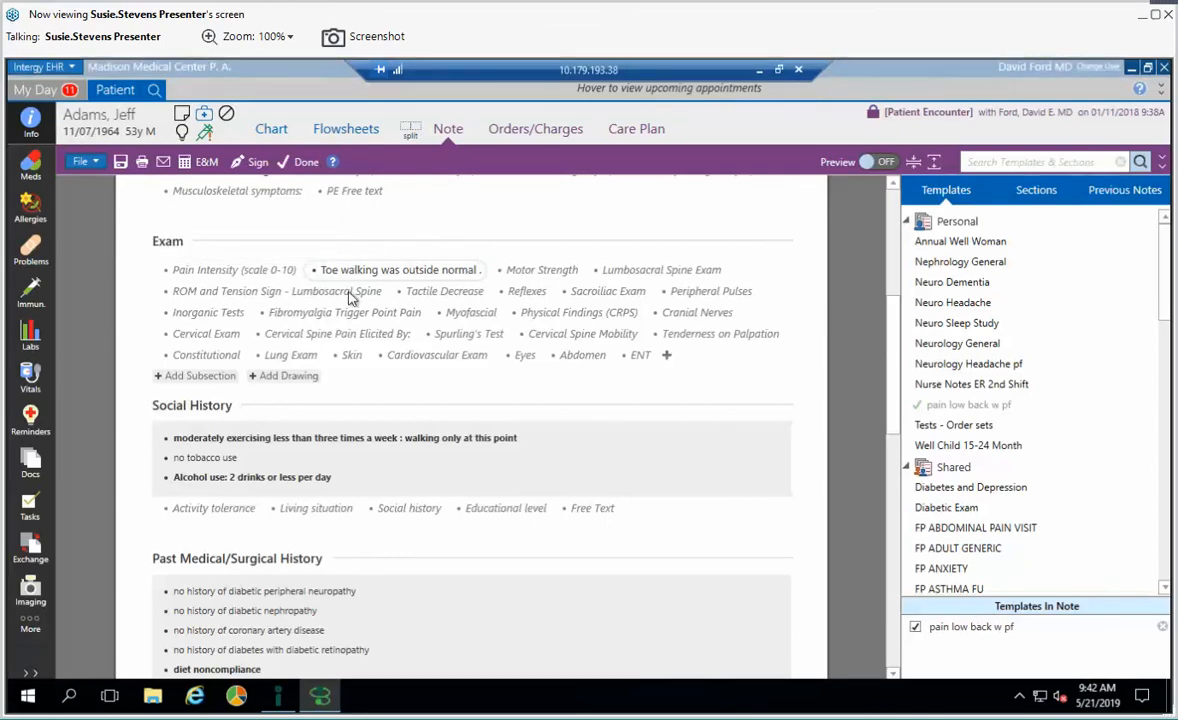
{"action": "right_click", "coordinate": [352, 314]}
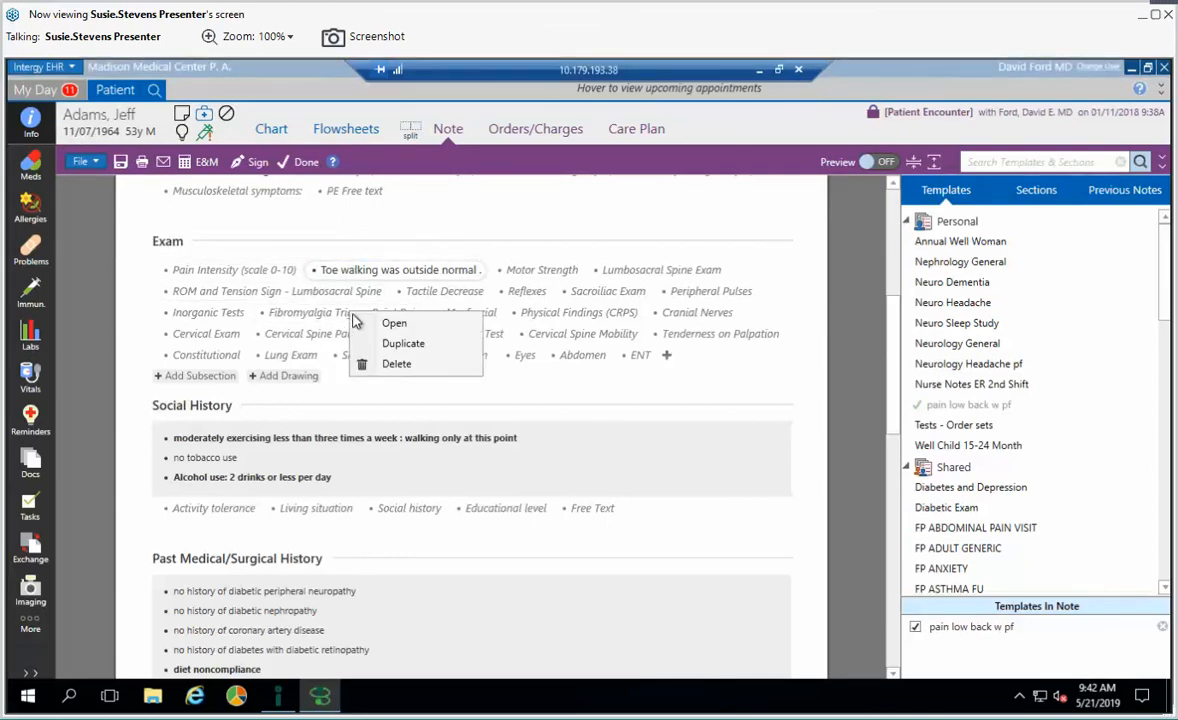
{"action": "left_click", "coordinate": [390, 364]}
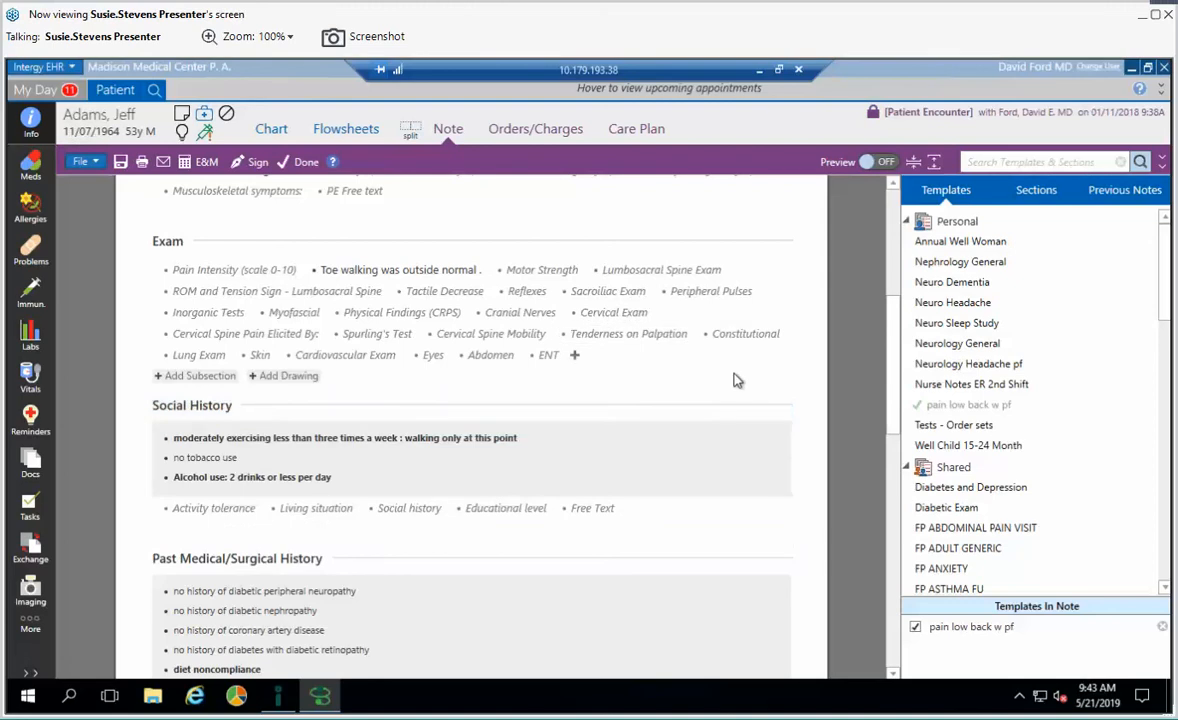
- Add the "Tests - Order sets" template to the note and order all tests of the Annual Phys Male set
{"action": "left_click", "coordinate": [953, 428]}
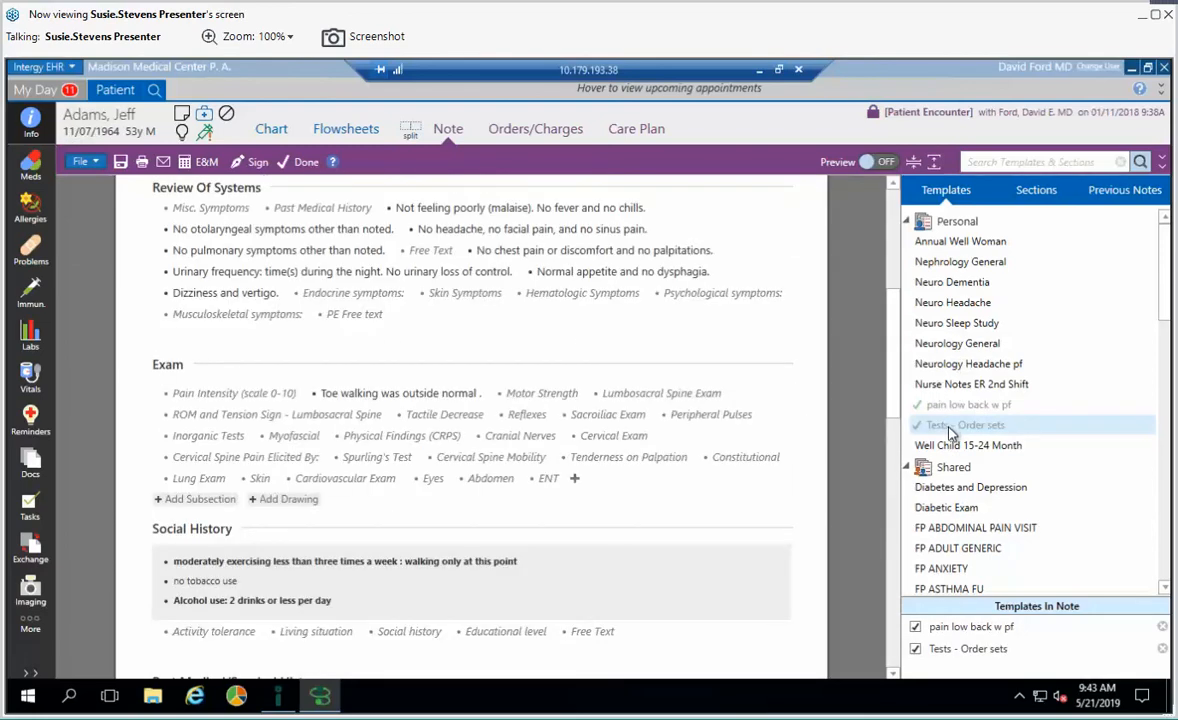
{"action": "scroll", "coordinate": [891, 258], "scroll_direction": "up", "scroll_amount": 4}
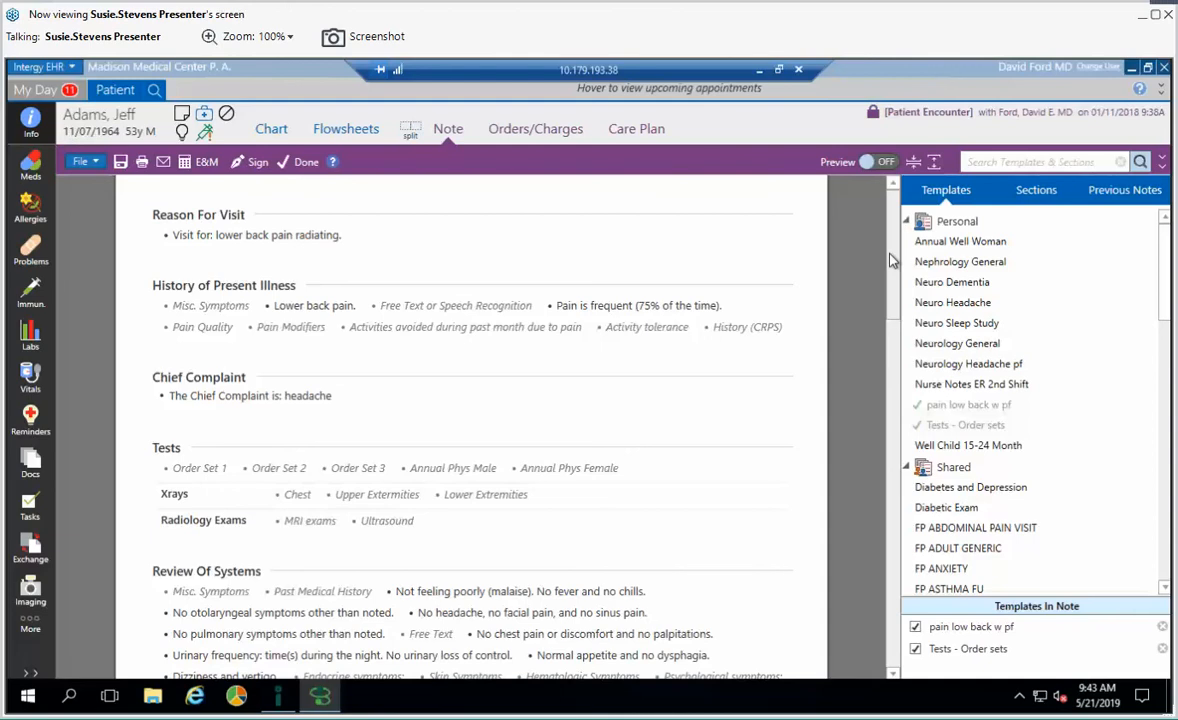
{"action": "left_click", "coordinate": [404, 470]}
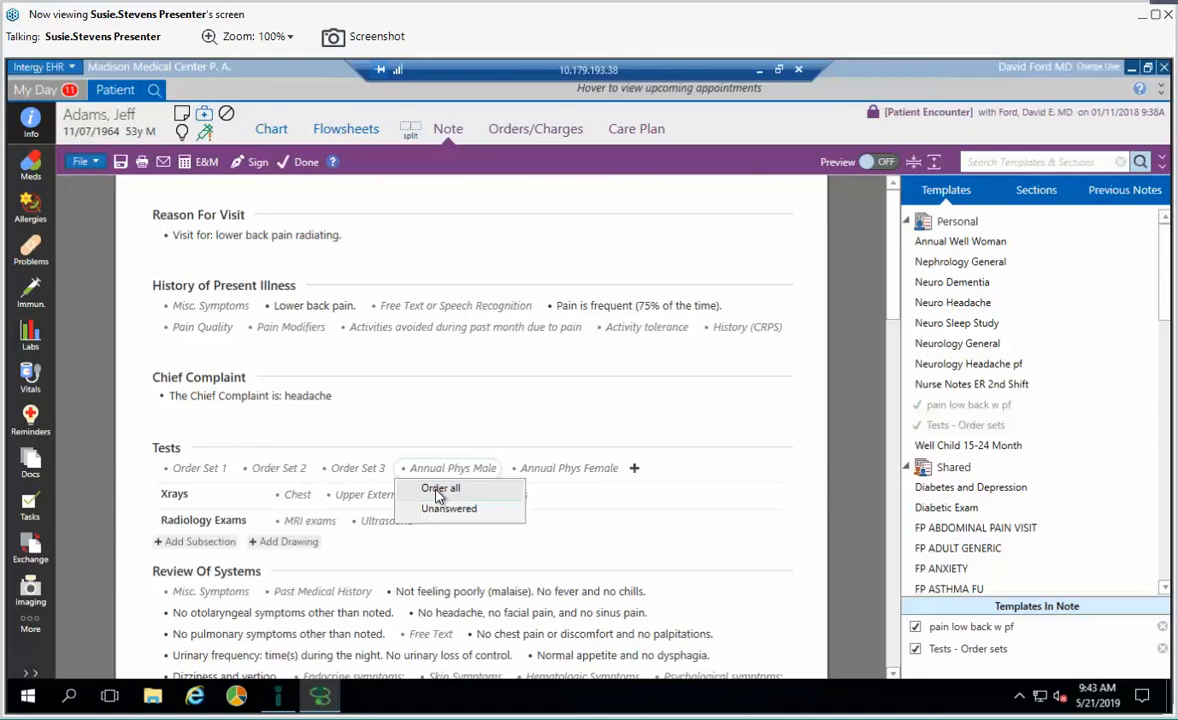
{"action": "left_click", "coordinate": [438, 490]}
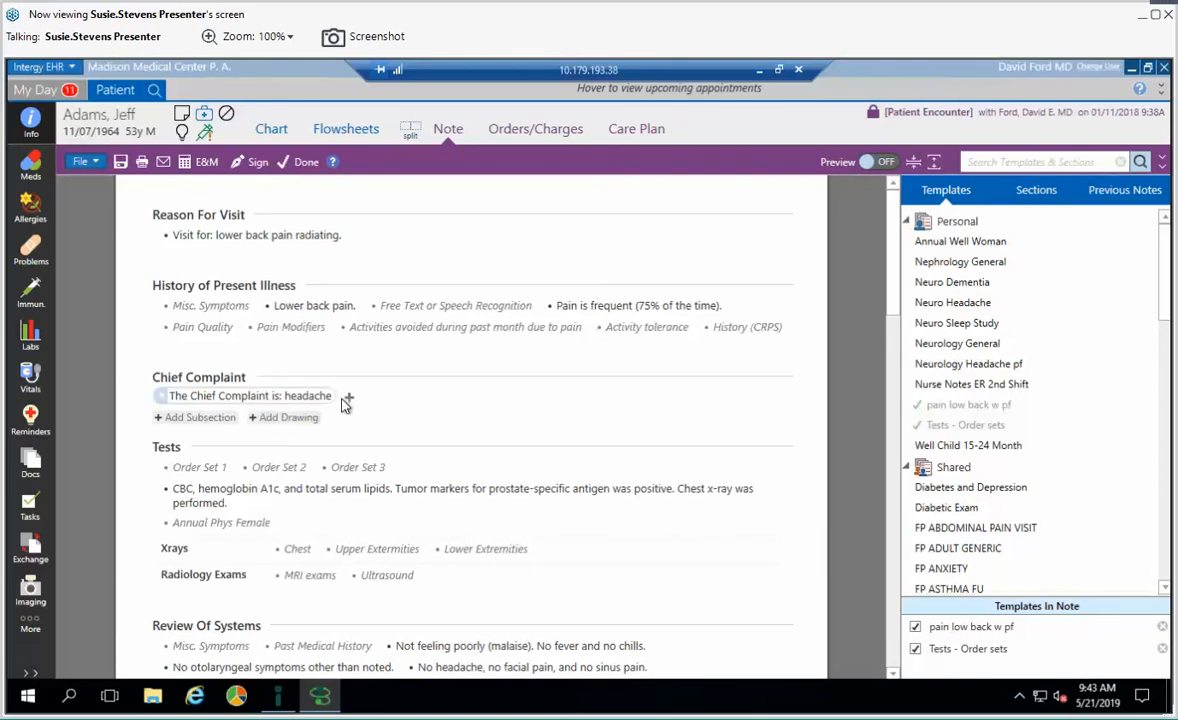
- Open a blank finding entry under Chief Complaint and close it without adding text
{"action": "left_click", "coordinate": [350, 398]}
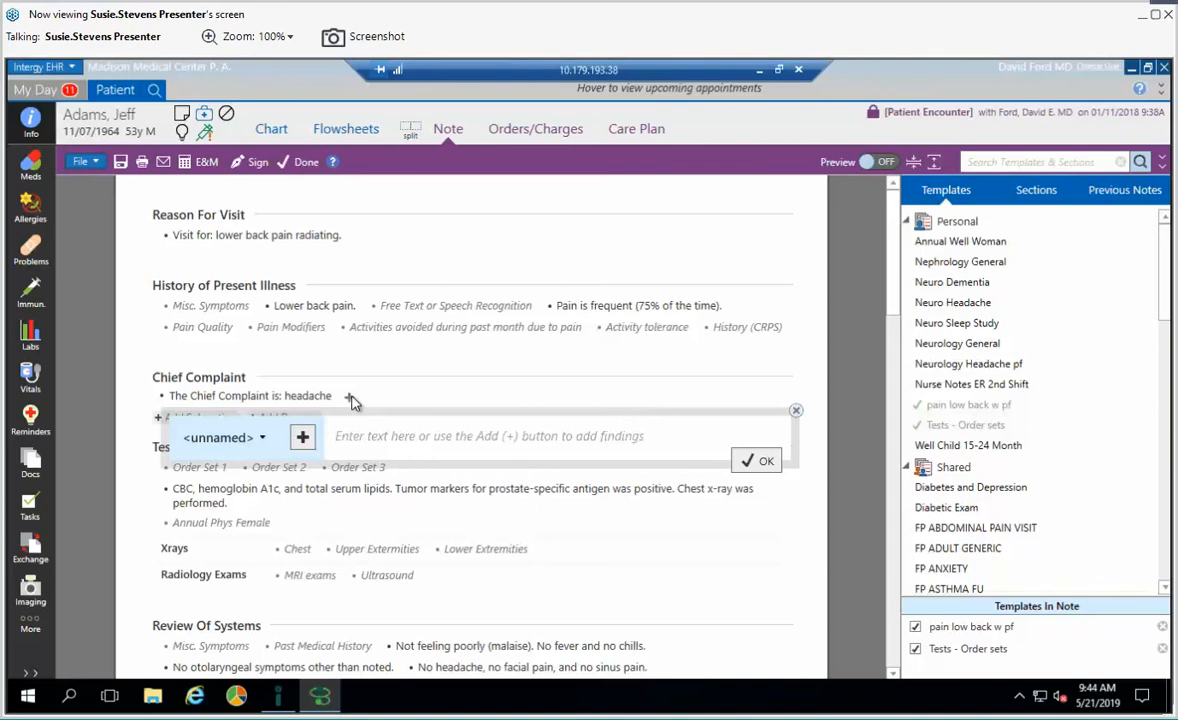
{"action": "left_click", "coordinate": [633, 385]}
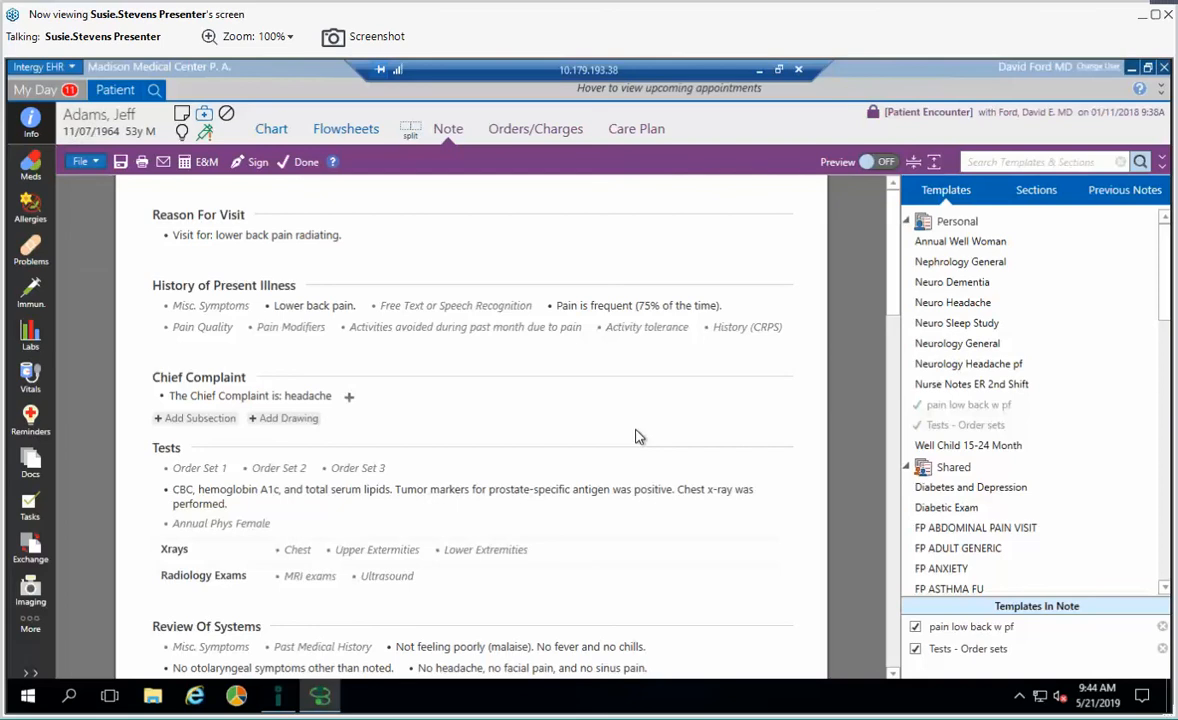
- Preview the completed note, review its sections down to Past Medical/Surgical History, and save it
{"action": "left_click", "coordinate": [868, 162]}
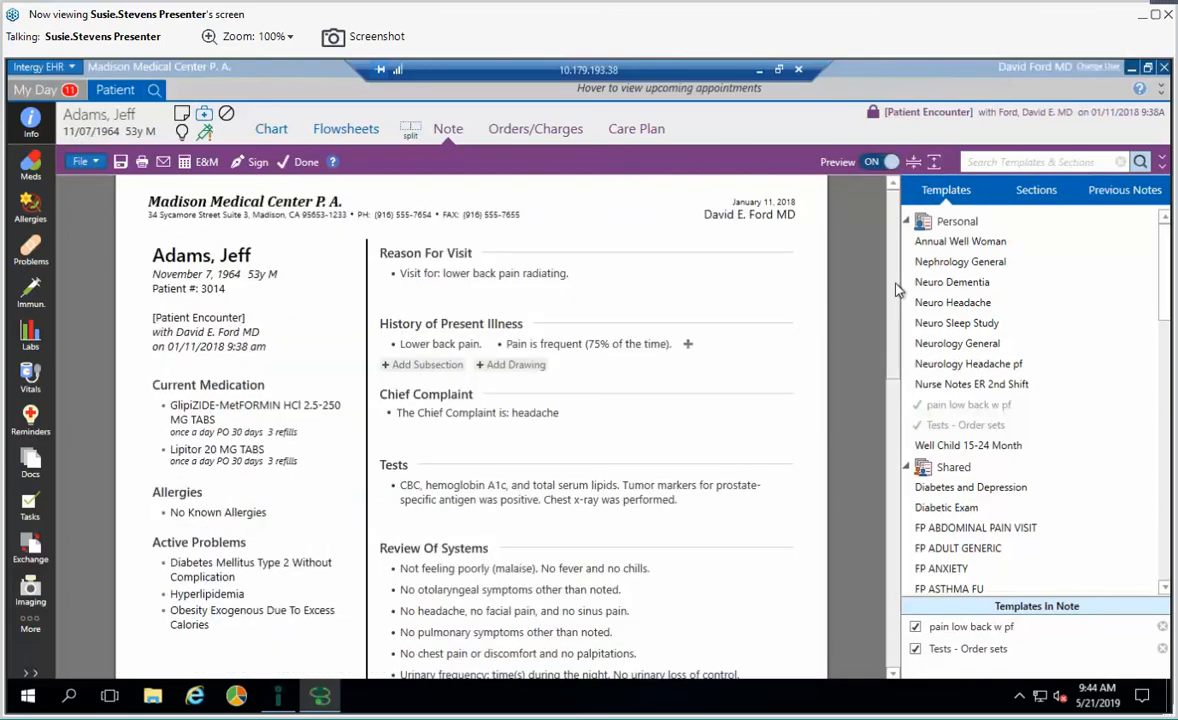
{"action": "scroll", "coordinate": [897, 300], "scroll_direction": "down", "scroll_amount": 2}
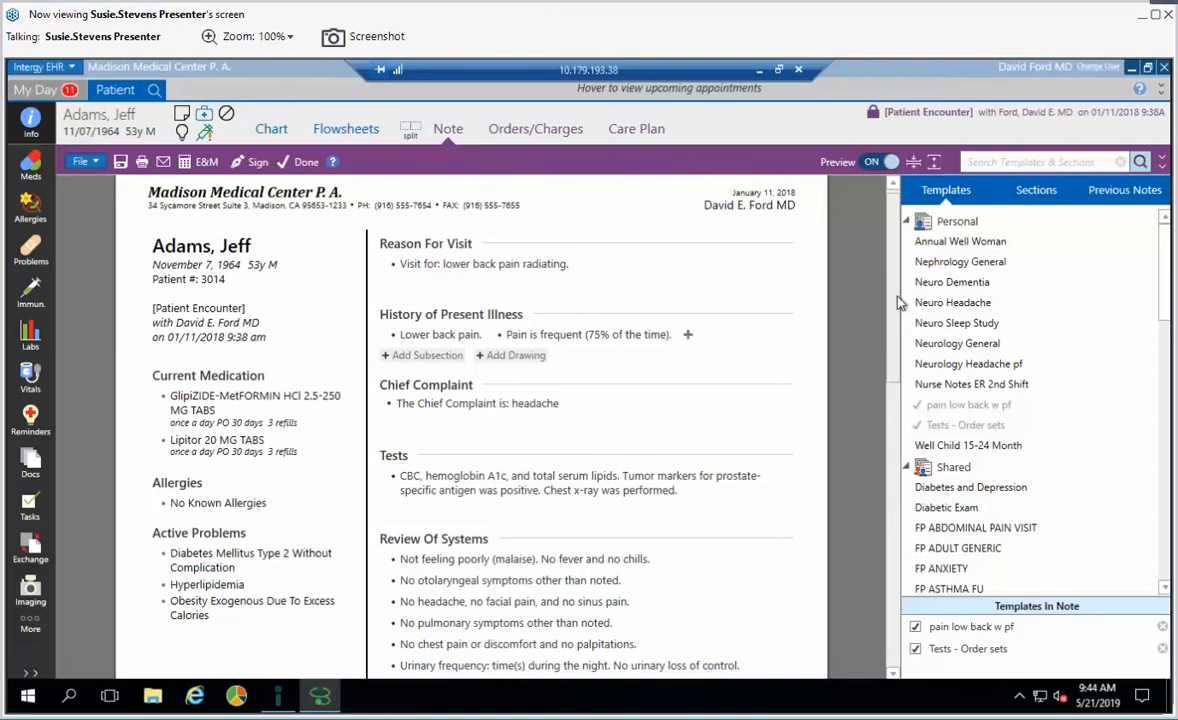
{"action": "scroll", "coordinate": [897, 336], "scroll_direction": "down", "scroll_amount": 5}
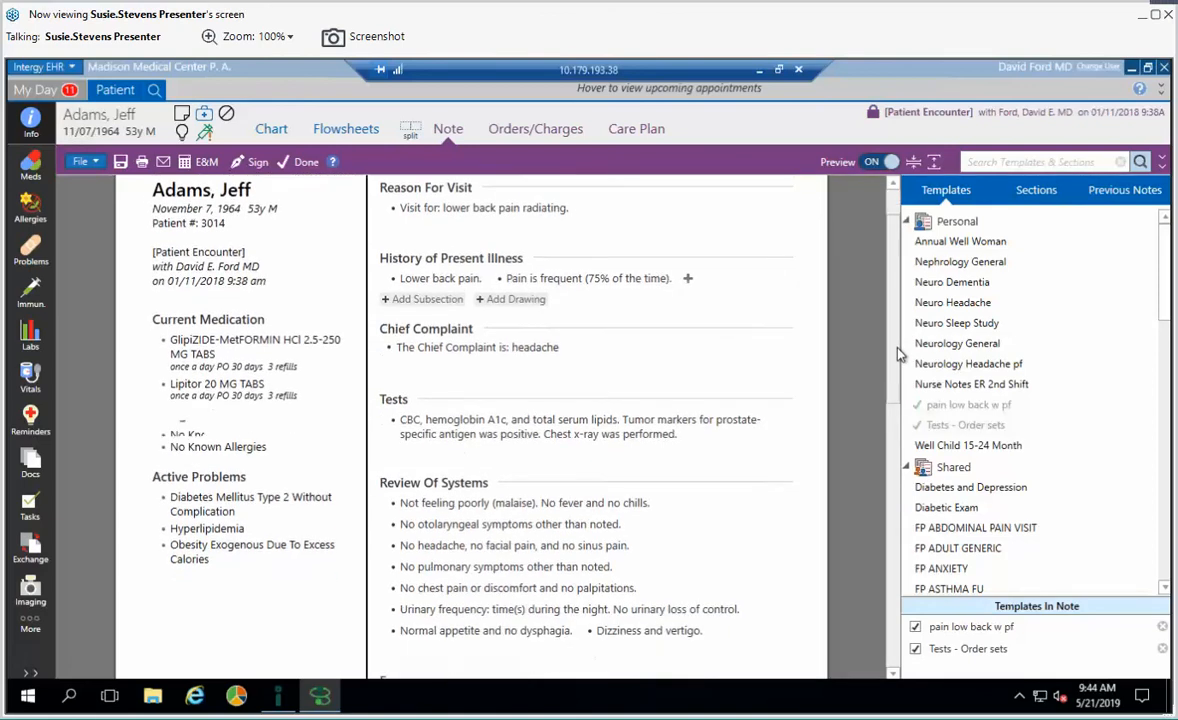
{"action": "scroll", "coordinate": [897, 420], "scroll_direction": "down", "scroll_amount": 3}
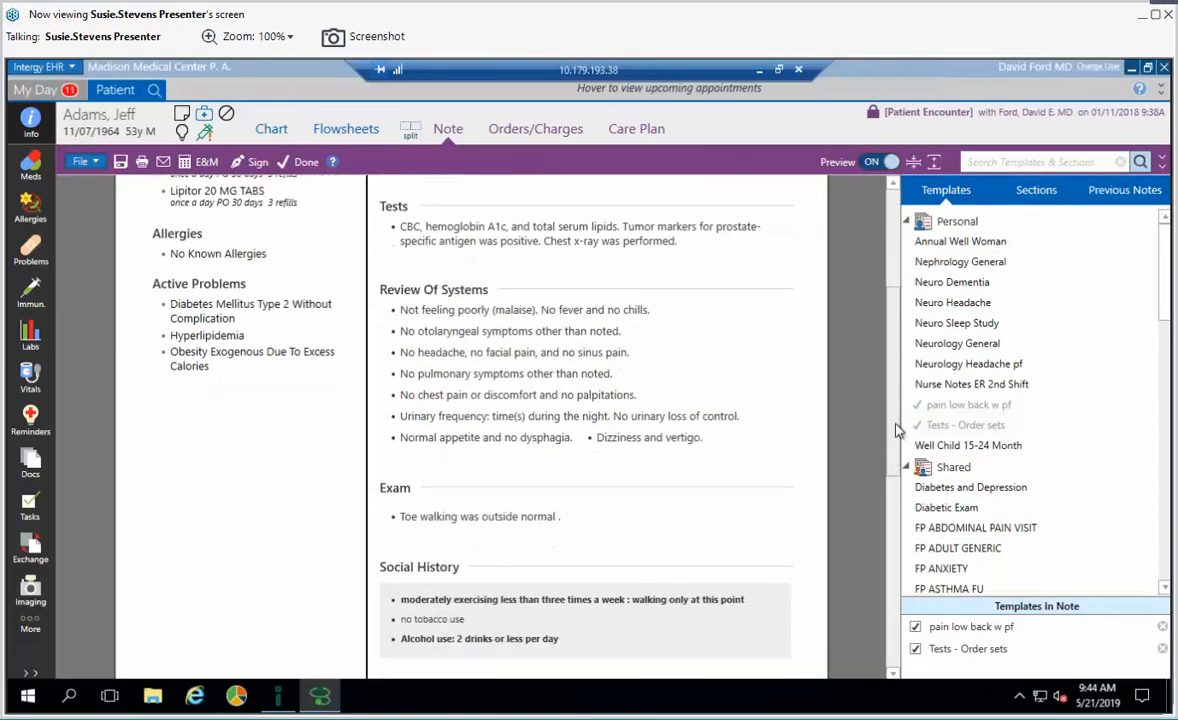
{"action": "scroll", "coordinate": [897, 468], "scroll_direction": "down", "scroll_amount": 3}
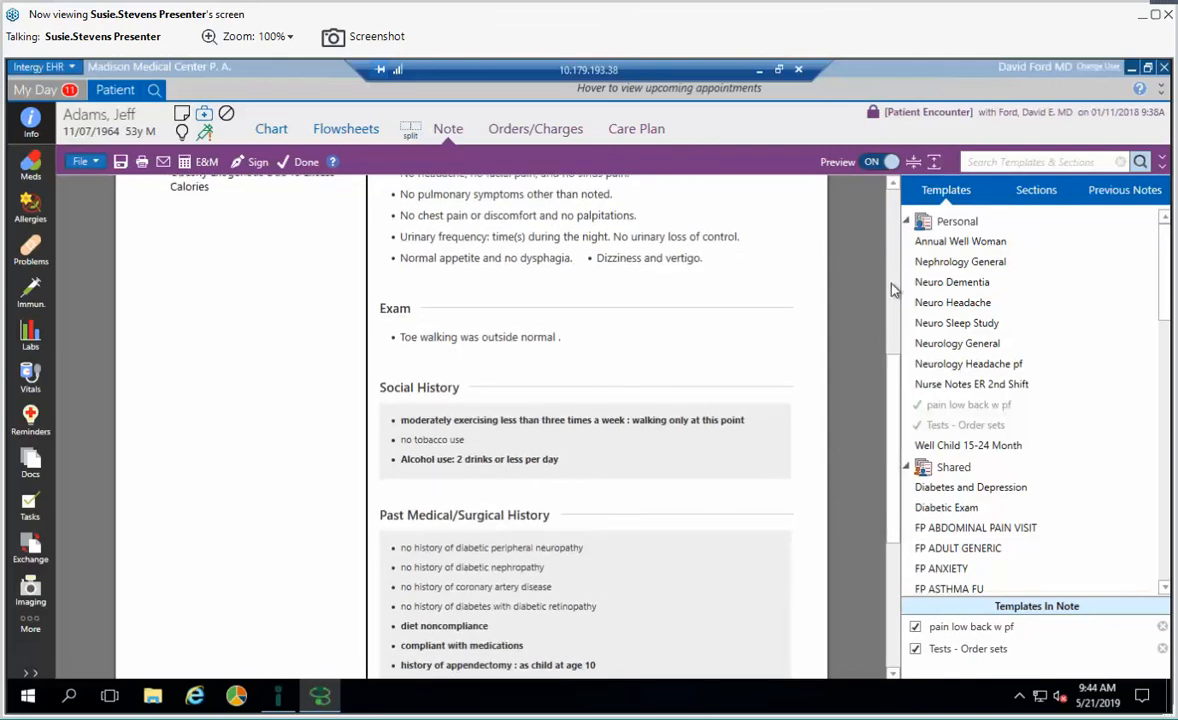
{"action": "left_click", "coordinate": [893, 285]}
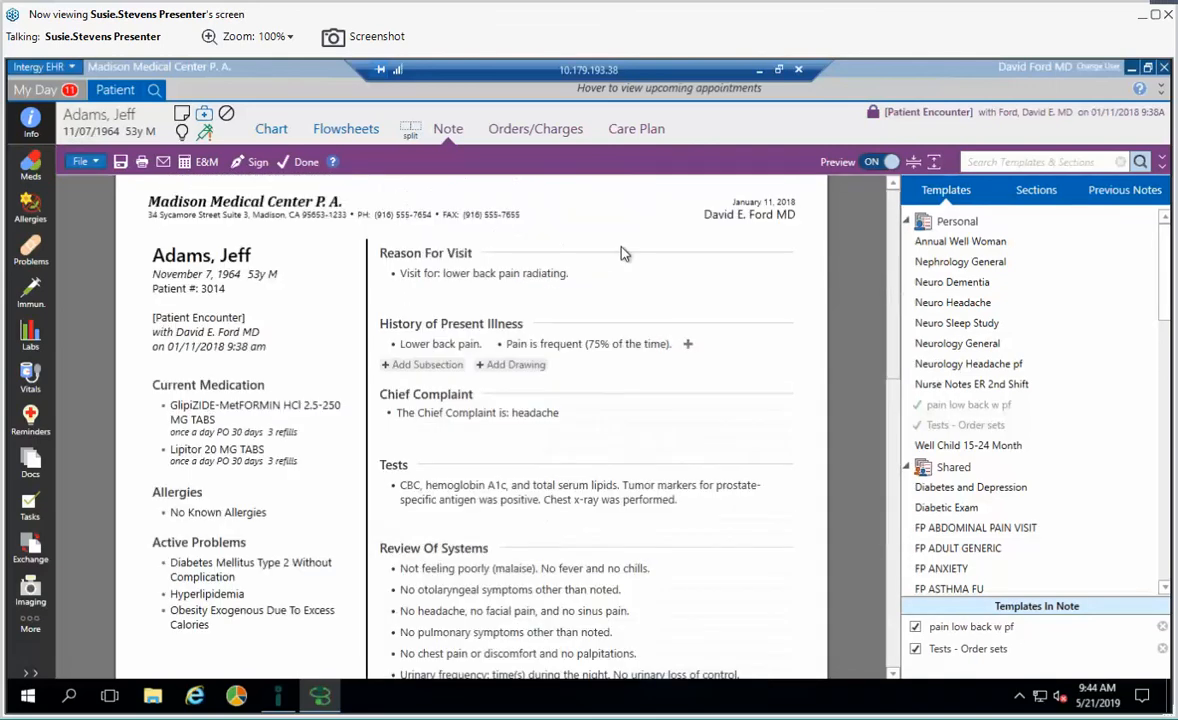
{"action": "left_click", "coordinate": [119, 163]}
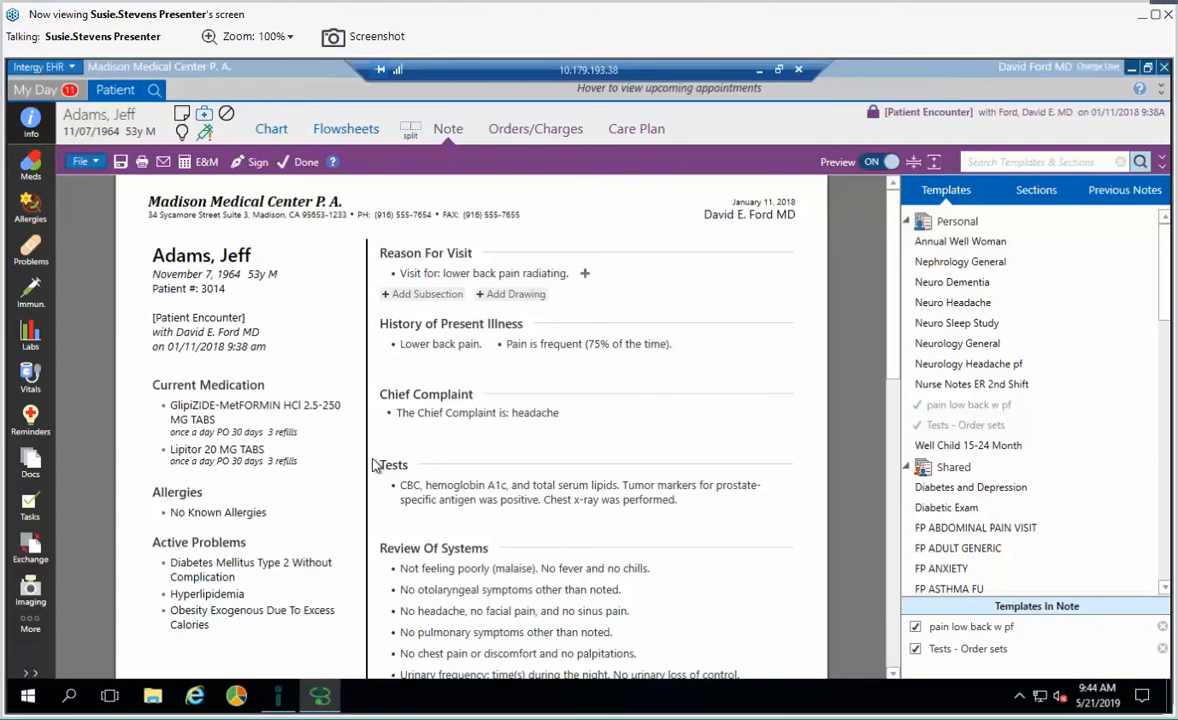
- Mark "Feeling tired or poorly (malaise)" as present in the Review Of Systems systemic symptoms, dismissing the meeting reminder
{"action": "left_click", "coordinate": [446, 575]}
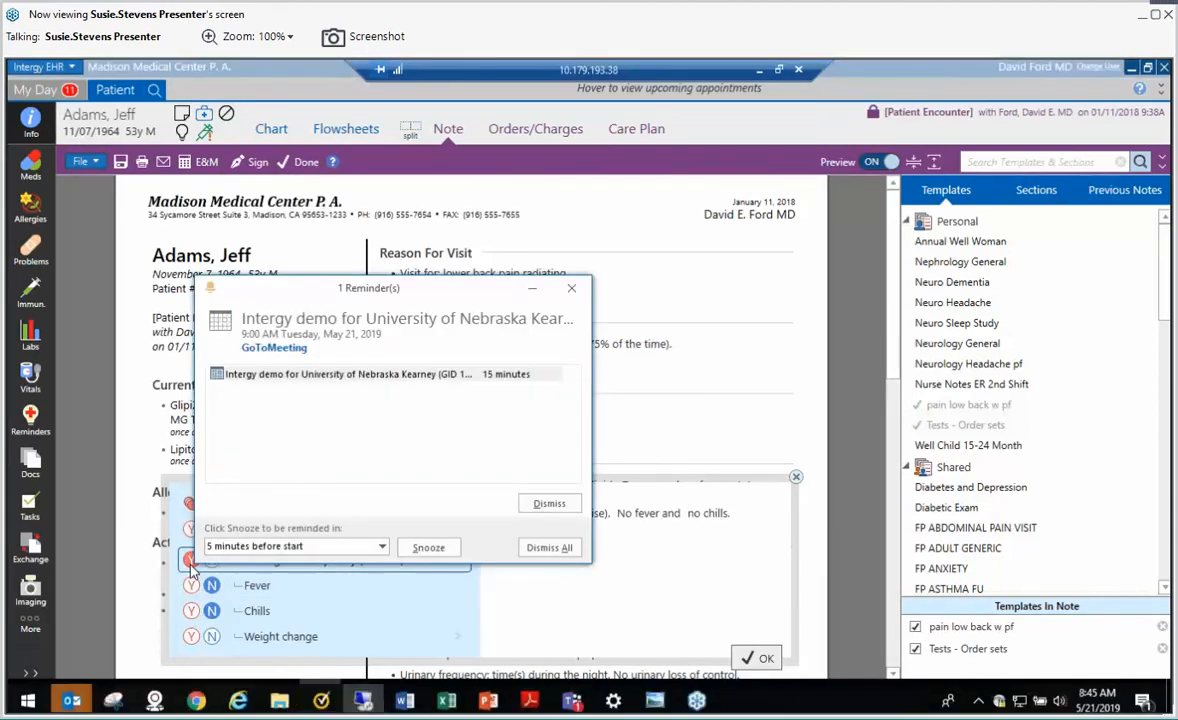
{"action": "left_click", "coordinate": [549, 503]}
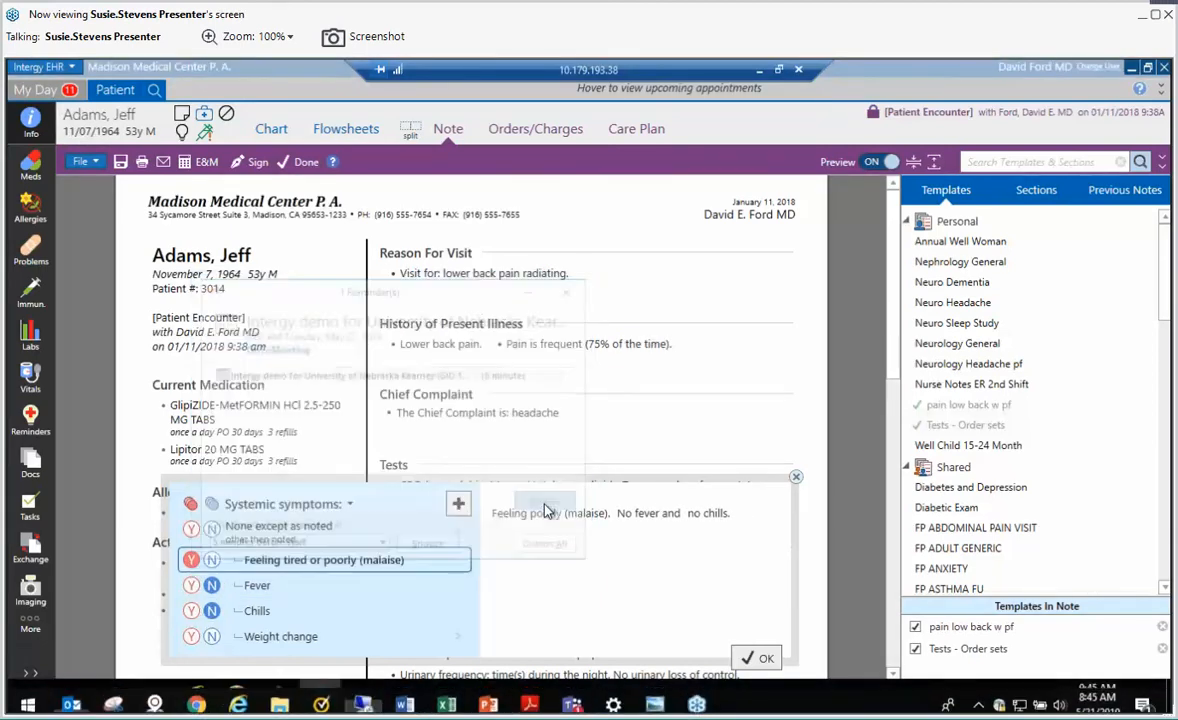
{"action": "left_click", "coordinate": [740, 498]}
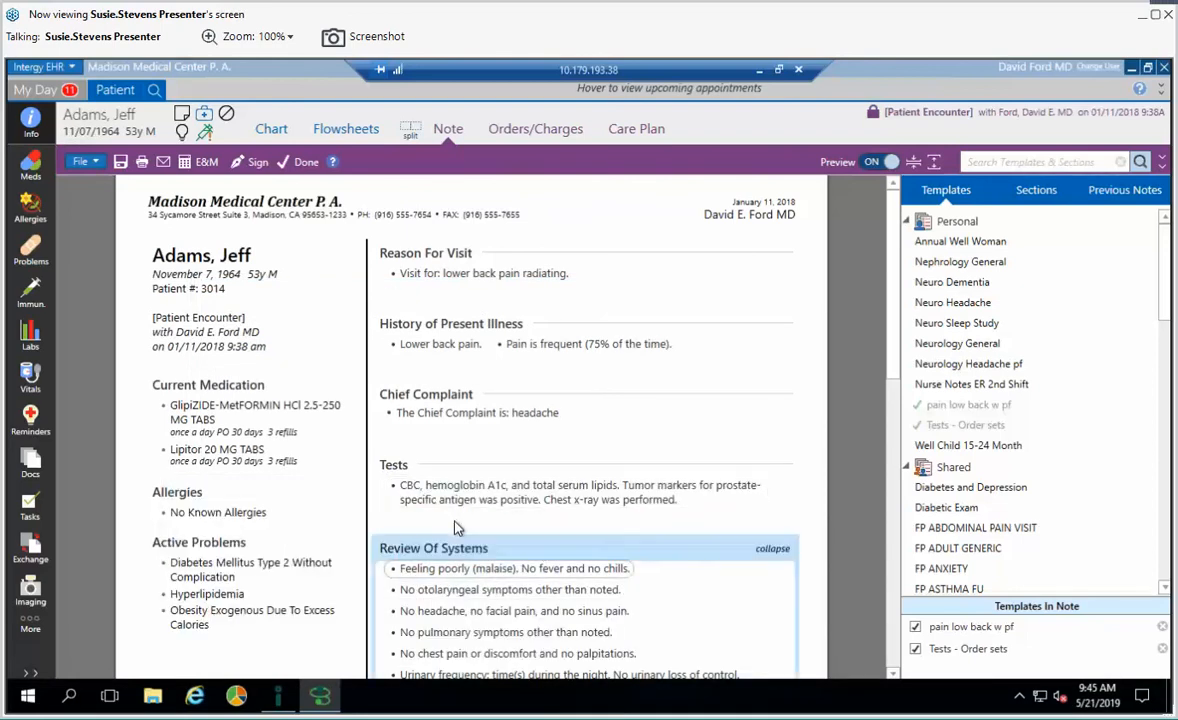
- Browse the favorite Musculoskeletal illustrations for a drawing in the Tests section and close the selection without adding one
{"action": "mouse_move", "coordinate": [492, 527]}
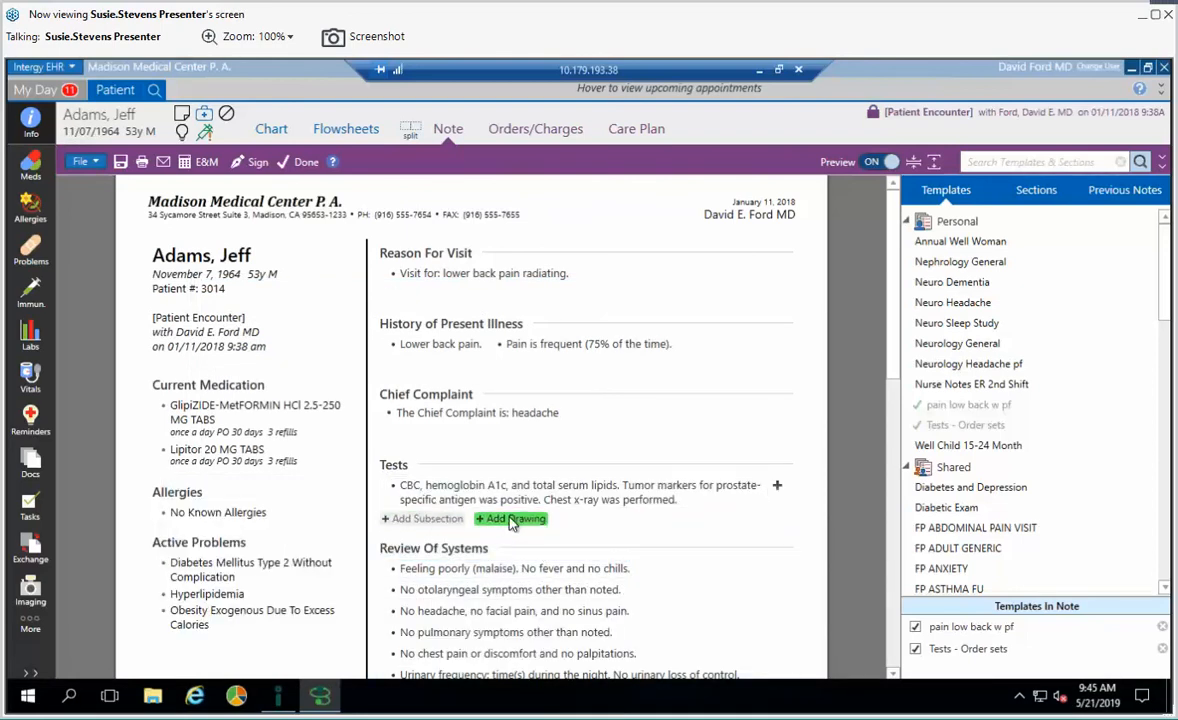
{"action": "left_click", "coordinate": [512, 520]}
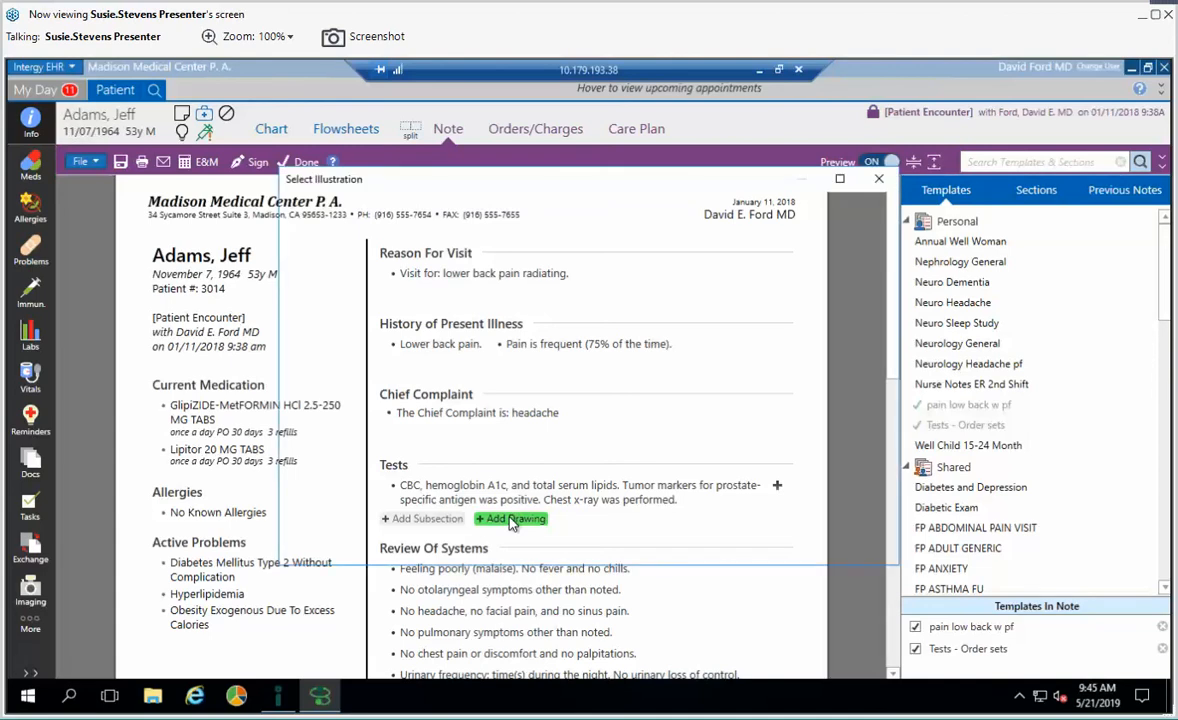
{"action": "left_click", "coordinate": [371, 267]}
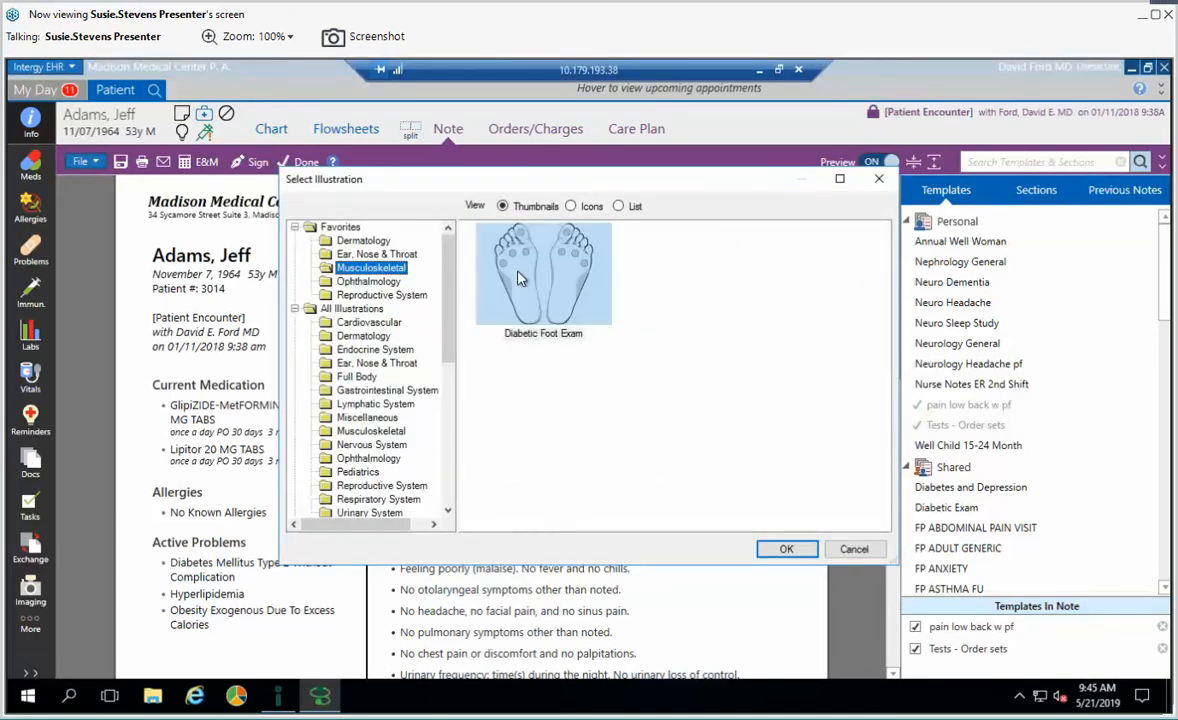
{"action": "left_click", "coordinate": [853, 551]}
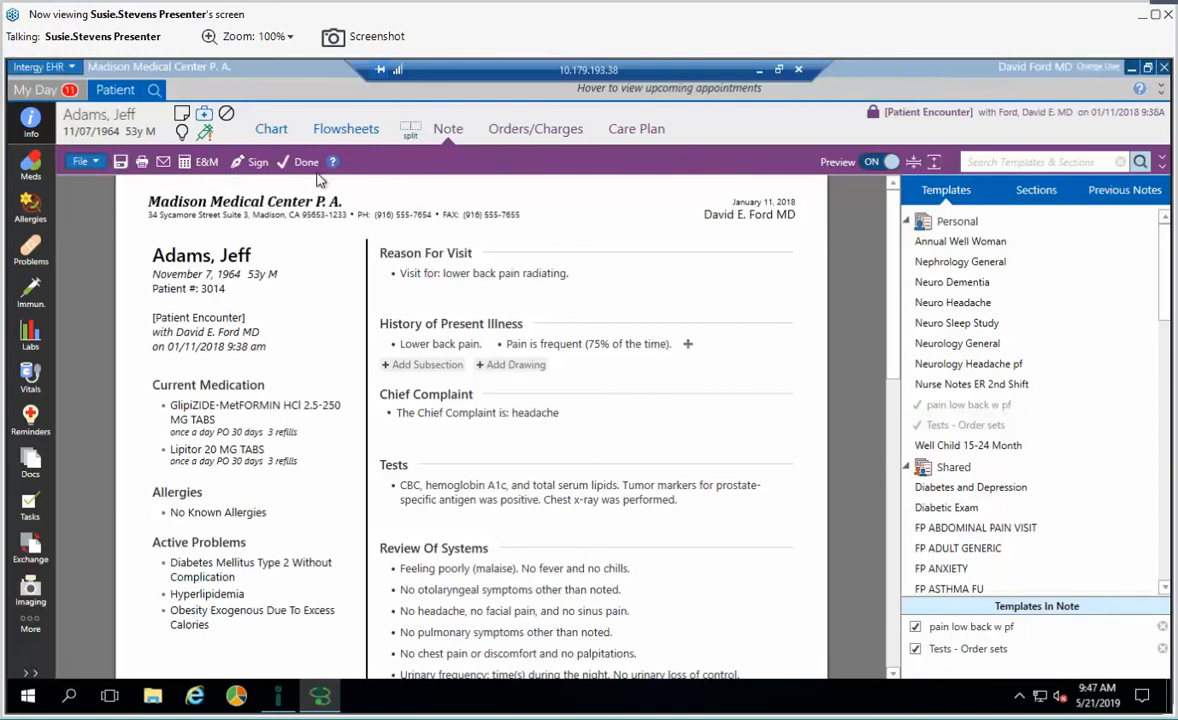
- Switch to the same patient's 01/11/18 11:01 am encounter to show its note
{"action": "left_click", "coordinate": [942, 118]}
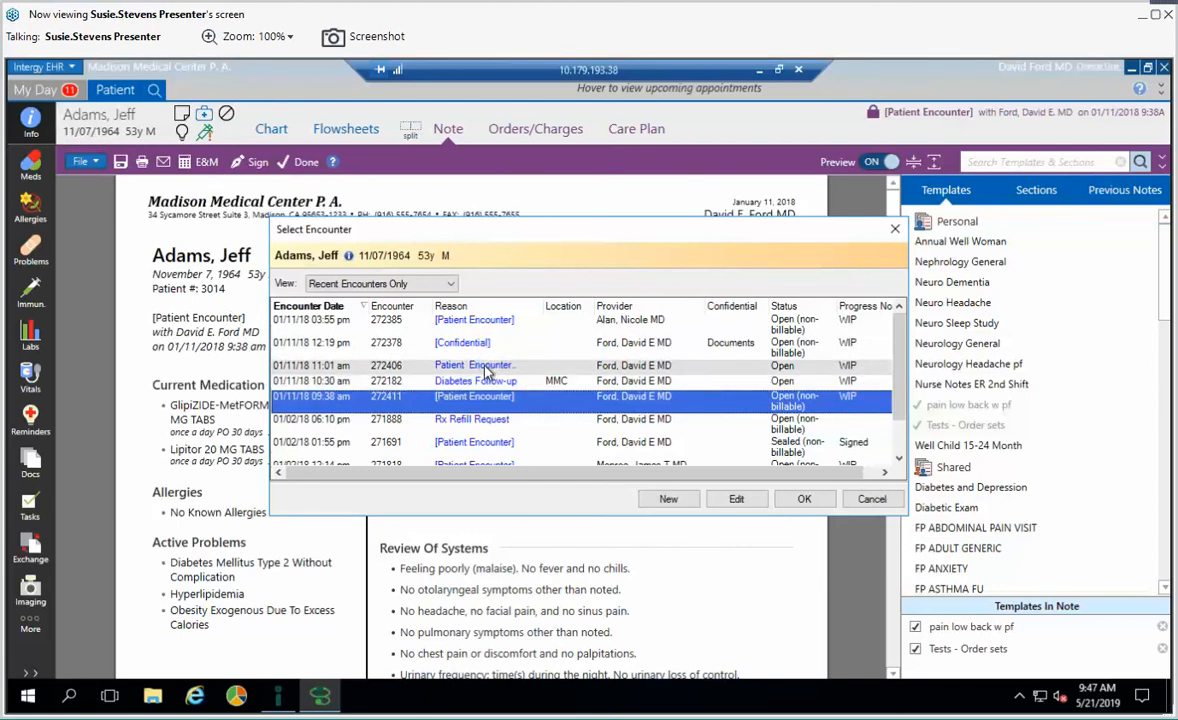
{"action": "left_click", "coordinate": [487, 368]}
{"action": "double_click", "coordinate": [487, 368]}
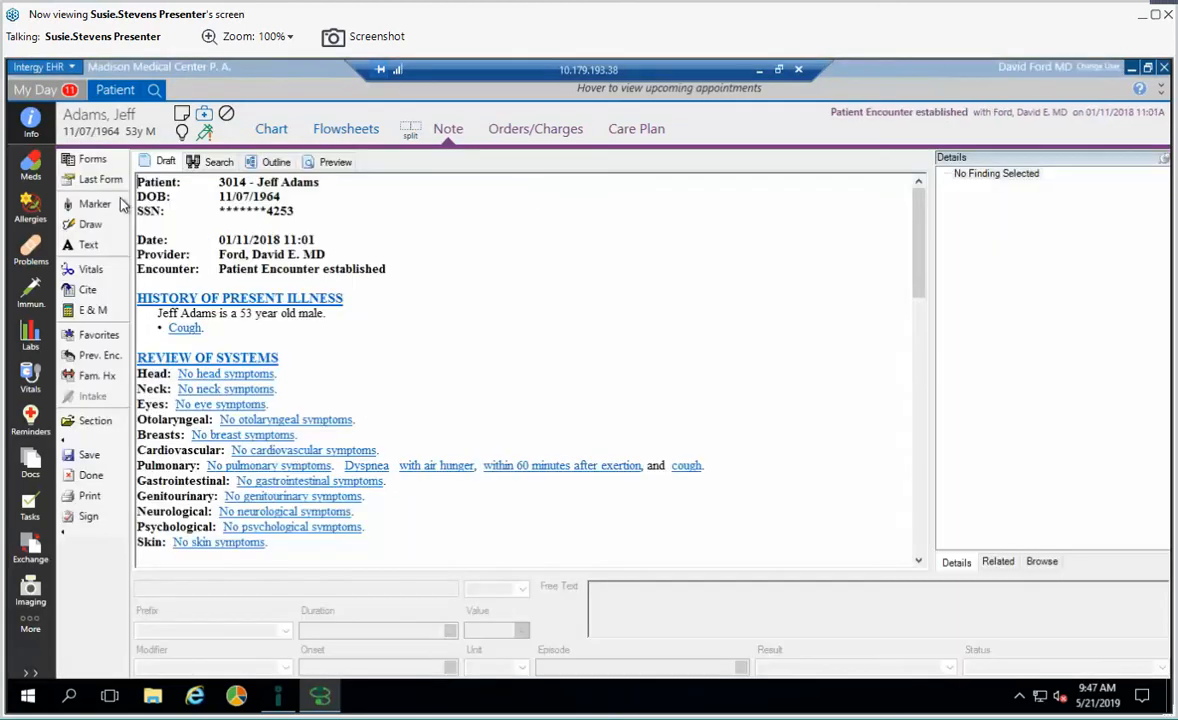
- Open the "AUDIT, DAST-10, and PHQ-9 Questionaires" form, view each of its three questionnaires, and save the note
{"action": "left_click", "coordinate": [92, 161]}
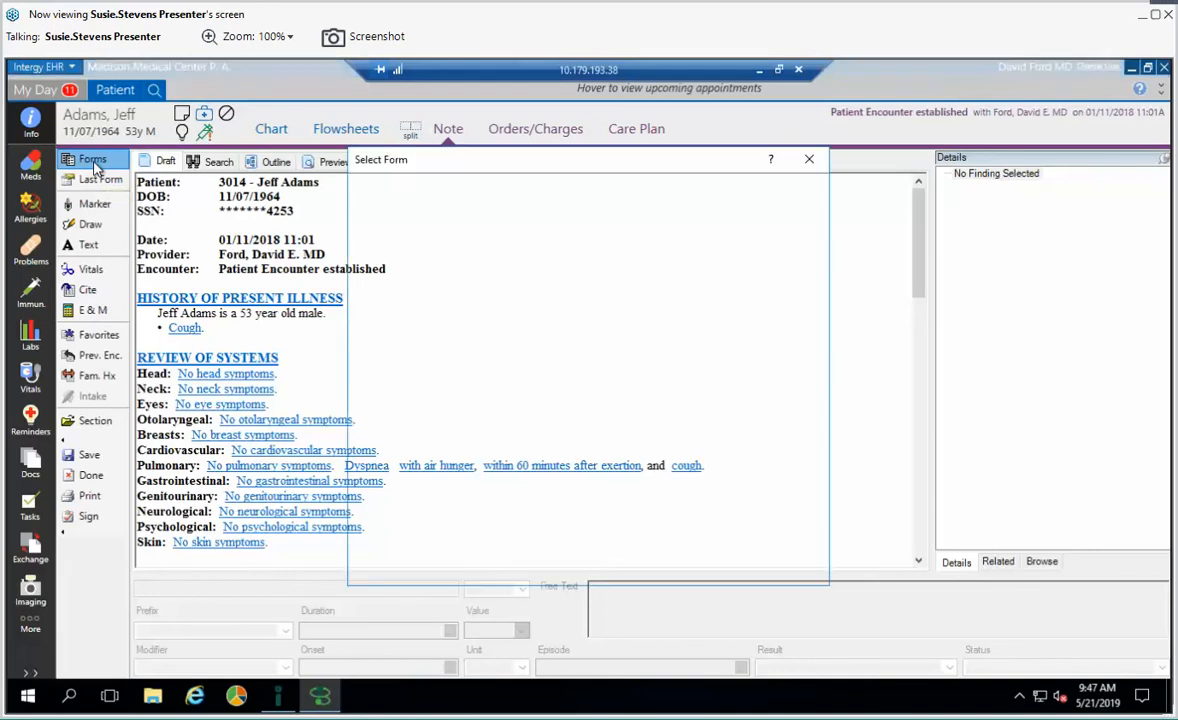
{"action": "double_click", "coordinate": [425, 289]}
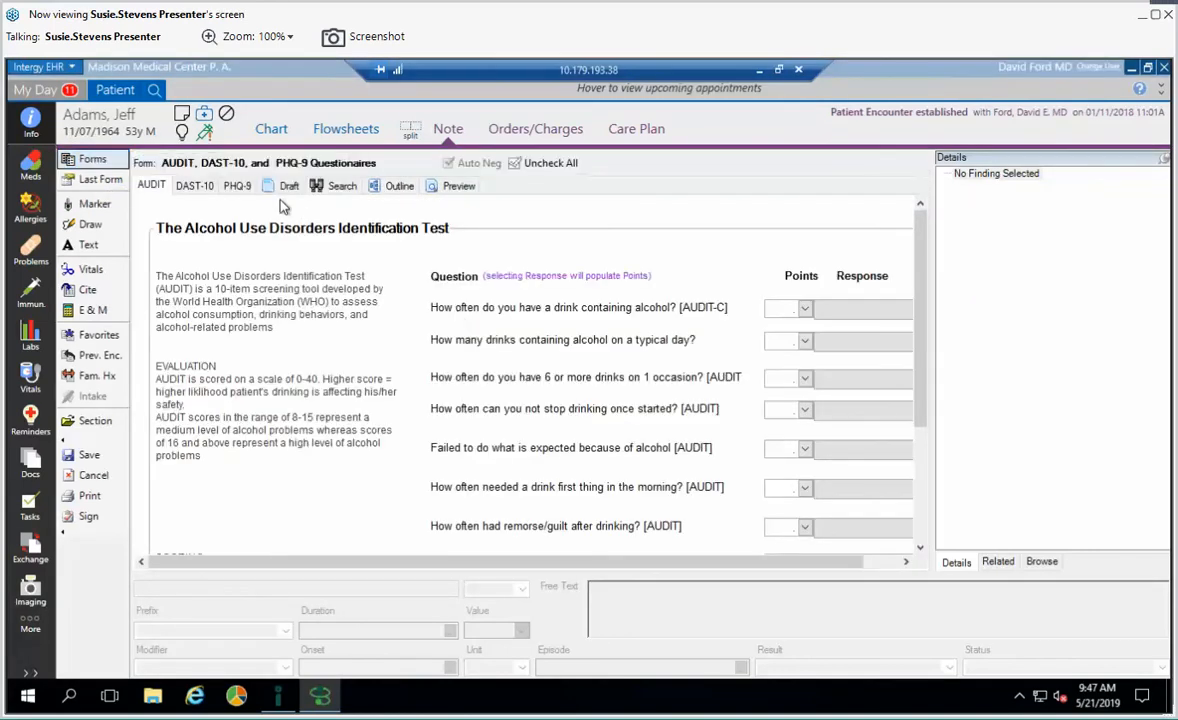
{"action": "left_click", "coordinate": [196, 186]}
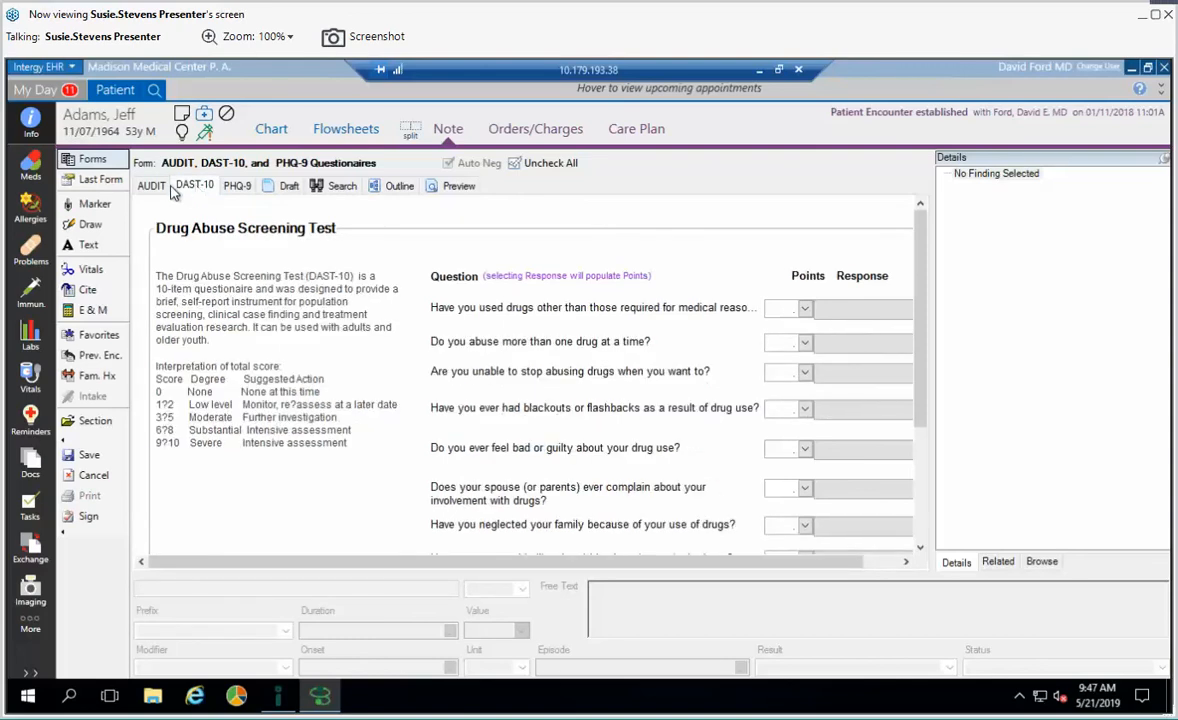
{"action": "left_click", "coordinate": [156, 187]}
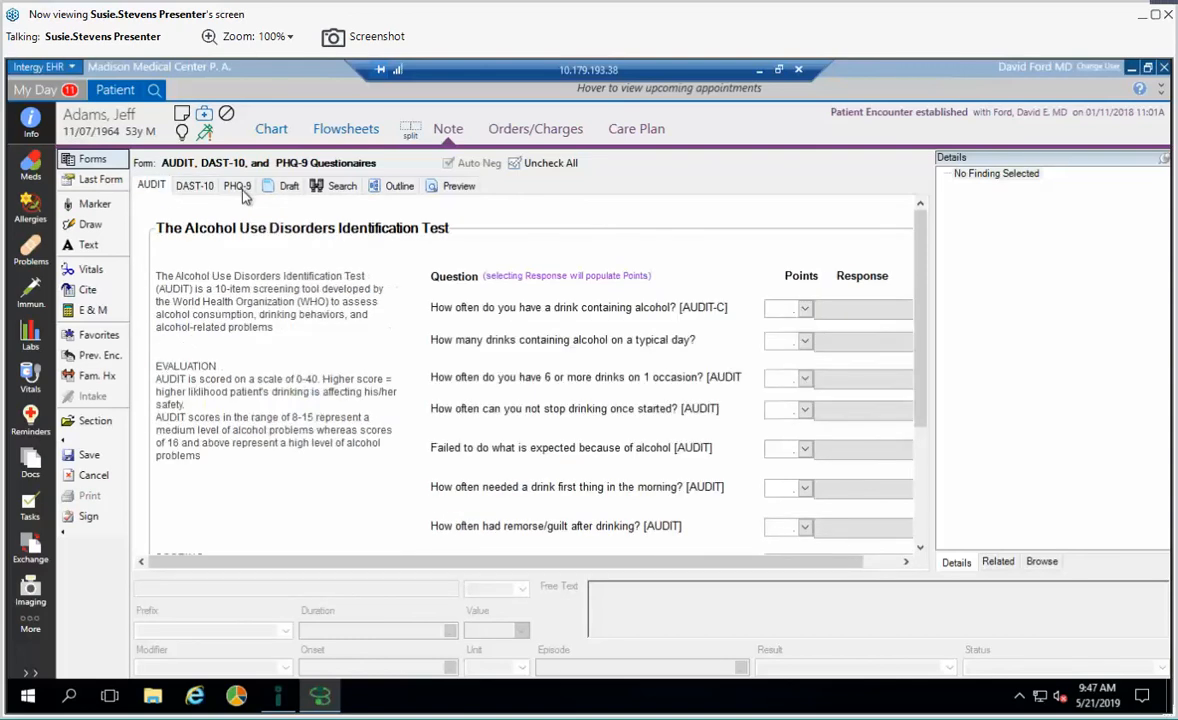
{"action": "left_click", "coordinate": [240, 189]}
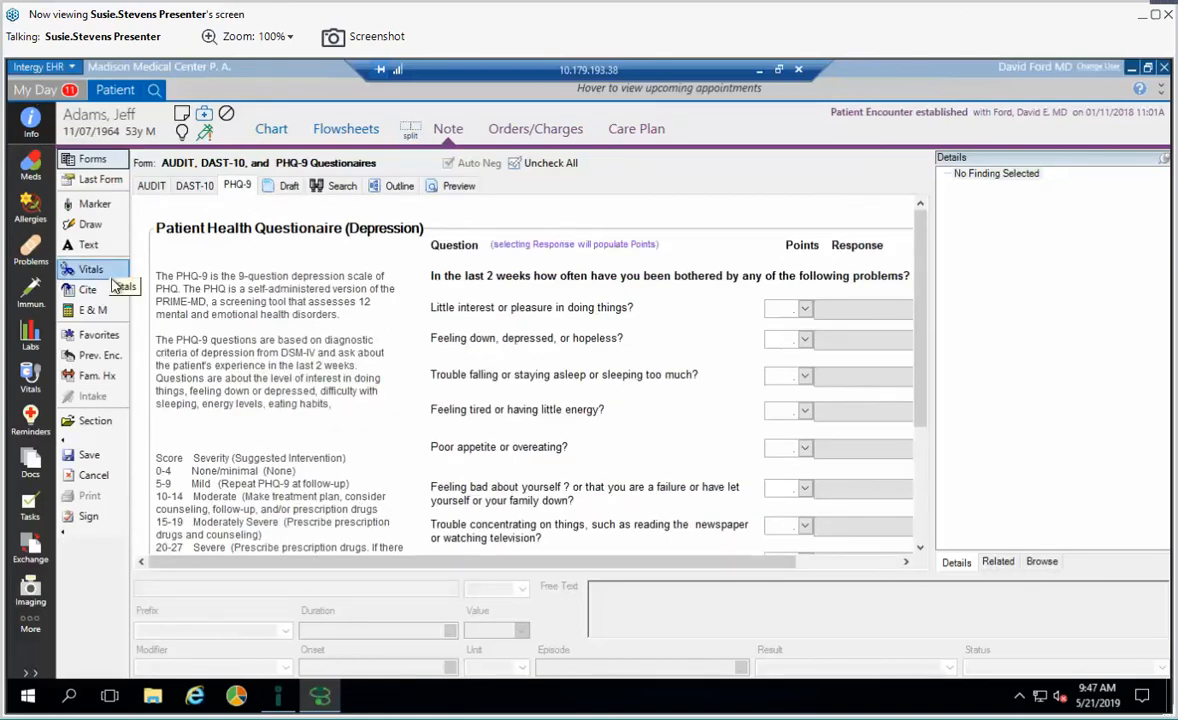
{"action": "left_click", "coordinate": [89, 457]}
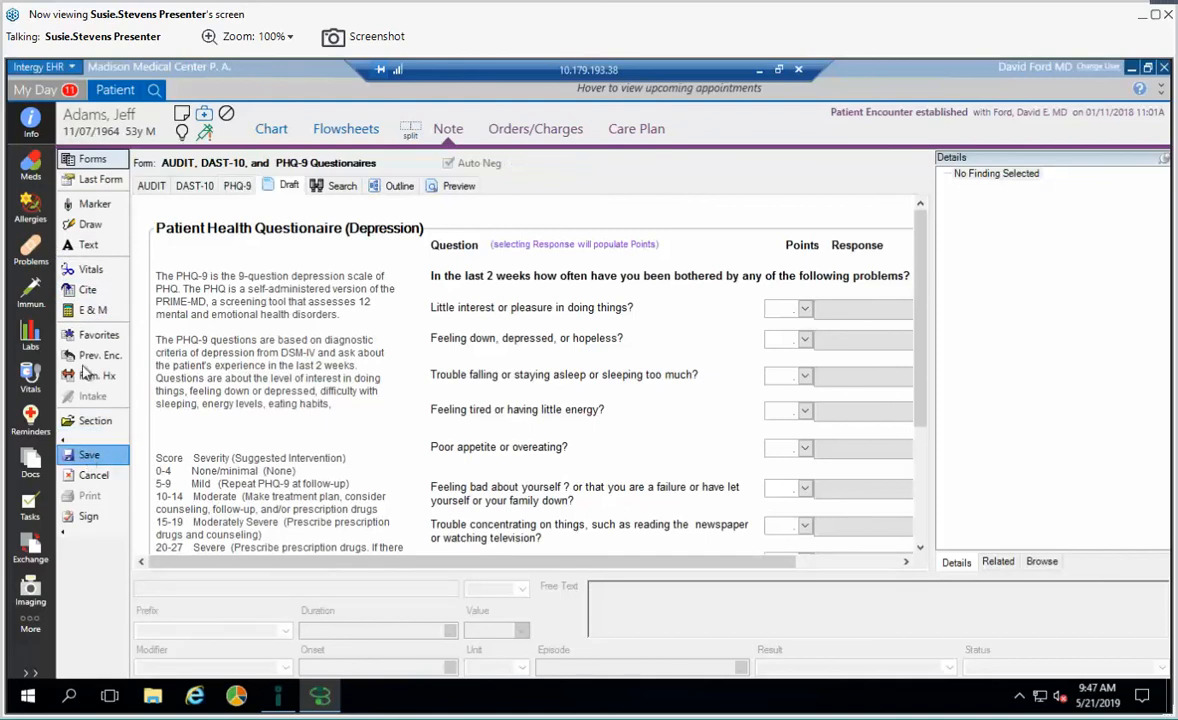
- Return to the My Day summary and open the LDL Cholesterol task among the lab results
{"action": "left_click", "coordinate": [38, 92]}
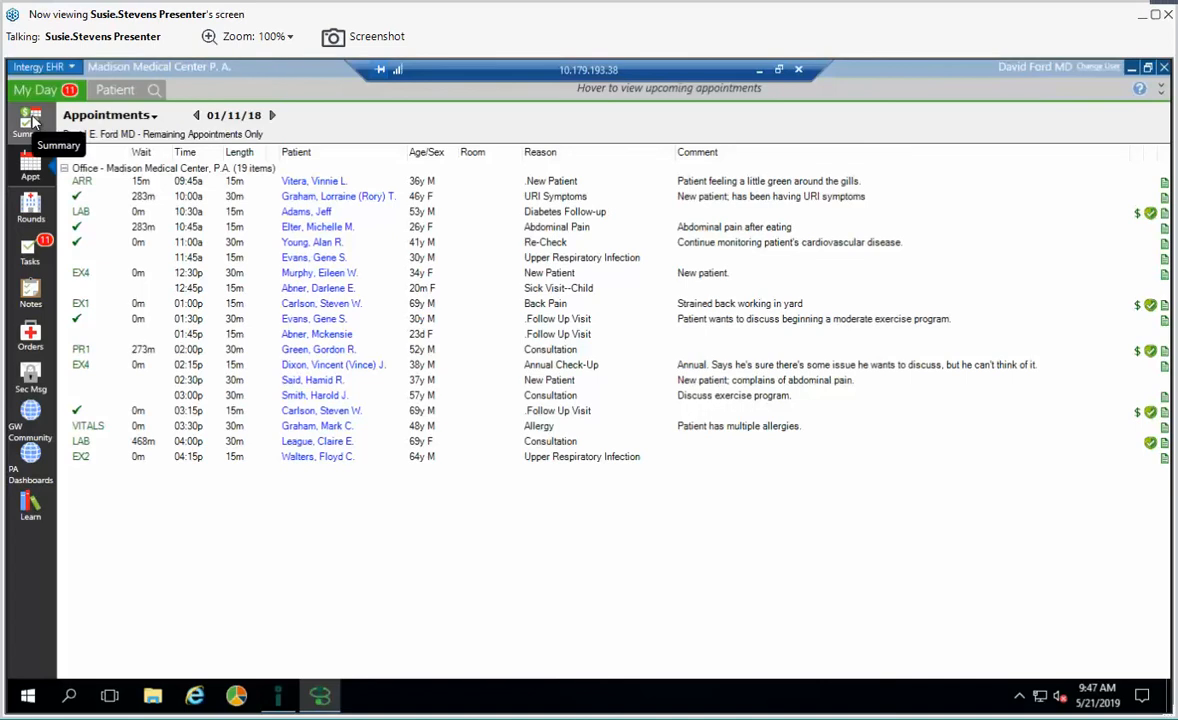
{"action": "left_click", "coordinate": [33, 121]}
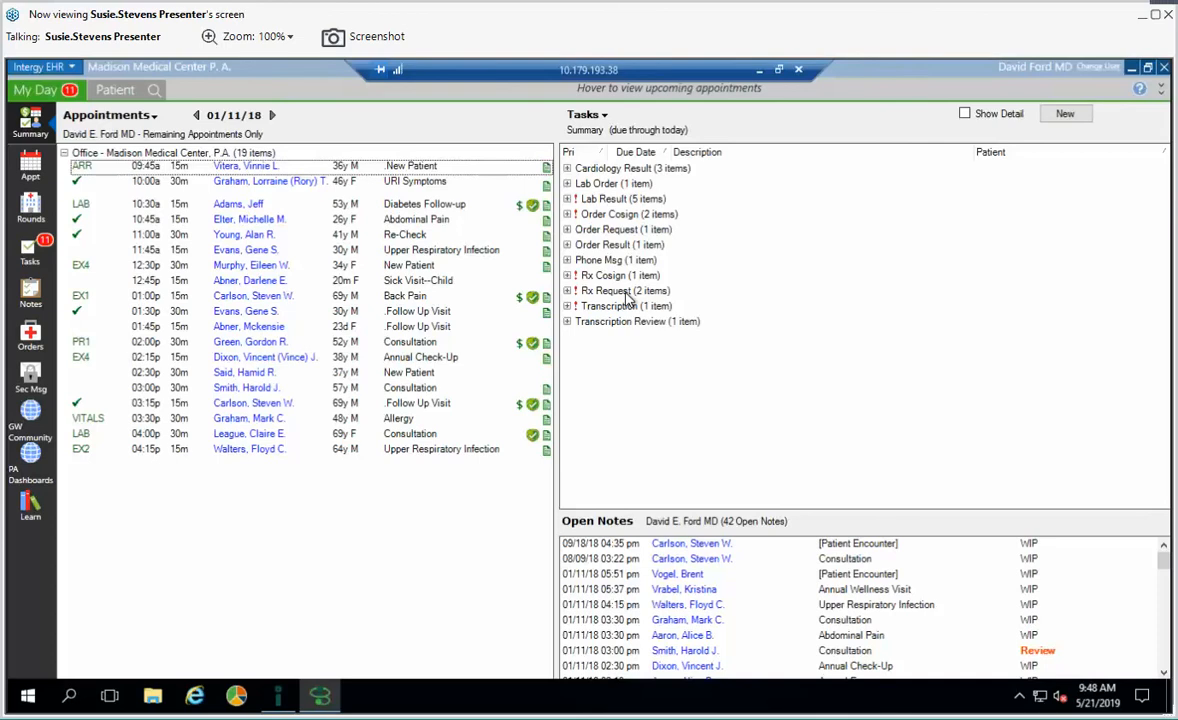
{"action": "left_click", "coordinate": [570, 200]}
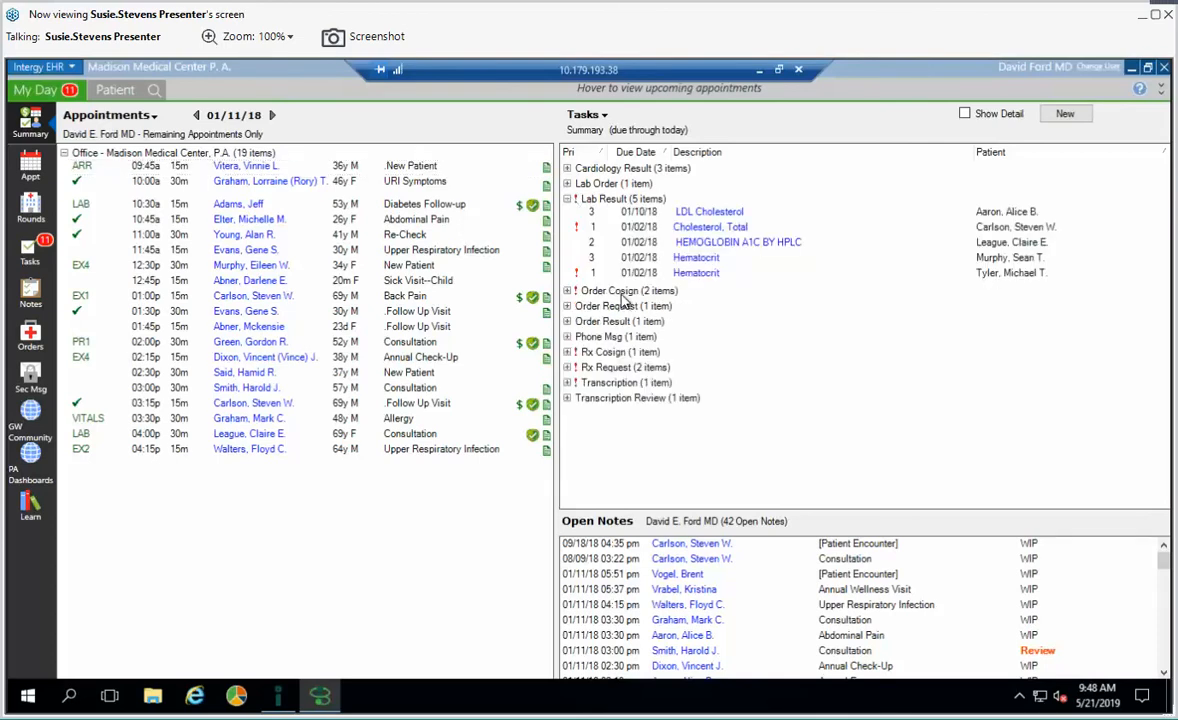
{"action": "left_click", "coordinate": [700, 216]}
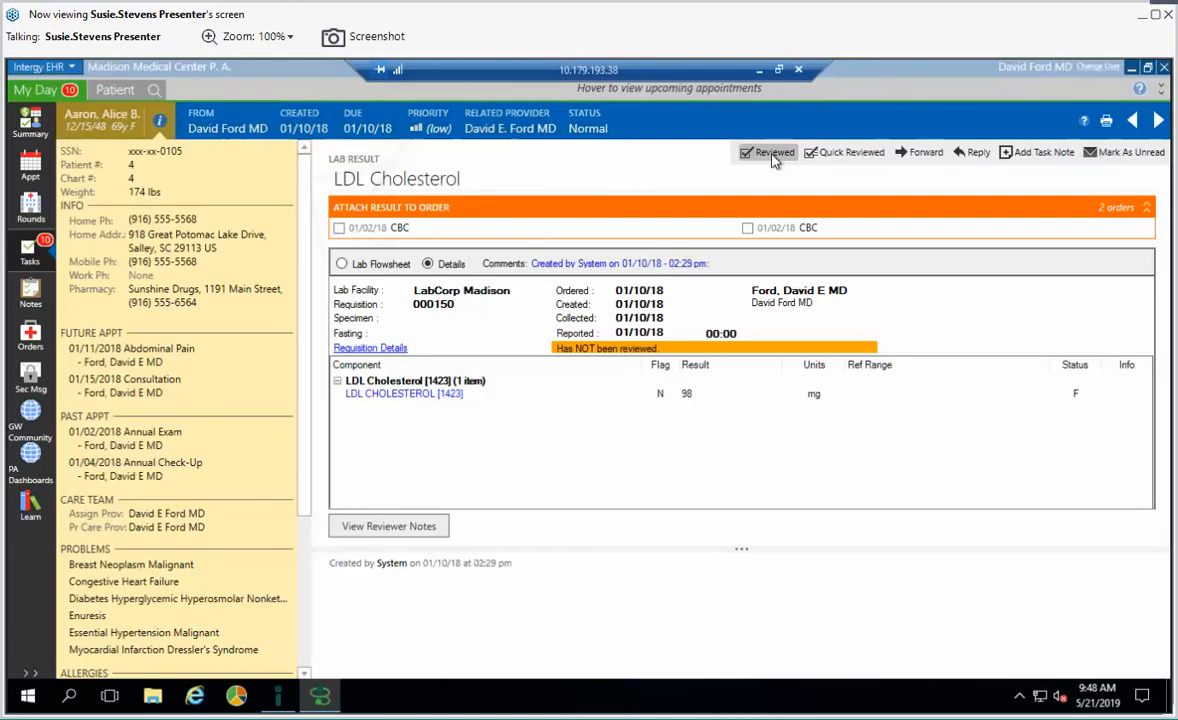
- Forward the LDL Cholesterol task to the preset recipient with the quick text "PT needs a phone call", keeping it on the own list
{"action": "left_click", "coordinate": [932, 152]}
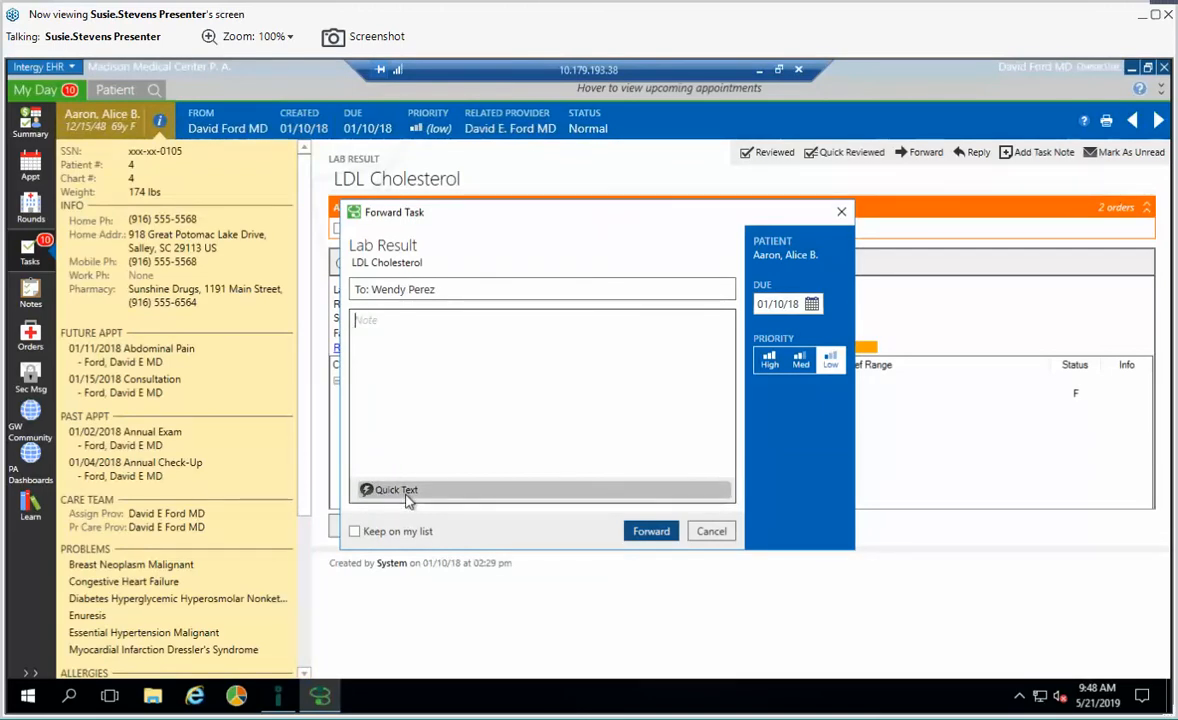
{"action": "left_click", "coordinate": [407, 499]}
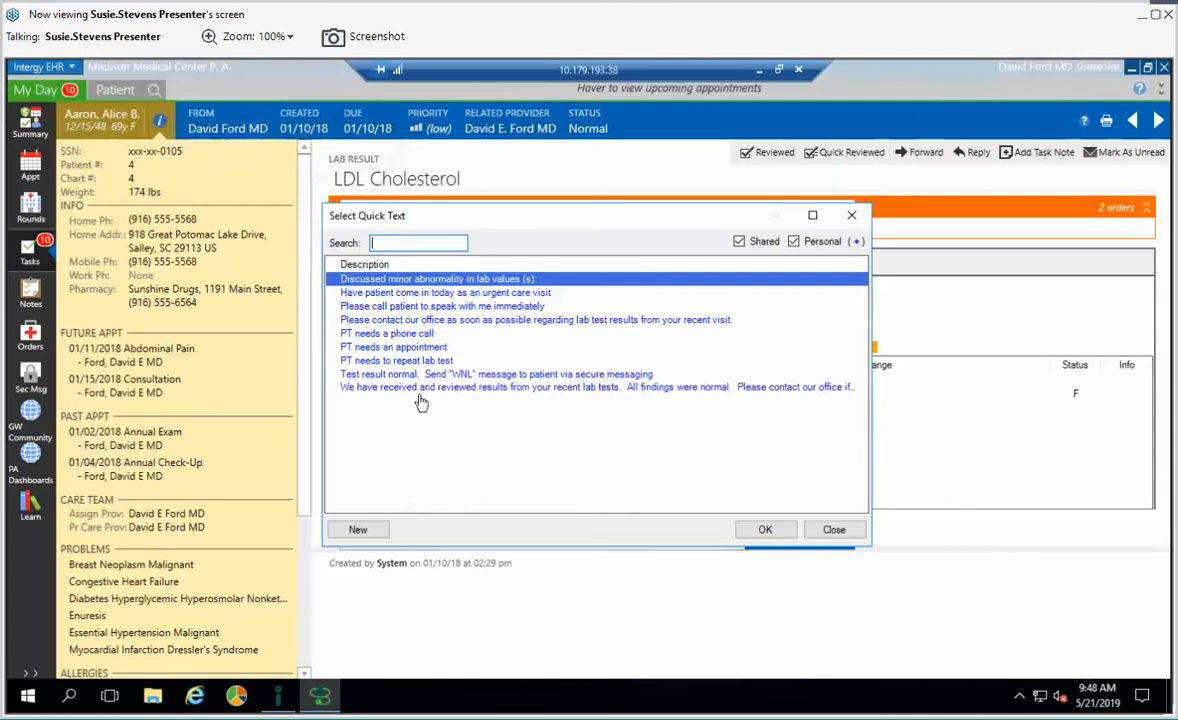
{"action": "double_click", "coordinate": [406, 334]}
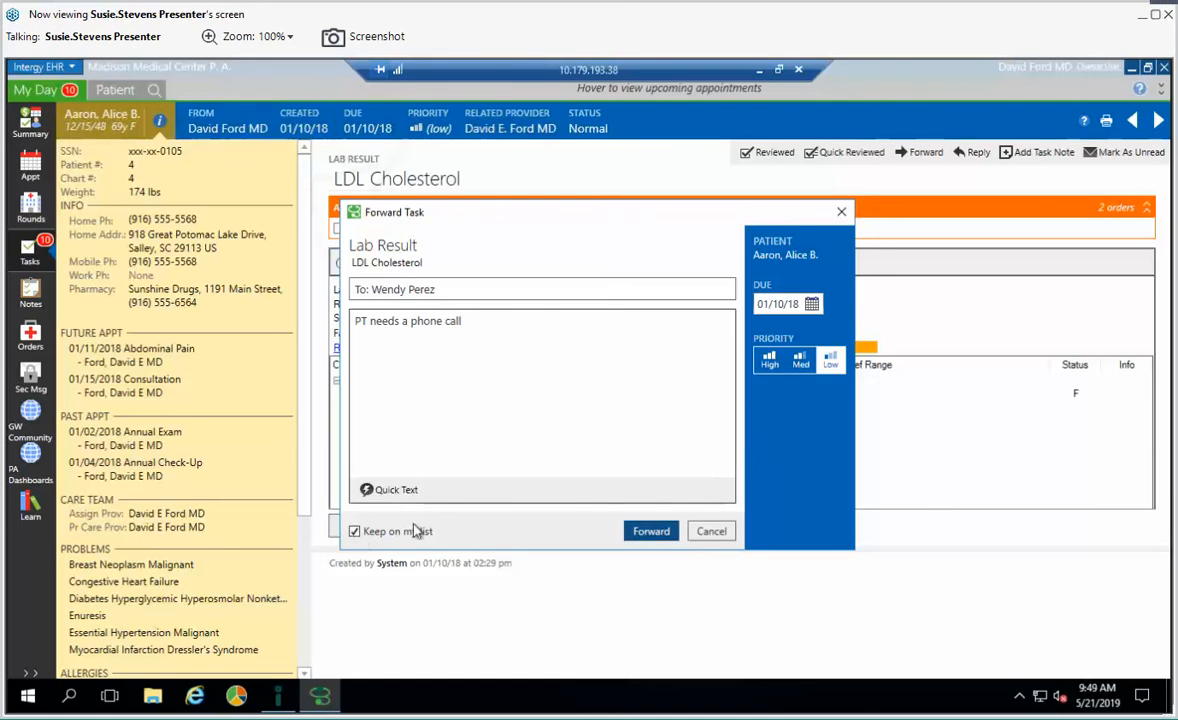
{"action": "left_click", "coordinate": [655, 535]}
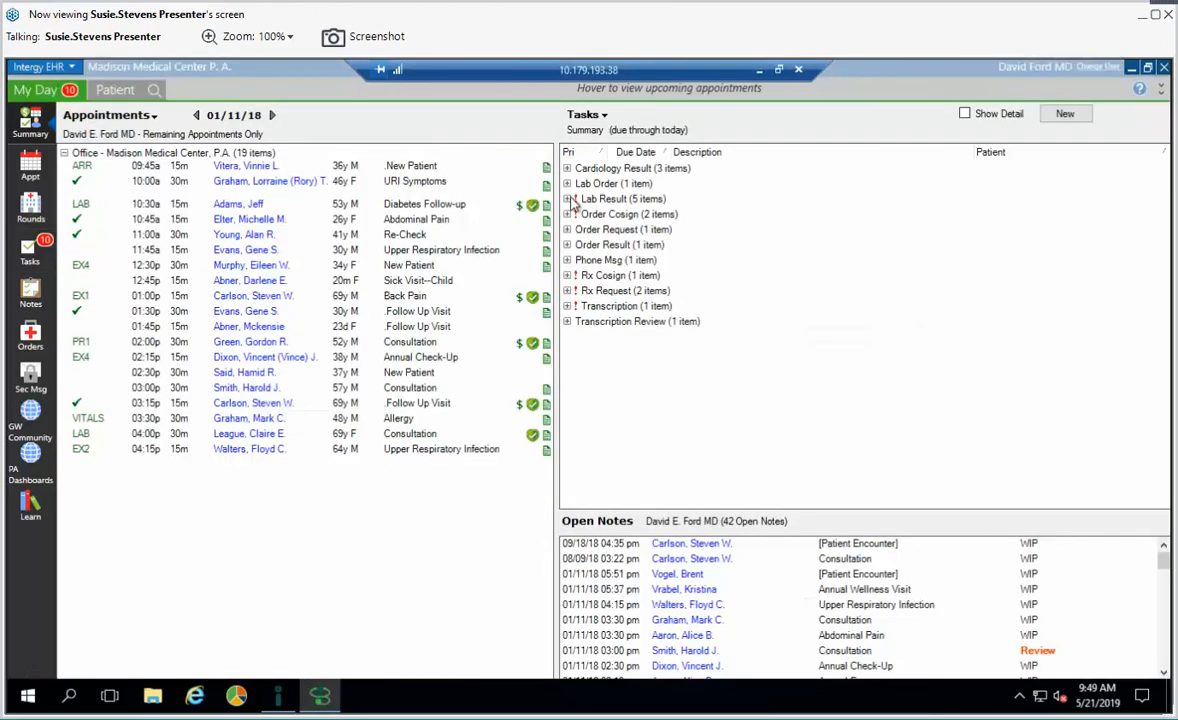
- Open the priority 3 Hematocrit lab result from the task summary and examine its Hematocrit and Urinalysis components
{"action": "left_click", "coordinate": [713, 229]}
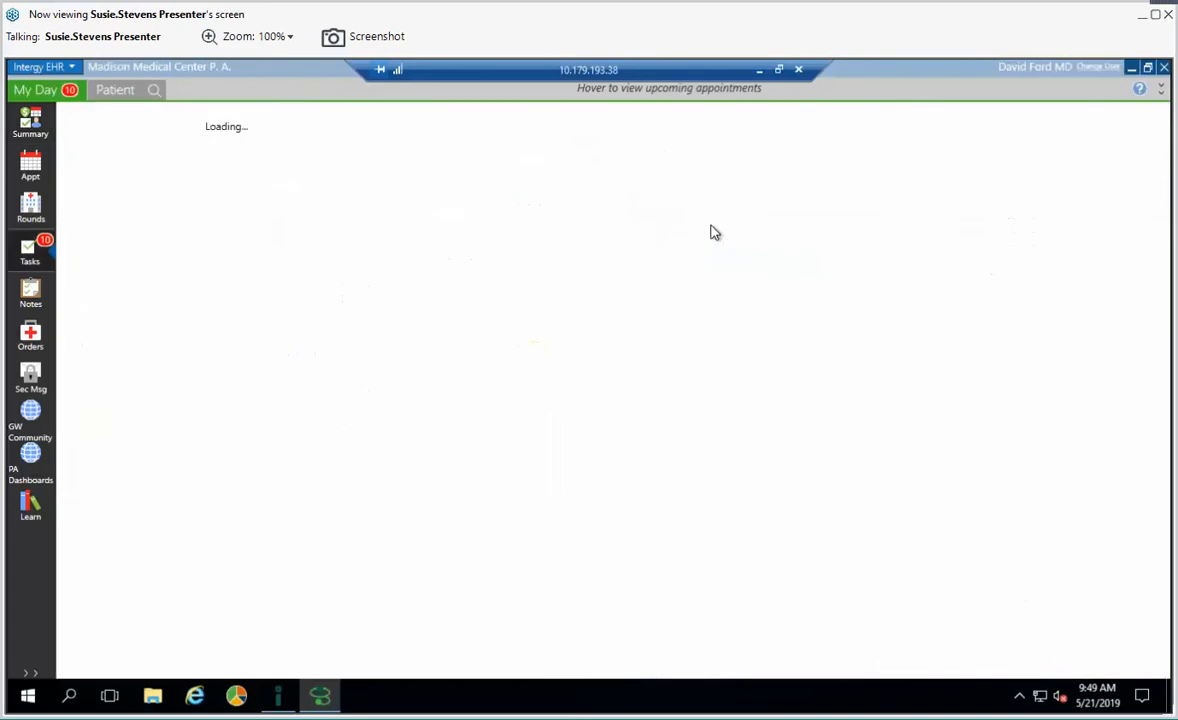
{"action": "left_click", "coordinate": [31, 121]}
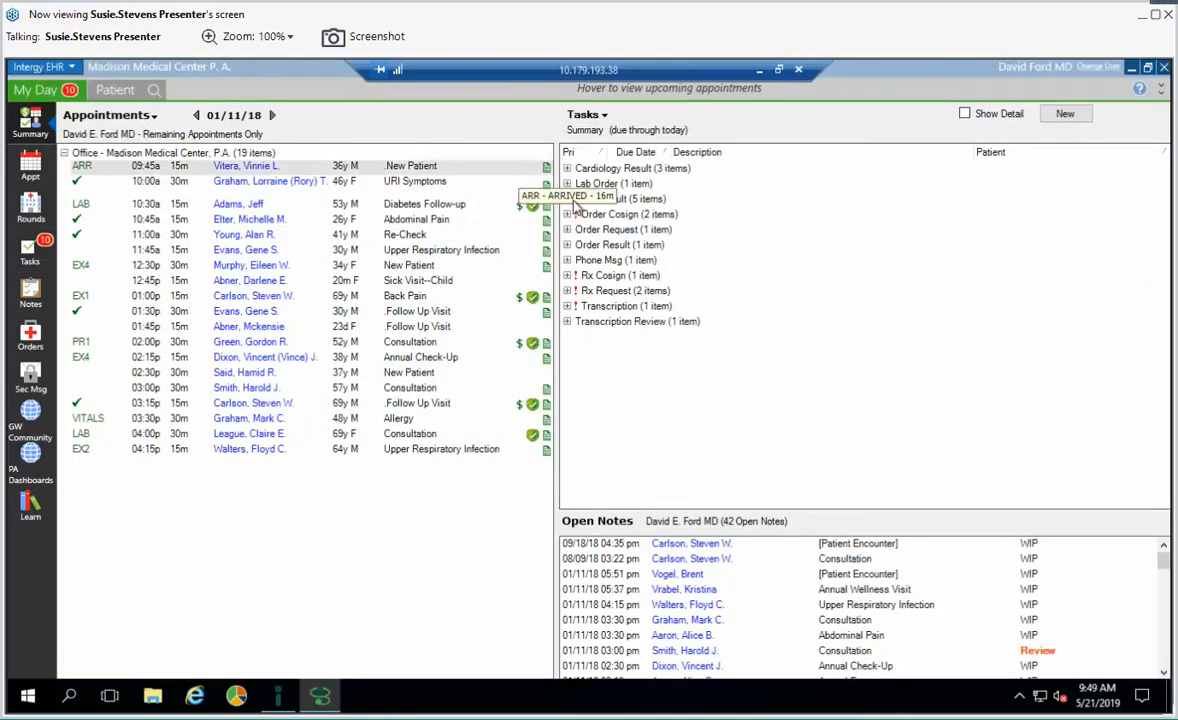
{"action": "left_click", "coordinate": [567, 199]}
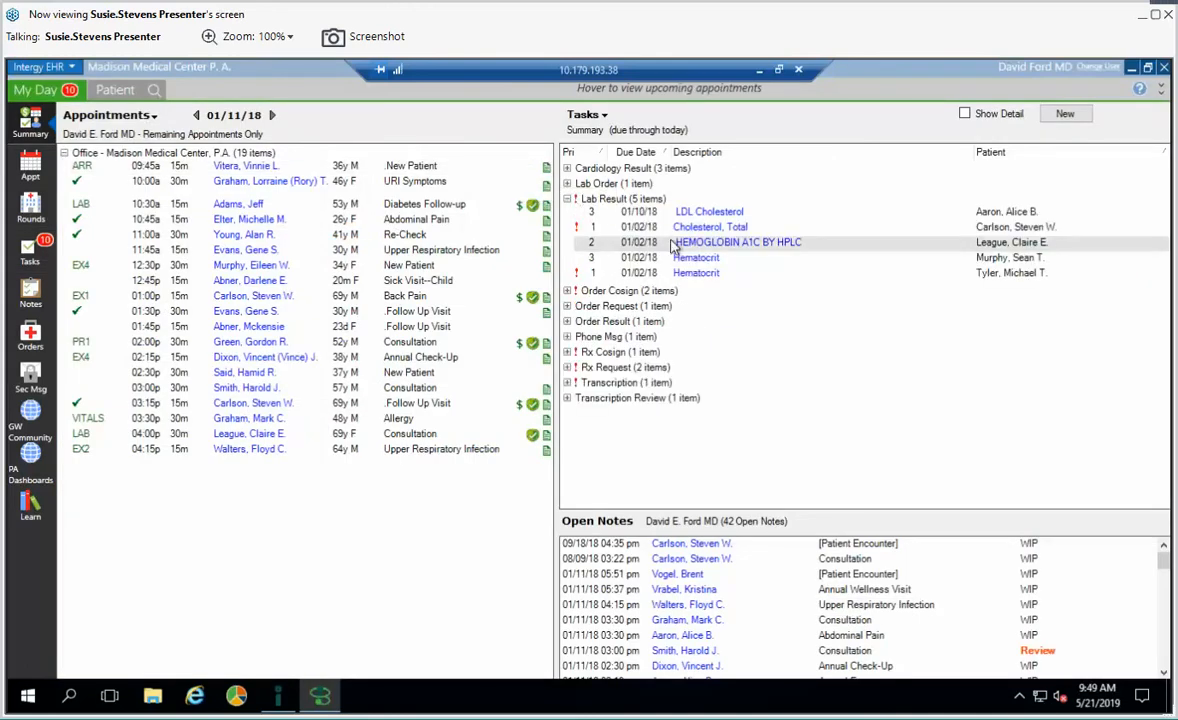
{"action": "left_click", "coordinate": [696, 259]}
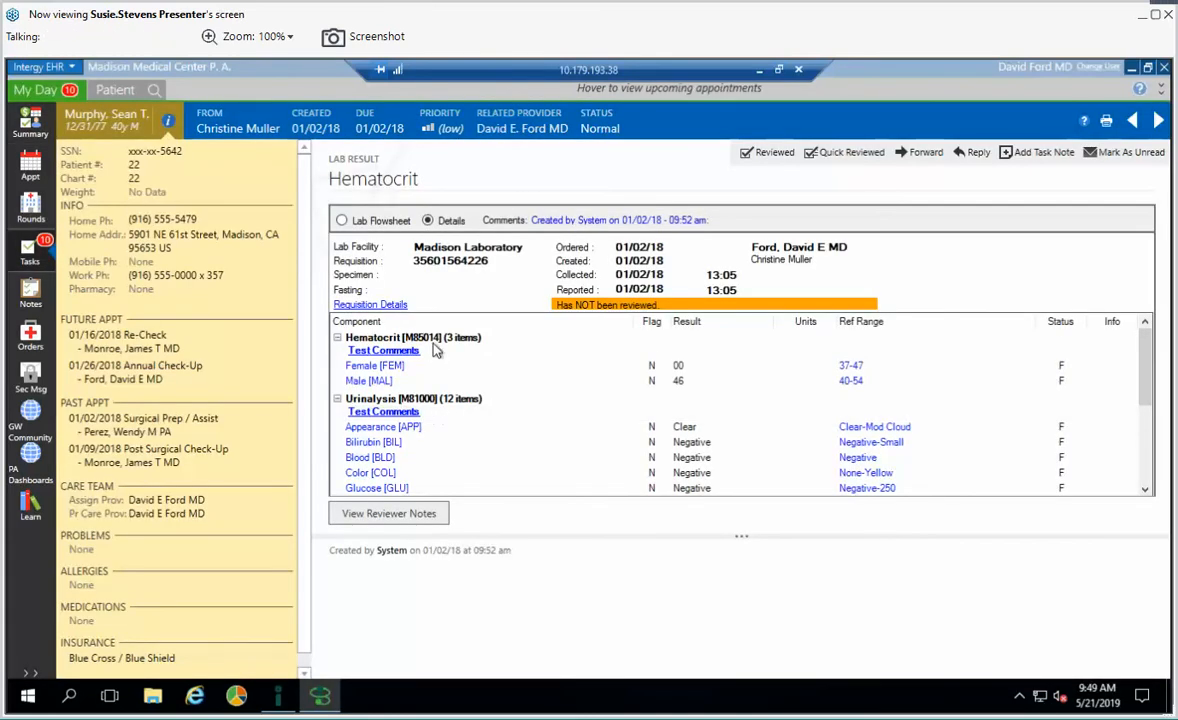
{"action": "left_click", "coordinate": [388, 413]}
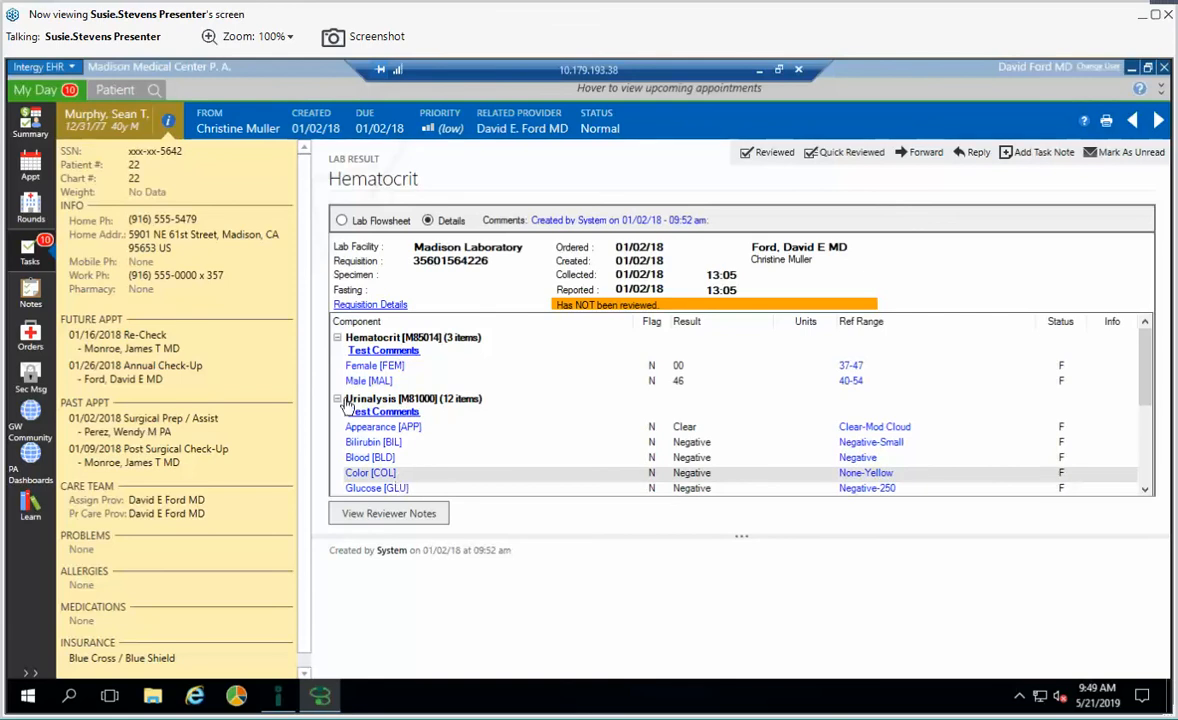
- Open the Actos 30 MG TABS Rx request from the task summary and review the patient's chart information down to Insurance
{"action": "left_click", "coordinate": [30, 128]}
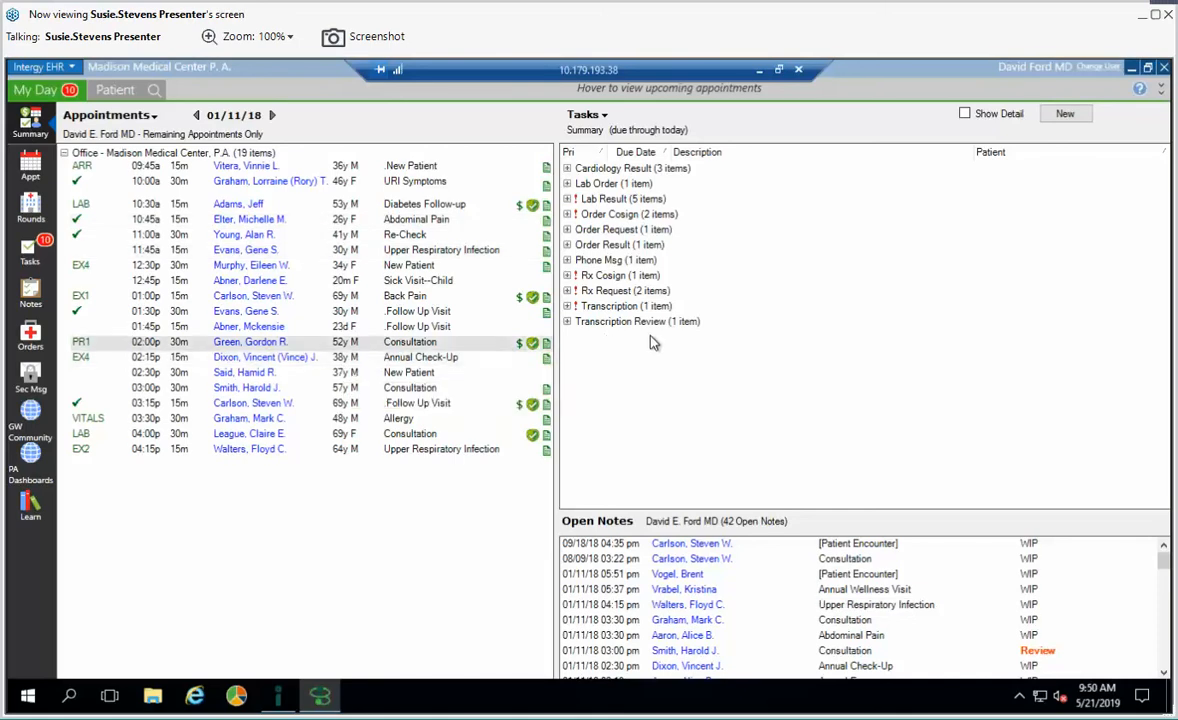
{"action": "left_click", "coordinate": [567, 290]}
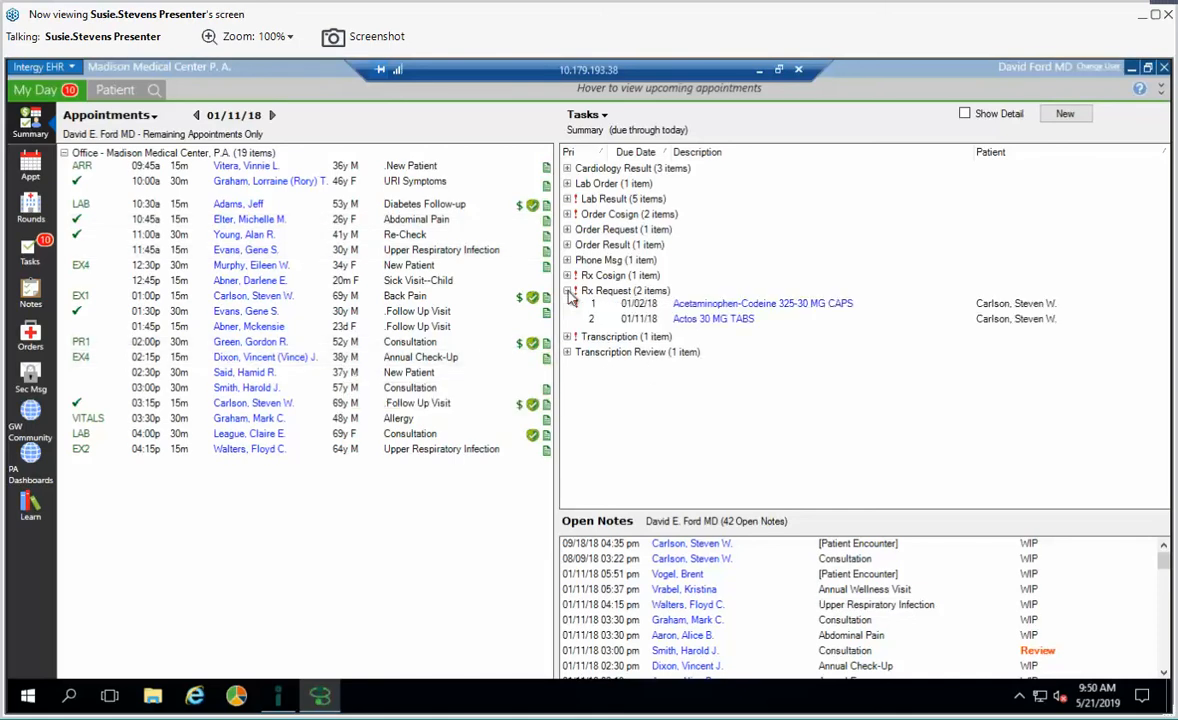
{"action": "left_click", "coordinate": [703, 322]}
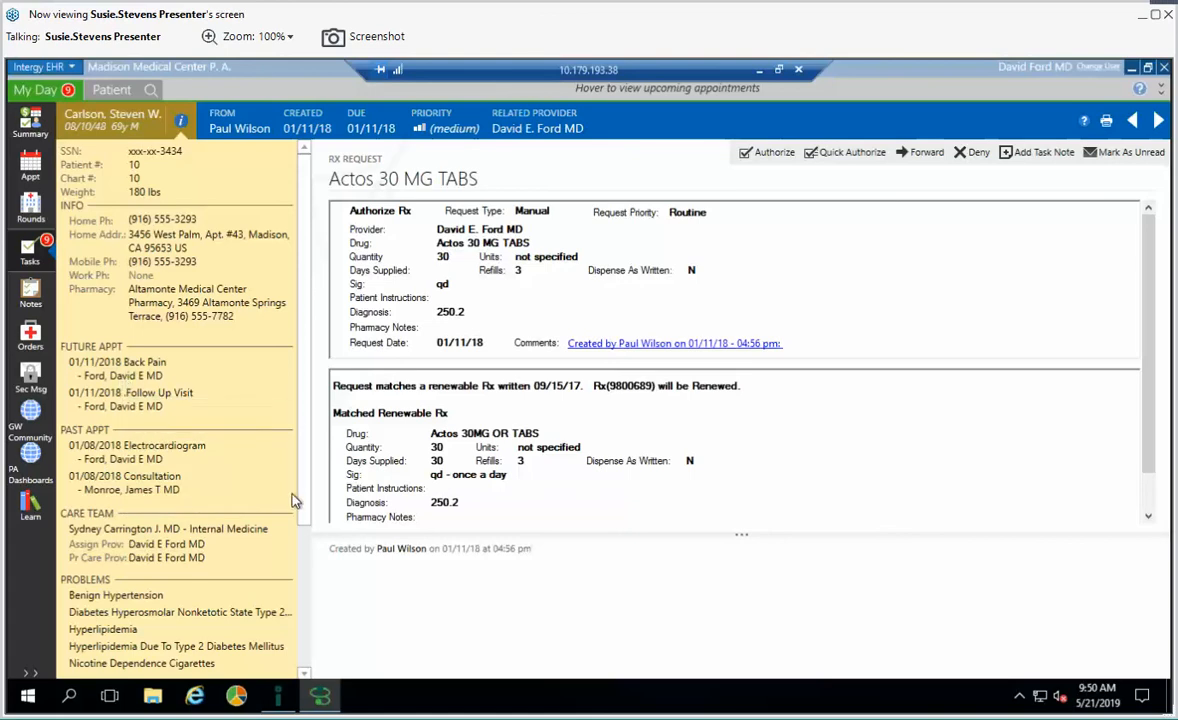
{"action": "scroll", "coordinate": [308, 591], "scroll_direction": "down", "scroll_amount": 5}
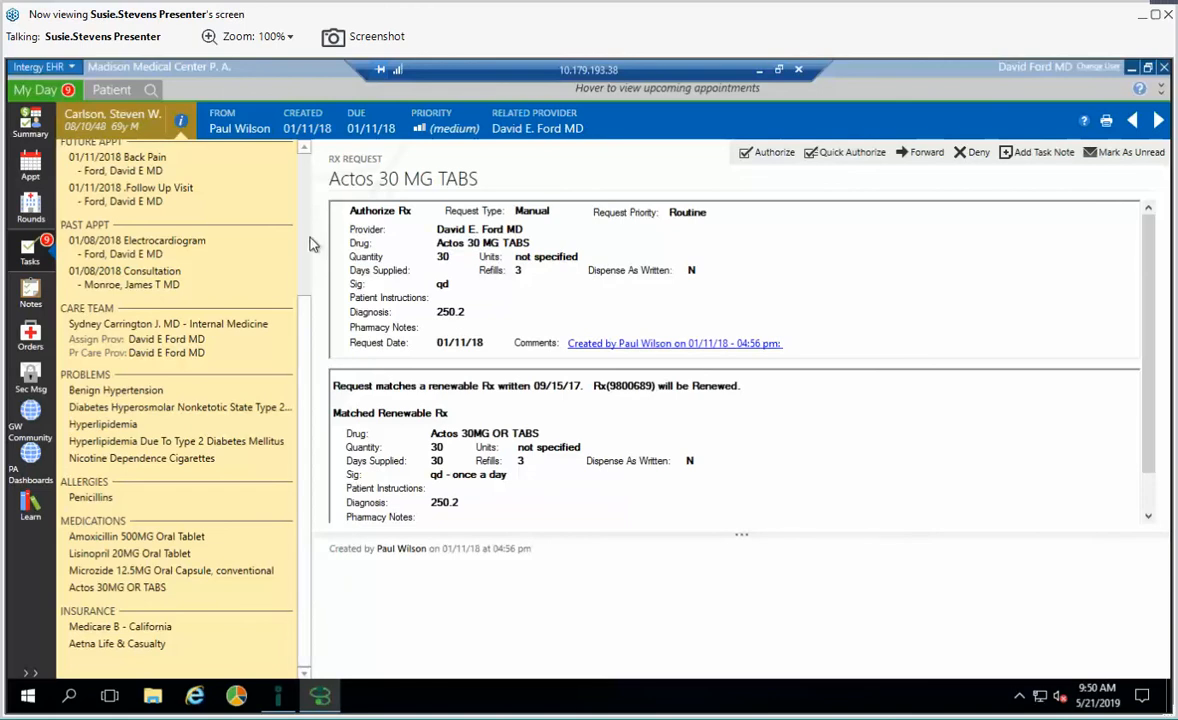
{"action": "scroll", "coordinate": [250, 258], "scroll_direction": "up", "scroll_amount": 5}
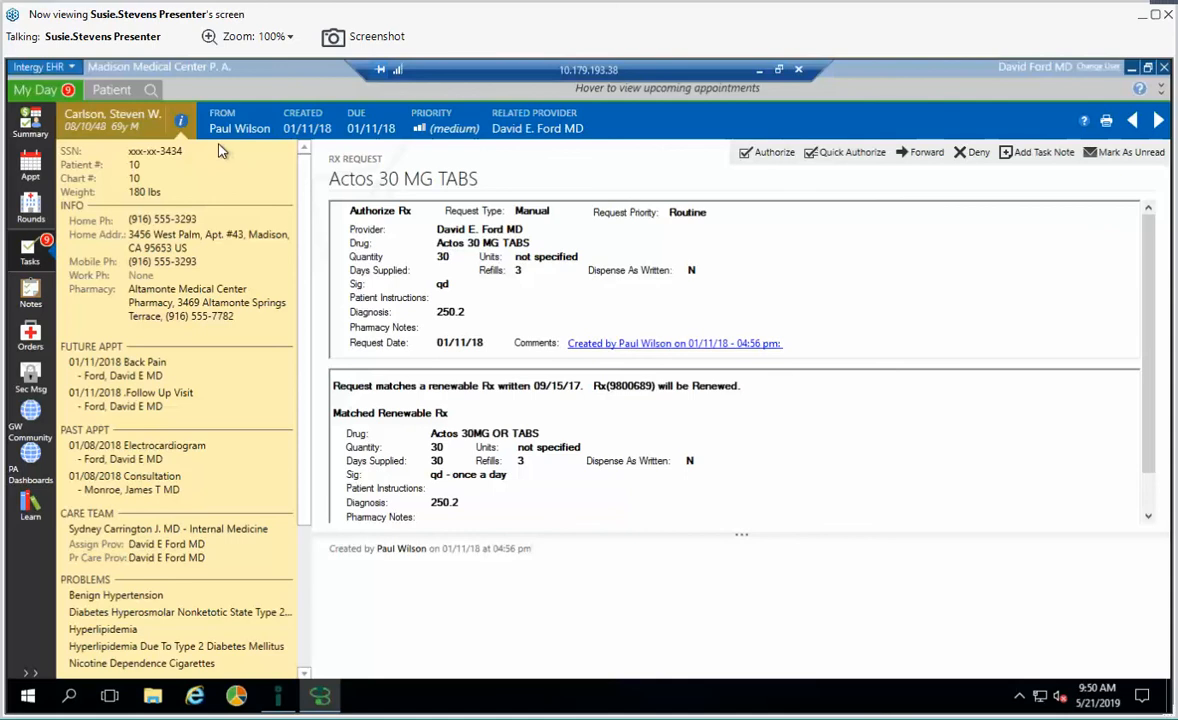
- Open the authorization details for the Actos request, dismiss the diagnosis selection, review the prescription, and cancel without authorizing
{"action": "left_click", "coordinate": [770, 153]}
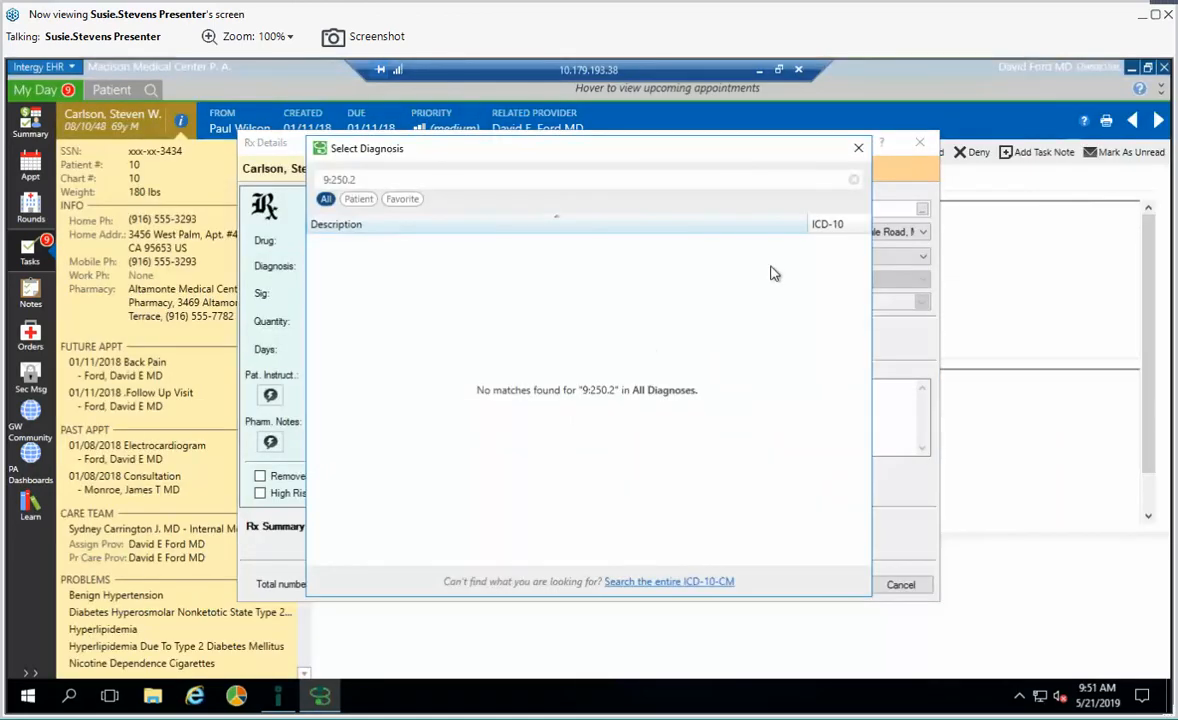
{"action": "left_click", "coordinate": [858, 148]}
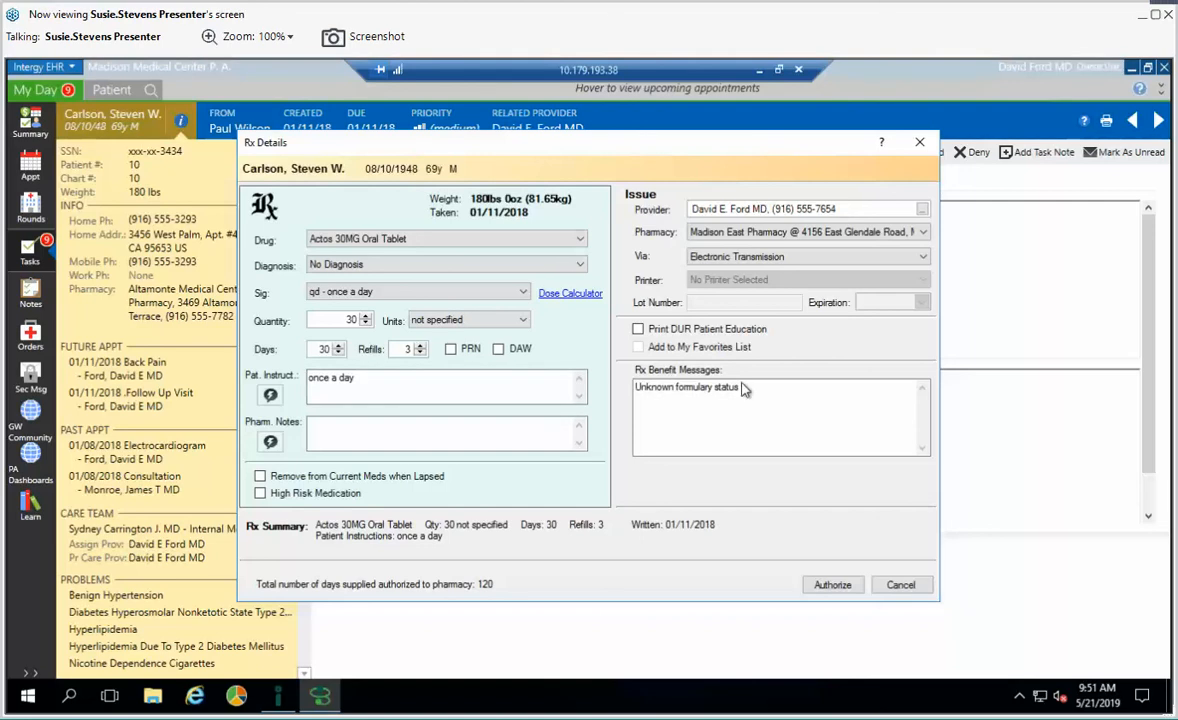
{"action": "left_click", "coordinate": [900, 586]}
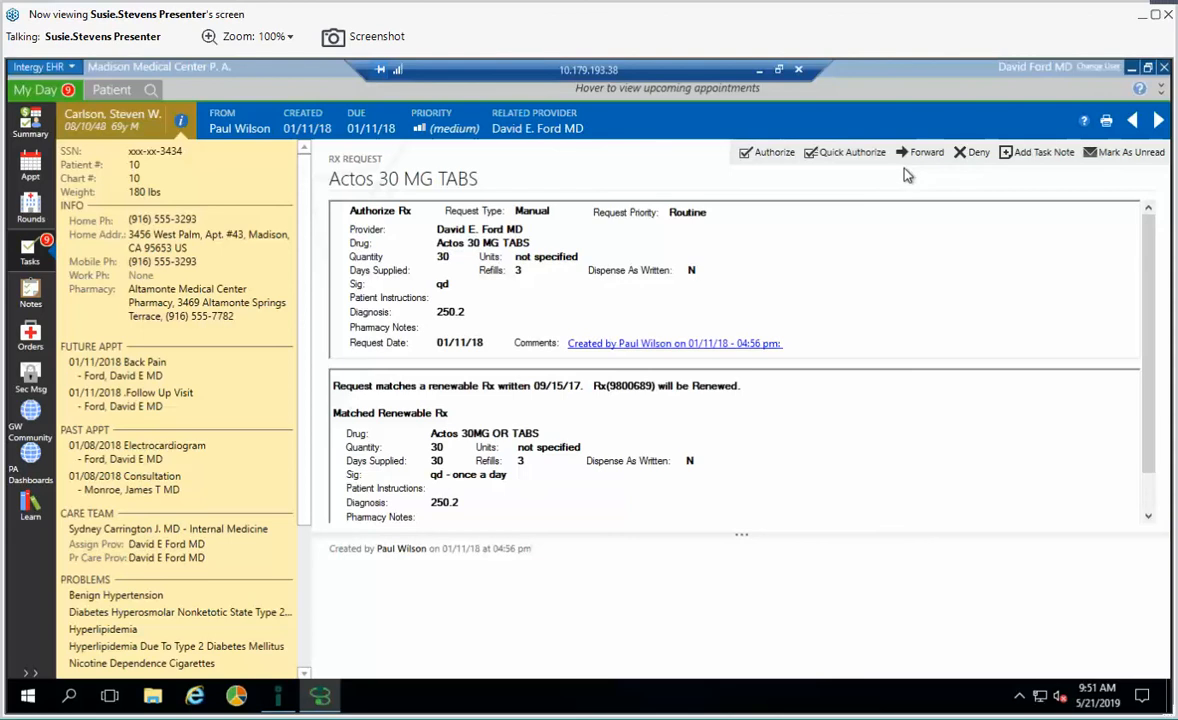
- From the My Day summary, open the chart of the 12:45p Sick Visit--Child patient and review the growth chart and immunization record
{"action": "left_click", "coordinate": [37, 125]}
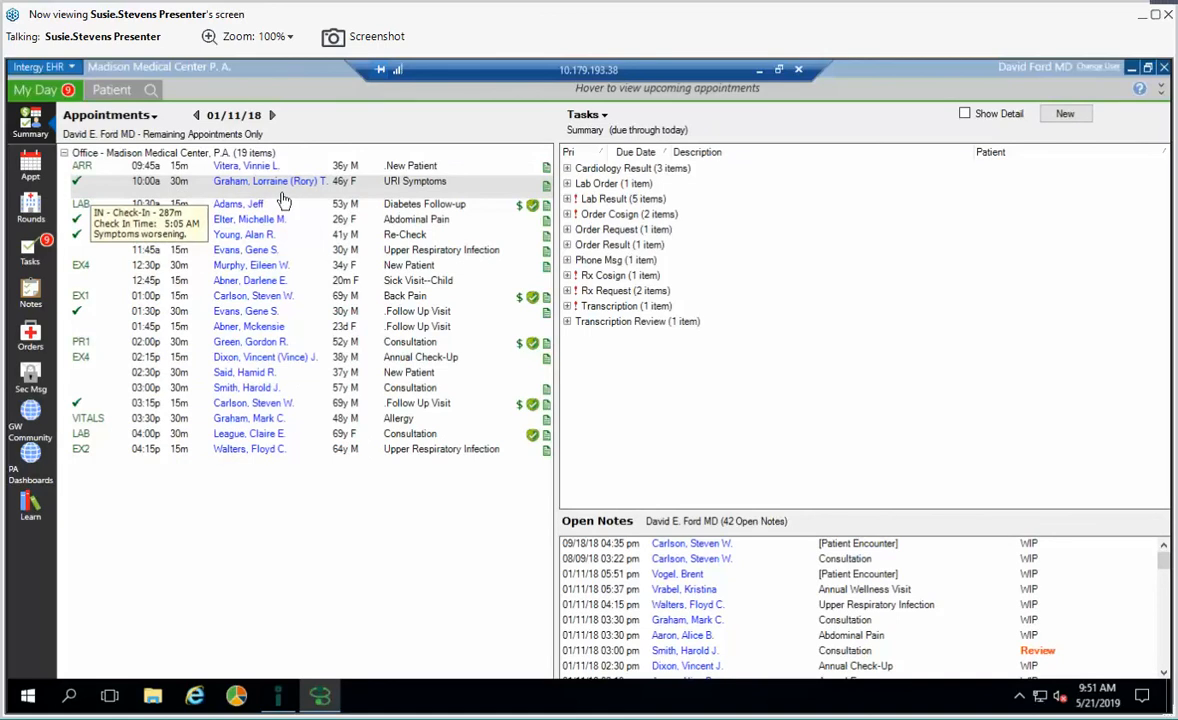
{"action": "double_click", "coordinate": [244, 289]}
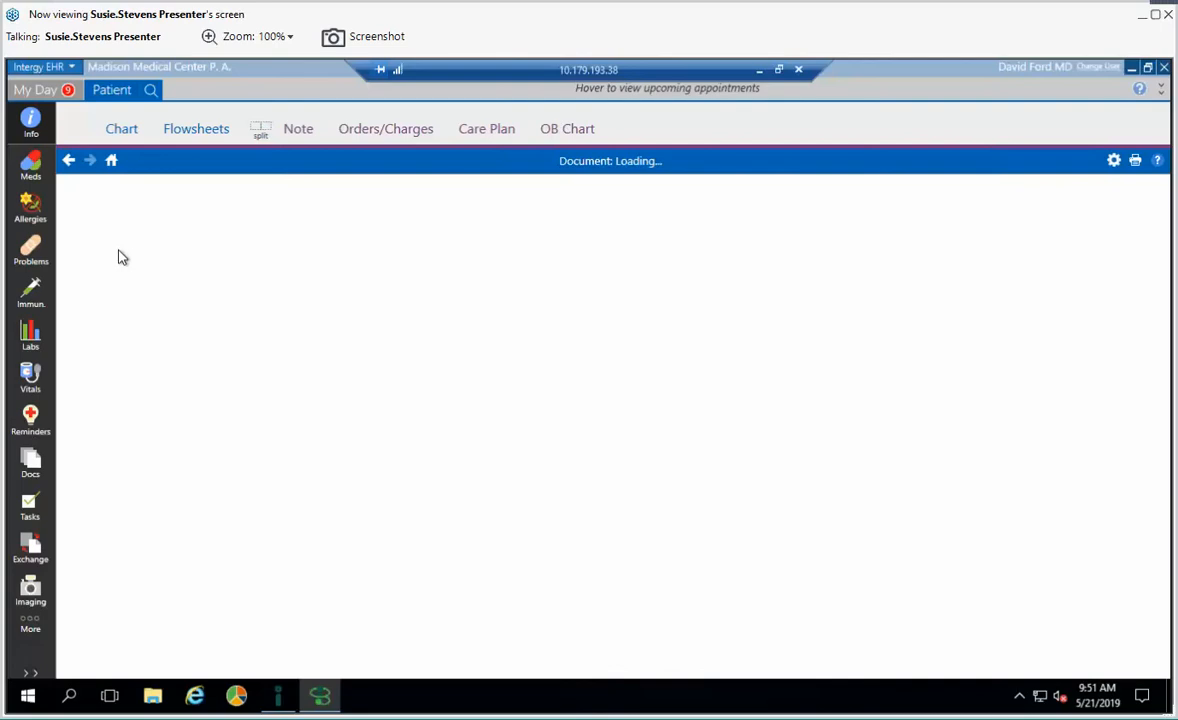
{"action": "left_click", "coordinate": [30, 380]}
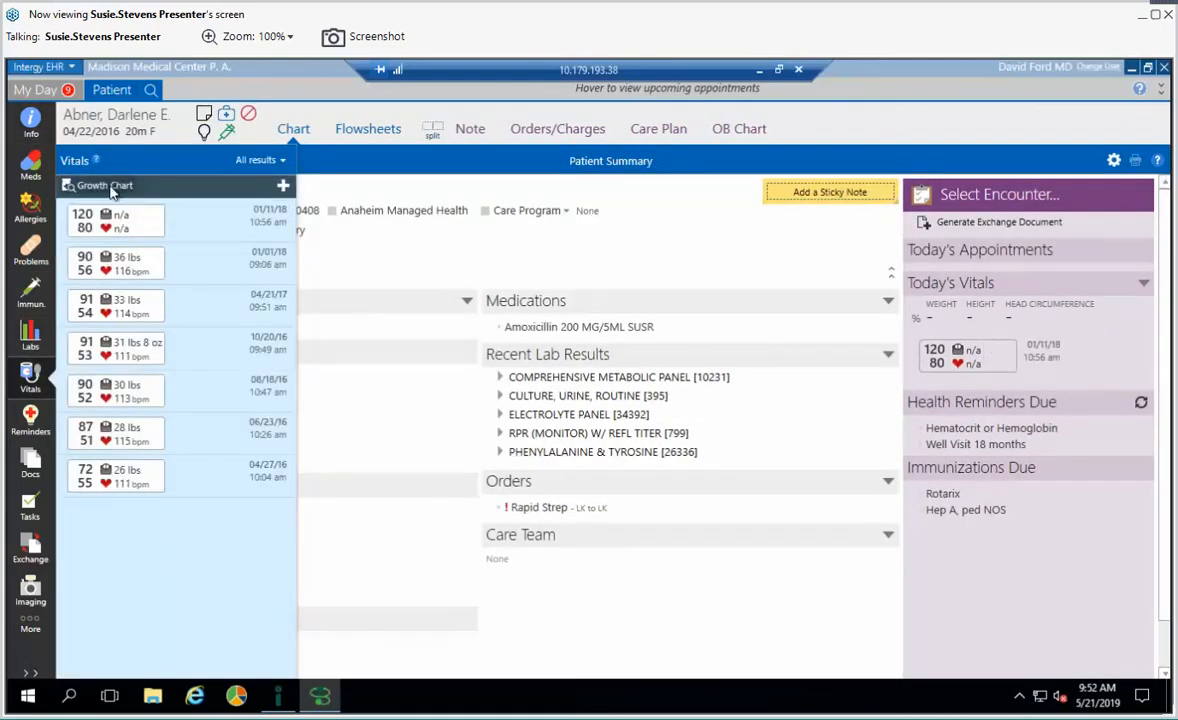
{"action": "left_click", "coordinate": [110, 187]}
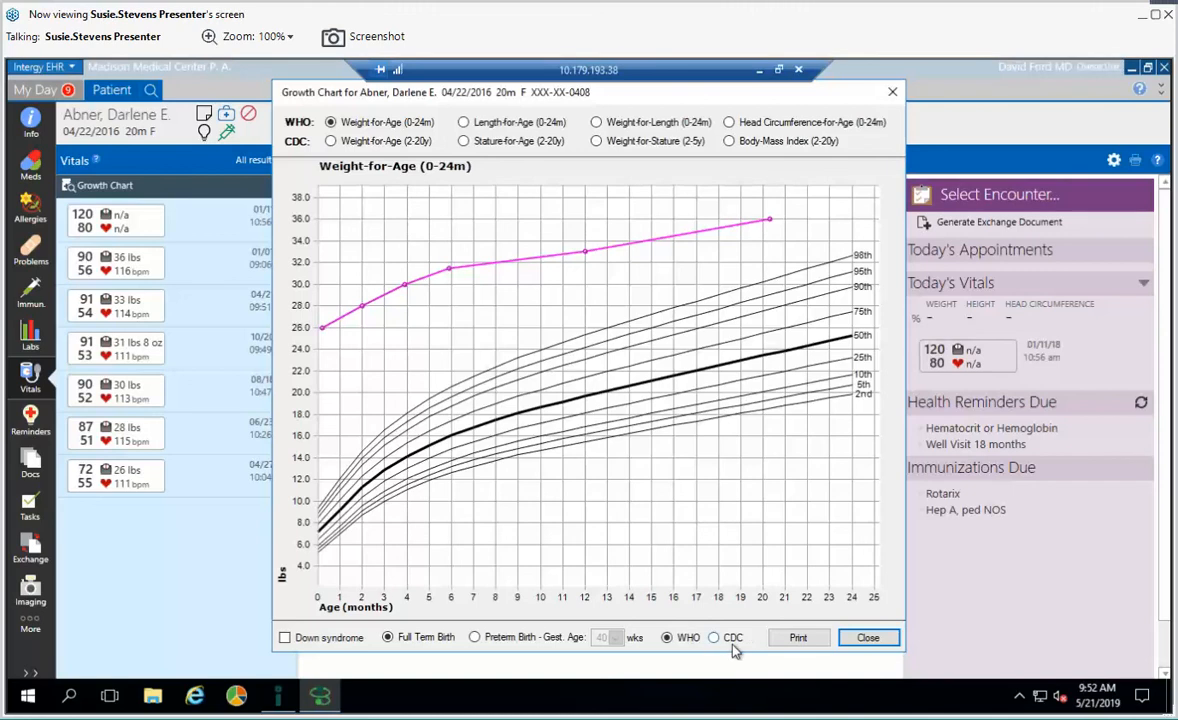
{"action": "left_click", "coordinate": [866, 638]}
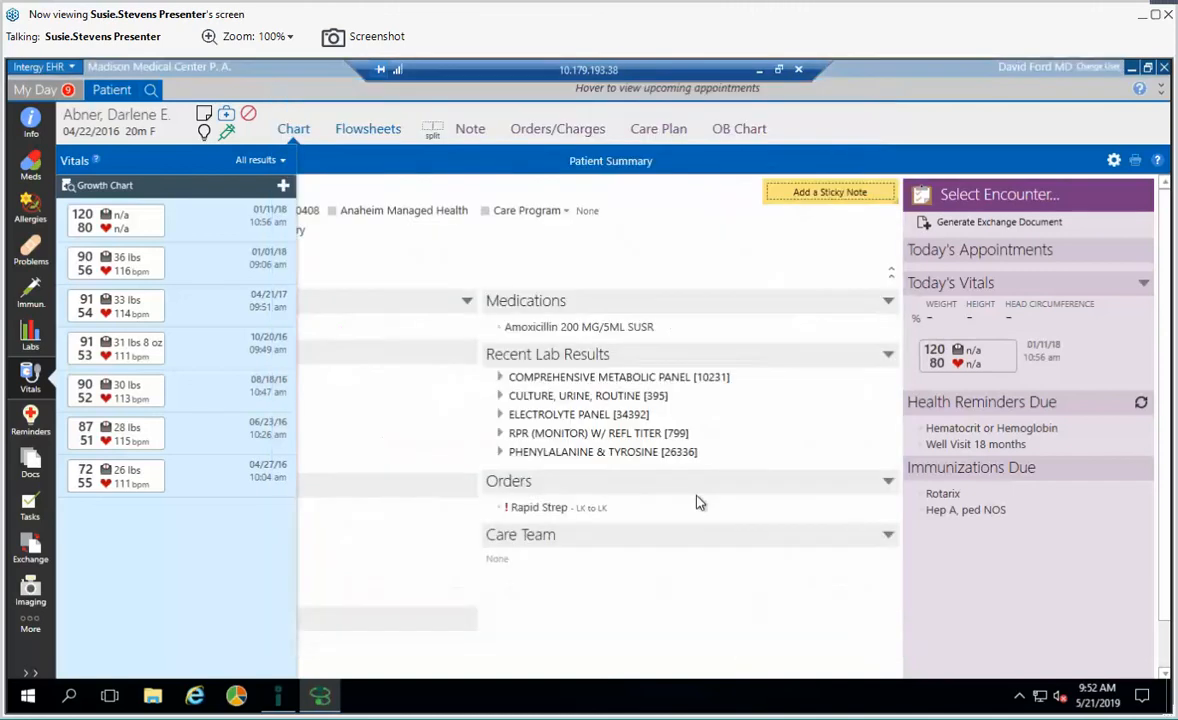
{"action": "left_click", "coordinate": [31, 295]}
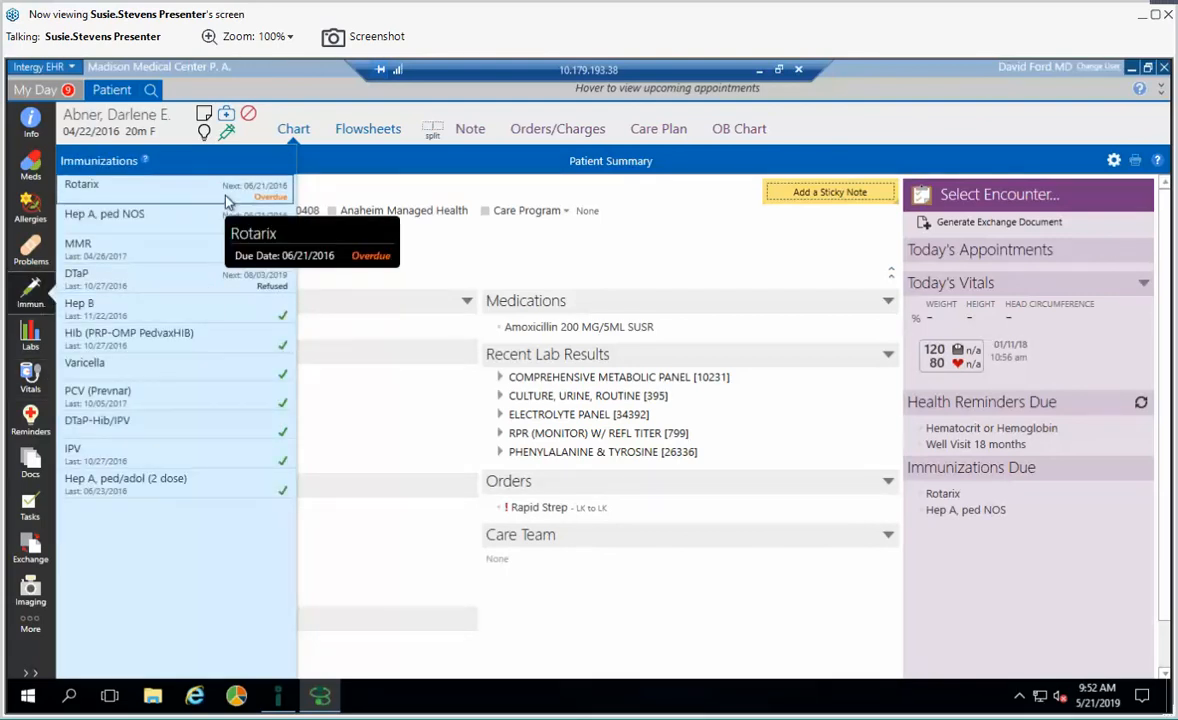
{"action": "left_click", "coordinate": [226, 199]}
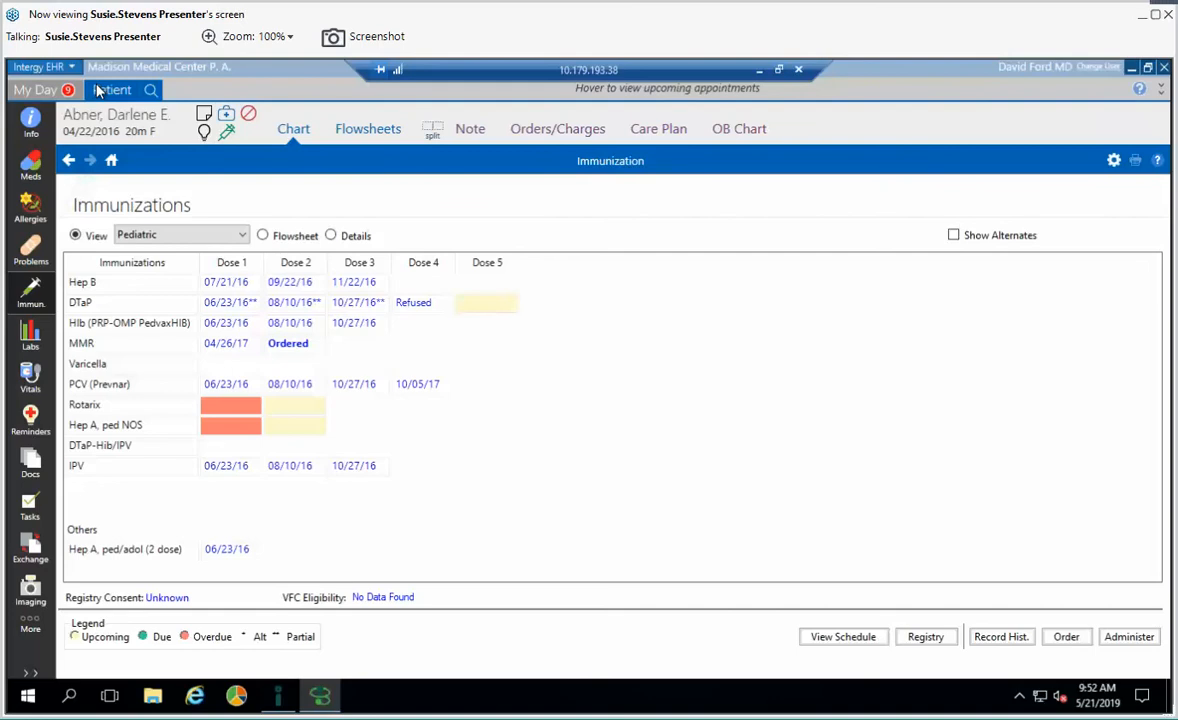
- Return to My Day and switch the appointments list to the obstetric provider's schedule by searching for the provider's surname
{"action": "left_click", "coordinate": [30, 91]}
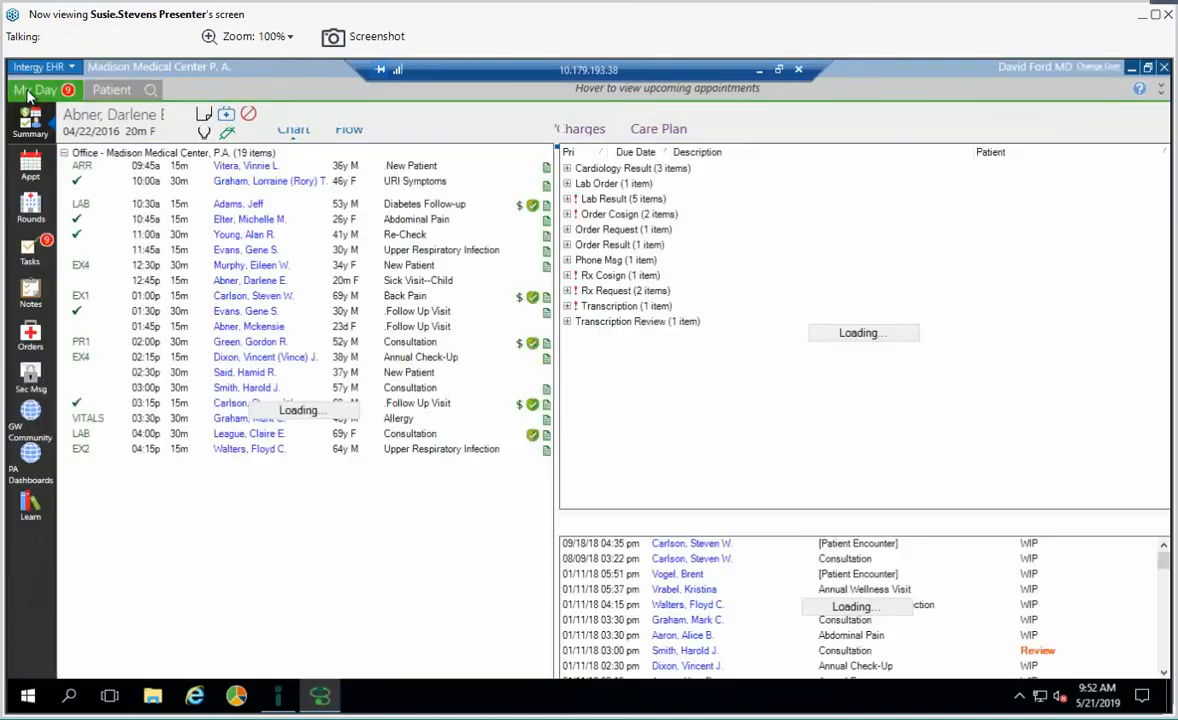
{"action": "left_click", "coordinate": [152, 118]}
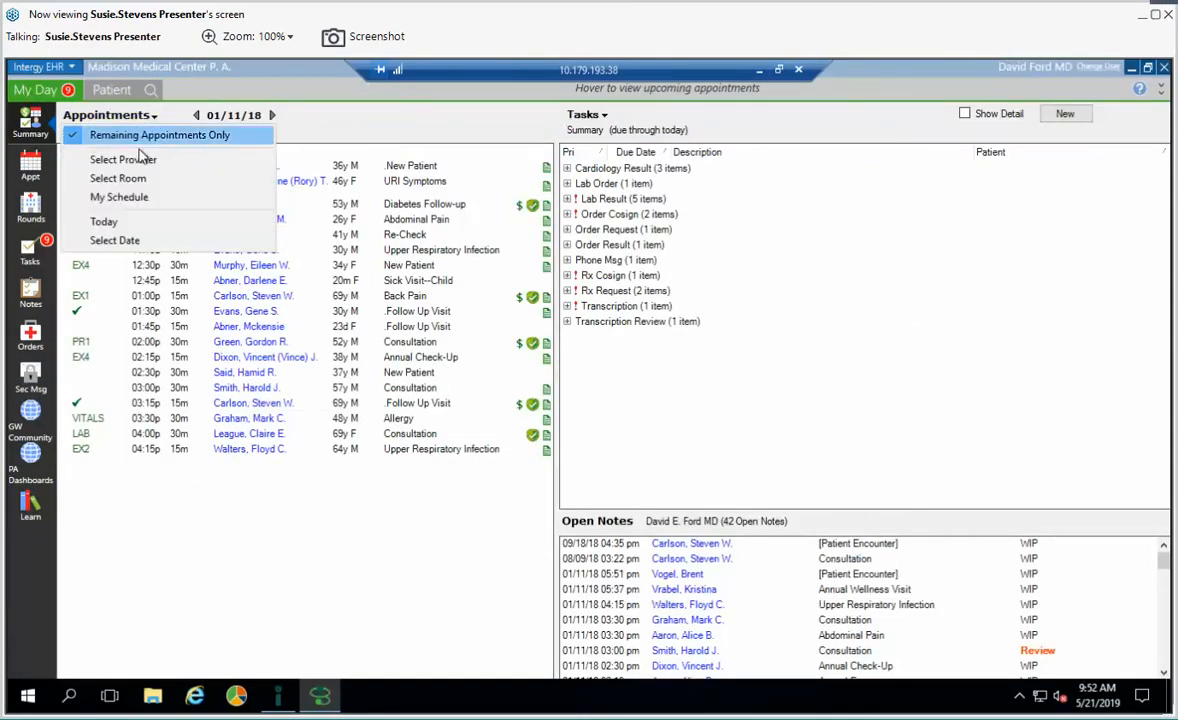
{"action": "left_click", "coordinate": [141, 163]}
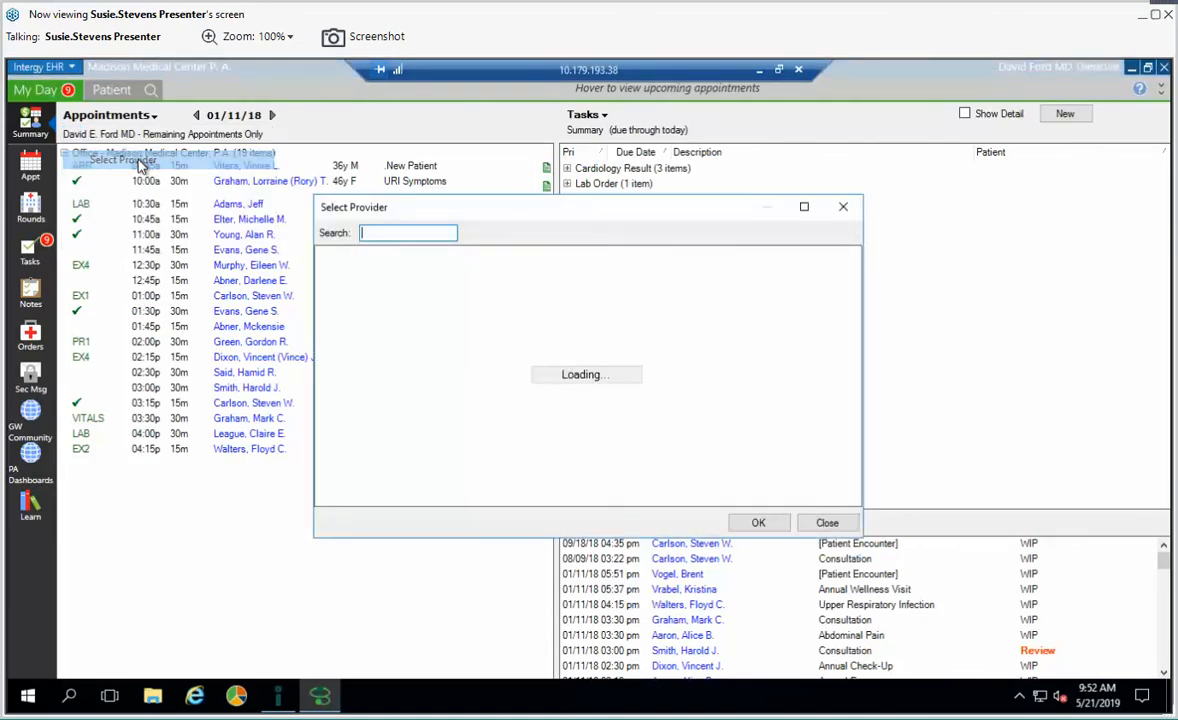
{"action": "type", "text": "tho"}
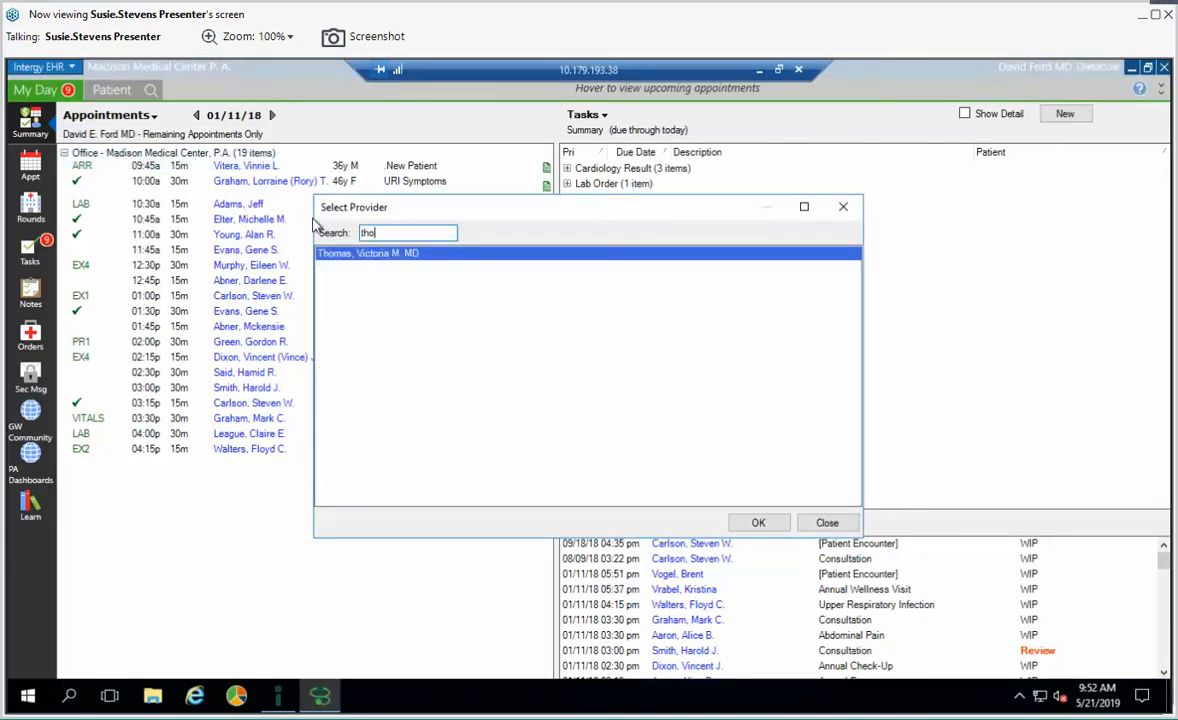
{"action": "double_click", "coordinate": [340, 257]}
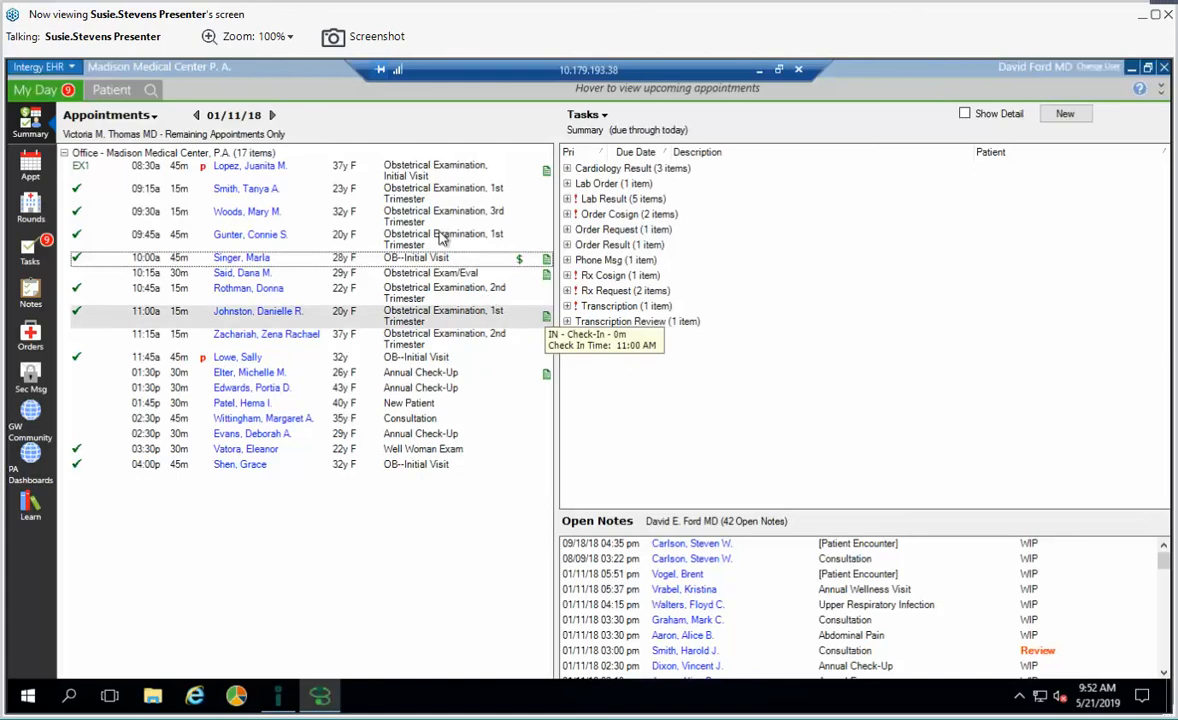
- Open the chart of the 09:30a Obstetrical Examination, 3rd Trimester patient and display the OB Chart
{"action": "left_click", "coordinate": [430, 220]}
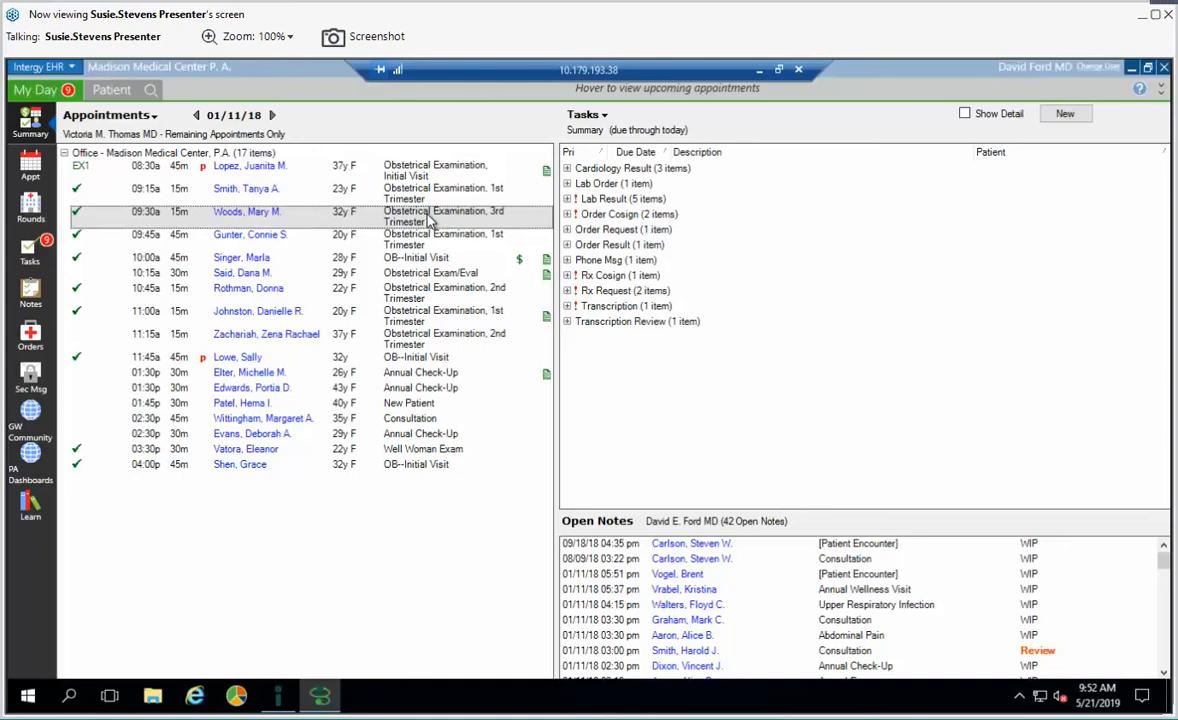
{"action": "double_click", "coordinate": [252, 212]}
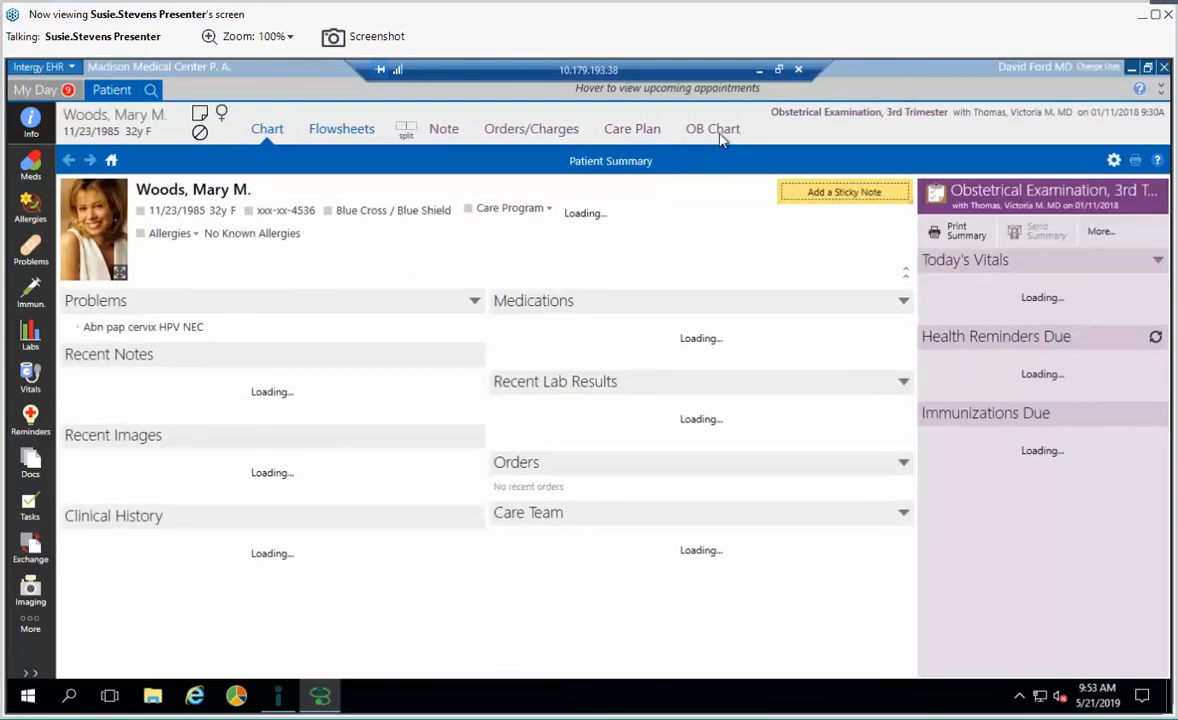
{"action": "left_click", "coordinate": [721, 134]}
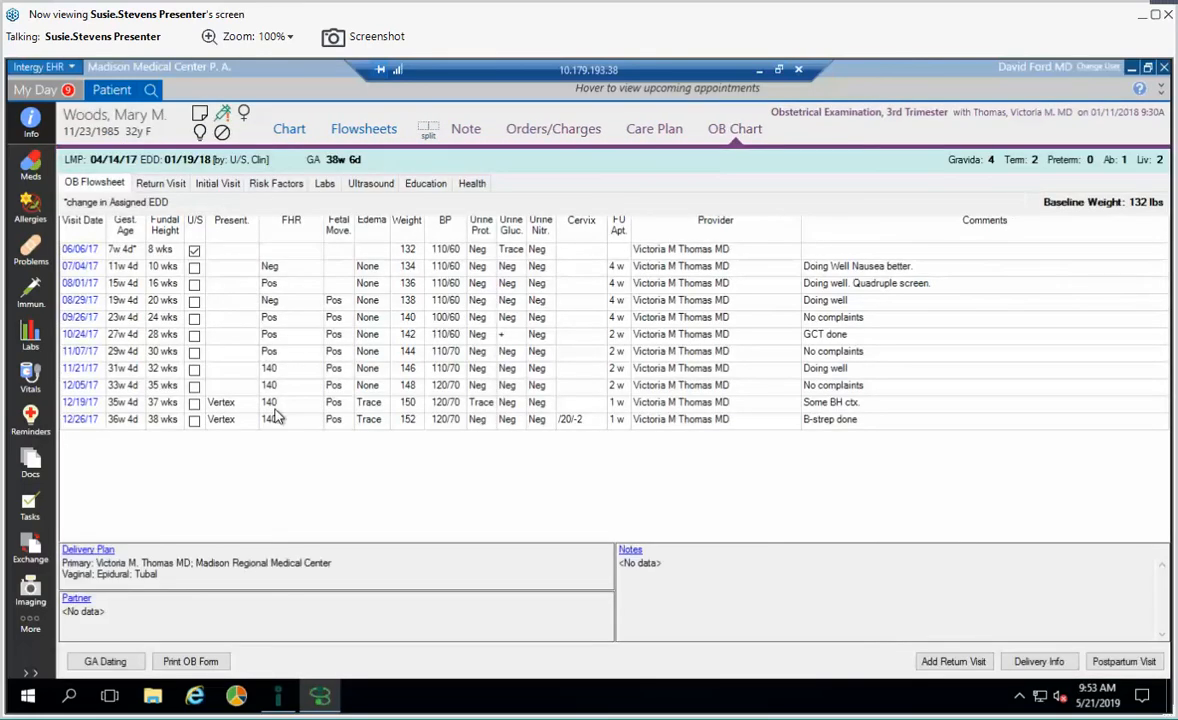
- Review the OB Chart's return visit, initial visit histories and screening, risk factors, education and health sections, and return to the OB Flowsheet
{"action": "left_click", "coordinate": [163, 186]}
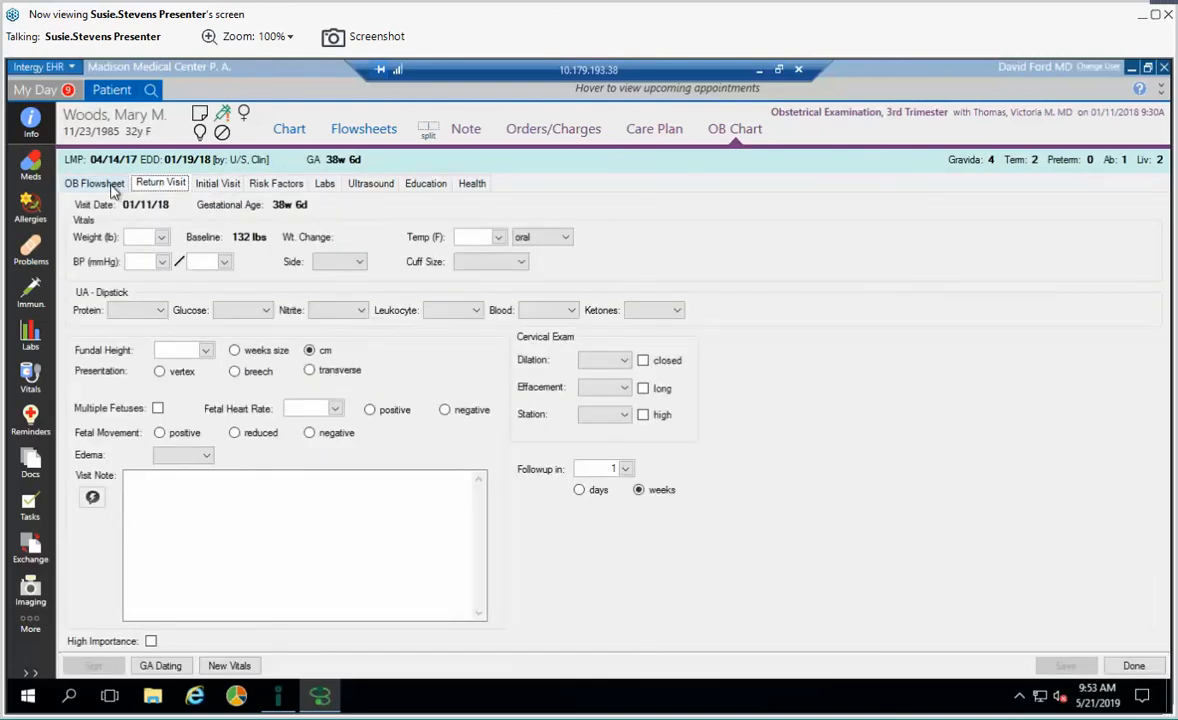
{"action": "left_click", "coordinate": [217, 184]}
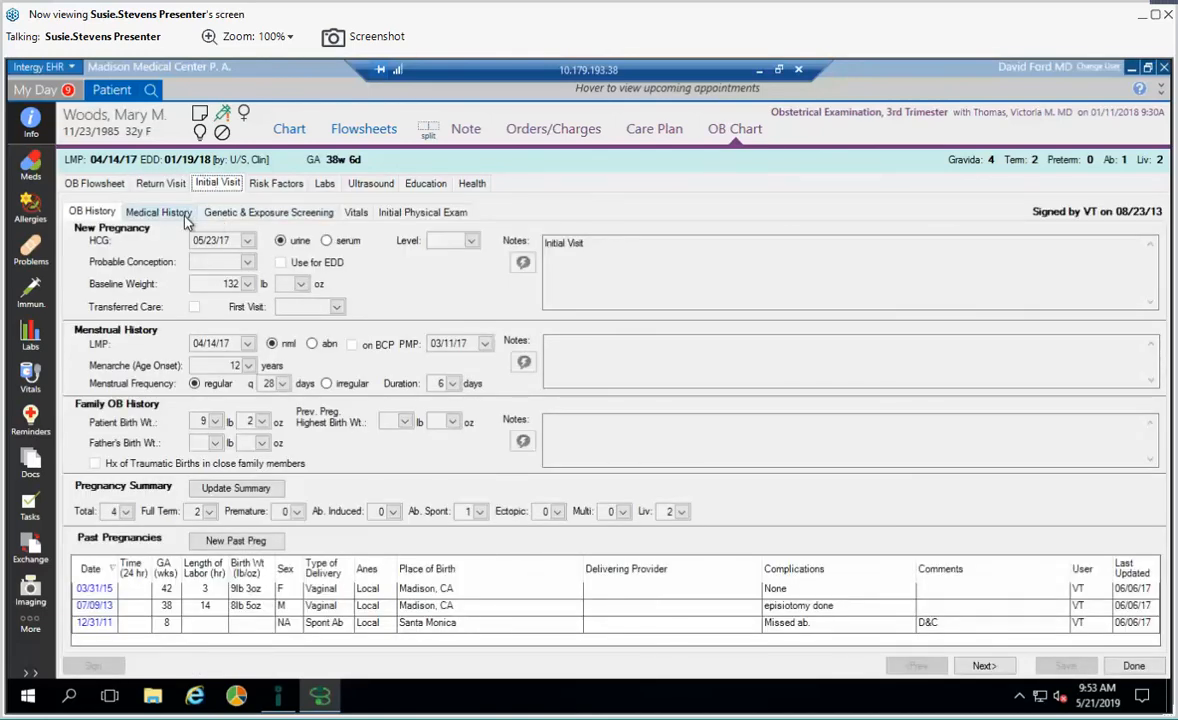
{"action": "left_click", "coordinate": [160, 213]}
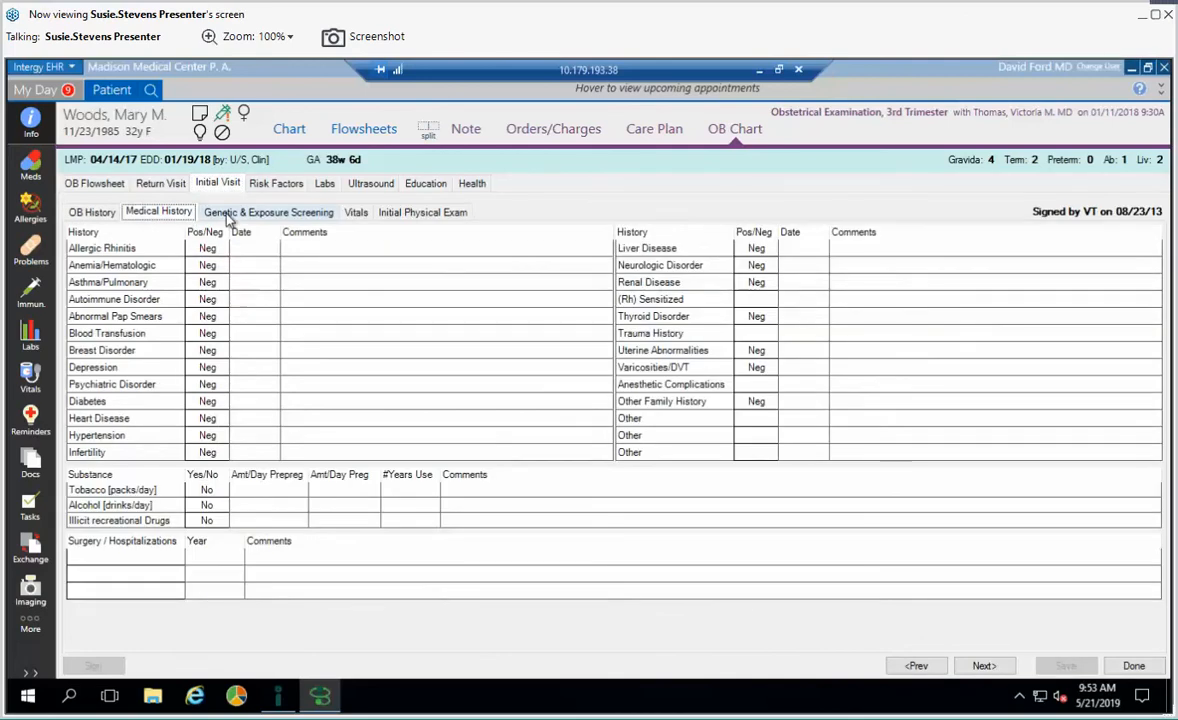
{"action": "left_click", "coordinate": [268, 213]}
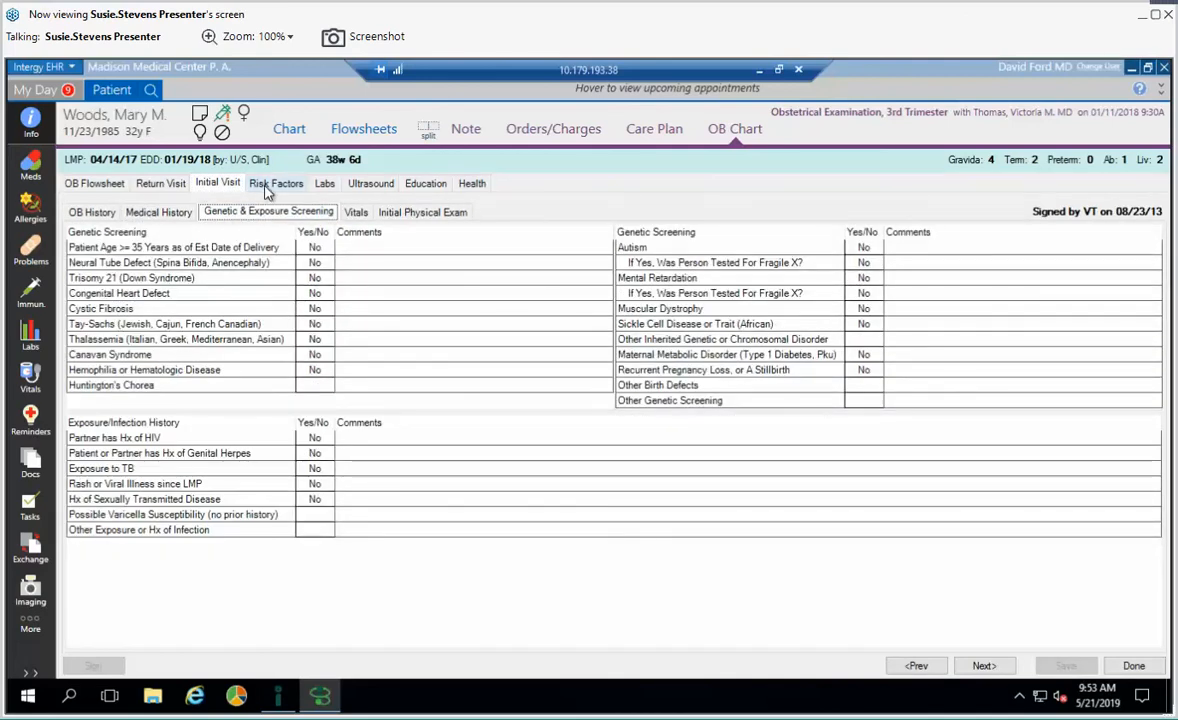
{"action": "left_click", "coordinate": [266, 190]}
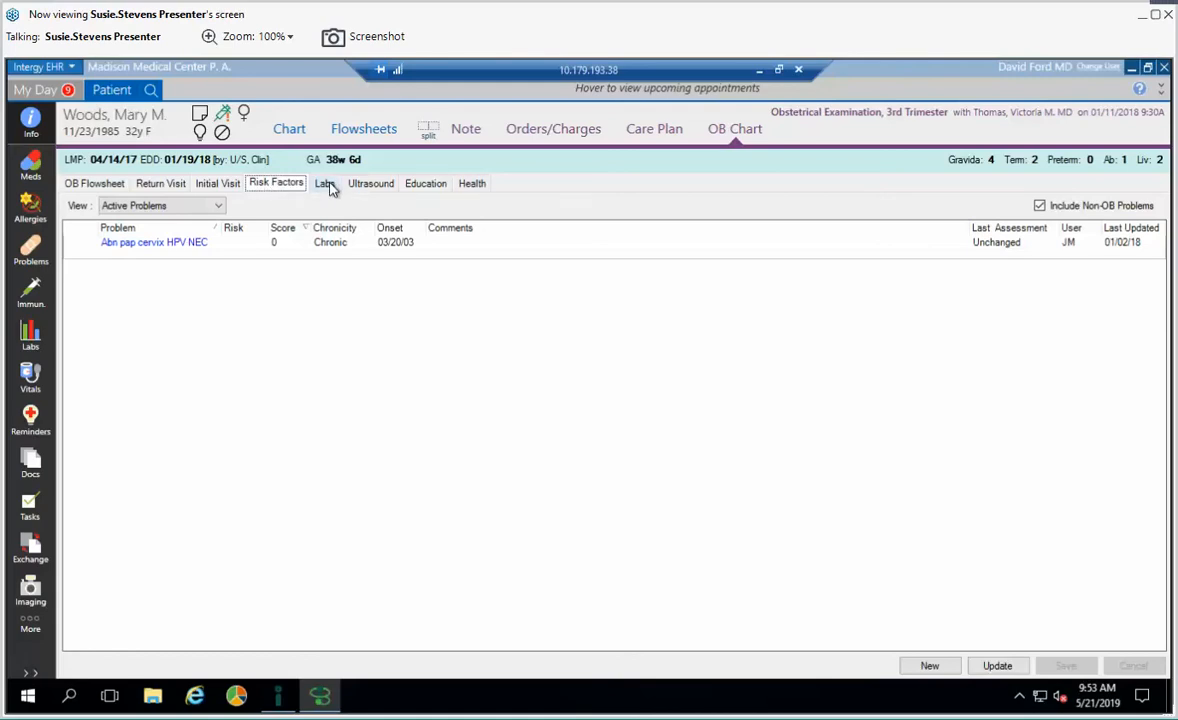
{"action": "left_click", "coordinate": [426, 186]}
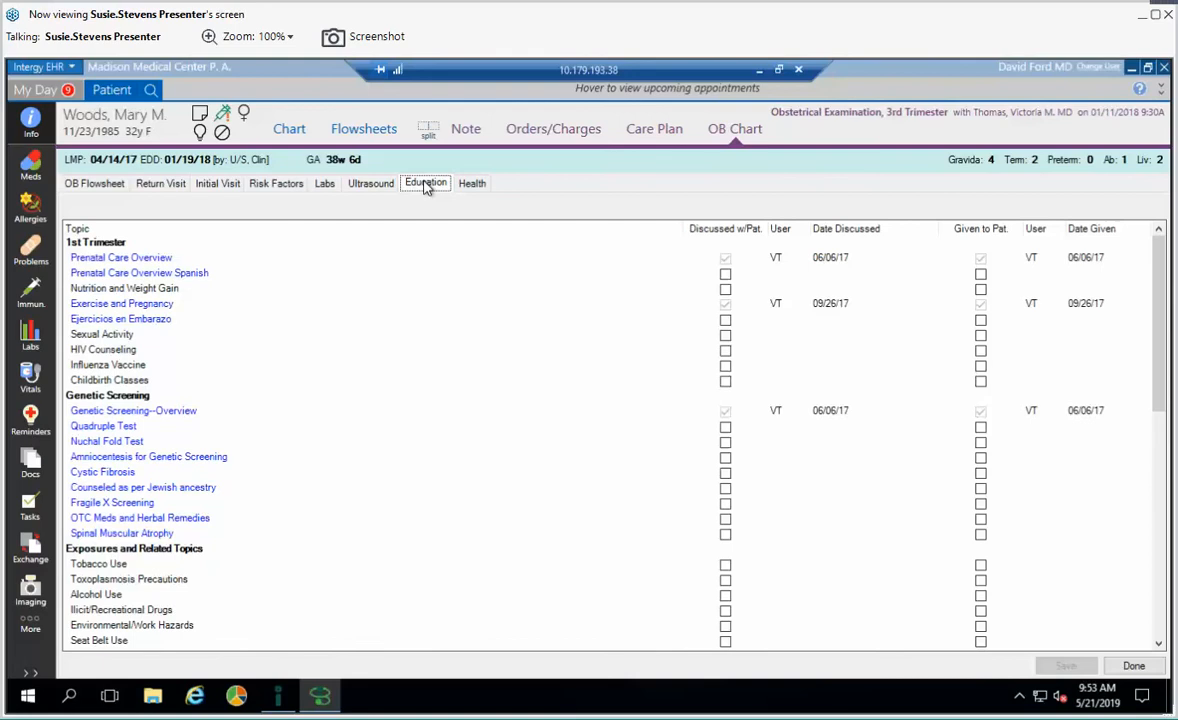
{"action": "left_click", "coordinate": [471, 186]}
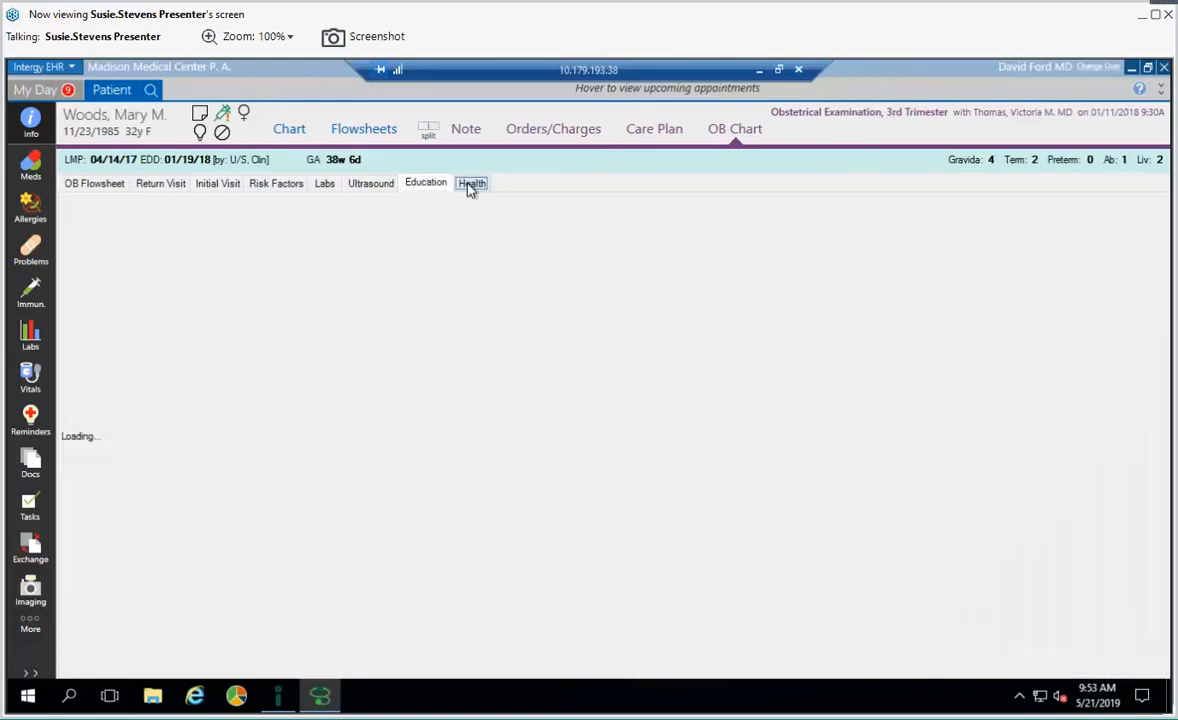
{"action": "left_click", "coordinate": [88, 186]}
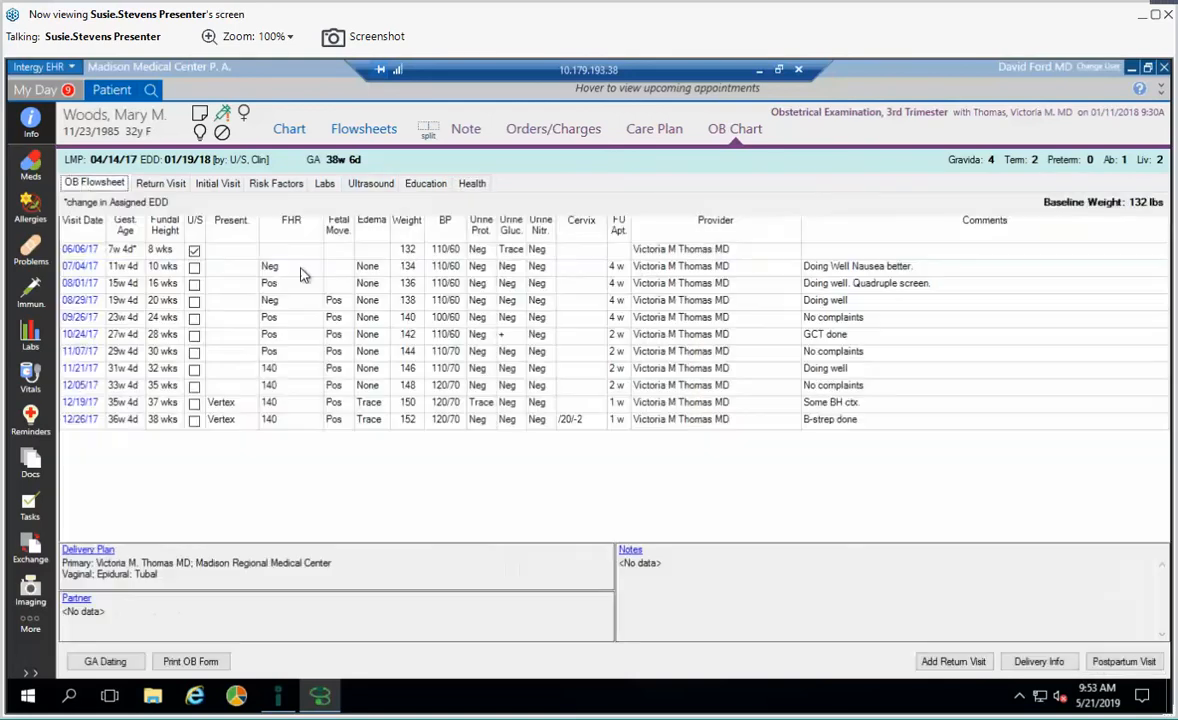
- Open the delivery information form, try setting multiple births to Twins, and cancel the form
{"action": "left_click", "coordinate": [1048, 668]}
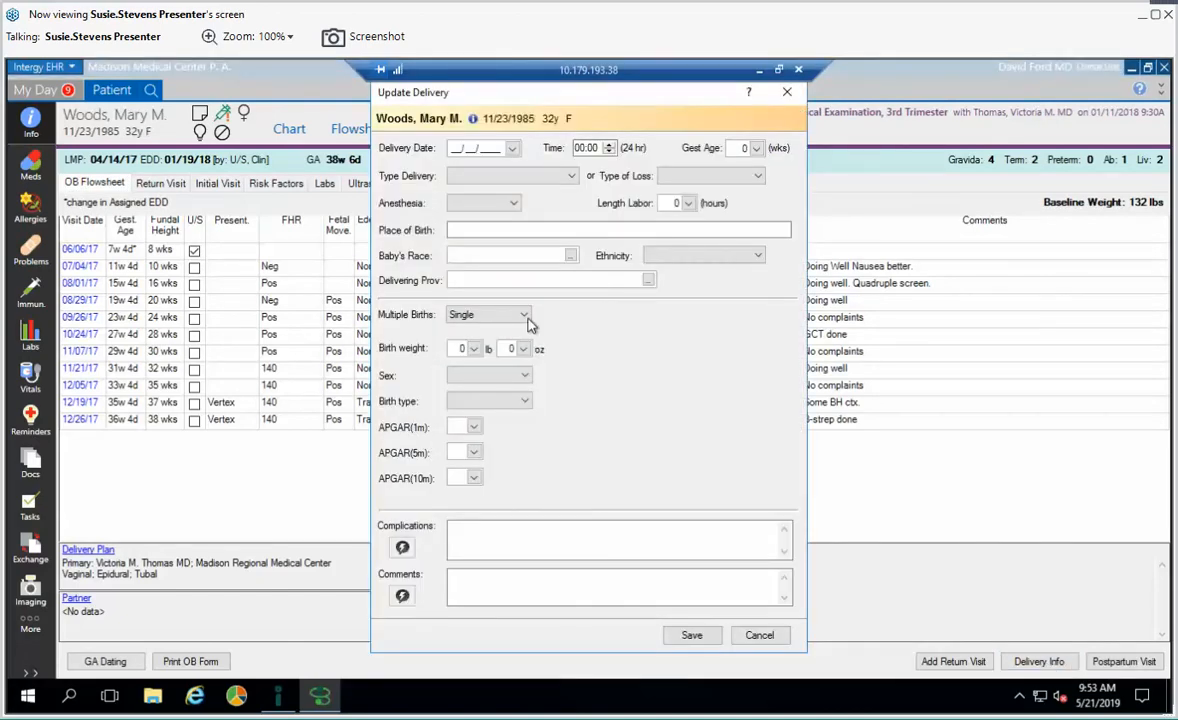
{"action": "left_click", "coordinate": [525, 318]}
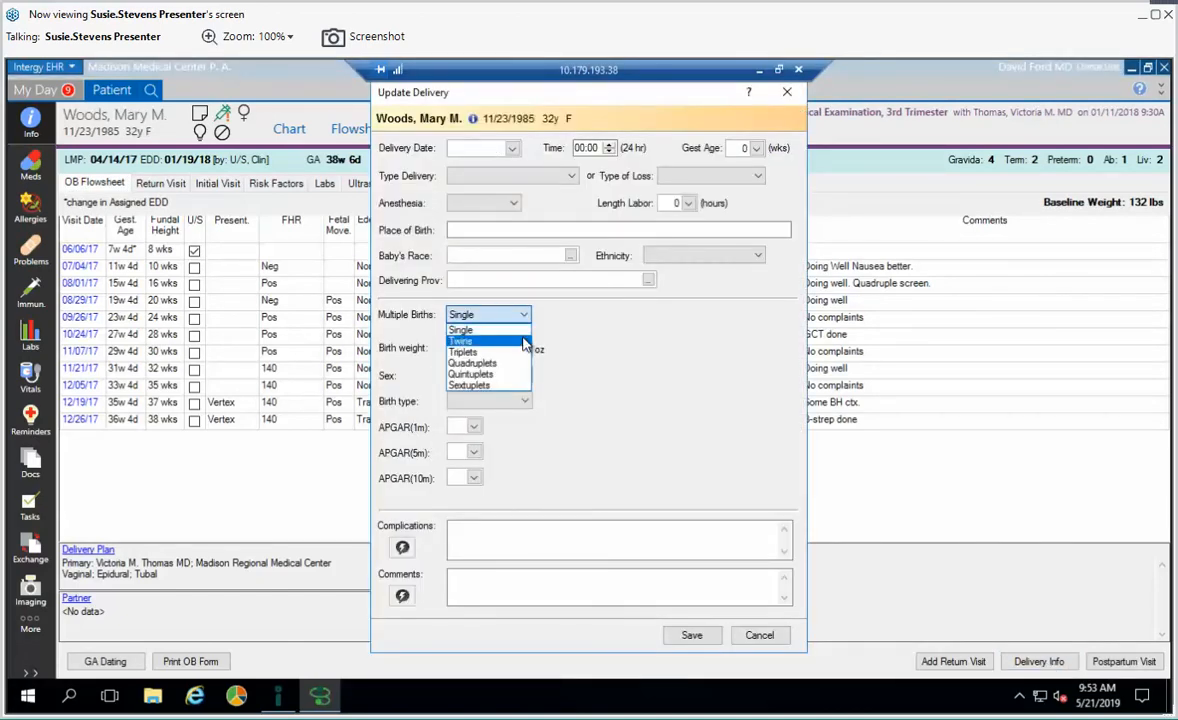
{"action": "left_click", "coordinate": [522, 342]}
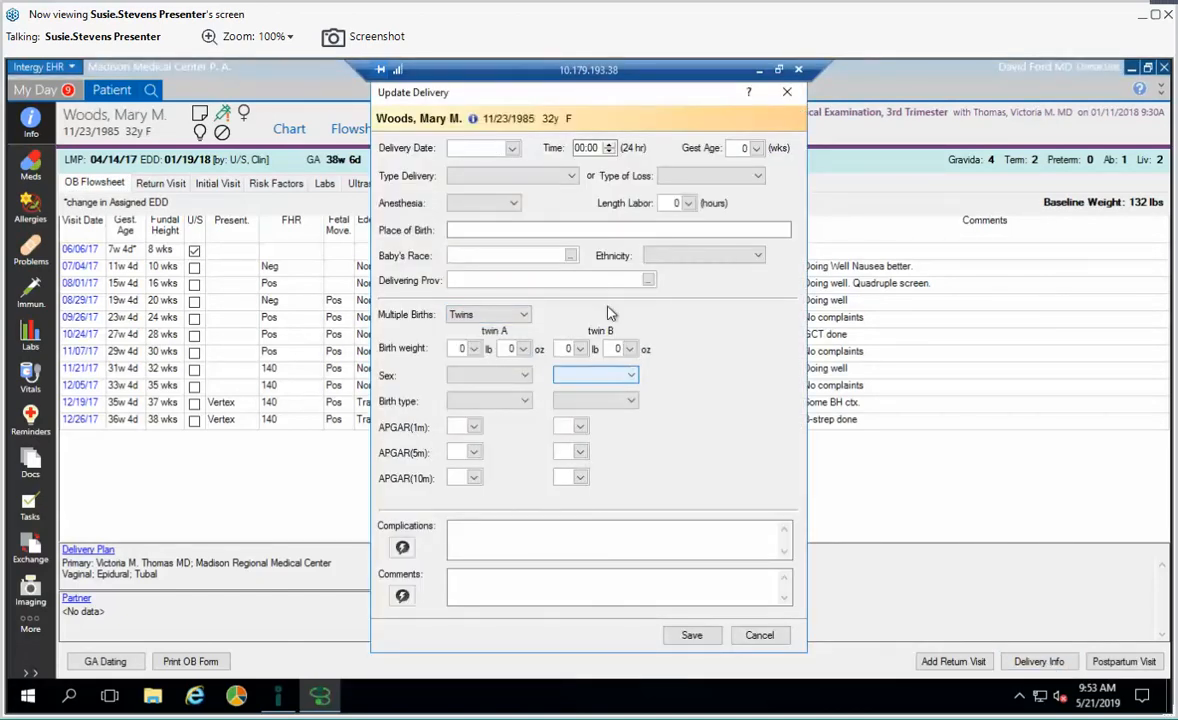
{"action": "left_click", "coordinate": [752, 637]}
{"action": "left_click", "coordinate": [625, 443]}
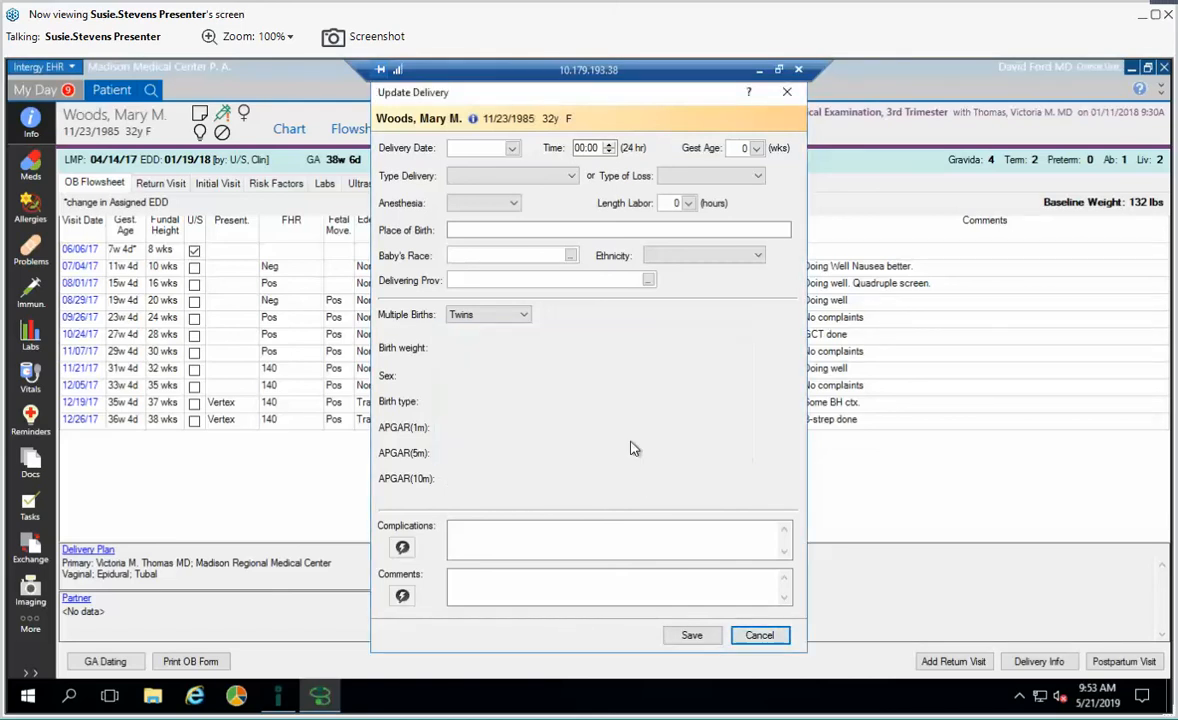
{"action": "left_click", "coordinate": [759, 635]}
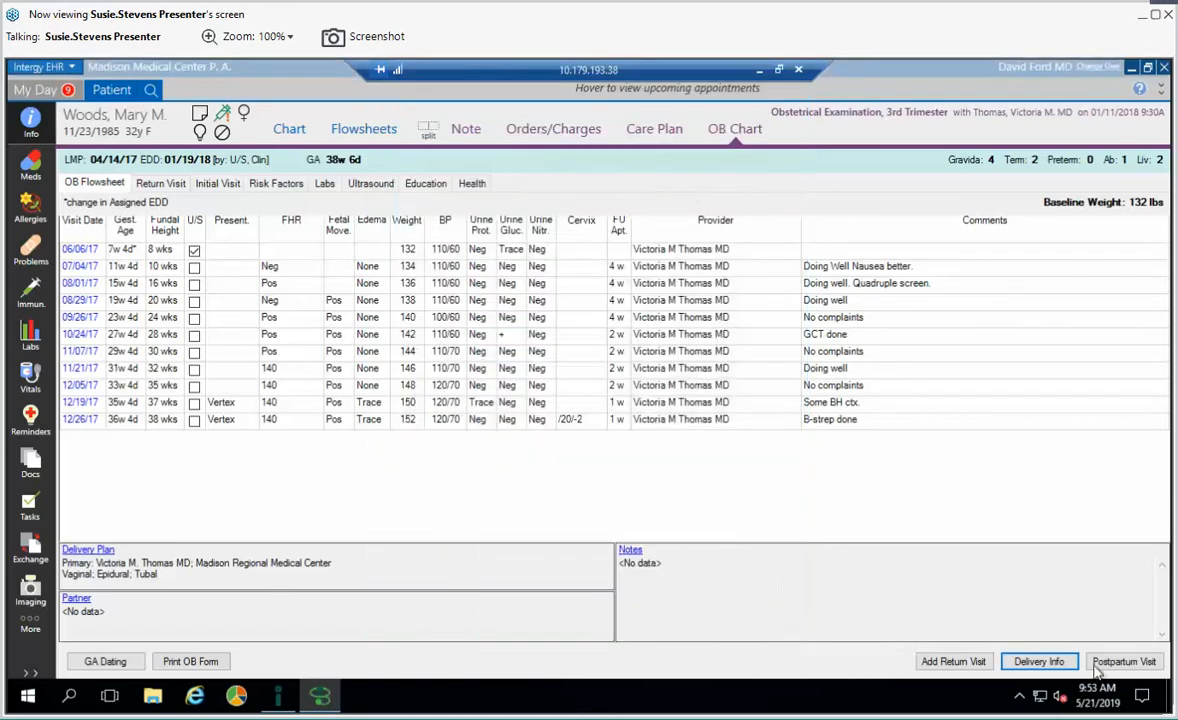
- Look over the postpartum visit form and close it, and preview the OB form with ultrasound reports and lab comments included
{"action": "left_click", "coordinate": [1122, 661]}
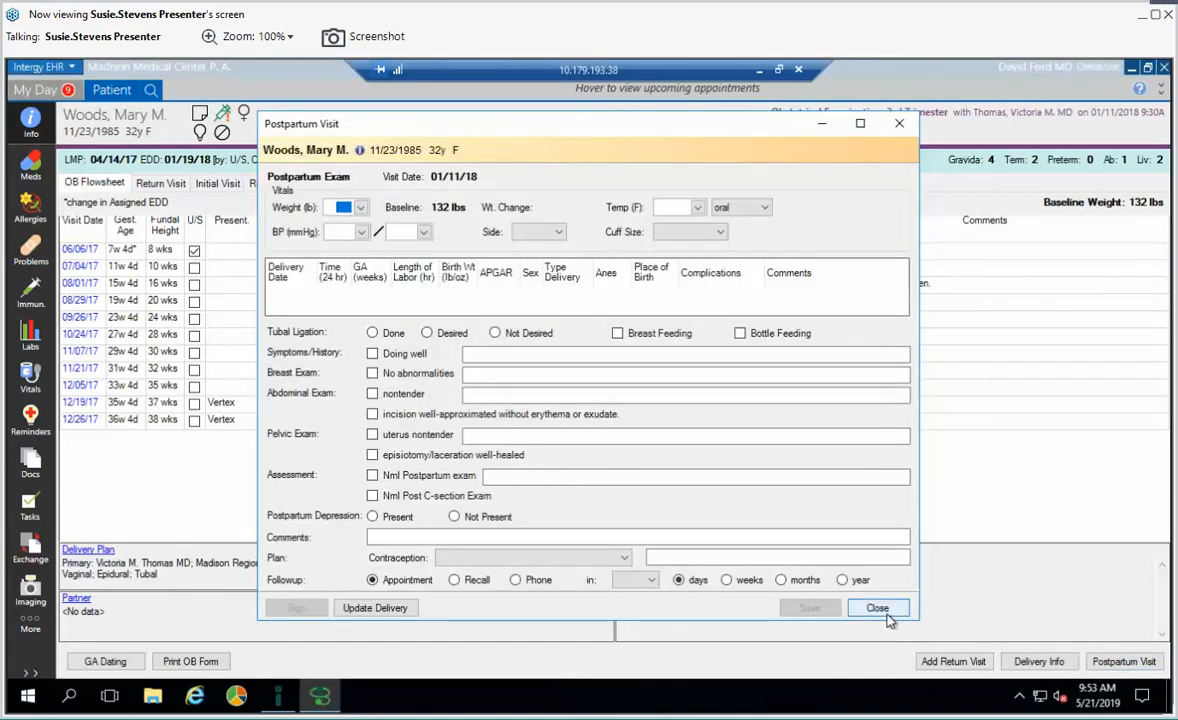
{"action": "left_click", "coordinate": [879, 609]}
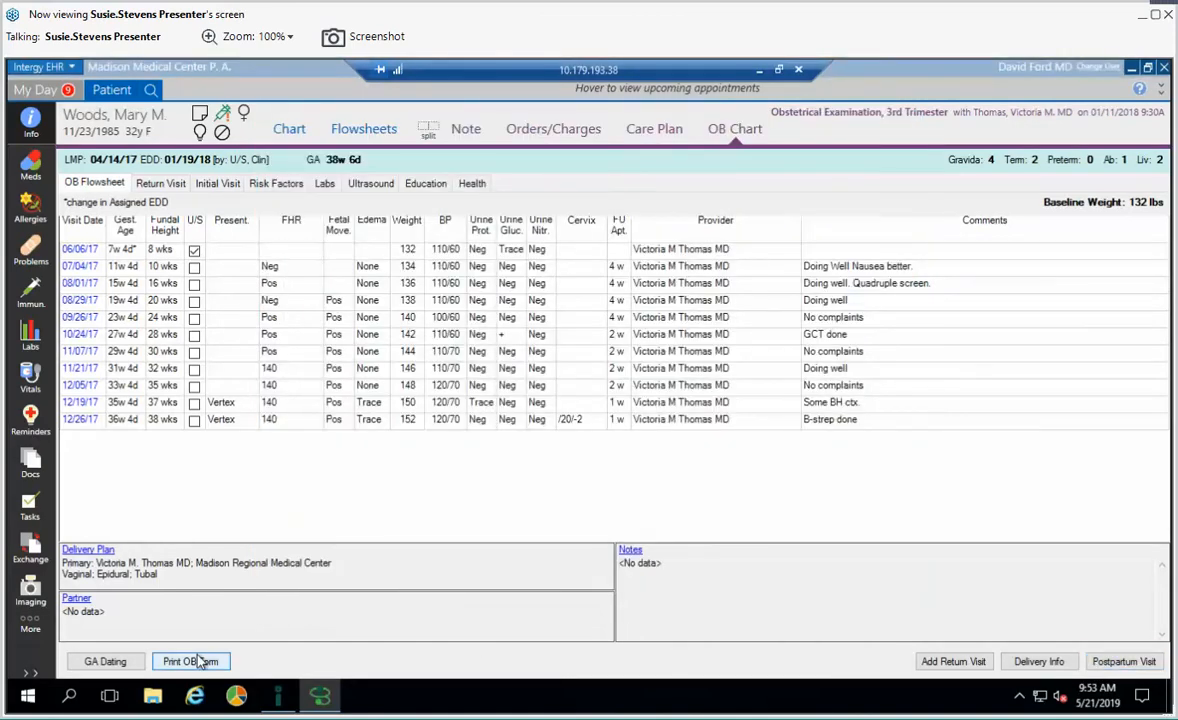
{"action": "left_click", "coordinate": [199, 662]}
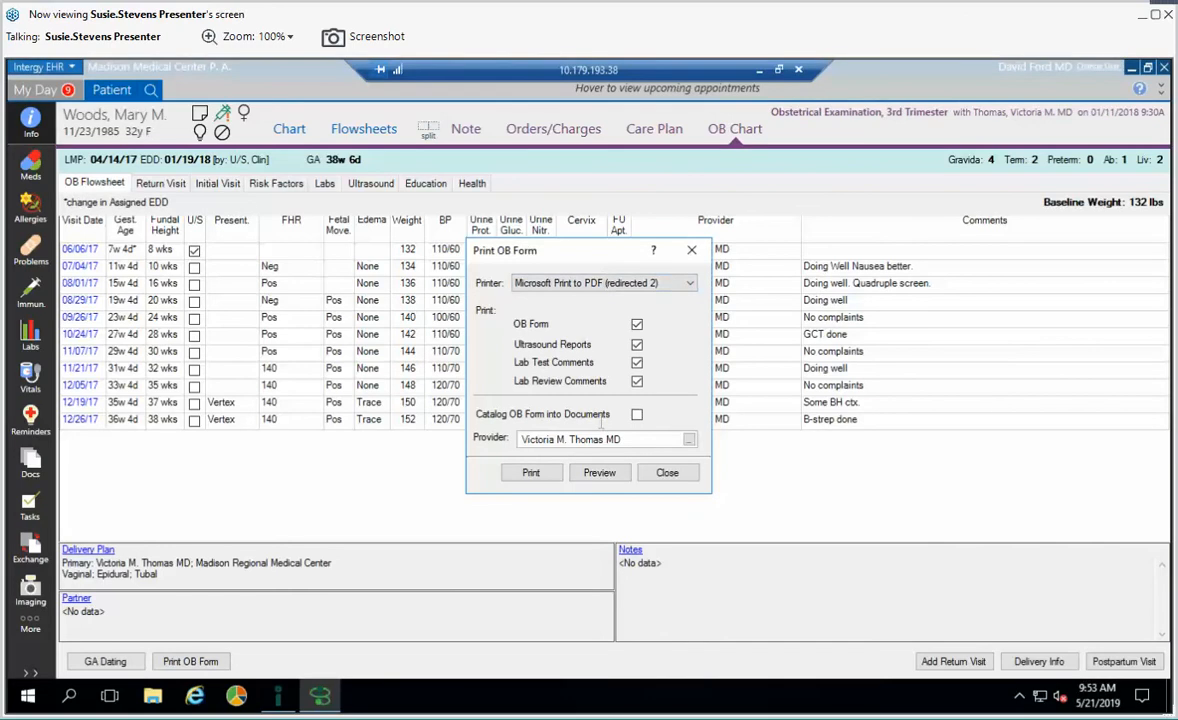
{"action": "left_click", "coordinate": [613, 476]}
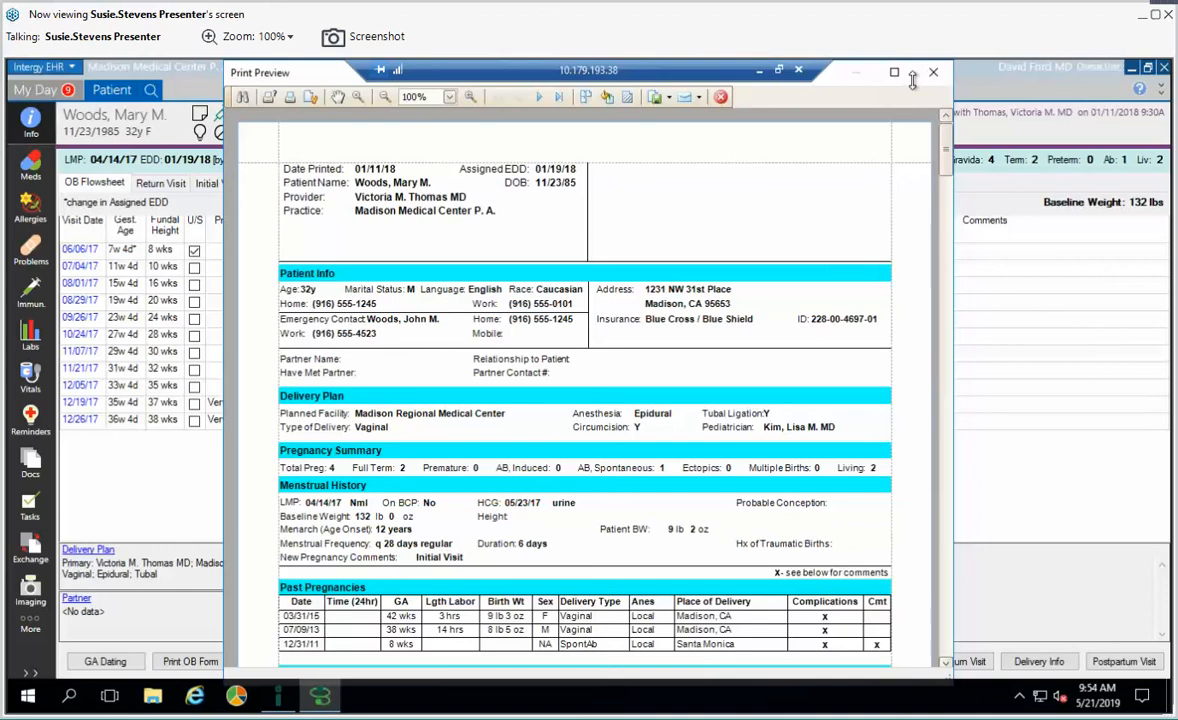
- Look through the OB form preview, close it along with the print dialog, and return to My Day
{"action": "left_click", "coordinate": [951, 308]}
{"action": "left_click", "coordinate": [951, 308]}
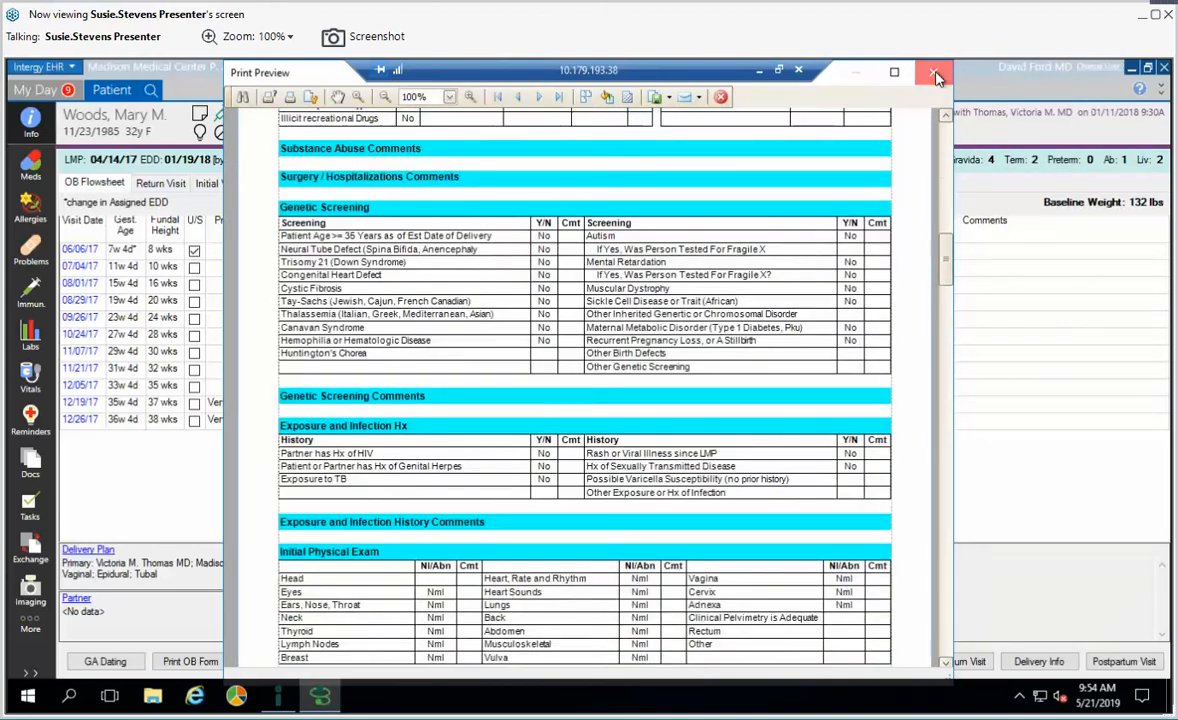
{"action": "left_click", "coordinate": [934, 75]}
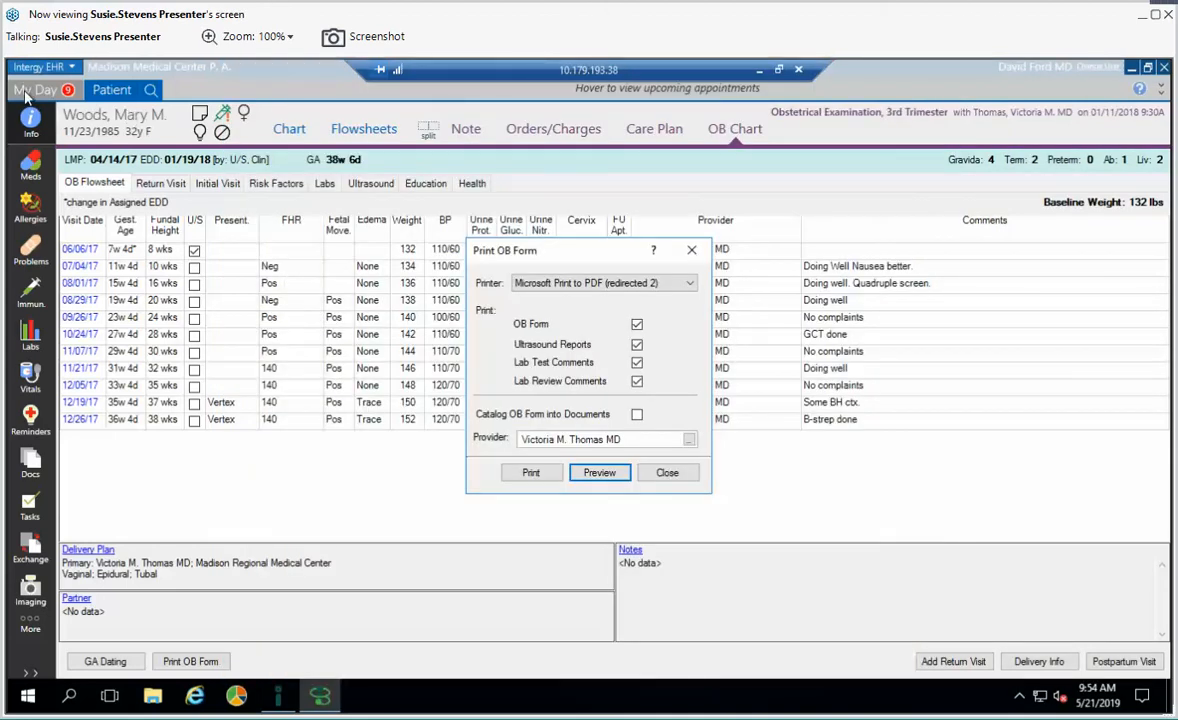
{"action": "left_click", "coordinate": [27, 97]}
{"action": "left_click", "coordinate": [666, 477]}
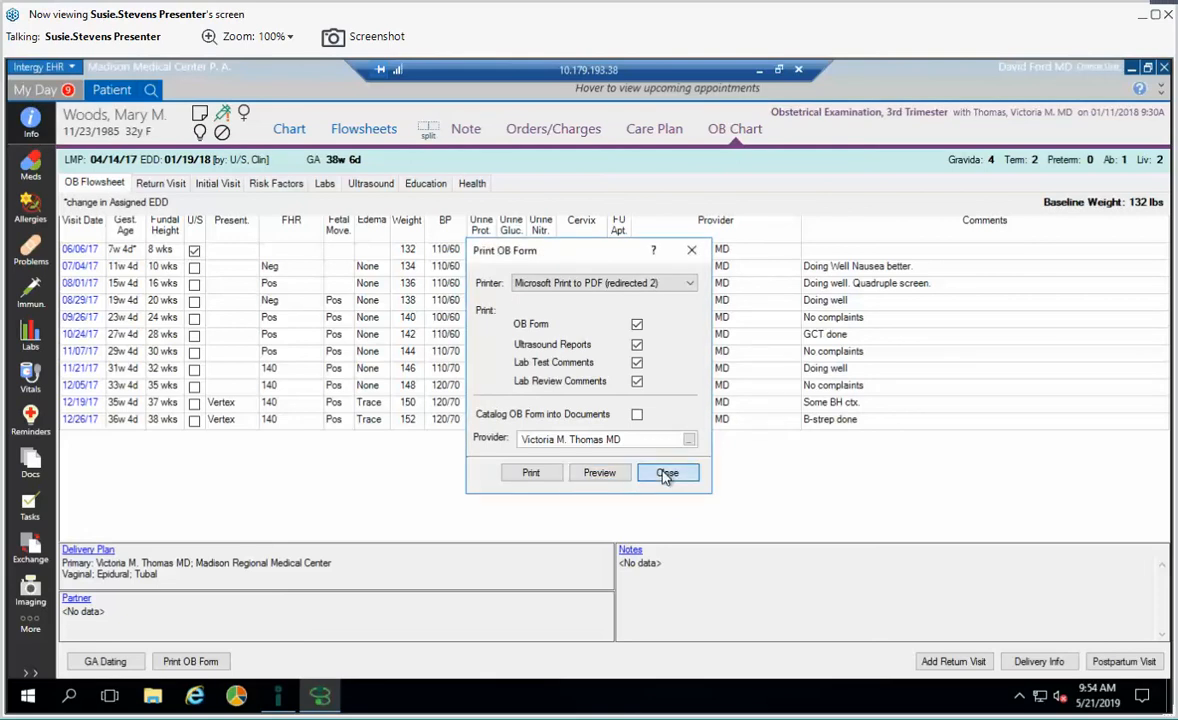
{"action": "left_click", "coordinate": [27, 91]}
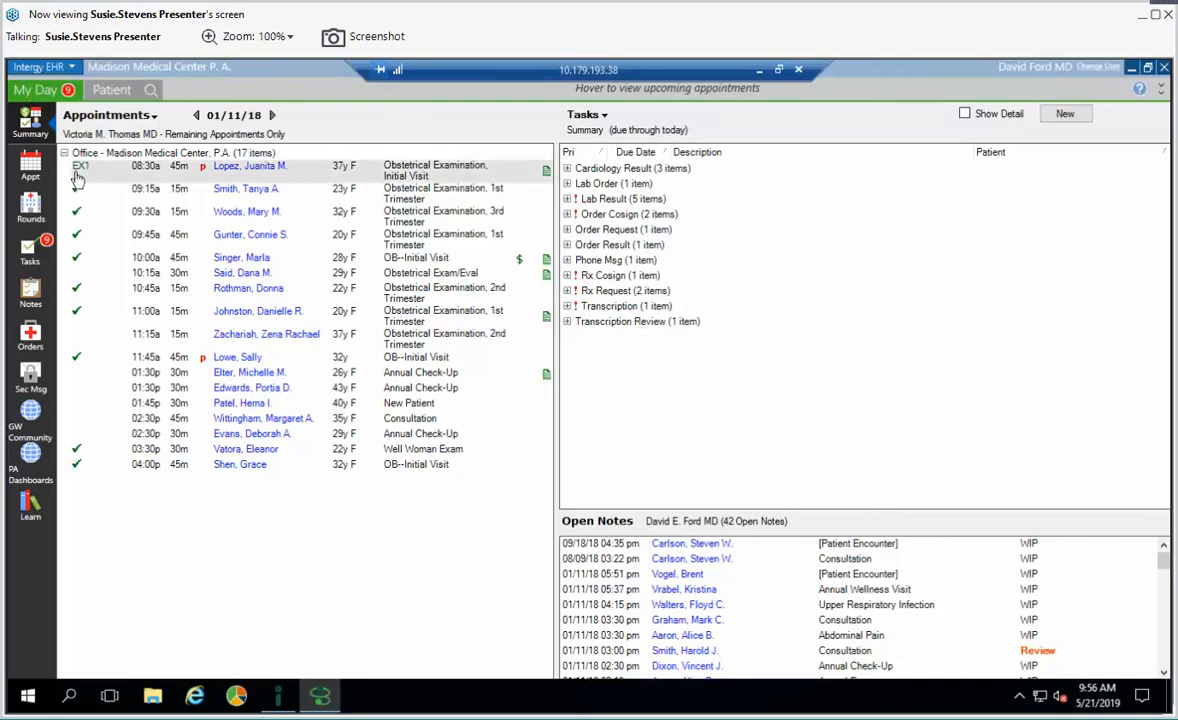
- Switch the My Day appointment list to the physician assistant's schedule
{"action": "left_click", "coordinate": [154, 118]}
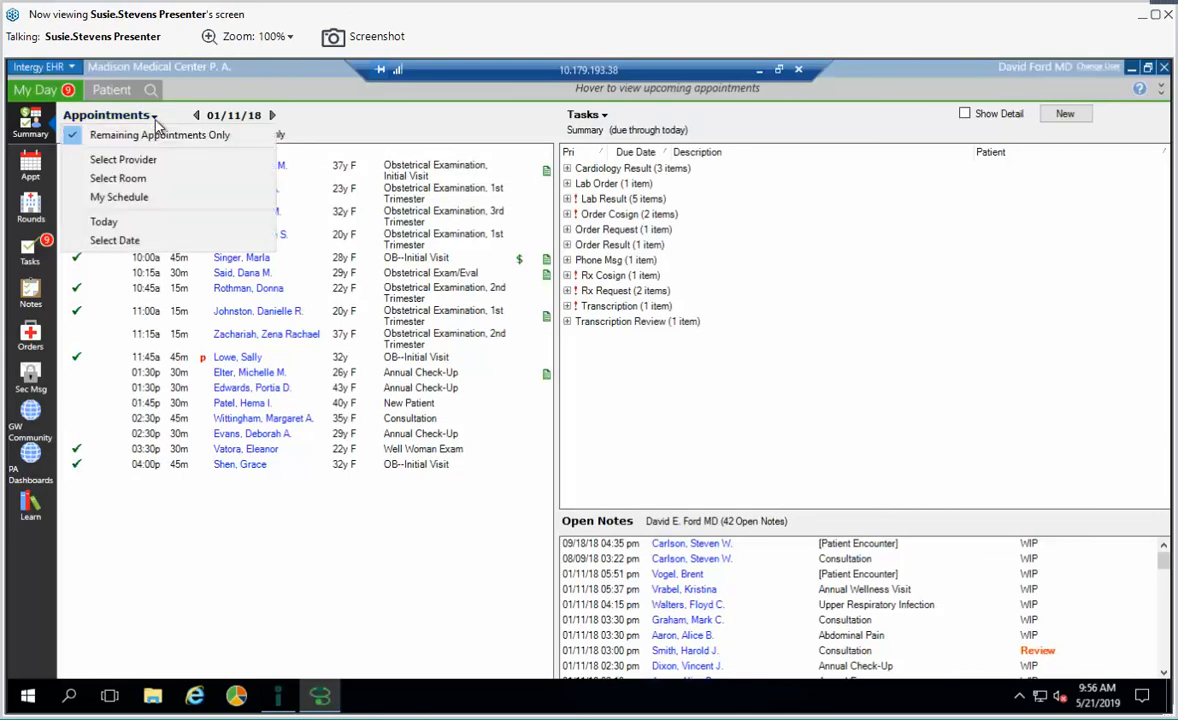
{"action": "left_click", "coordinate": [152, 161]}
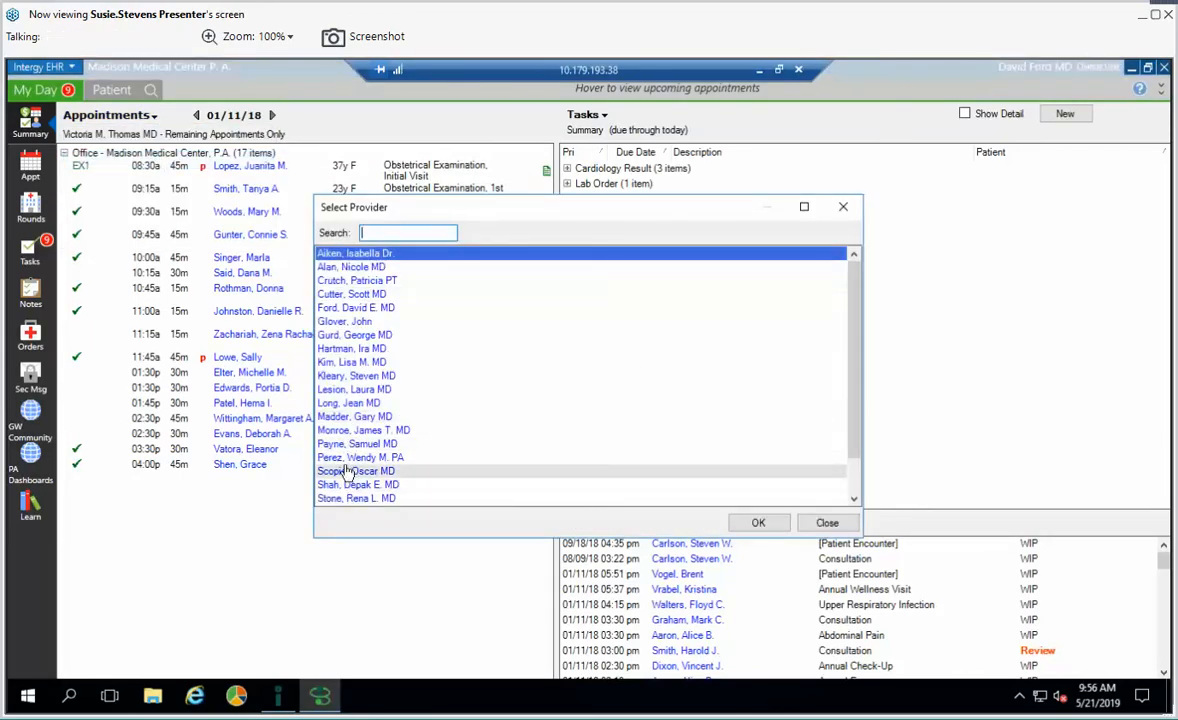
{"action": "double_click", "coordinate": [345, 457]}
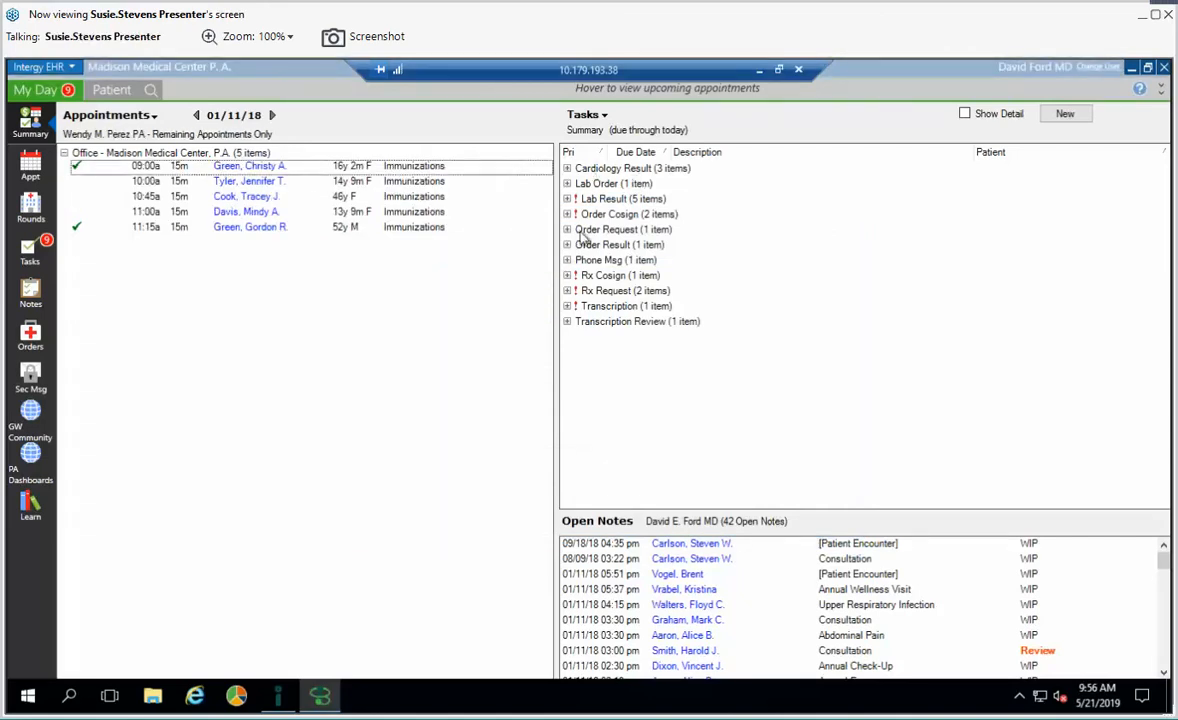
- Open the X-ray results phone message task and save a task note using the quick text "Please call the patient regarding this matter"
{"action": "left_click", "coordinate": [567, 260]}
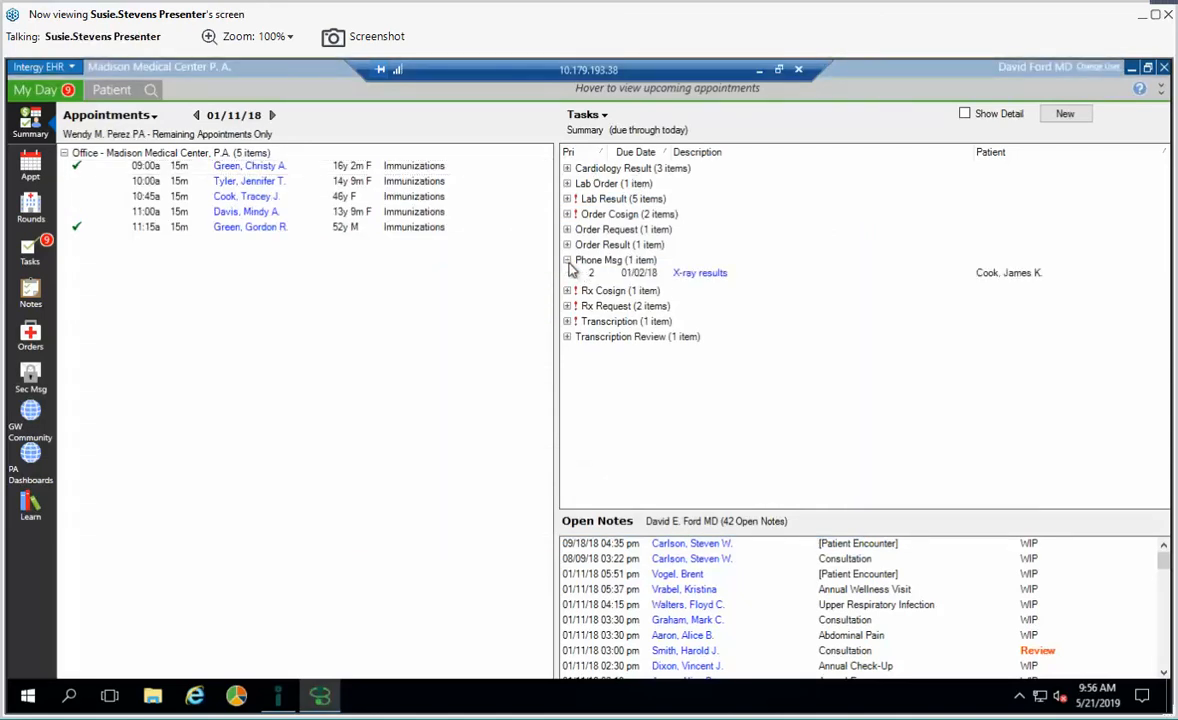
{"action": "left_click", "coordinate": [698, 280]}
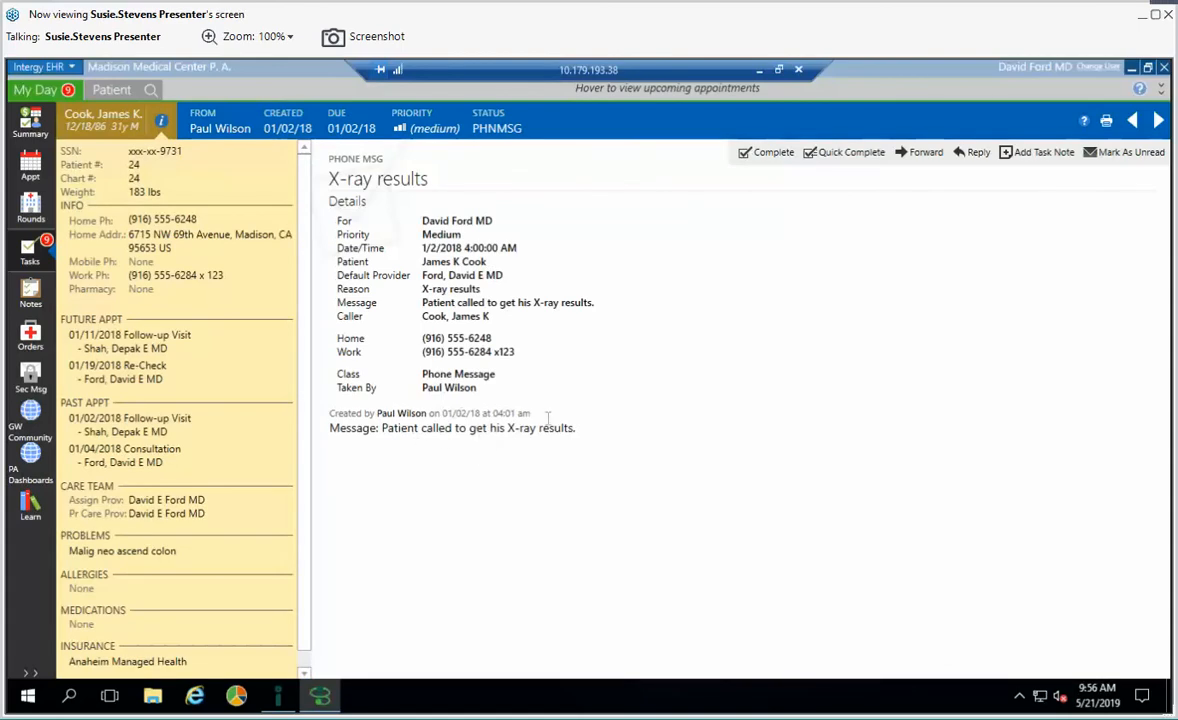
{"action": "left_click", "coordinate": [1030, 150]}
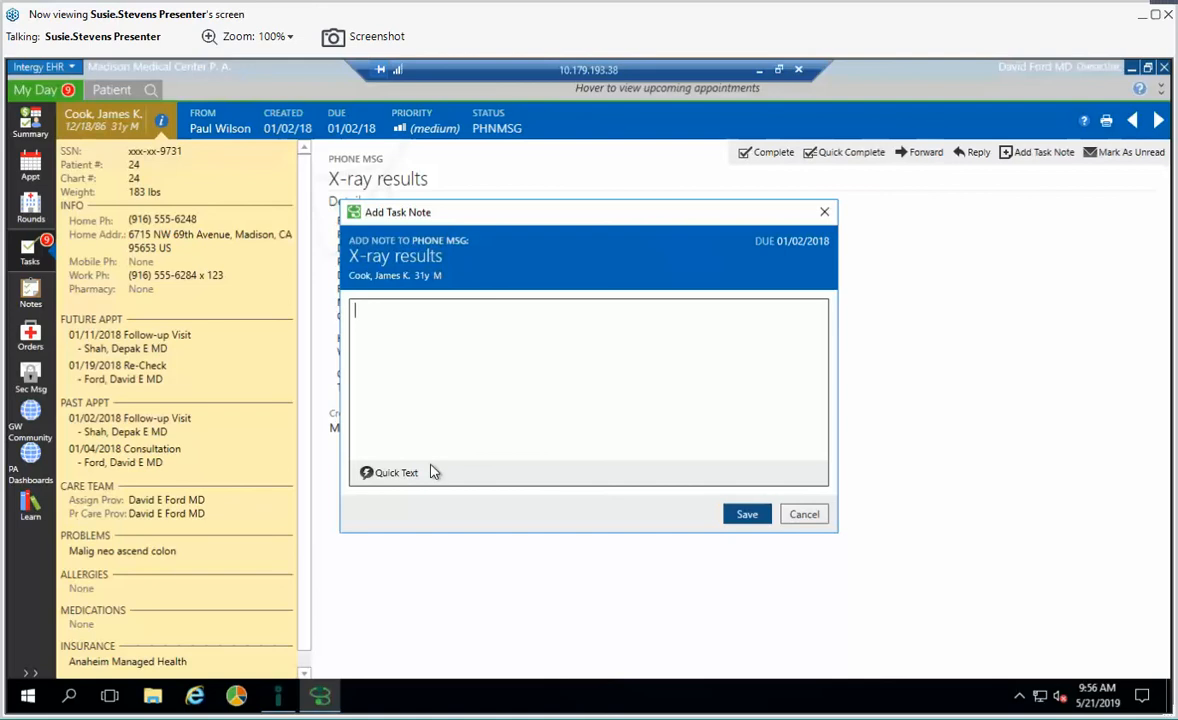
{"action": "left_click", "coordinate": [395, 478]}
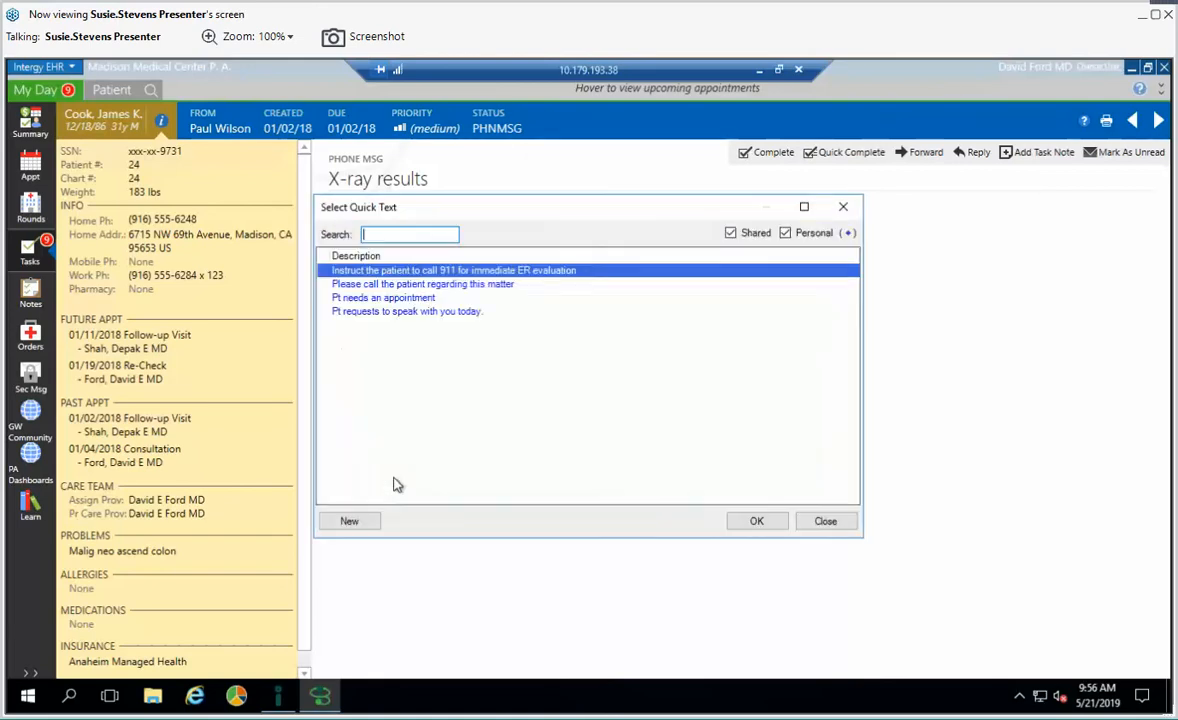
{"action": "double_click", "coordinate": [400, 284]}
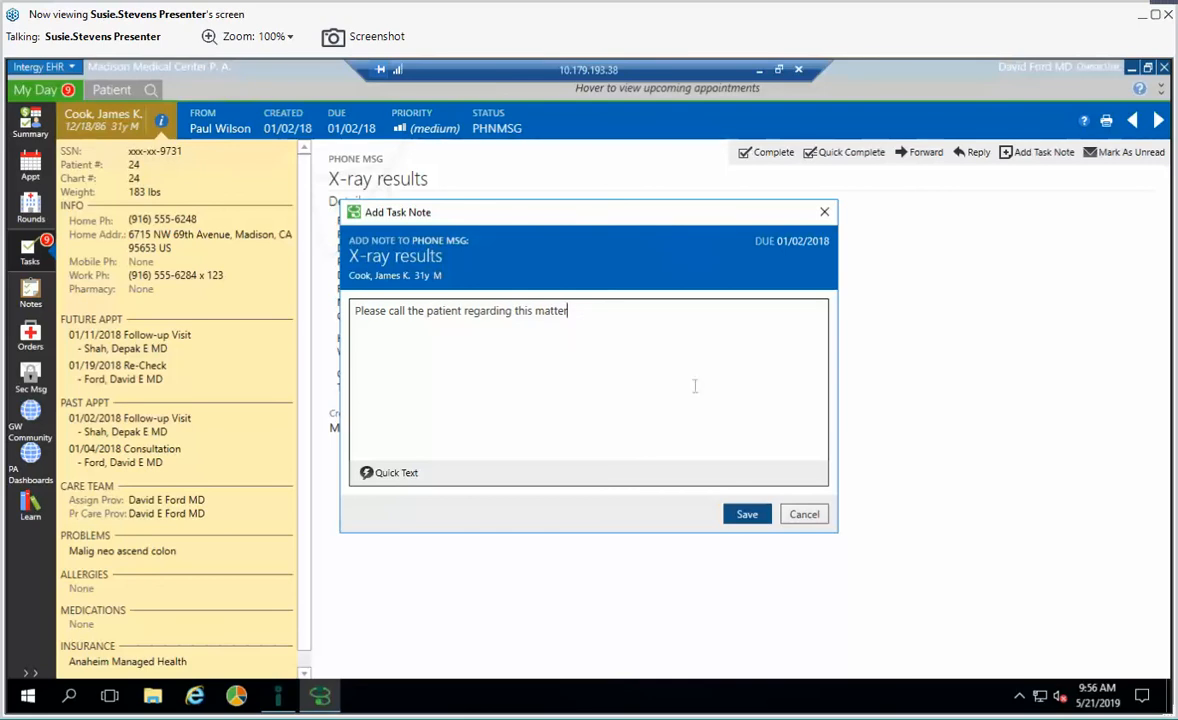
{"action": "left_click", "coordinate": [746, 512]}
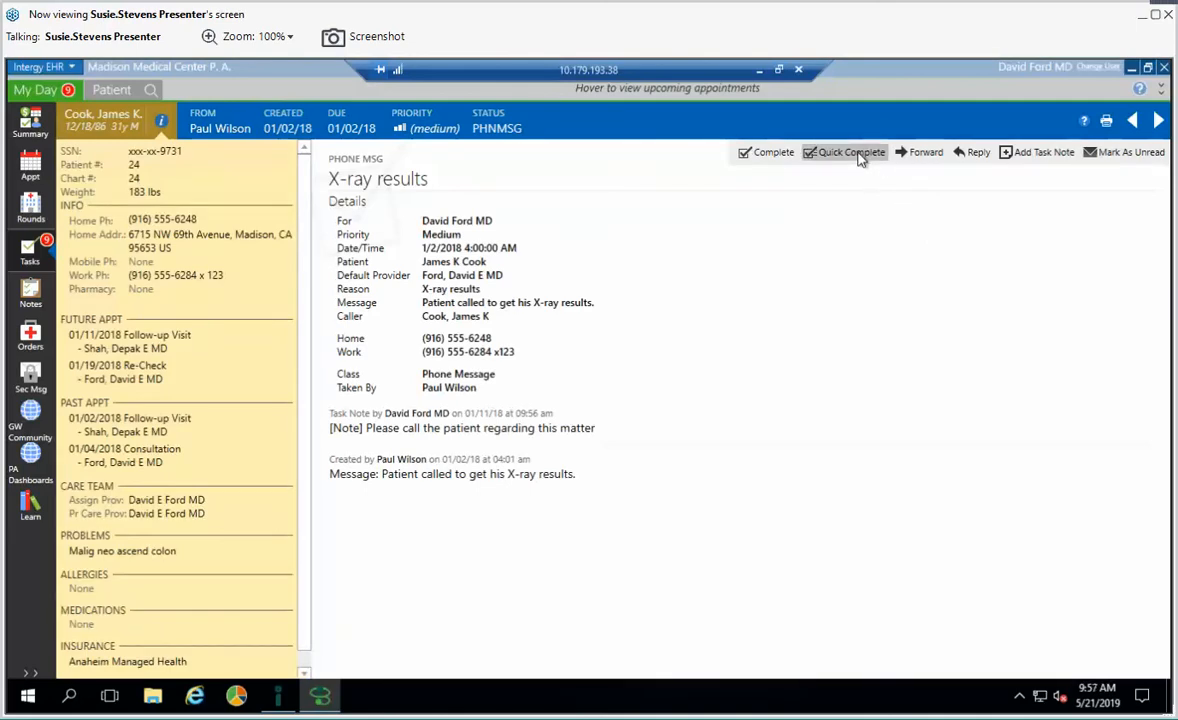
- Quick-complete the X-ray results phone message, and check the remaining tasks before returning to the My Day summary
{"action": "left_click", "coordinate": [858, 155]}
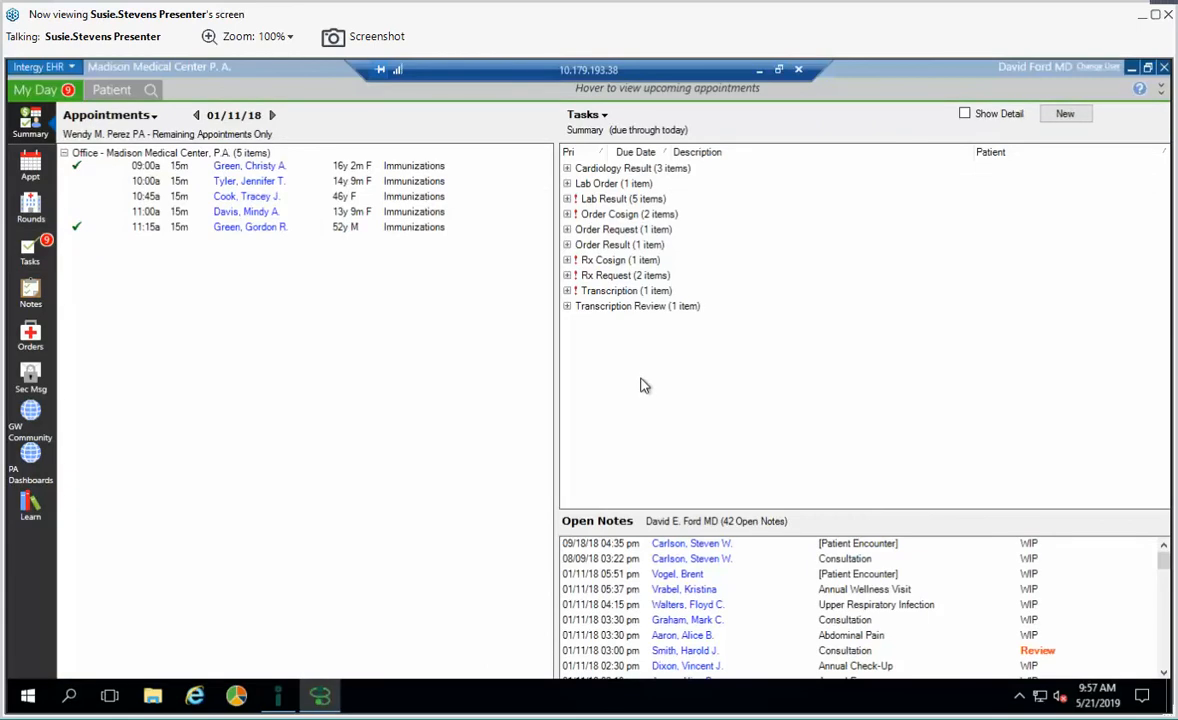
{"action": "left_click", "coordinate": [30, 258]}
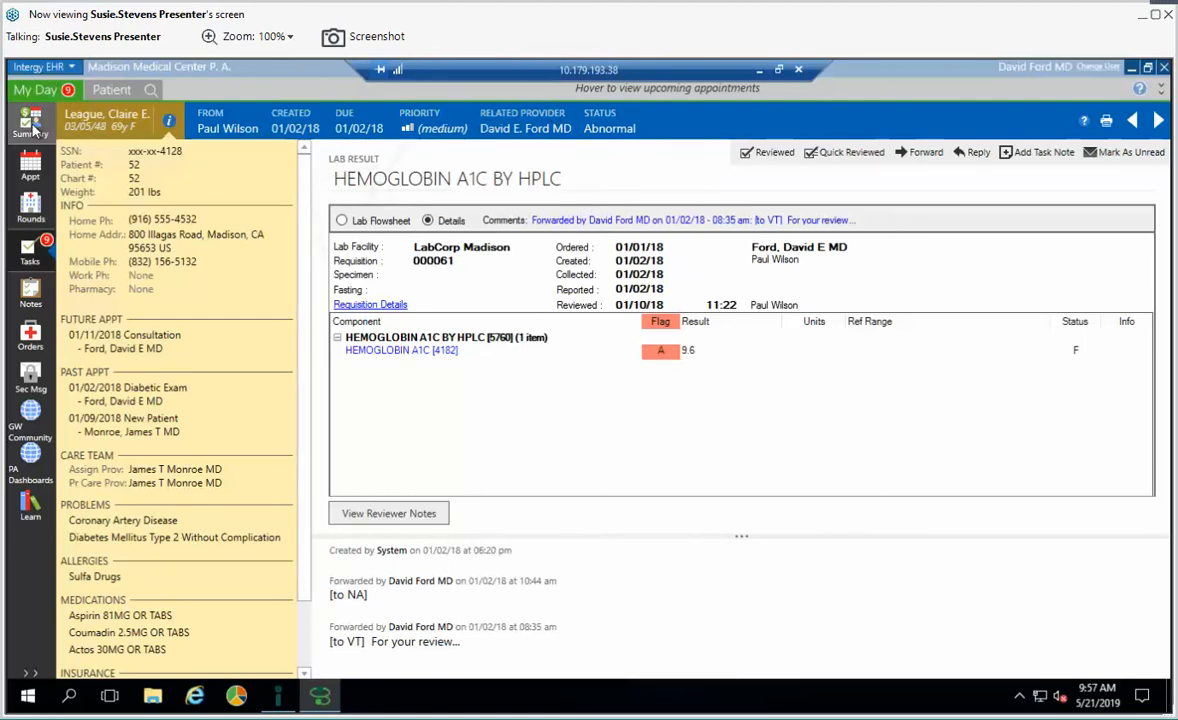
{"action": "left_click", "coordinate": [33, 127]}
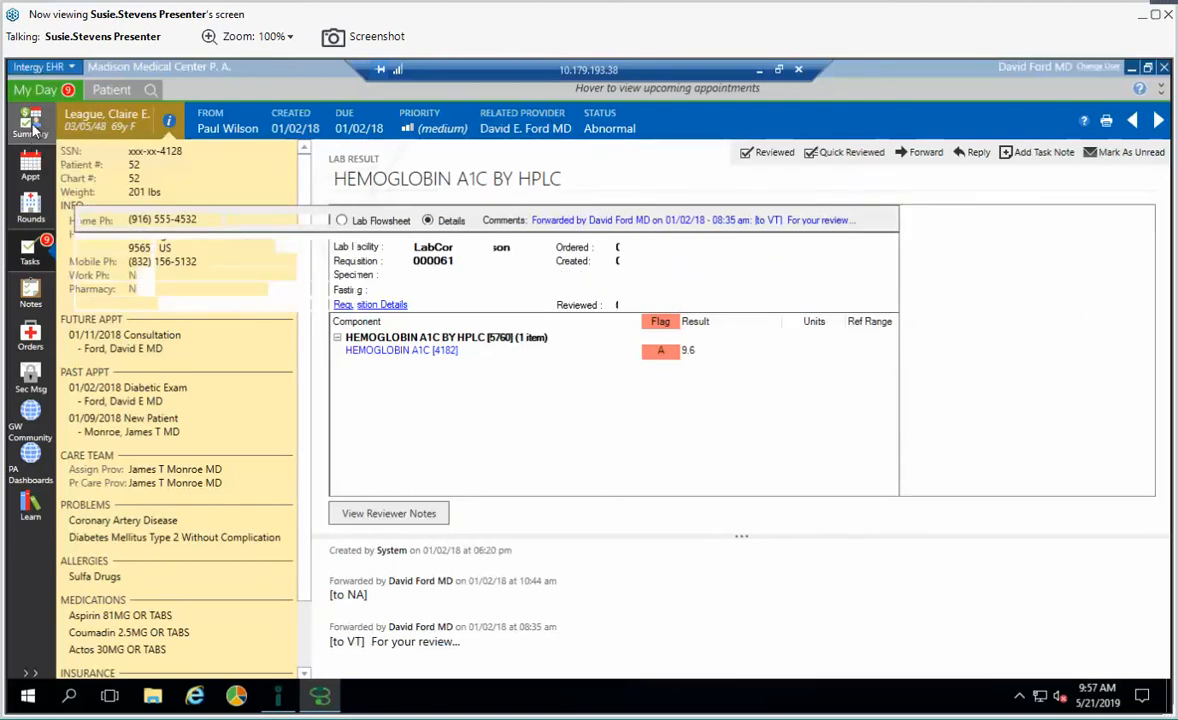